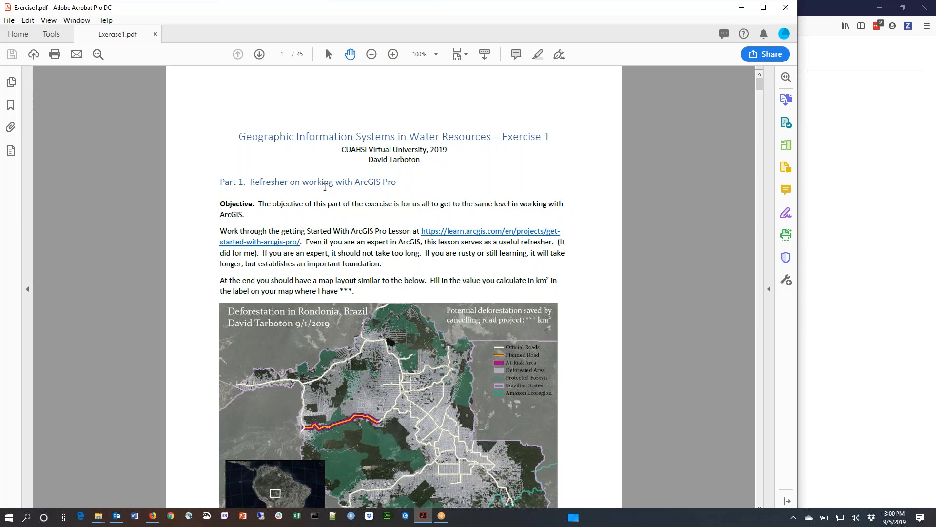
# Step: Review Part 1 of the Exercise 1 PDF, from its objective through the example map layout and turn-in note
pyautogui.scroll(-9, 383, 191)
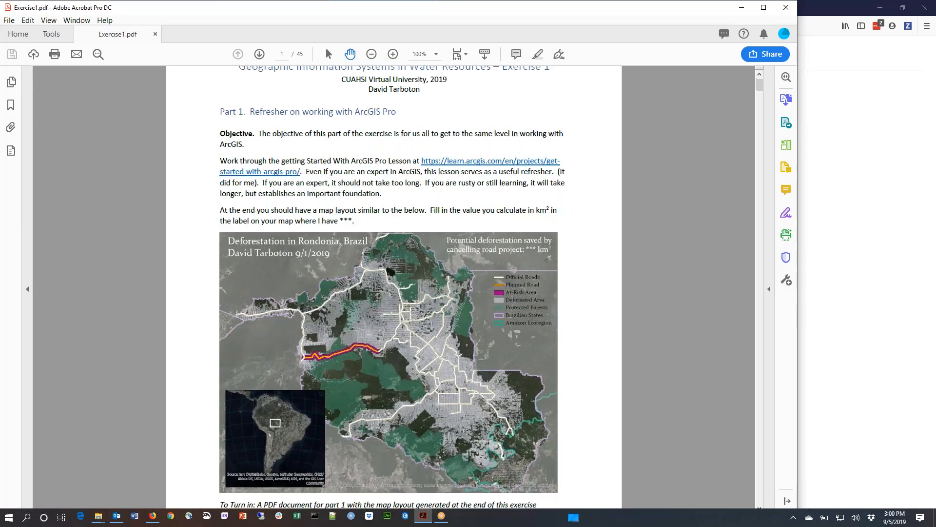
pyautogui.scroll(-5, 316, 225)
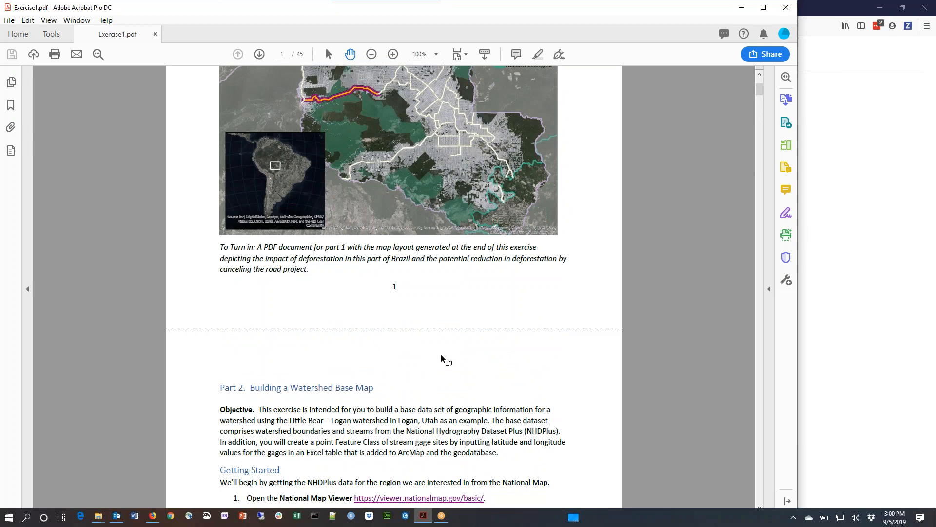
pyautogui.scroll(8, 442, 357)
pyautogui.scroll(2, 394, 287)
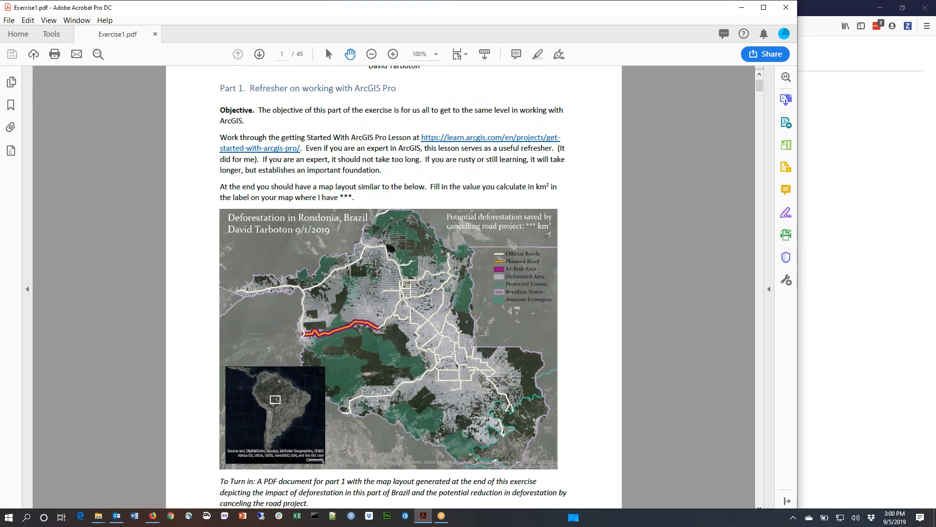
pyautogui.scroll(-4, 453, 353)
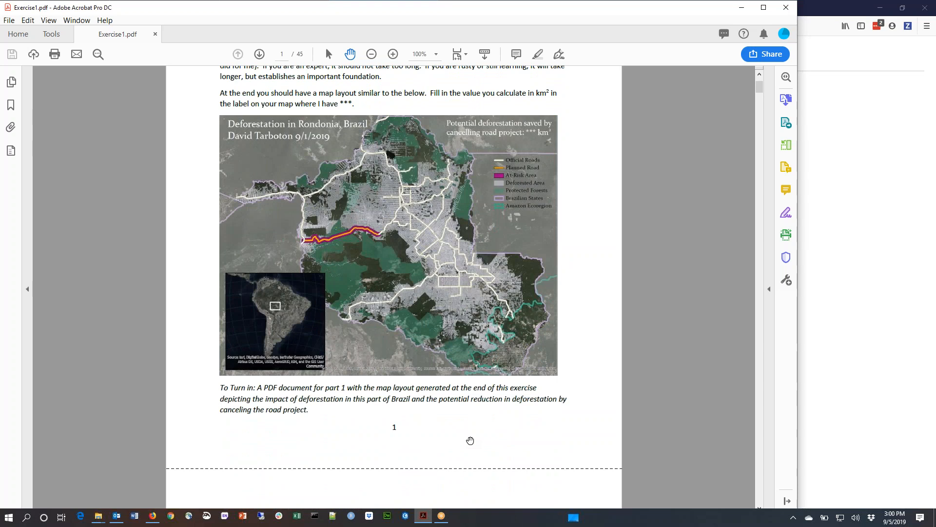
pyautogui.scroll(-3, 470, 440)
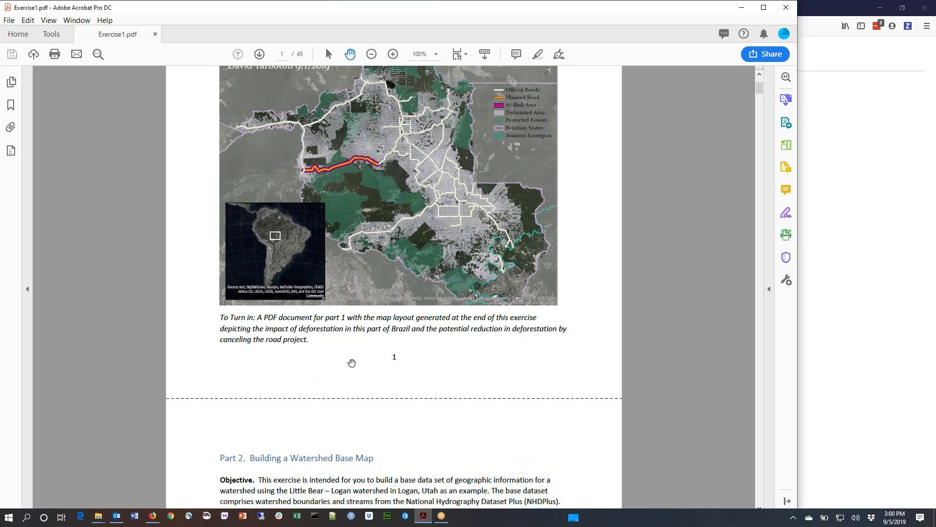
# Step: Switch to the course site in Firefox and view the Session 2, Exercise 1 announcement and the "Material for lecture 1 on 9/3/2019" page
pyautogui.click(152, 517)
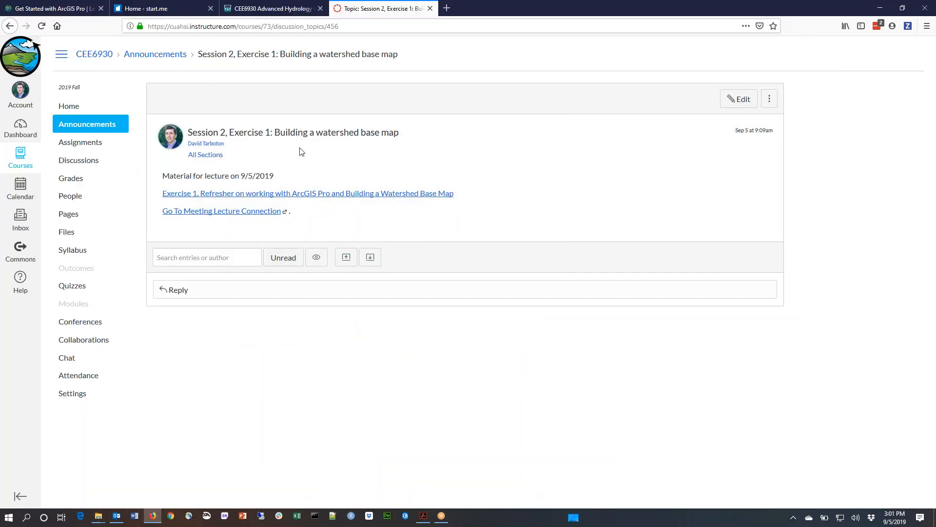
pyautogui.click(80, 127)
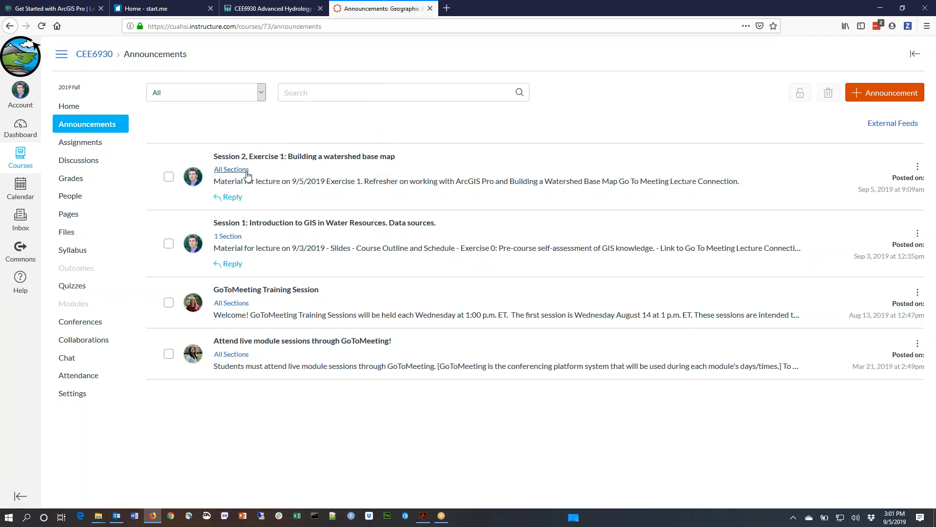
pyautogui.click(306, 157)
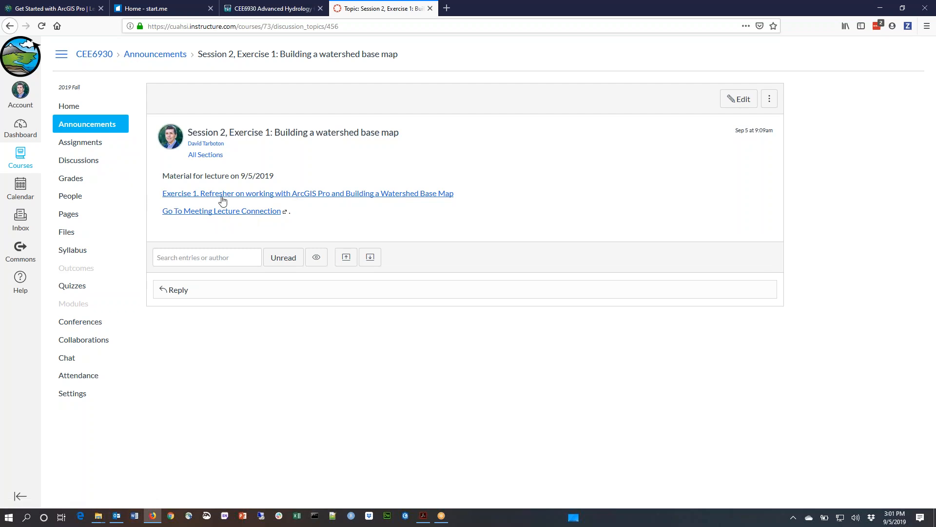
pyautogui.click(78, 219)
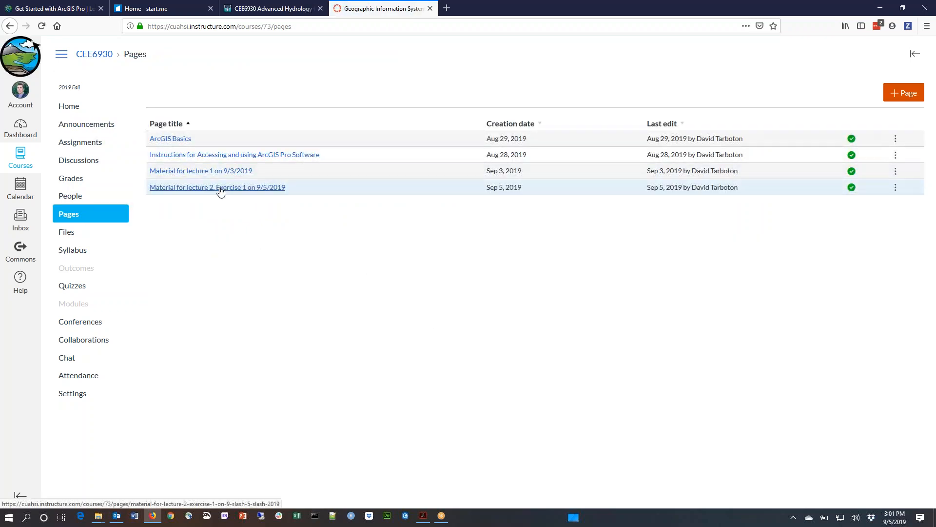
pyautogui.click(217, 171)
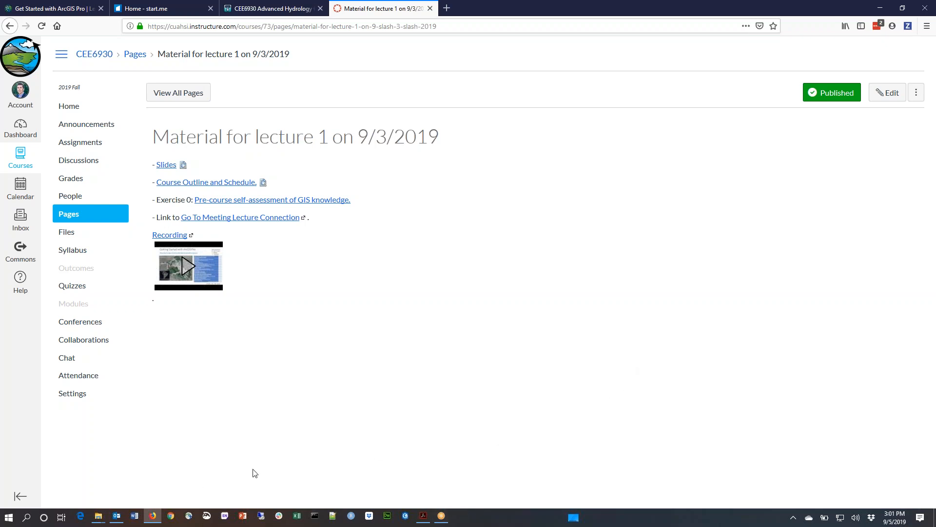
# Step: Switch back to Exercise1.pdf in Acrobat and review the Part 1 lesson link, example map and turn-in requirement through the start of Part 2
pyautogui.click(424, 519)
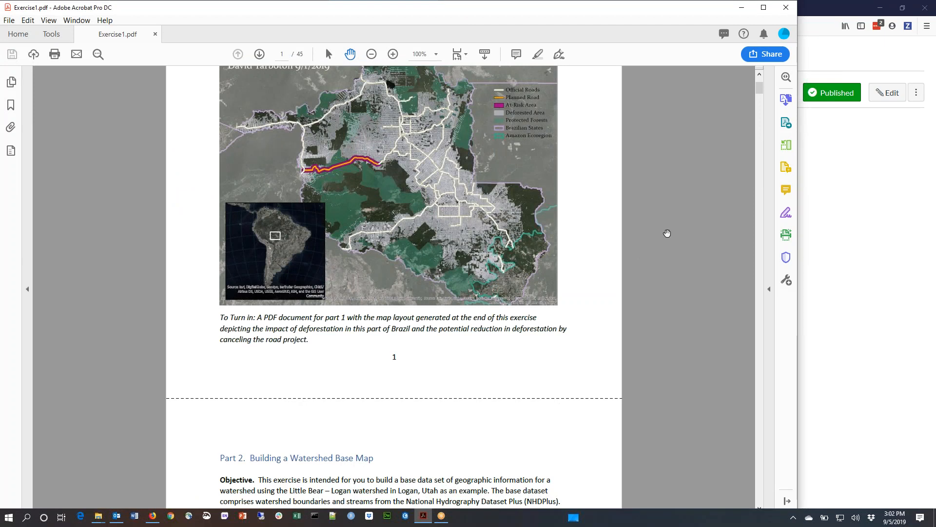
pyautogui.scroll(5, 503, 379)
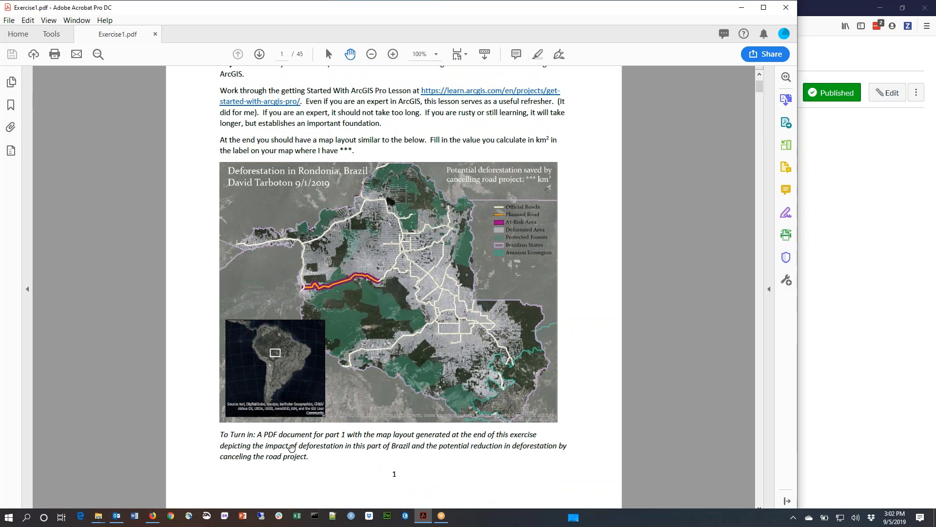
pyautogui.scroll(-2, 291, 449)
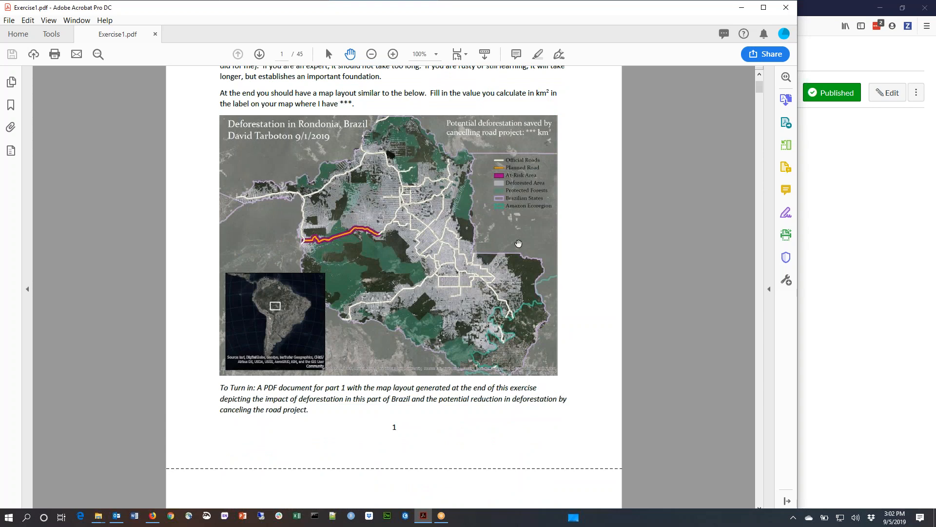
pyautogui.scroll(3, 510, 213)
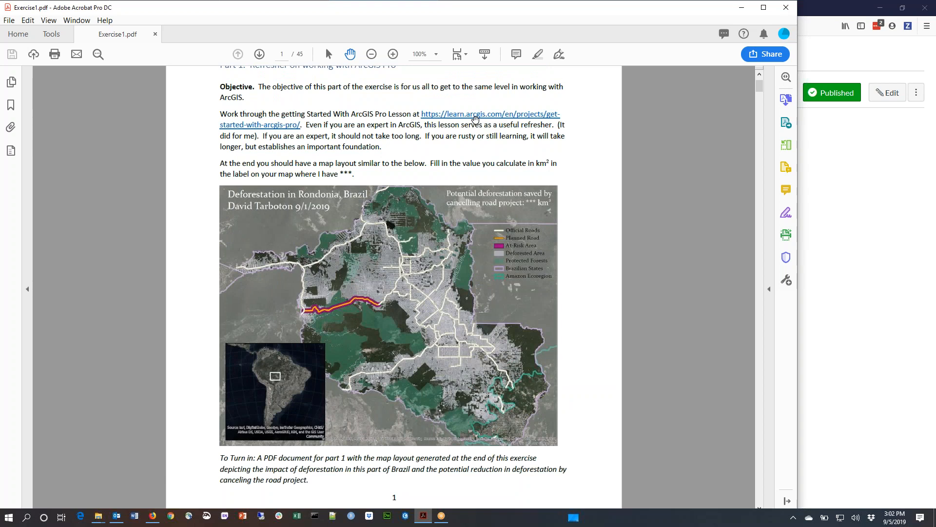
pyautogui.scroll(-1, 529, 456)
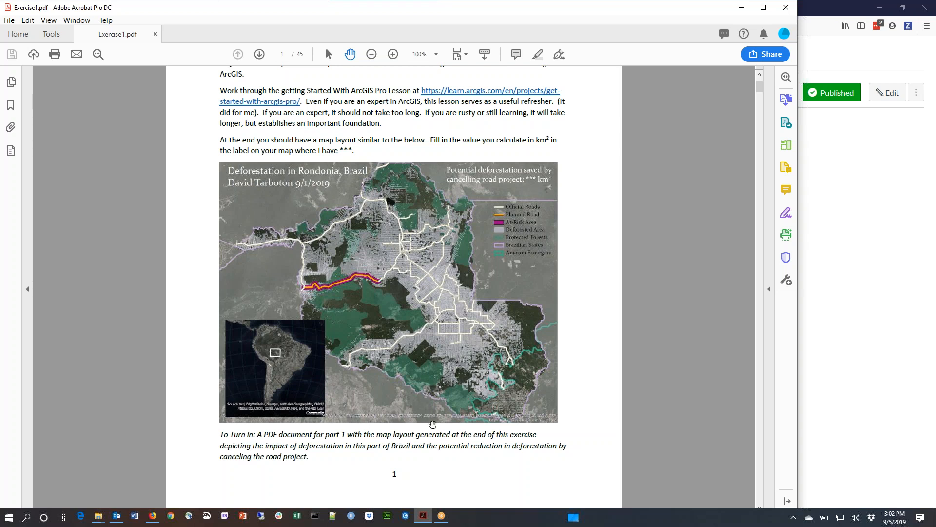
pyautogui.scroll(-7, 428, 418)
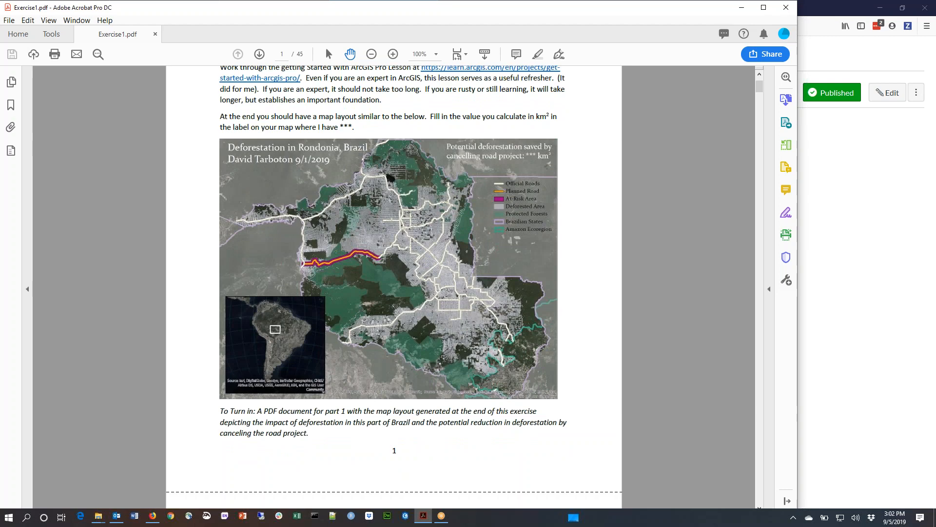
pyautogui.scroll(-5, 371, 441)
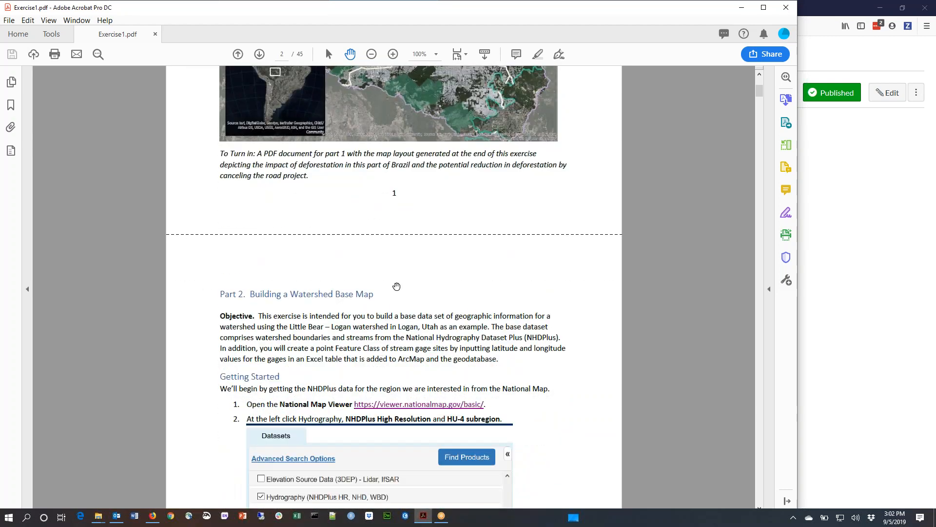
pyautogui.scroll(-1, 396, 288)
pyautogui.scroll(-2, 425, 338)
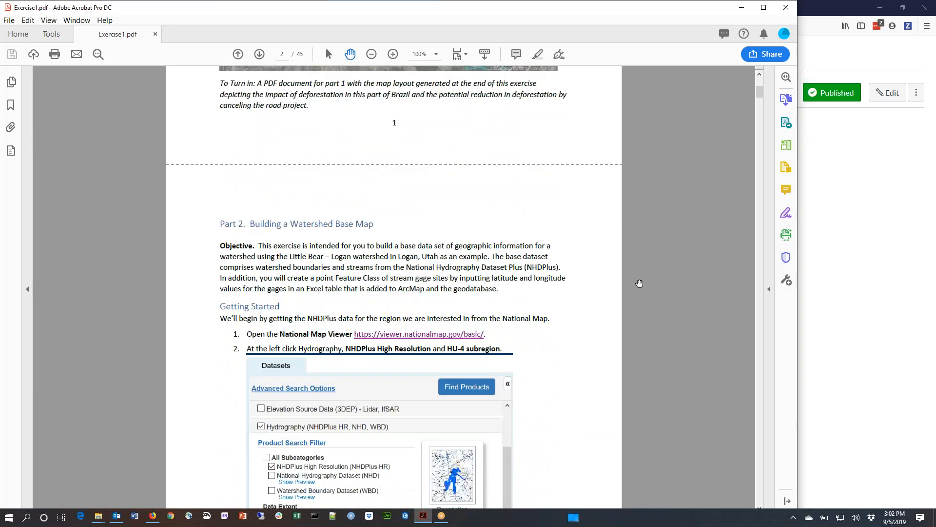
# Step: Go to the last page of the PDF and review the Summary of Items to be Turned in
pyautogui.moveTo(760, 94); pyautogui.dragTo(780, 500)
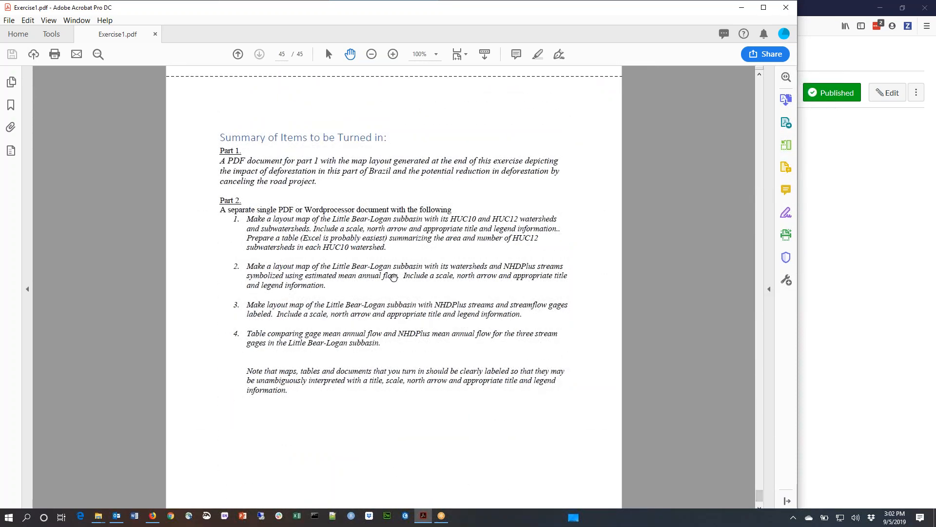
pyautogui.scroll(2, 392, 275)
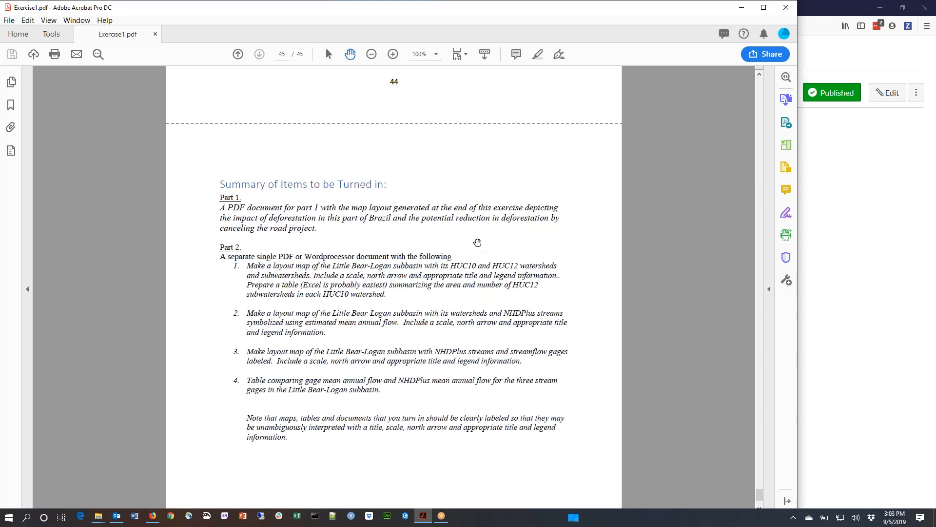
pyautogui.scroll(1, 438, 288)
pyautogui.scroll(3, 435, 290)
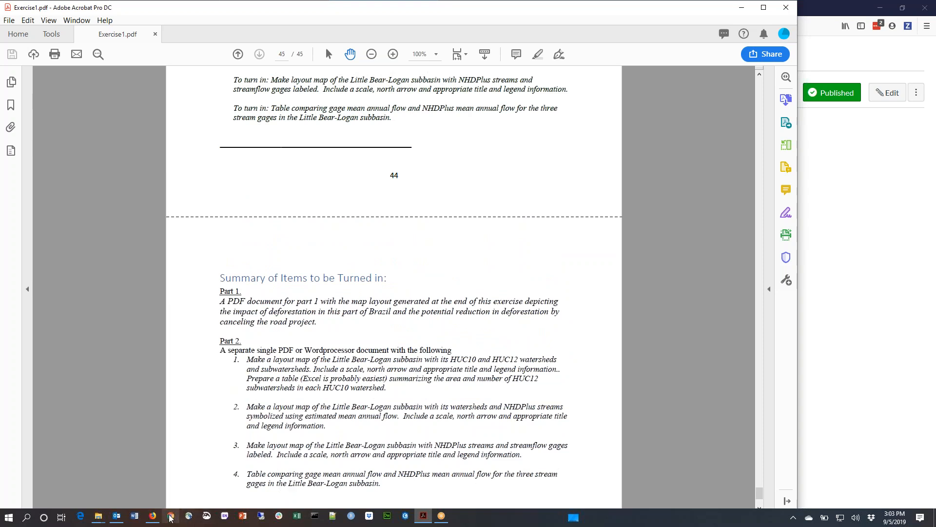
# Step: Switch to the course site in Firefox and view its list of assignments
pyautogui.click(152, 516)
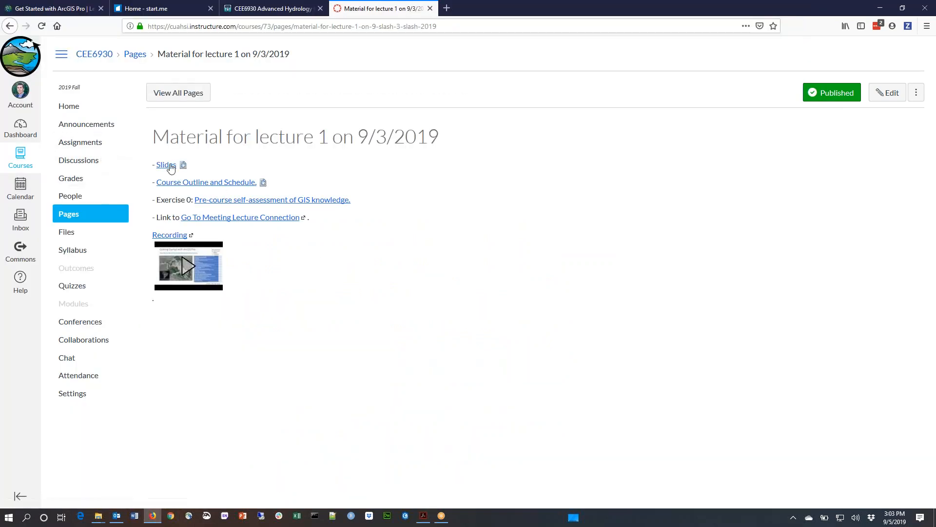
pyautogui.click(95, 147)
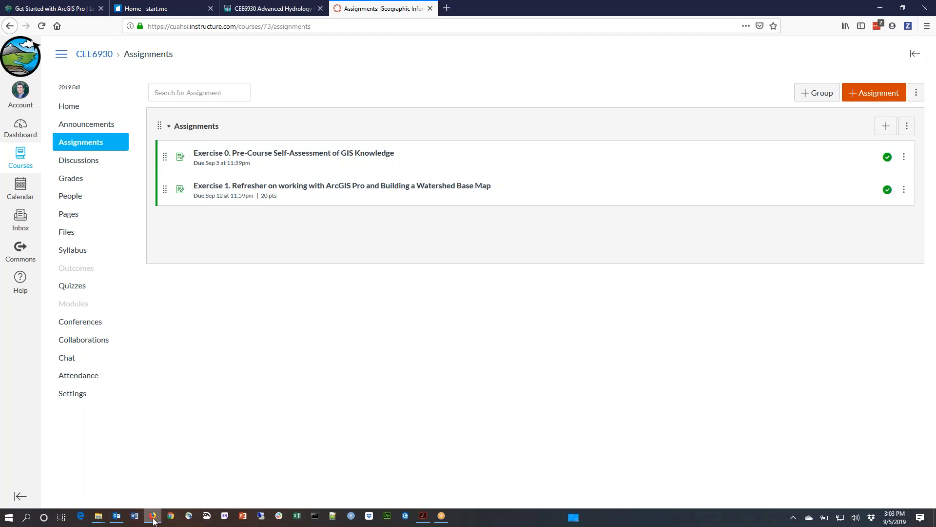
# Step: Switch back to Exercise1.pdf in Acrobat, narrow its window to about half the screen, and return to Part 2 on page 2
pyautogui.click(423, 516)
pyautogui.moveTo(797, 246); pyautogui.dragTo(503, 246)
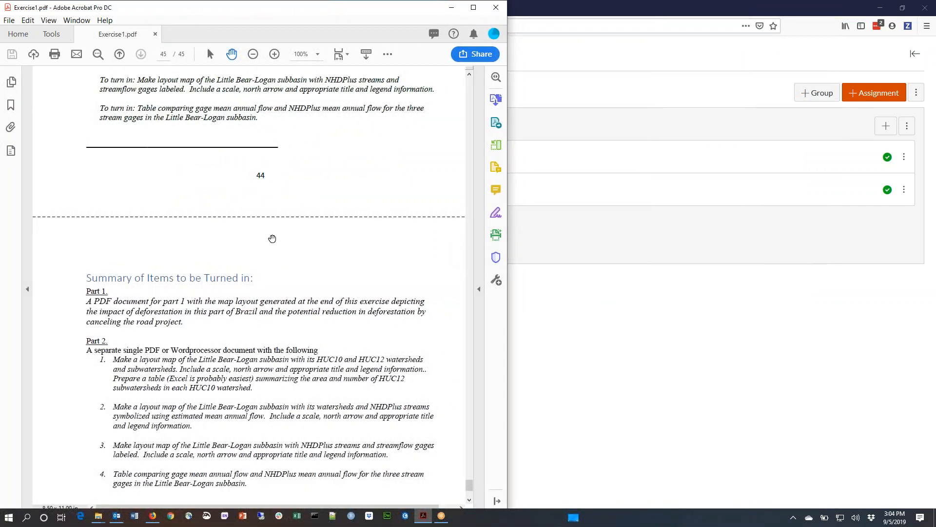
pyautogui.moveTo(469, 484); pyautogui.dragTo(485, 90)
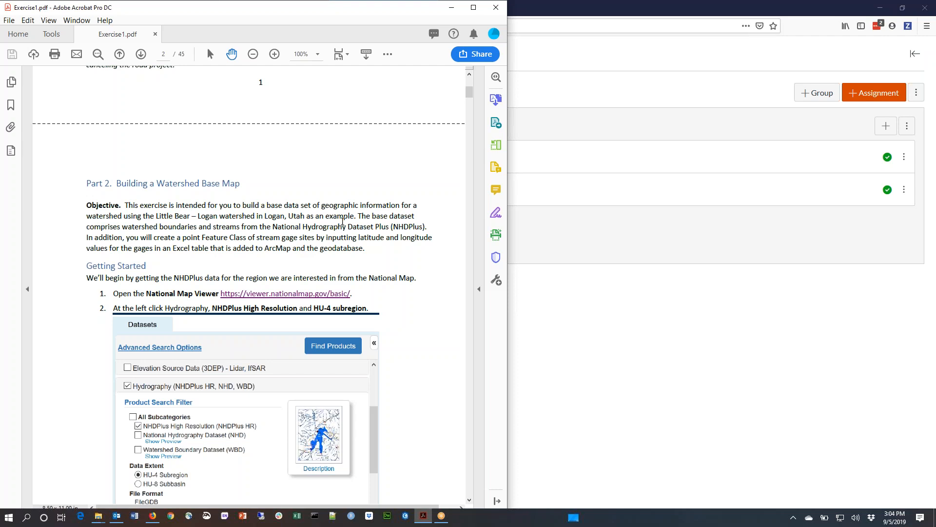
# Step: Open the National Map Viewer from the link in Part 2's Getting Started section, allowing the PDF to connect to viewer.nationalmap.gov
pyautogui.scroll(-1, 343, 222)
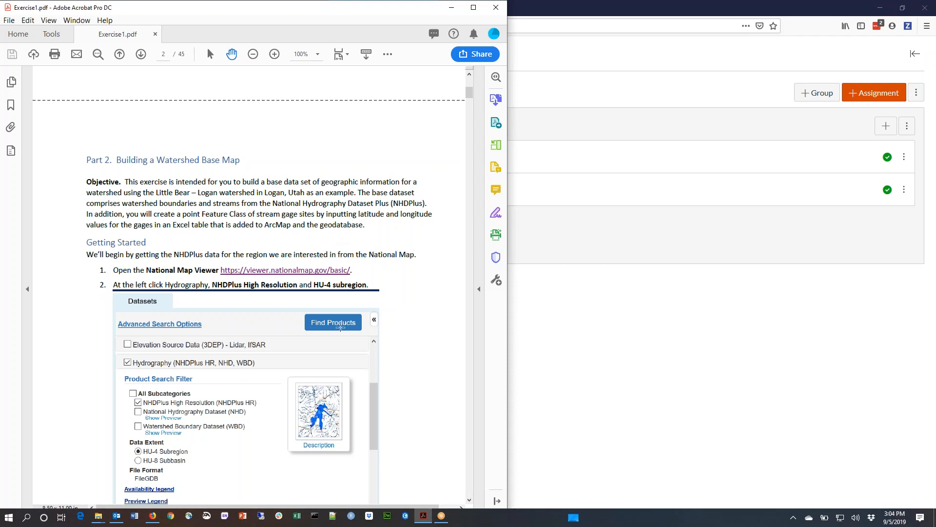
pyautogui.scroll(-1, 332, 205)
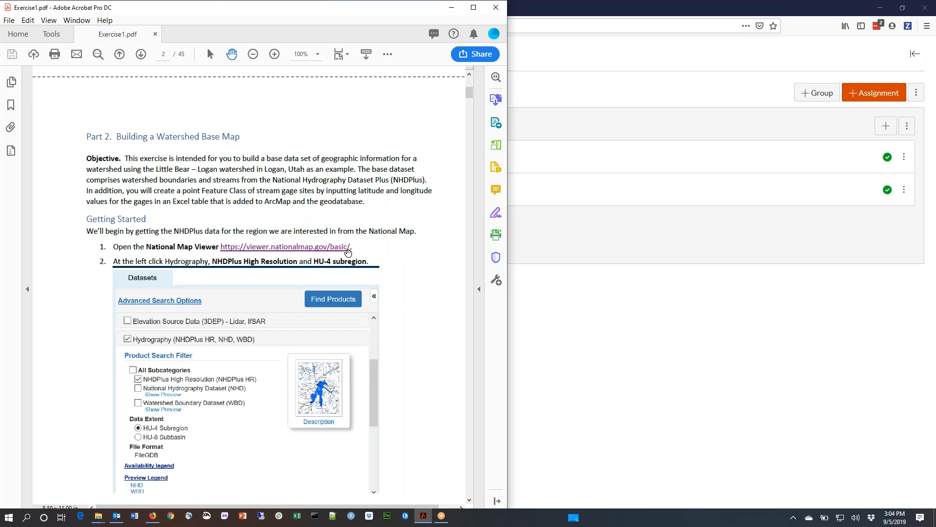
pyautogui.scroll(-2, 353, 220)
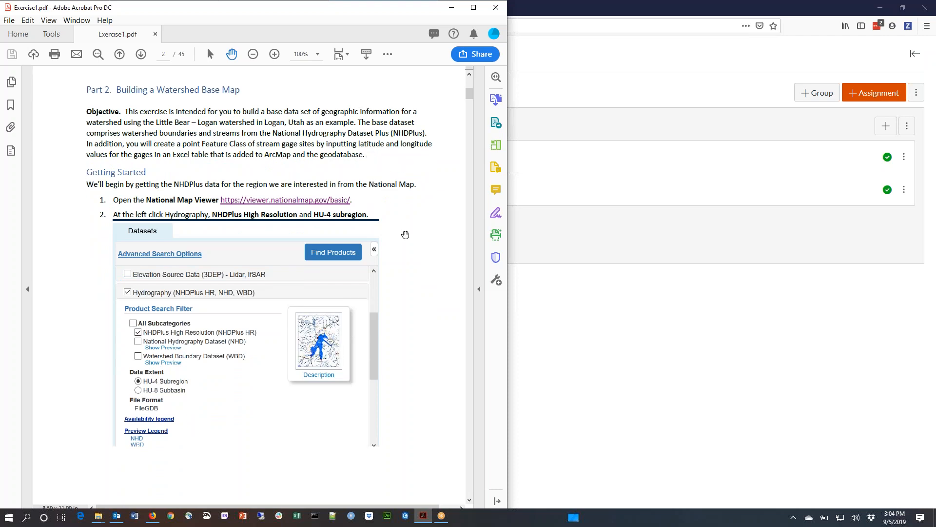
pyautogui.scroll(-1, 406, 228)
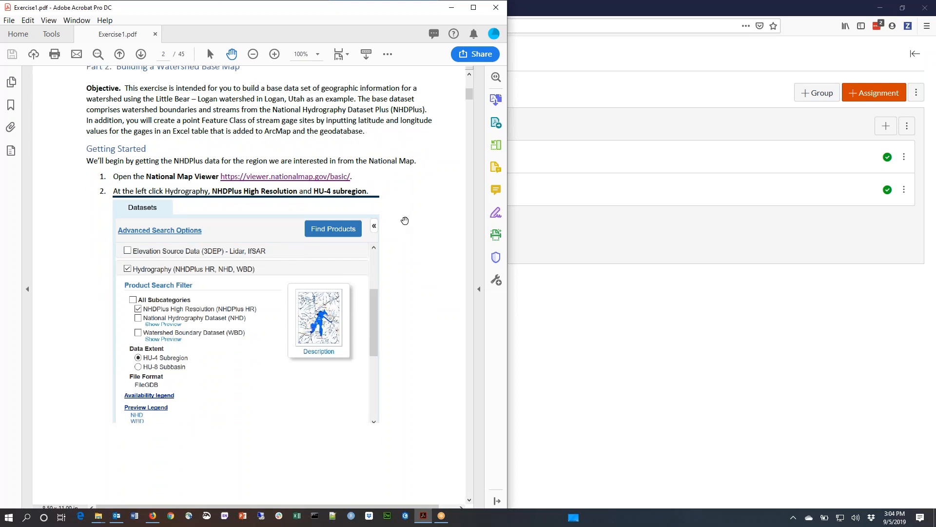
pyautogui.click(303, 181)
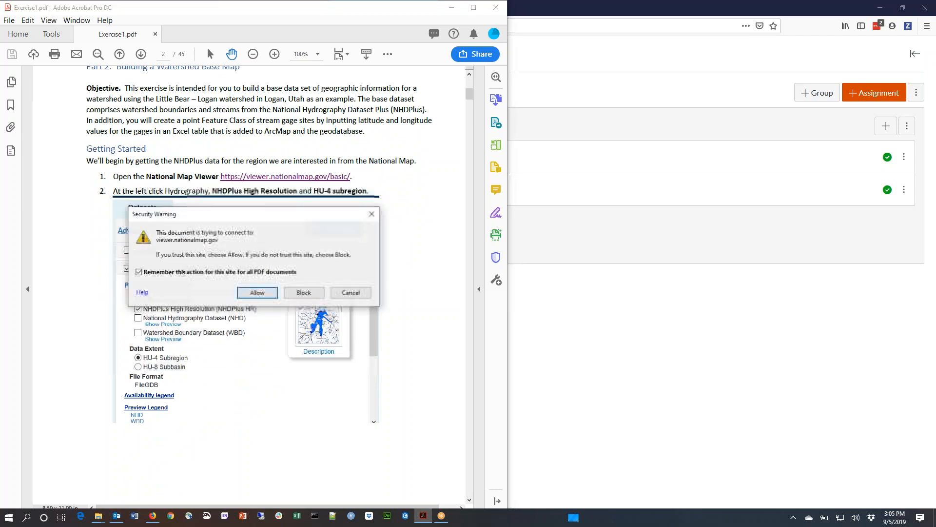
pyautogui.click(257, 292)
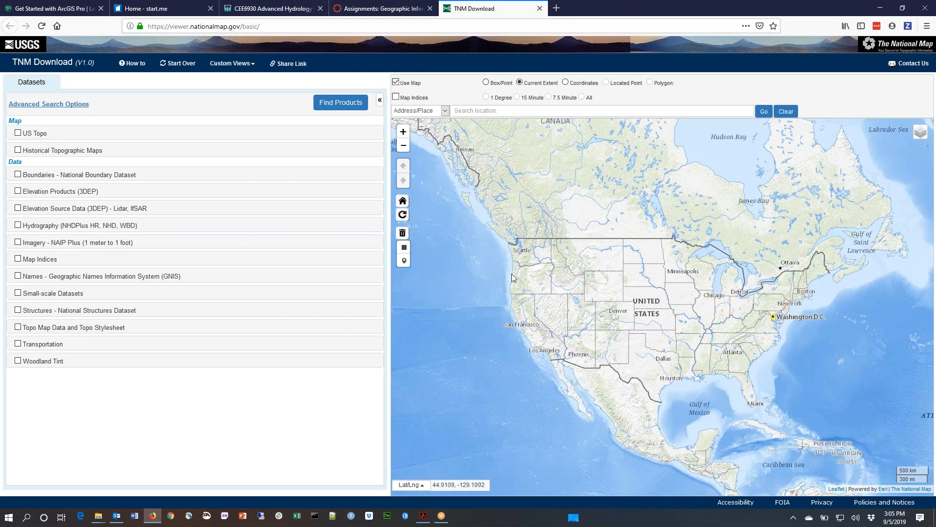
# Step: Set the map extent to the Logan, Utah area, covering the Little Bear River and Blacksmith Fork
pyautogui.scroll(2, 599, 311)
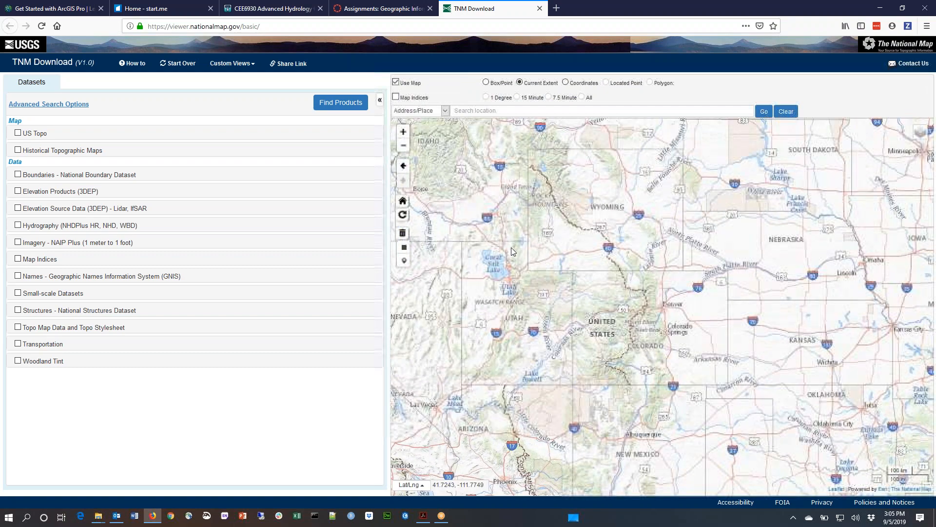
pyautogui.scroll(3, 612, 291)
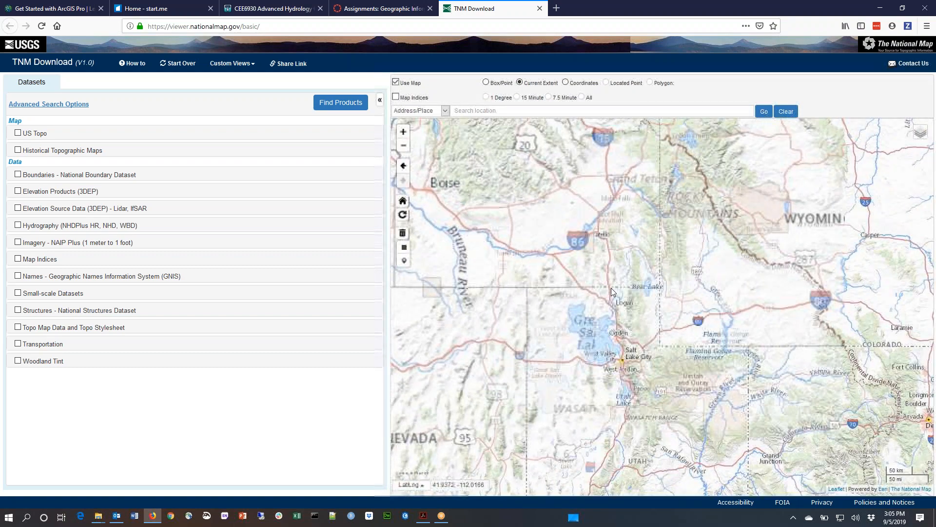
pyautogui.moveTo(688, 305); pyautogui.dragTo(607, 216)
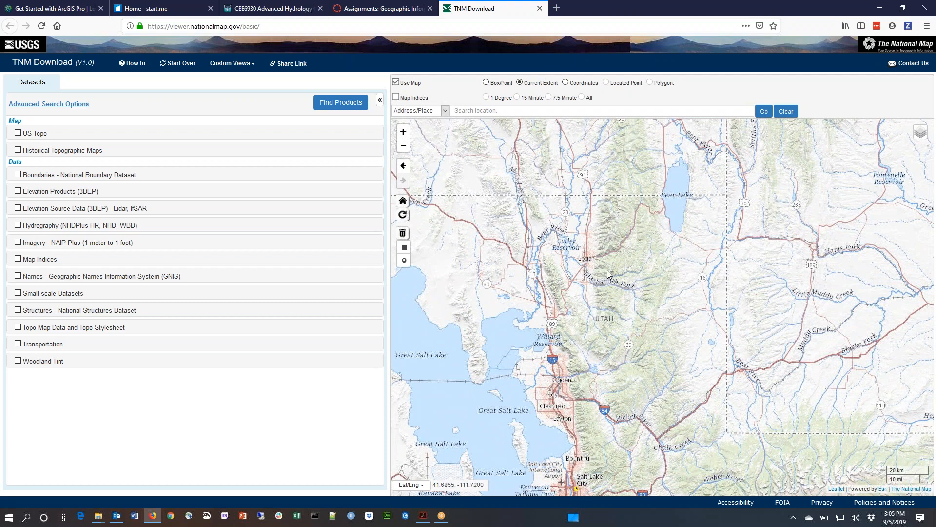
pyautogui.scroll(1, 607, 270)
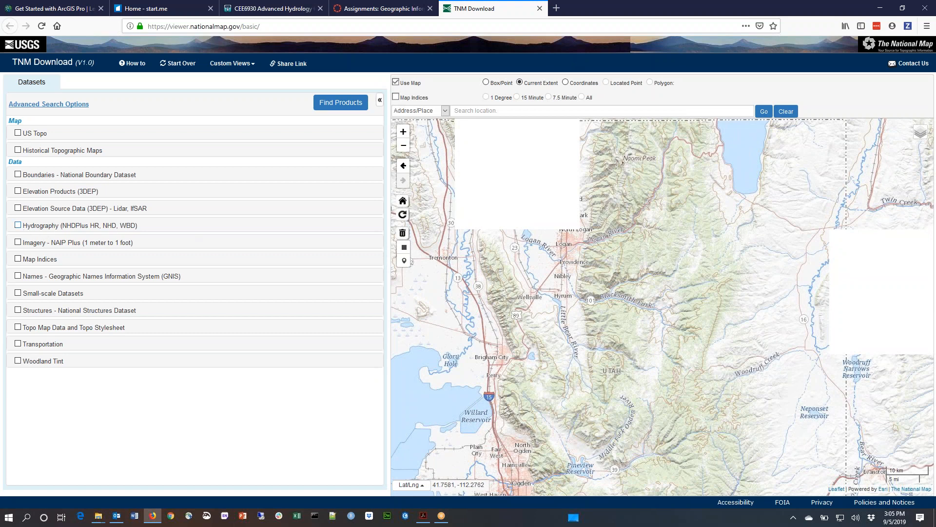
# Step: Find hydrography products for the current extent, limited to NHDPlus High Resolution (NHDPlus HR) with the HU-4 Subregion data extent
pyautogui.click(18, 225)
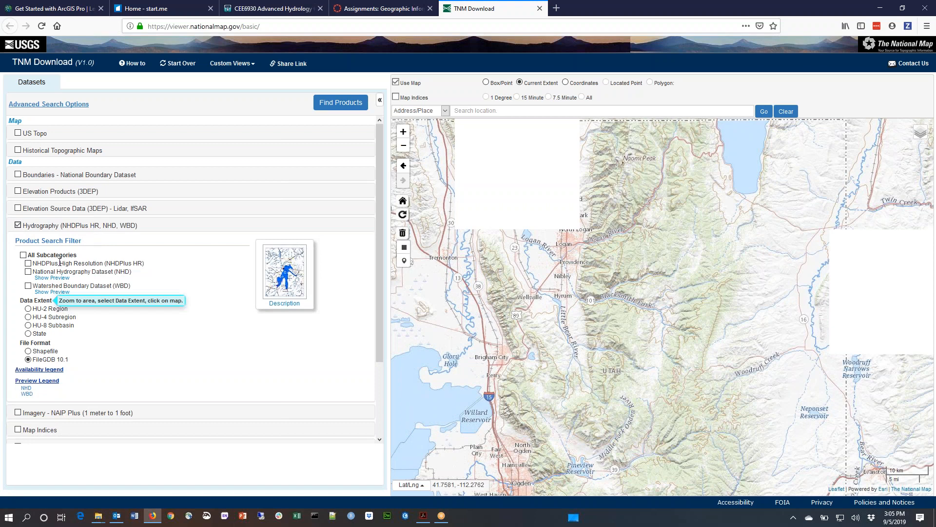
pyautogui.click(28, 263)
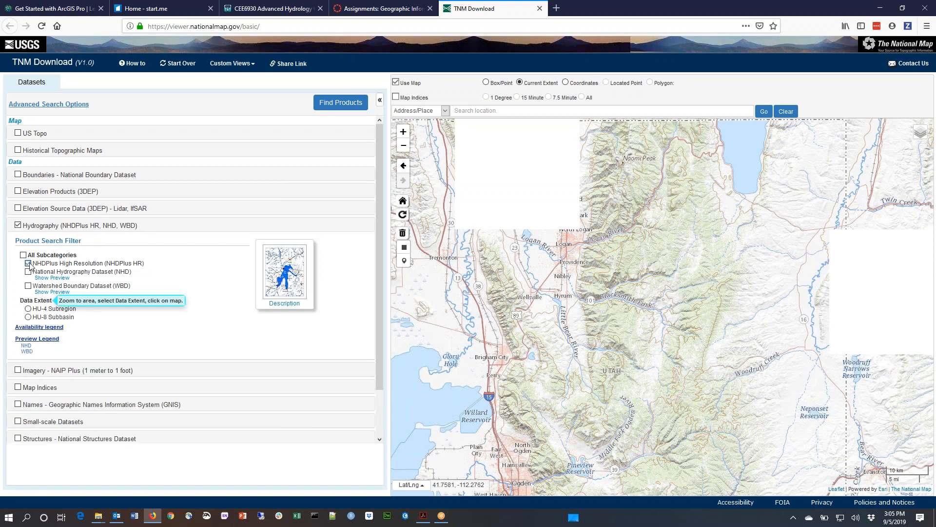
pyautogui.click(27, 309)
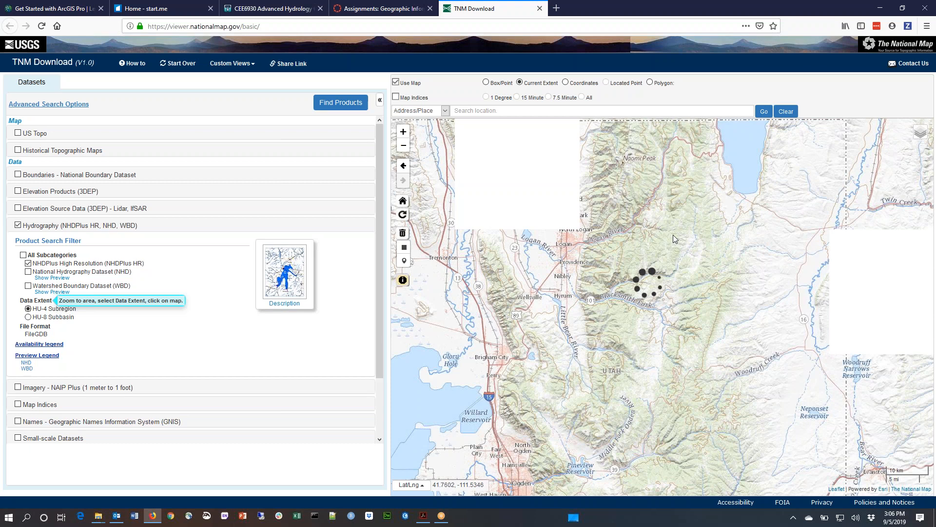
pyautogui.click(353, 105)
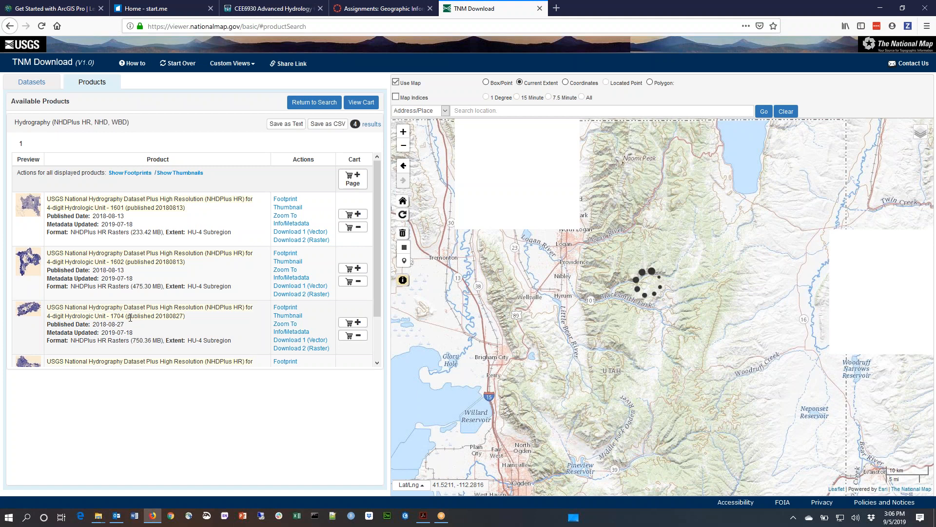
# Step: Download the vector data for 4-digit Hydrologic Unit 1601, saving NHDPLUS_H_1601_HU4_GDB.zip to disk
pyautogui.click(301, 234)
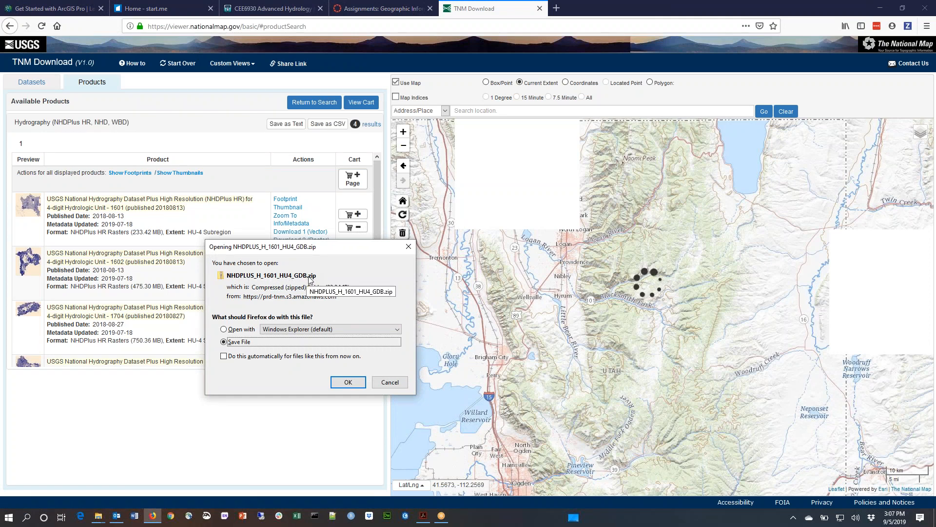
pyautogui.click(360, 387)
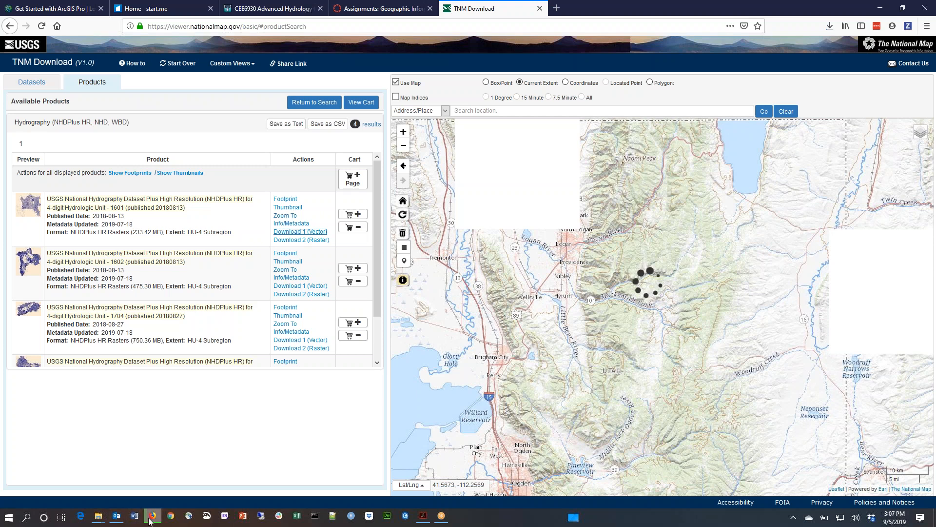
pyautogui.moveTo(150, 521)
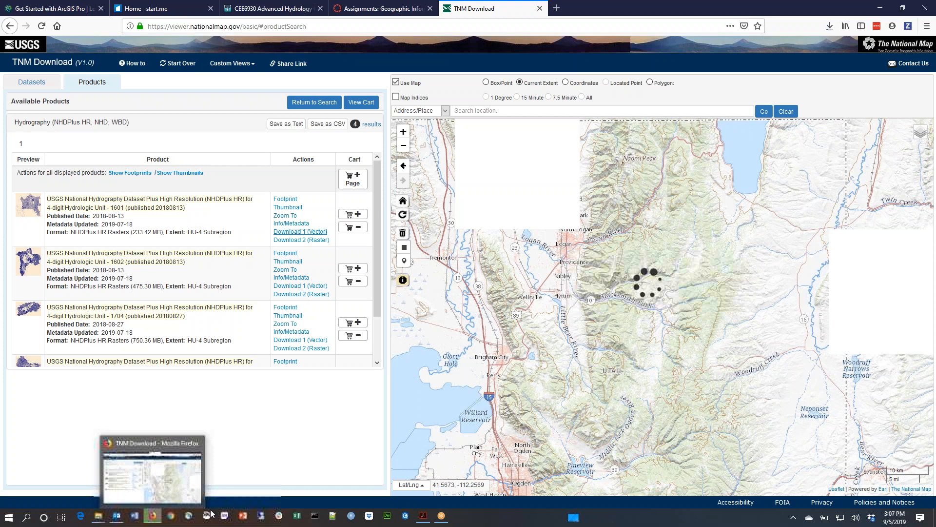
# Step: Launch ArcGIS Pro
pyautogui.click(9, 516)
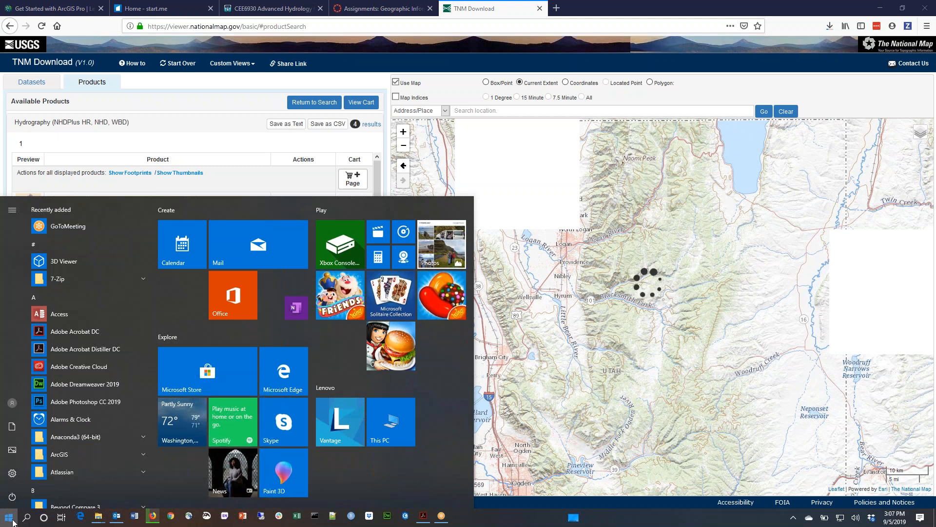
pyautogui.click(57, 456)
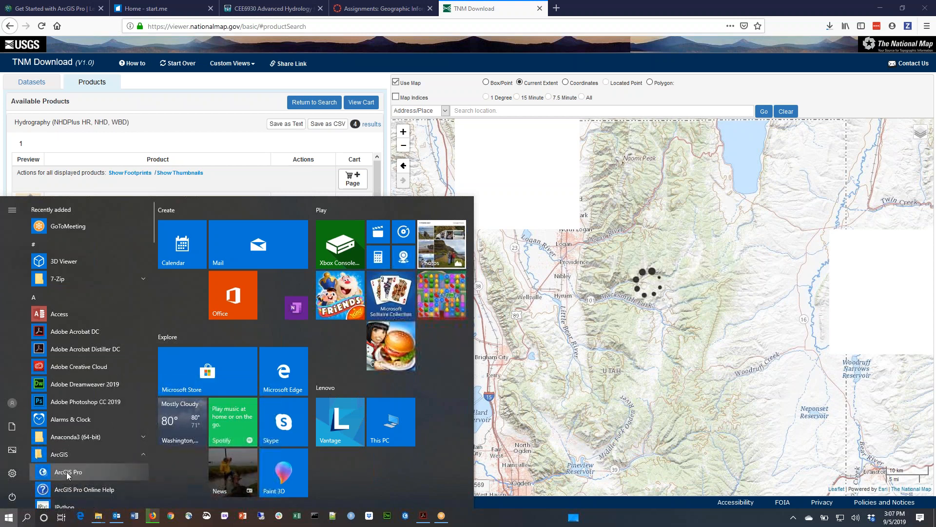
pyautogui.click(66, 472)
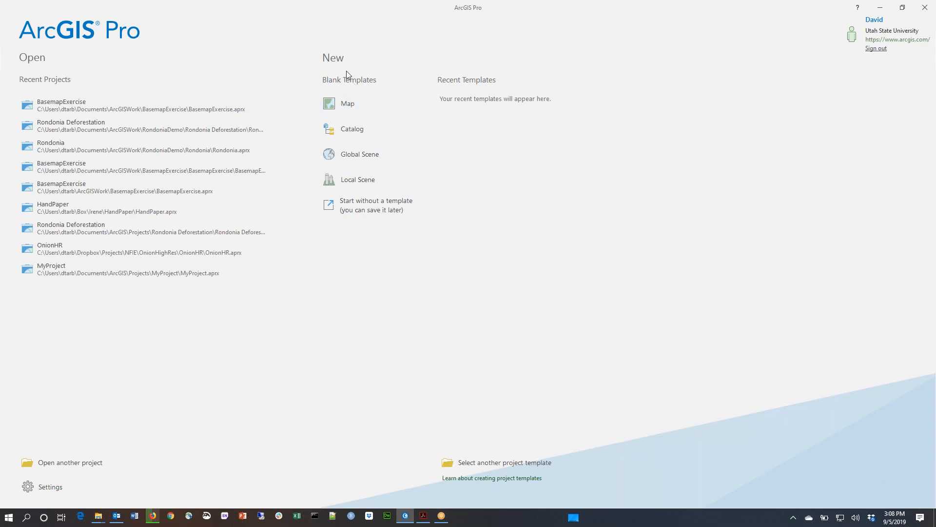
# Step: Start a new project from the blank Map template and set its location to the ArcGISWork folder in Documents
pyautogui.click(347, 106)
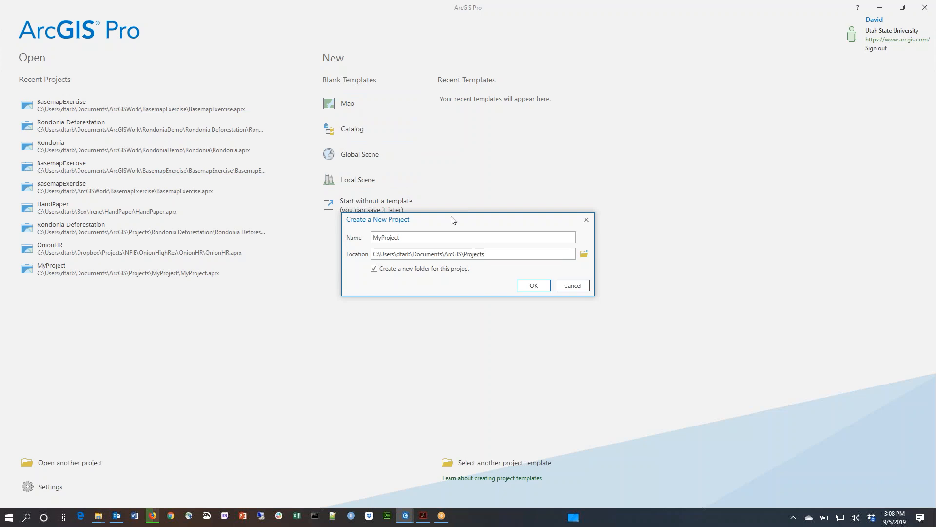
pyautogui.click(584, 255)
pyautogui.click(585, 255)
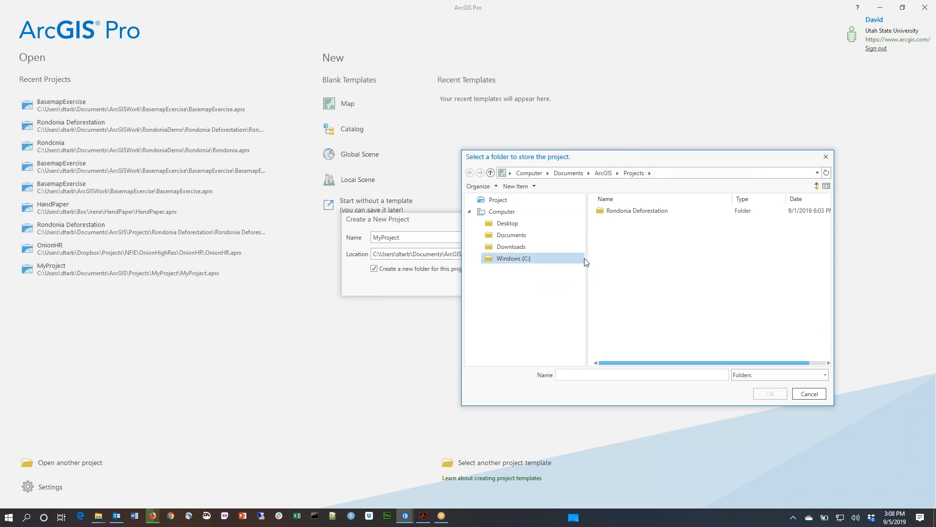
pyautogui.click(523, 236)
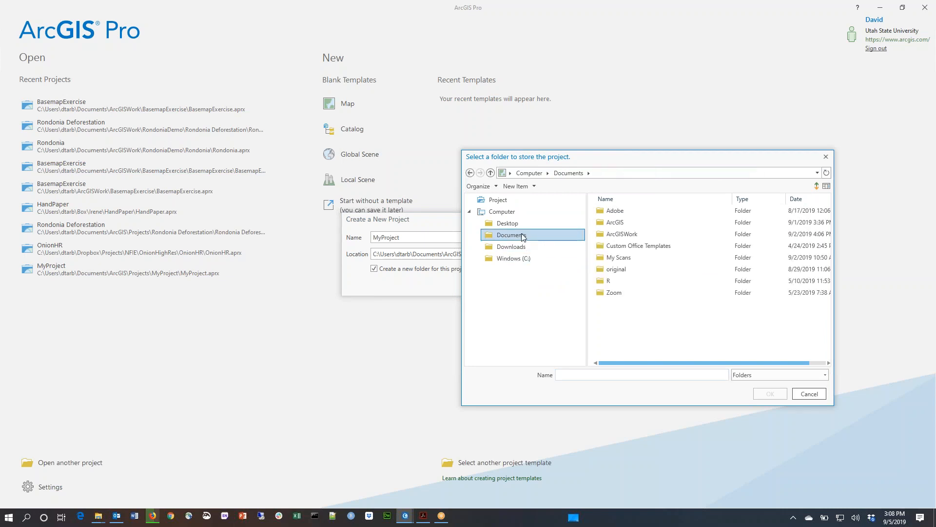
pyautogui.click(610, 236)
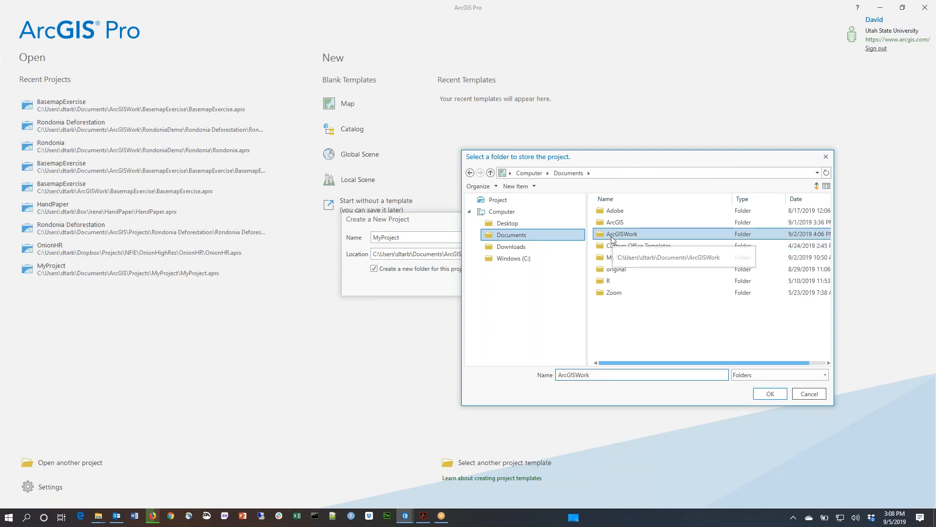
pyautogui.click(771, 393)
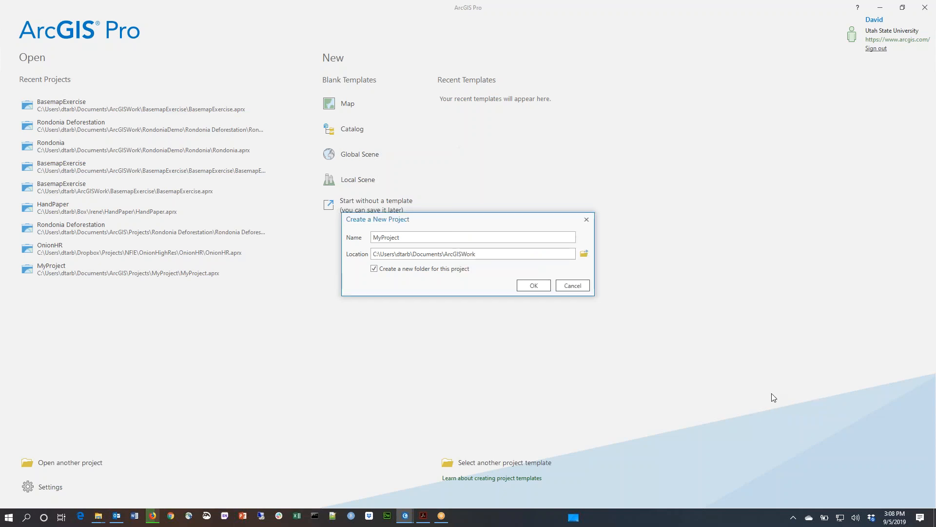
# Step: Name the new project BasemapExercise and create it in its own new folder
pyautogui.moveTo(416, 238); pyautogui.dragTo(349, 243)
pyautogui.write('BasemapProjec')
pyautogui.press('BackSpace')
pyautogui.press('BackSpace')
pyautogui.press('BackSpace')
pyautogui.write('Ex')
pyautogui.click(534, 285)
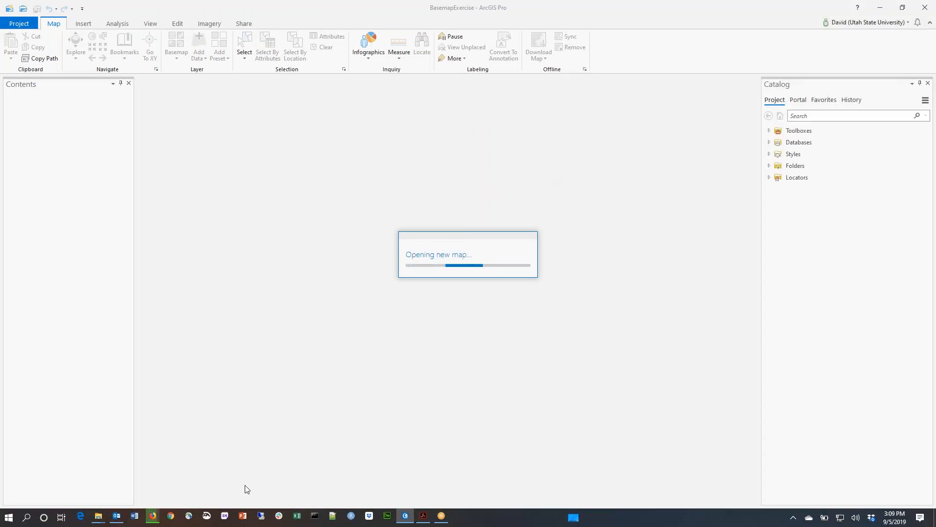
# Step: Switch to the ArcGISWork folder in File Explorer and open the new BasemapExercise project folder
pyautogui.moveTo(98, 521)
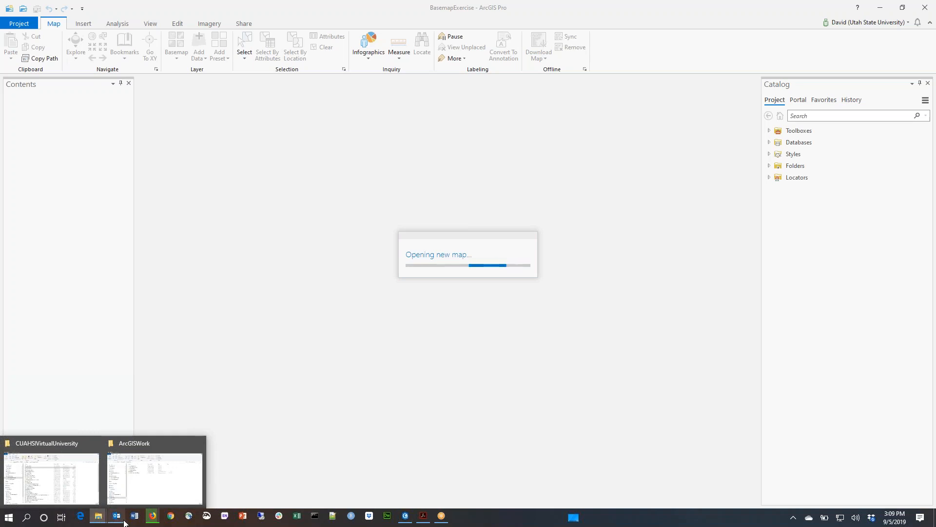
pyautogui.click(150, 486)
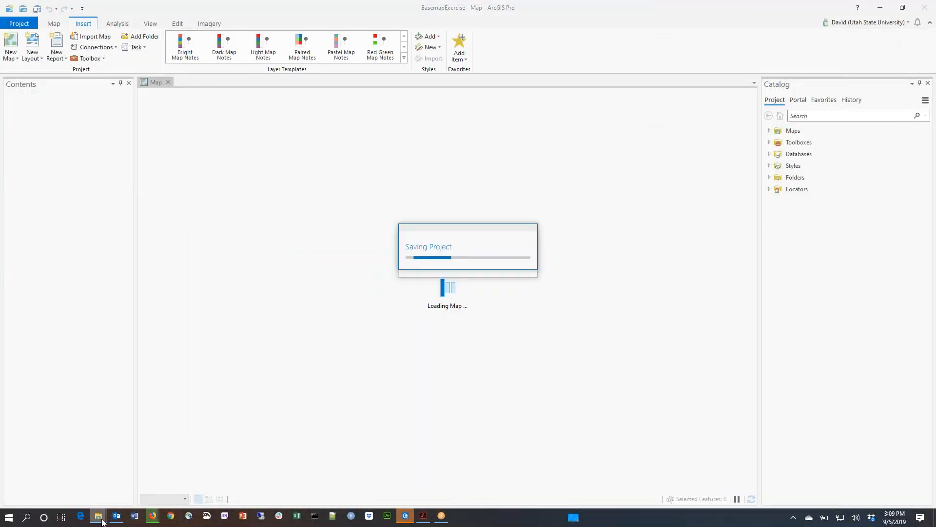
pyautogui.moveTo(106, 516)
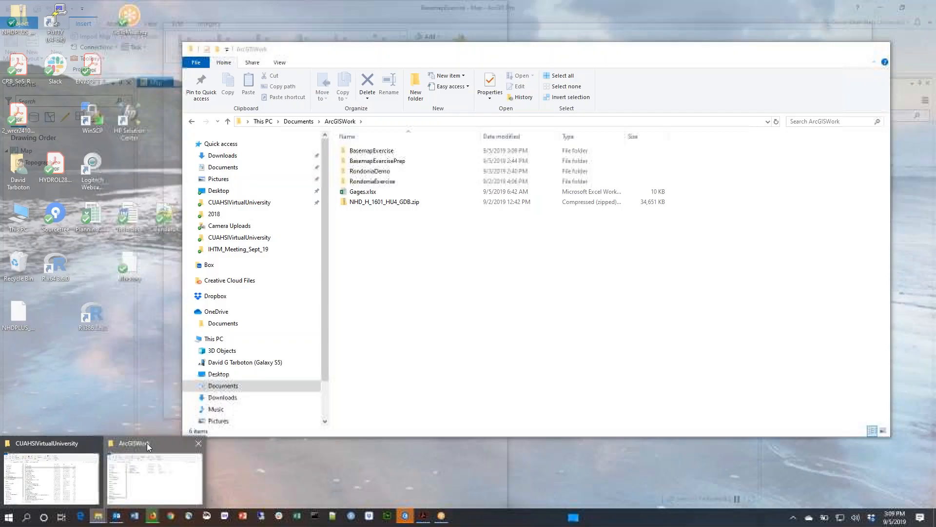
pyautogui.click(148, 442)
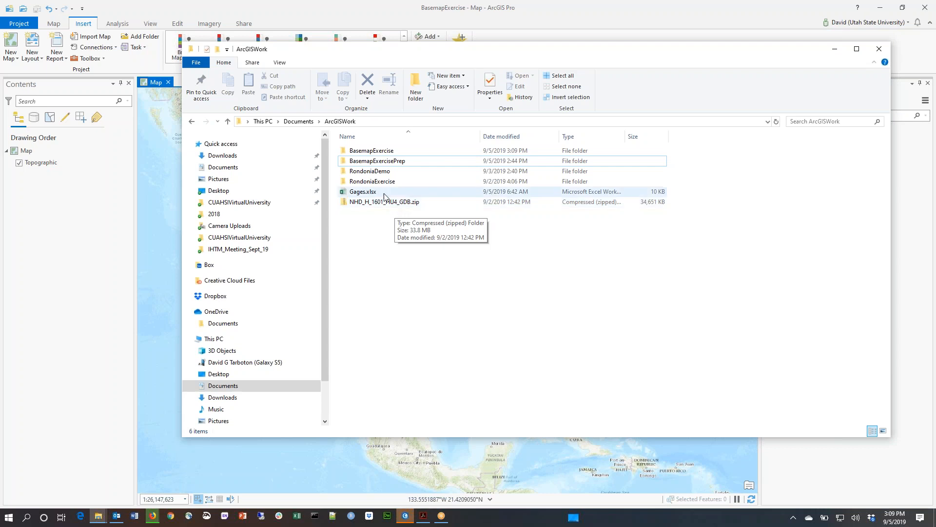
pyautogui.click(403, 165)
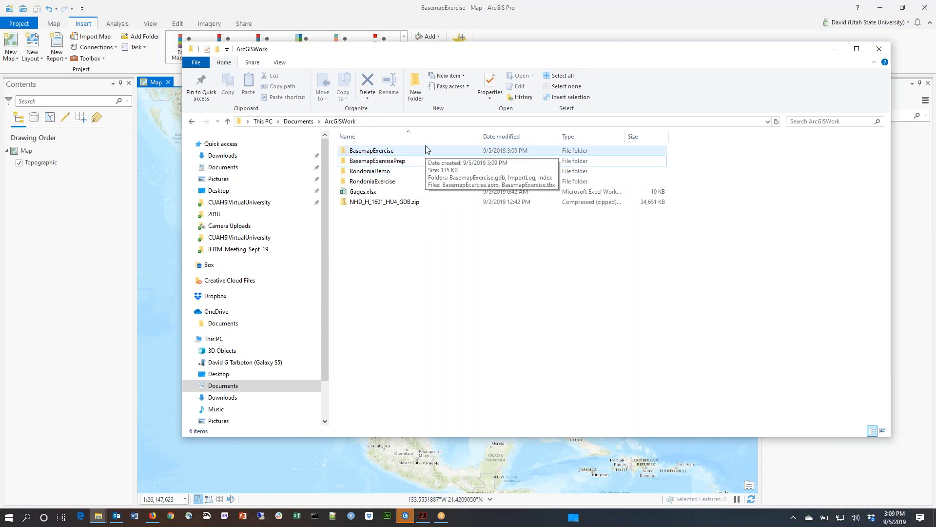
pyautogui.doubleClick(366, 151)
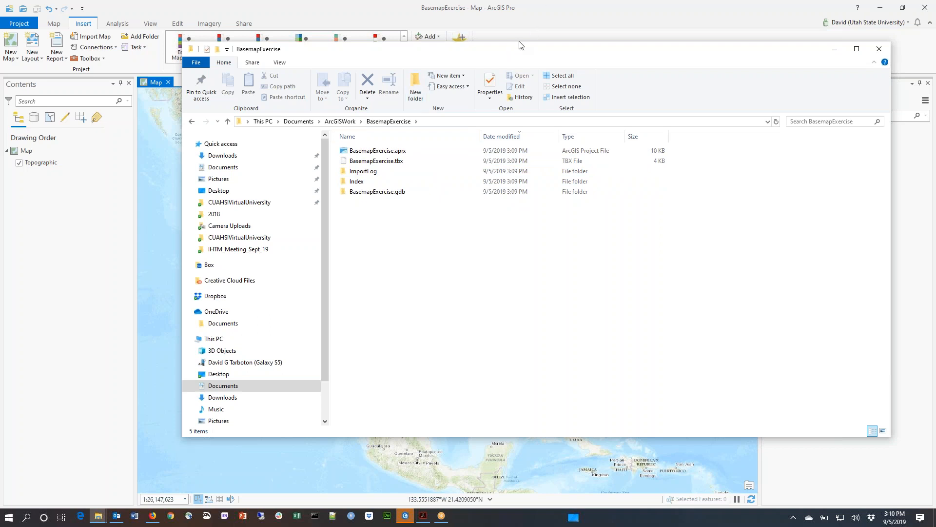
# Step: Move the downloaded NHDPLUS_H_1601_HU4_GDB.zip from the Desktop folder into the BasemapExercise project folder
pyautogui.click(369, 9)
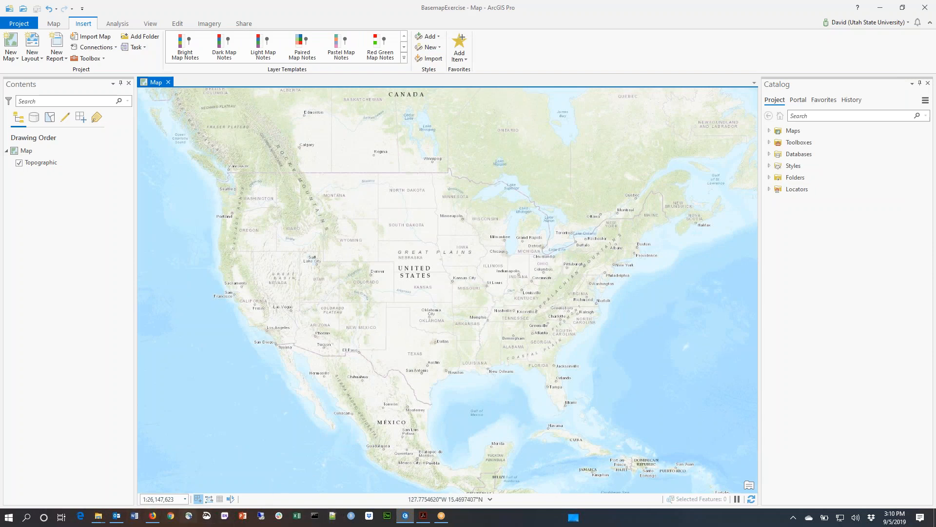
pyautogui.click(152, 517)
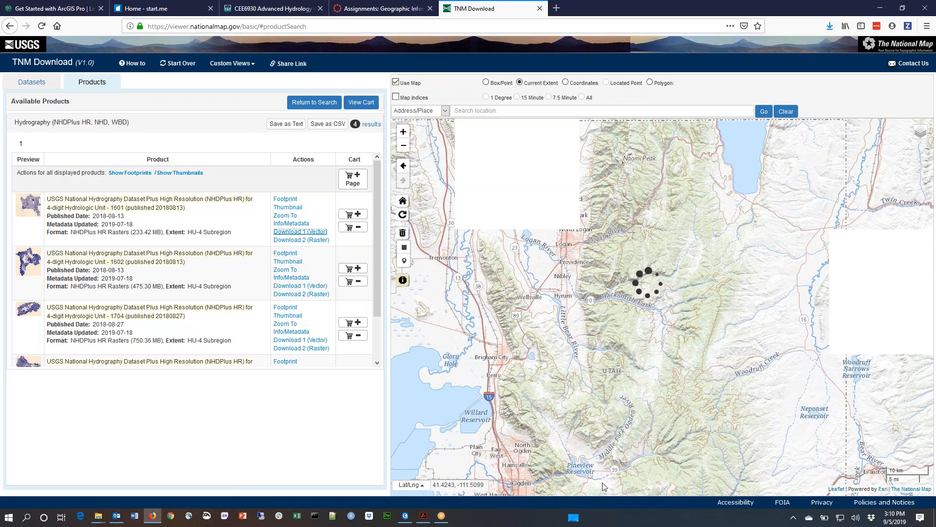
pyautogui.click(573, 518)
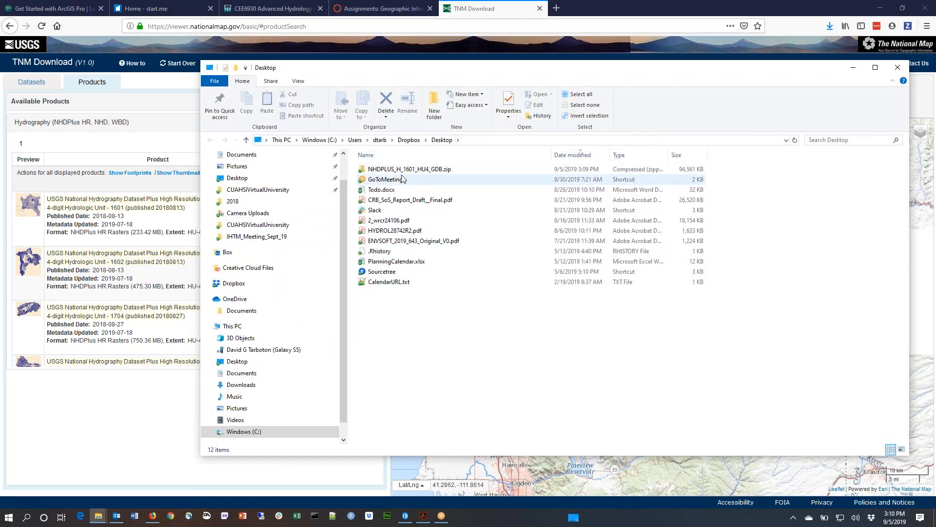
pyautogui.click(401, 172)
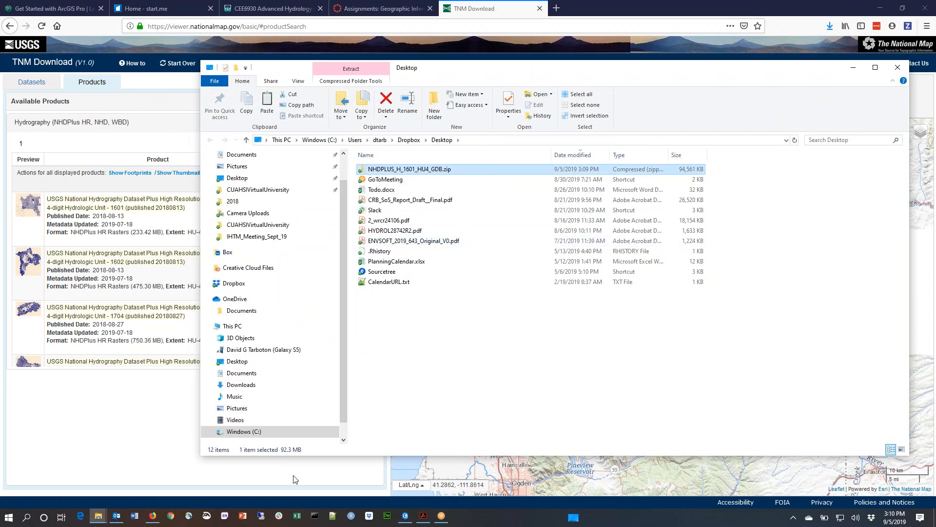
pyautogui.click(99, 518)
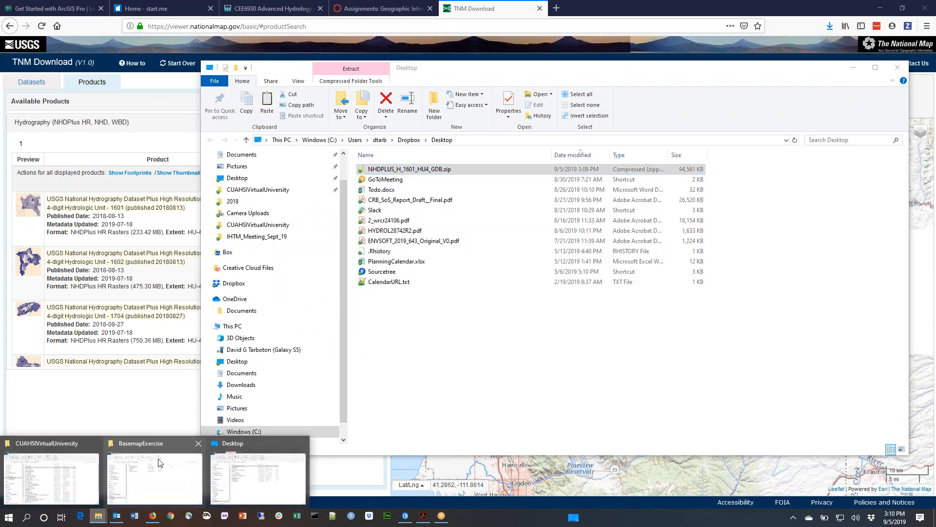
pyautogui.click(162, 453)
pyautogui.hotkey('ctrl', 'v')
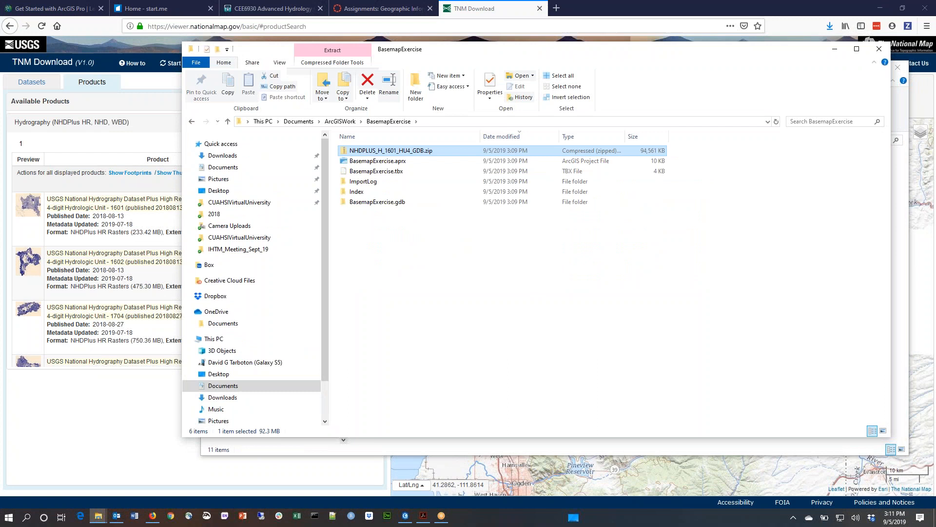
# Step: Extract NHDPLUS_H_1601_HU4_GDB.zip directly into the BasemapExercise folder with 7-Zip
pyautogui.rightClick(393, 152)
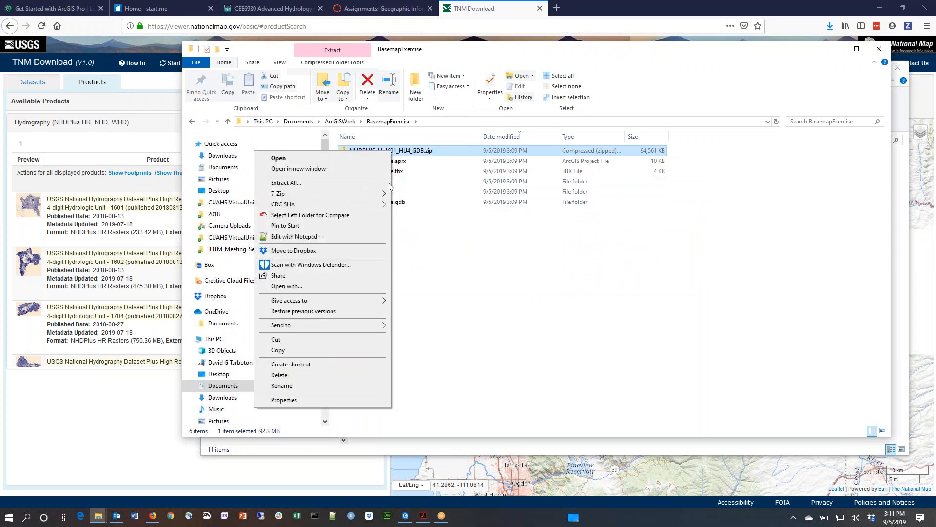
pyautogui.moveTo(382, 199)
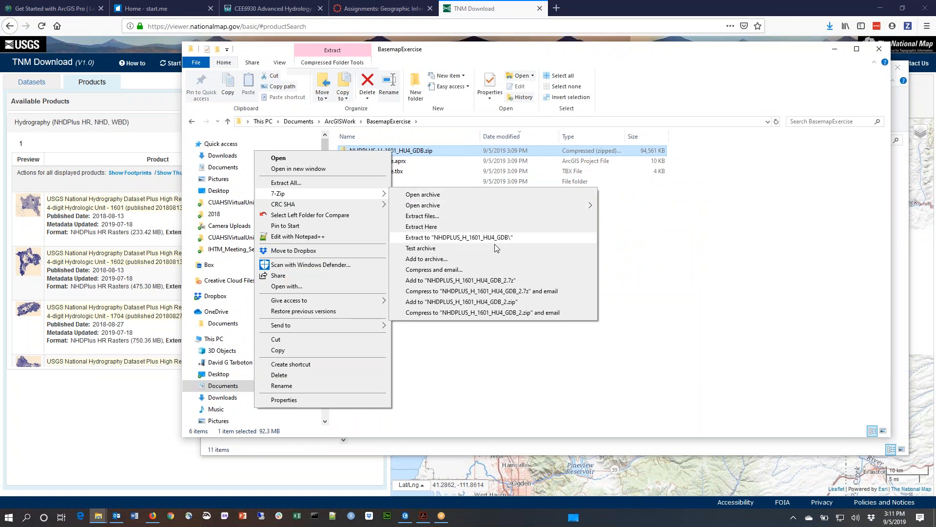
pyautogui.click(458, 226)
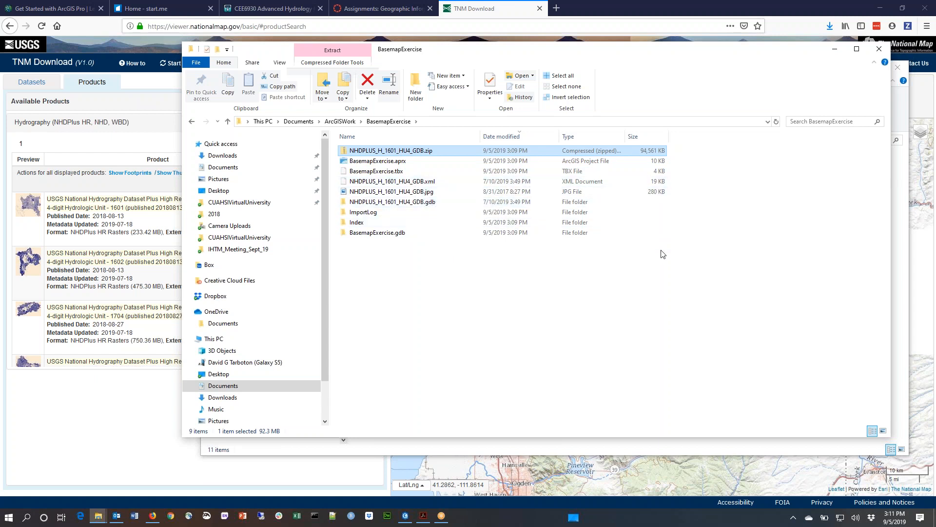
pyautogui.moveTo(520, 53); pyautogui.dragTo(490, 43)
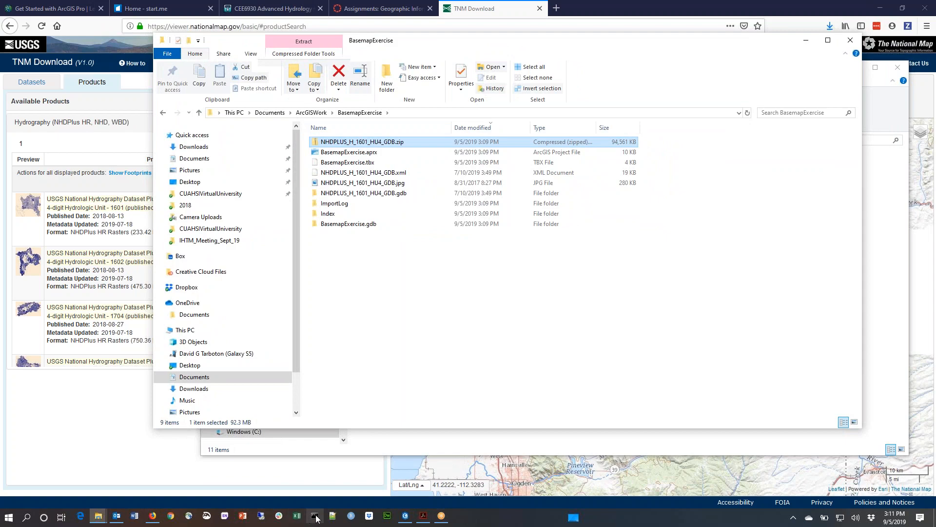
# Step: Switch to ArcGIS Pro and expand the project's BasemapExercise folder down to the WBD feature dataset in NHDPLUS_H_1601_HU4_GDB.gdb
pyautogui.click(409, 517)
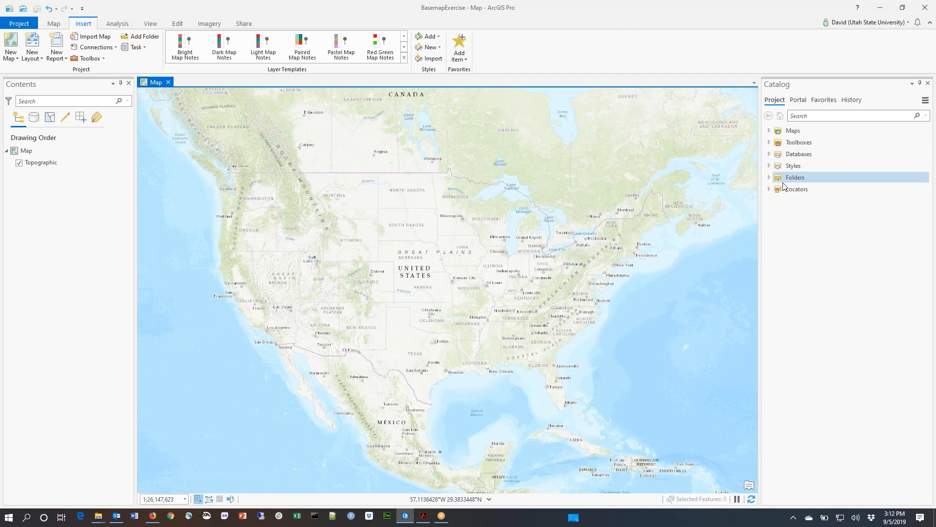
pyautogui.click(769, 178)
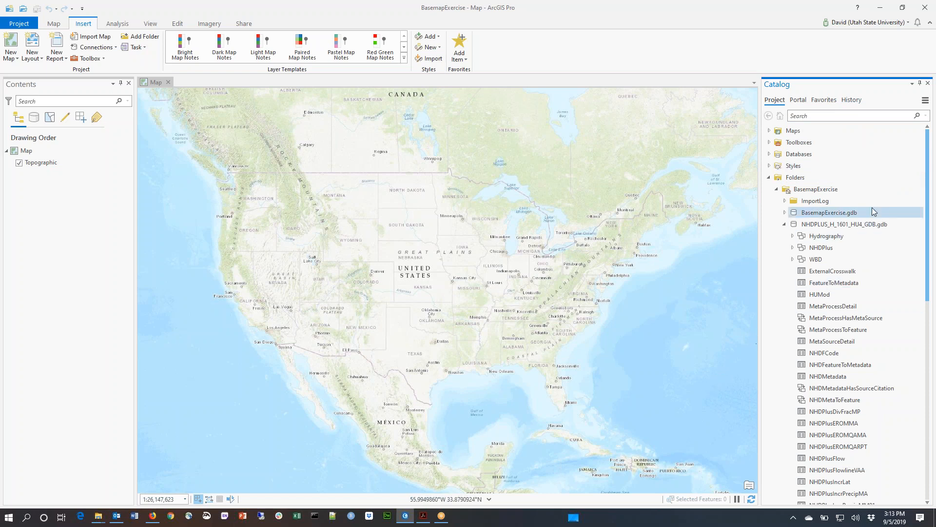
pyautogui.click(793, 260)
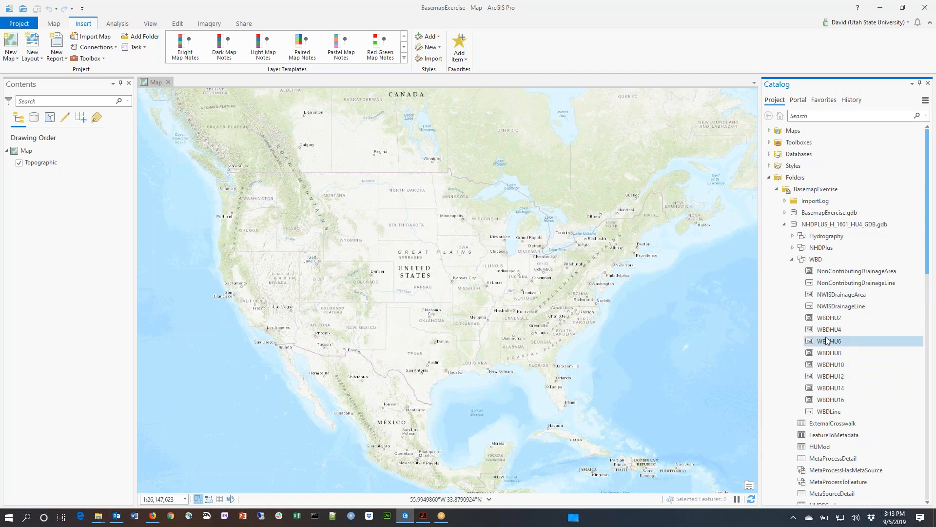
# Step: Add the WBDHU8 feature class from the WBD feature dataset to the map
pyautogui.moveTo(823, 318)
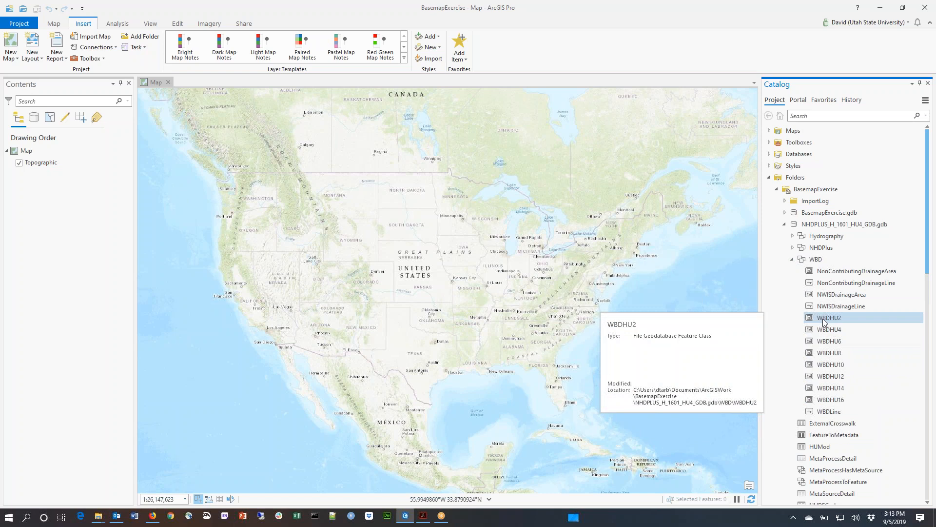
pyautogui.moveTo(840, 352)
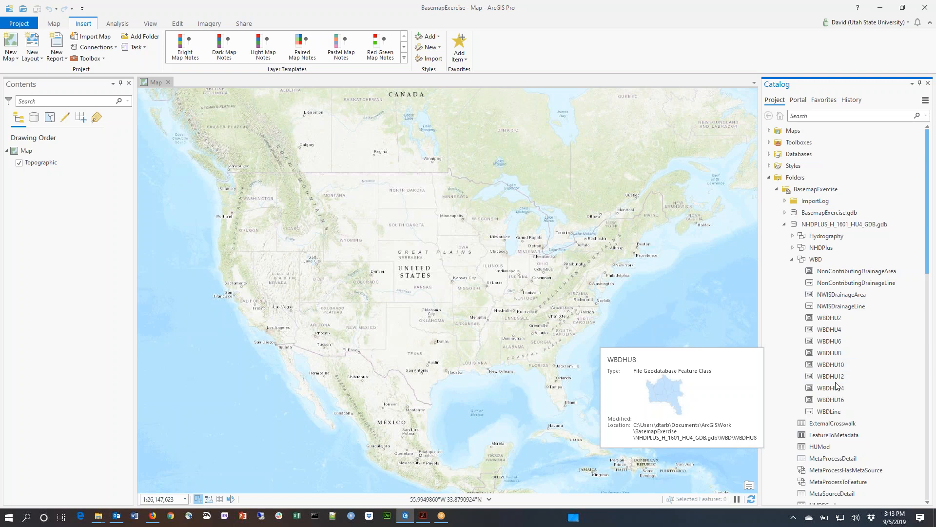
pyautogui.moveTo(818, 373)
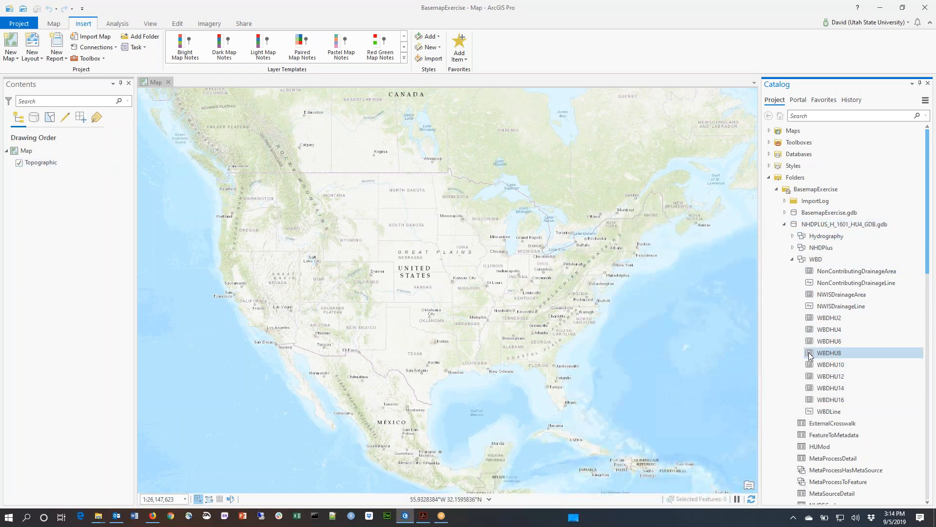
pyautogui.moveTo(810, 355); pyautogui.dragTo(518, 275)
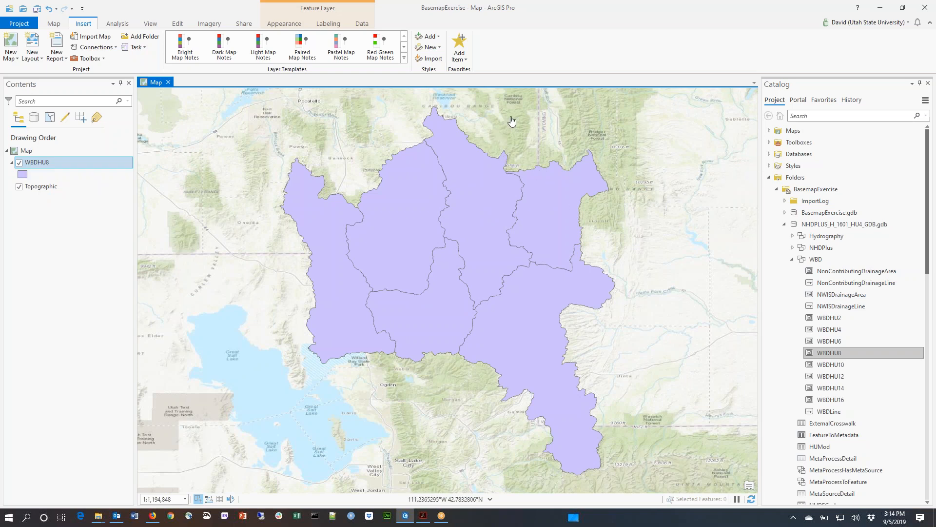
# Step: Symbolize the WBDHU8 layer with the unfilled 2 pt black outline preset and change its outline color to green
pyautogui.click(23, 175)
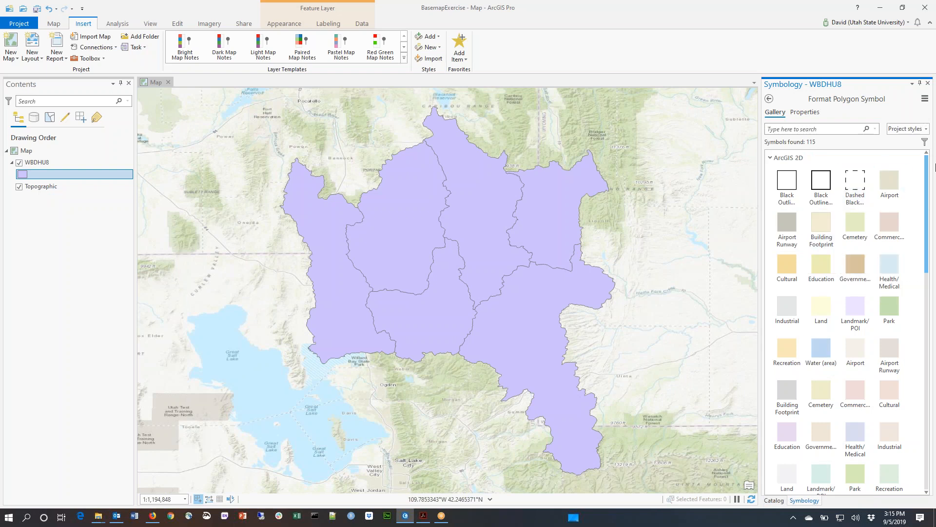
pyautogui.click(821, 181)
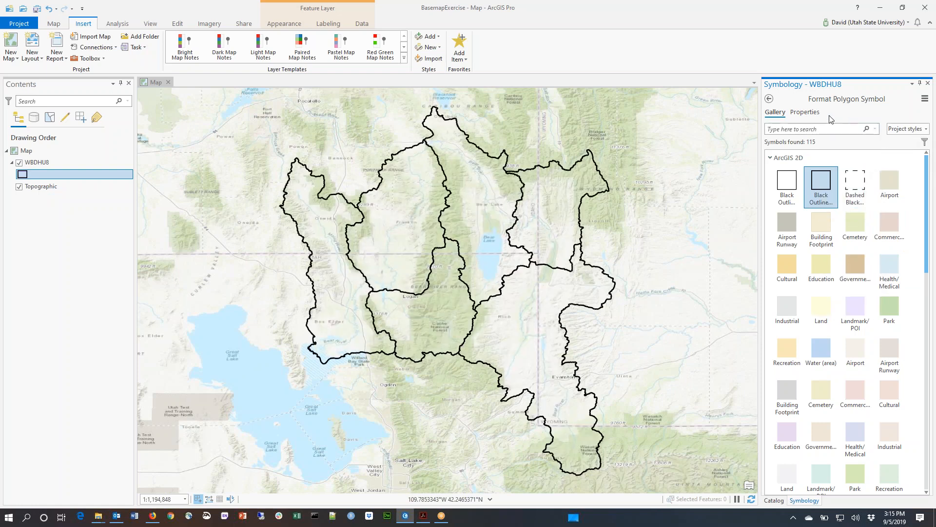
pyautogui.click(808, 115)
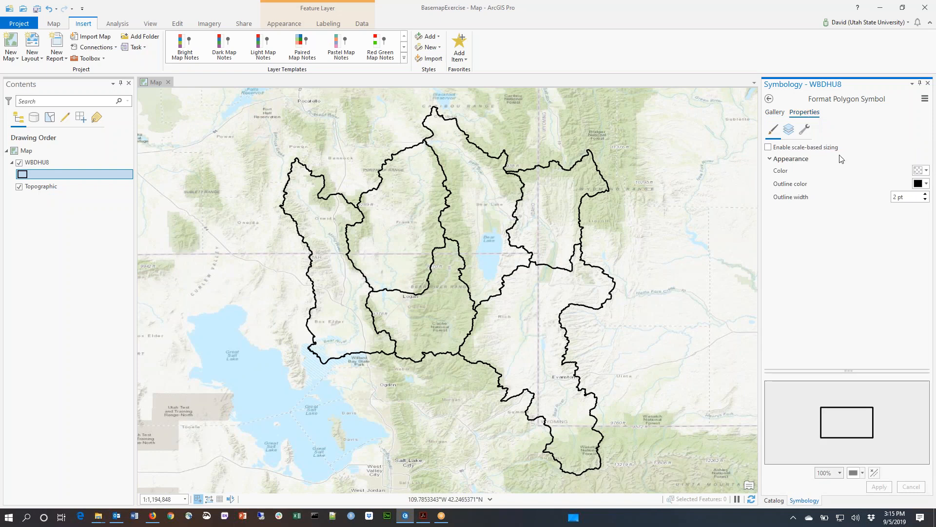
pyautogui.click(925, 184)
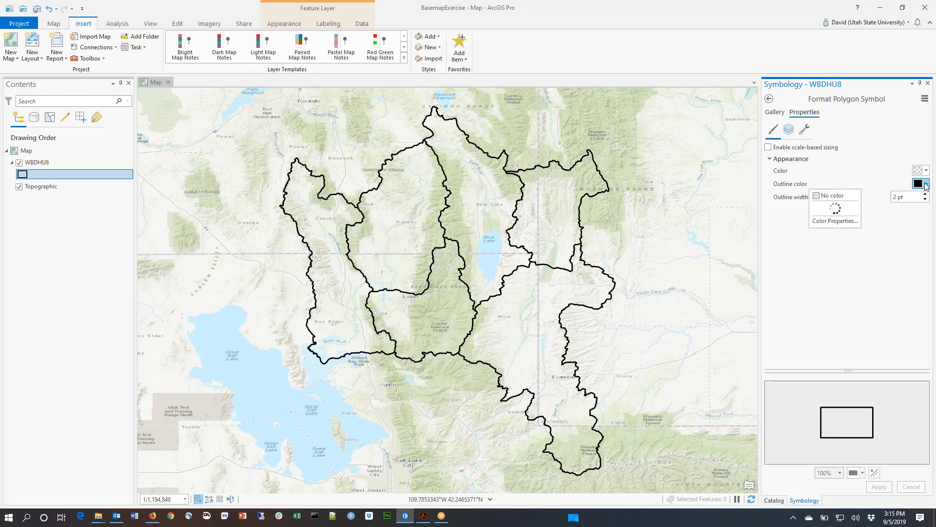
pyautogui.click(878, 256)
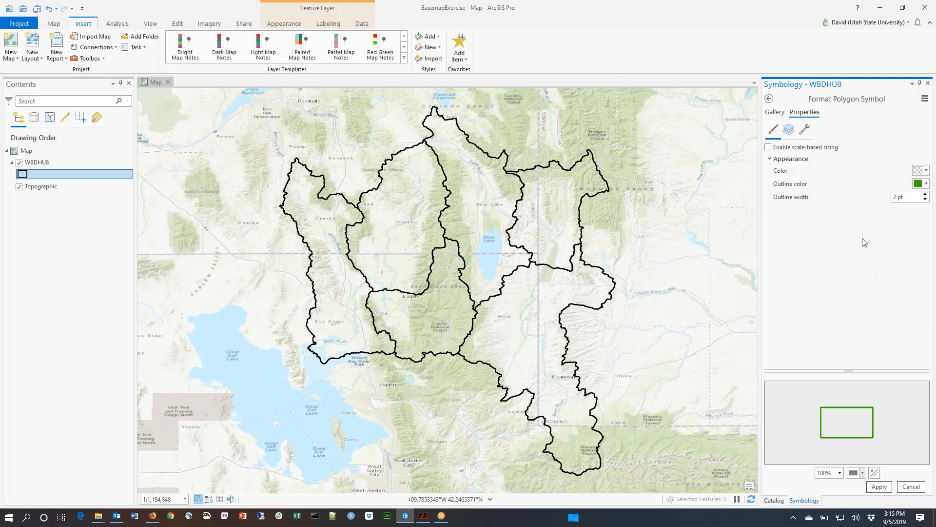
pyautogui.click(880, 486)
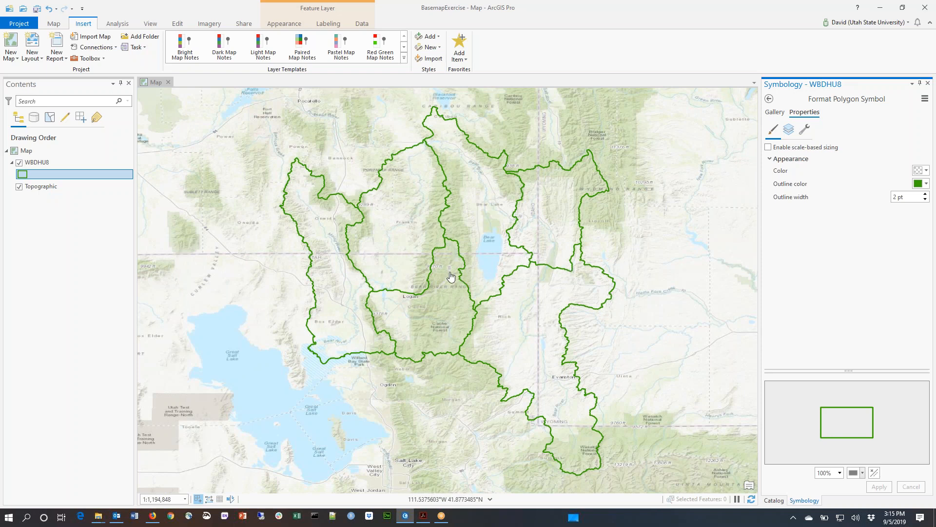
# Step: Inspect the attributes of the Little Bear-Logan, Middle Bear and Bear Lake subbasins on the map, ending on Little Bear-Logan
pyautogui.click(437, 322)
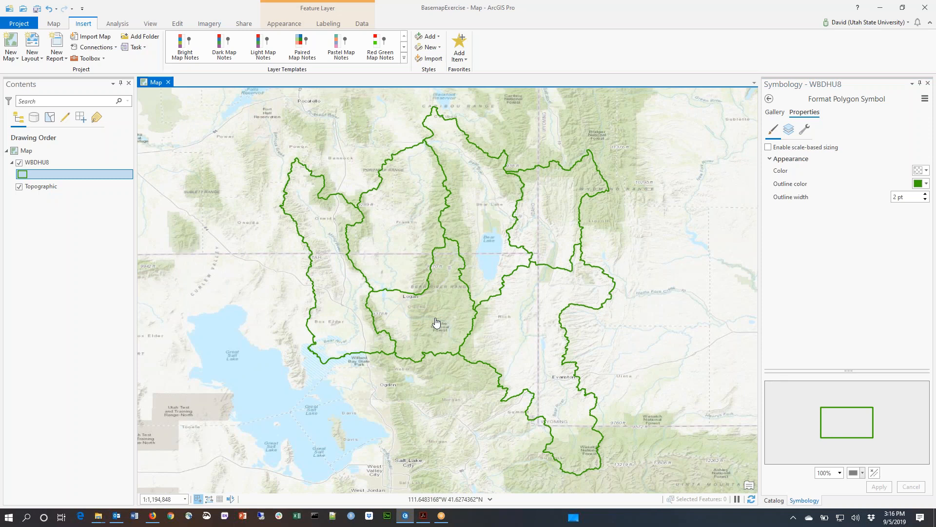
pyautogui.click(436, 322)
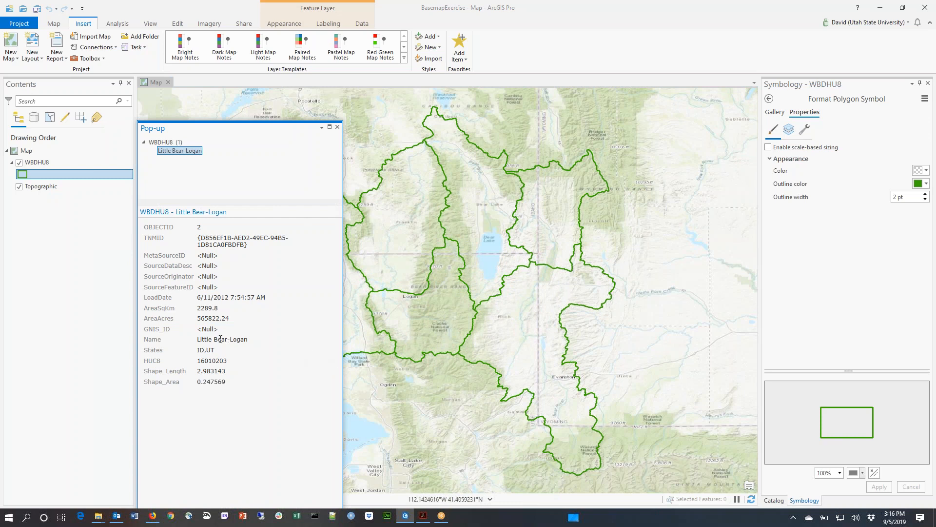
pyautogui.click(399, 222)
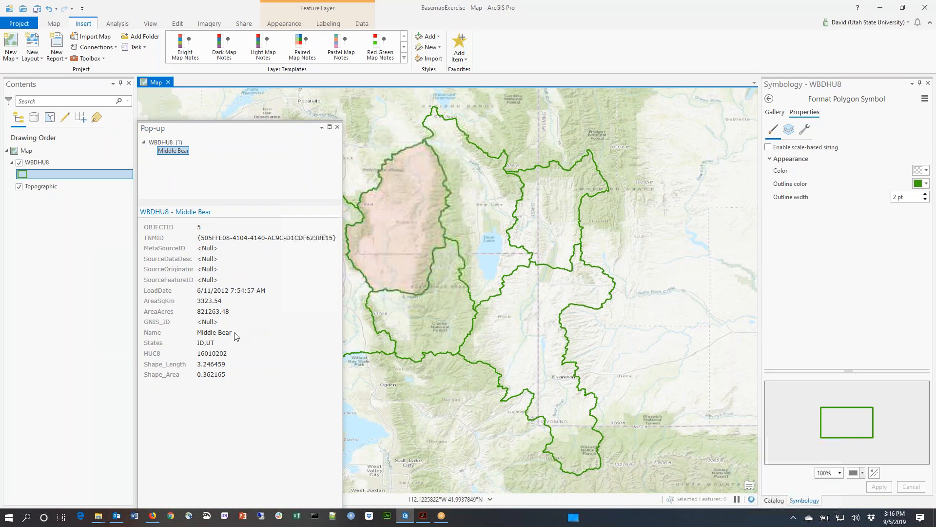
pyautogui.click(480, 215)
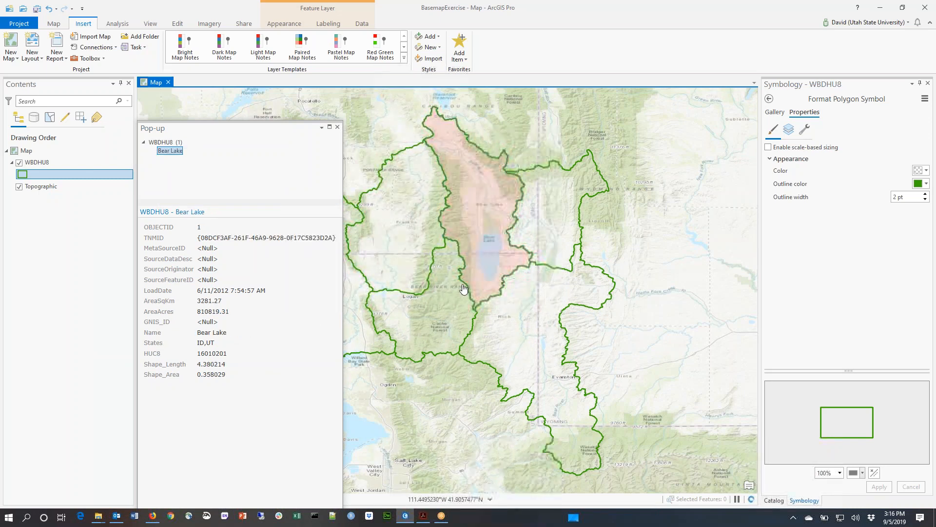
pyautogui.click(444, 316)
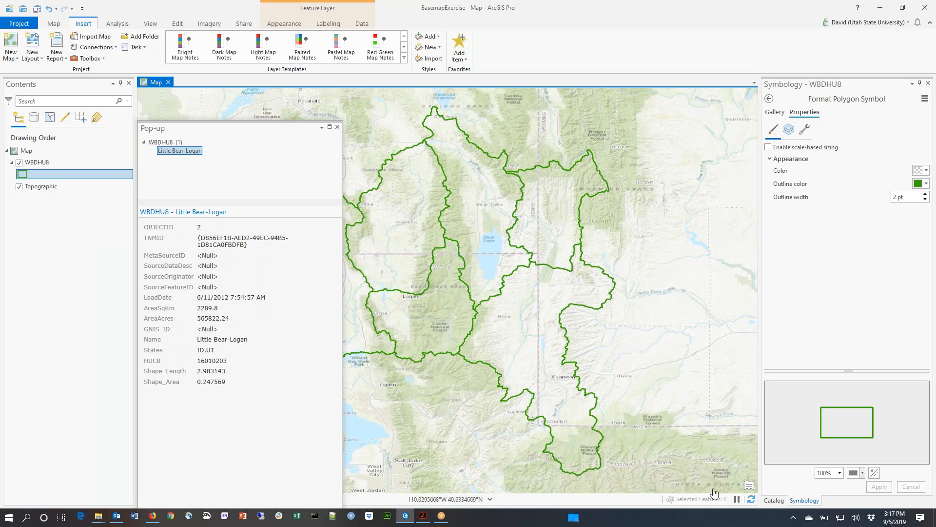
# Step: Start a new feature dataset in BasemapExercise.gdb and name it LittleBearLogan
pyautogui.click(779, 500)
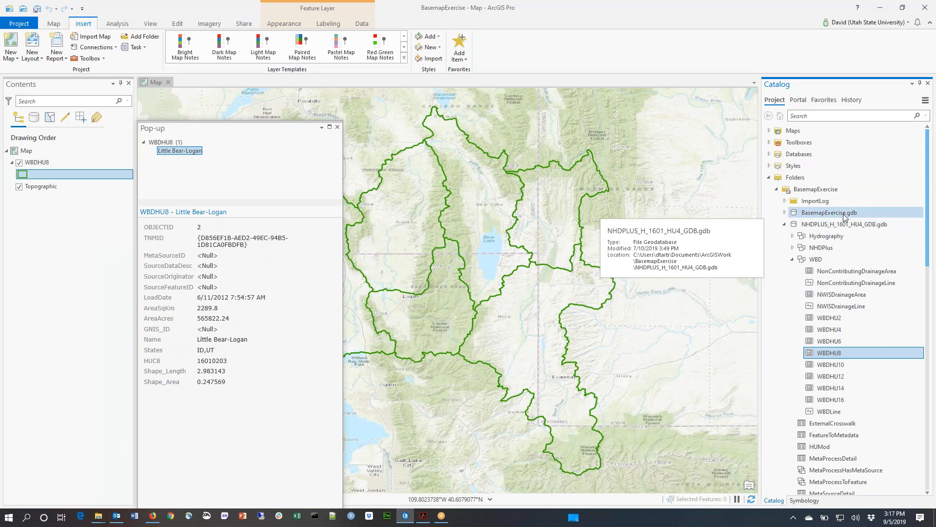
pyautogui.click(786, 214)
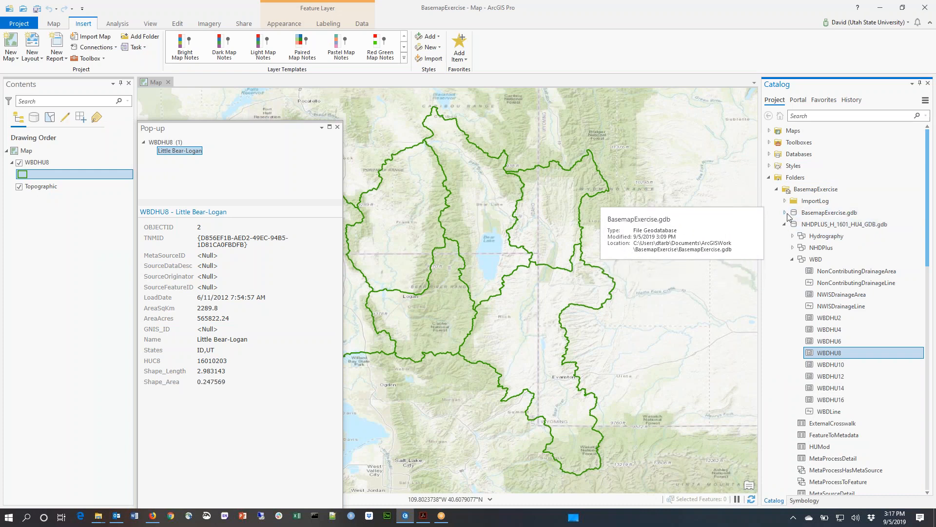
pyautogui.rightClick(823, 215)
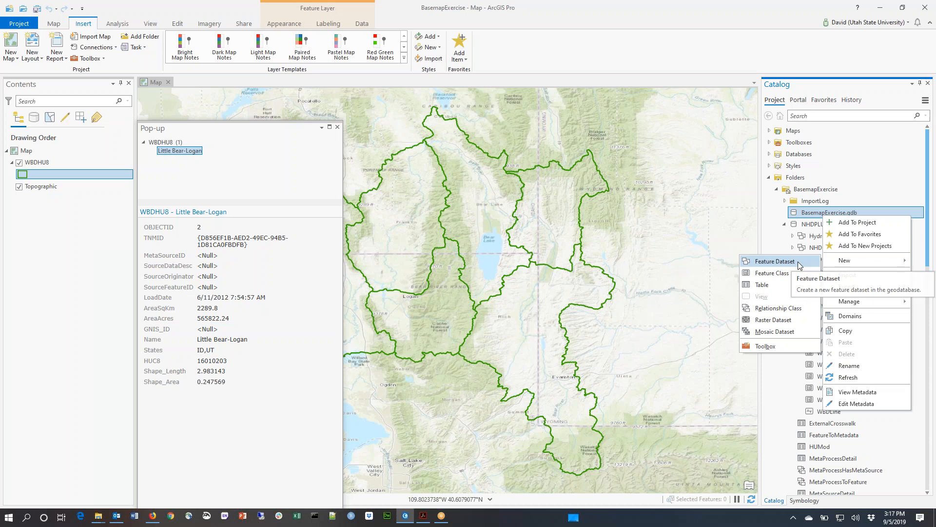
pyautogui.click(799, 262)
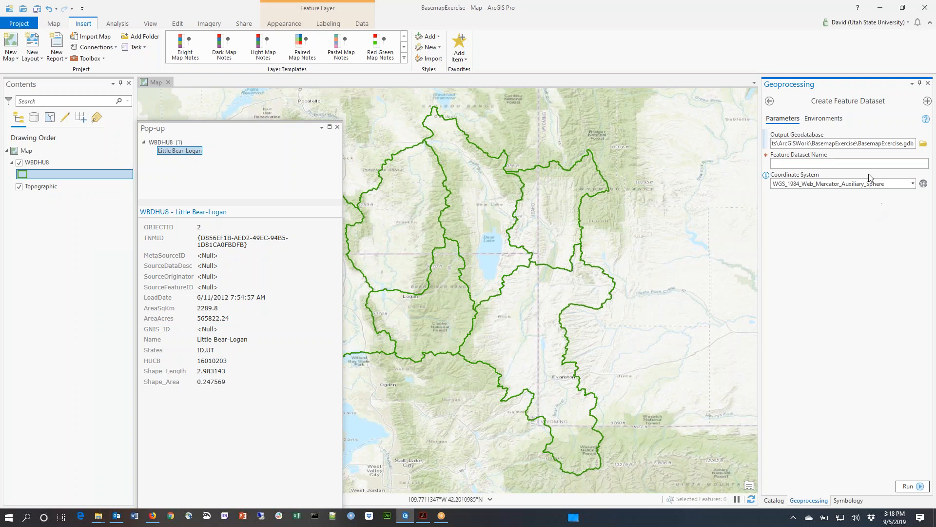
pyautogui.click(791, 163)
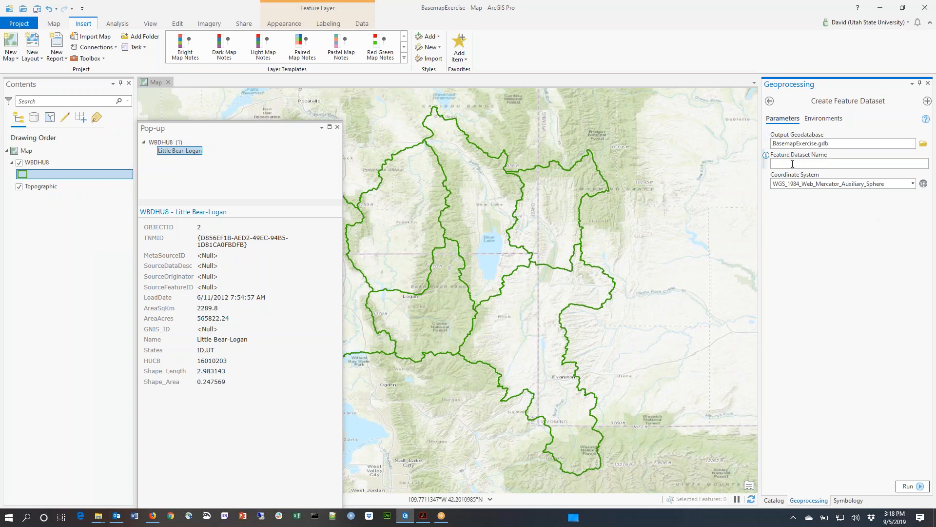
pyautogui.write('LittleBearLogan')
# Step: Set the feature dataset's coordinate system to NAD 1983 UTM Zone 12N, create it, and return to the project's catalog listing
pyautogui.click(924, 184)
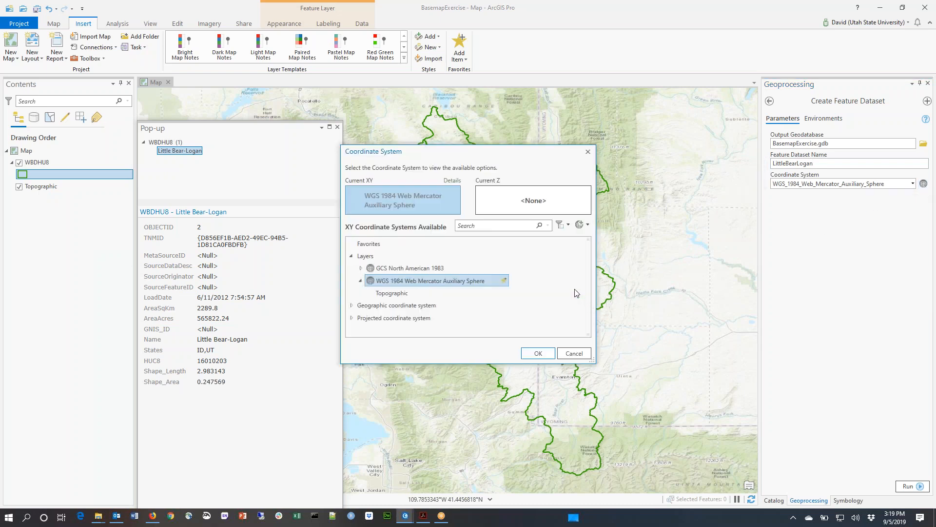
pyautogui.click(352, 318)
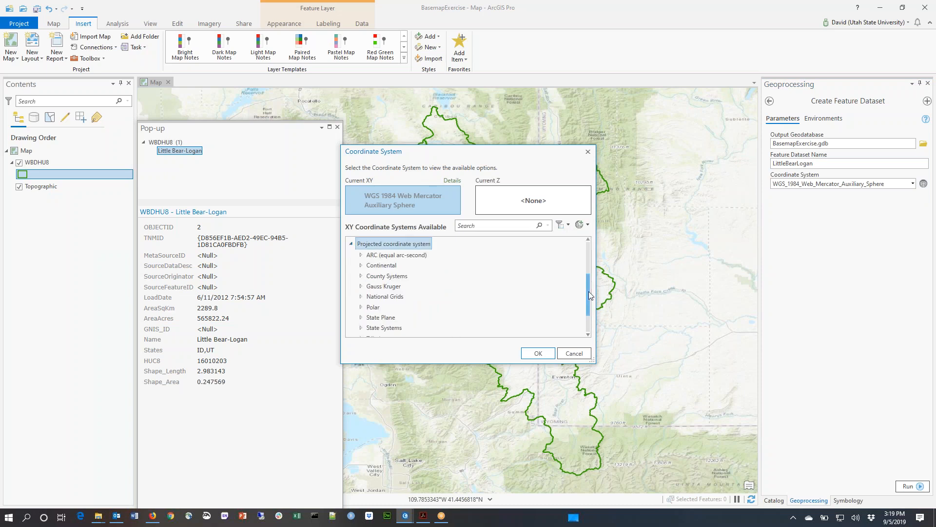
pyautogui.moveTo(590, 296); pyautogui.dragTo(590, 312)
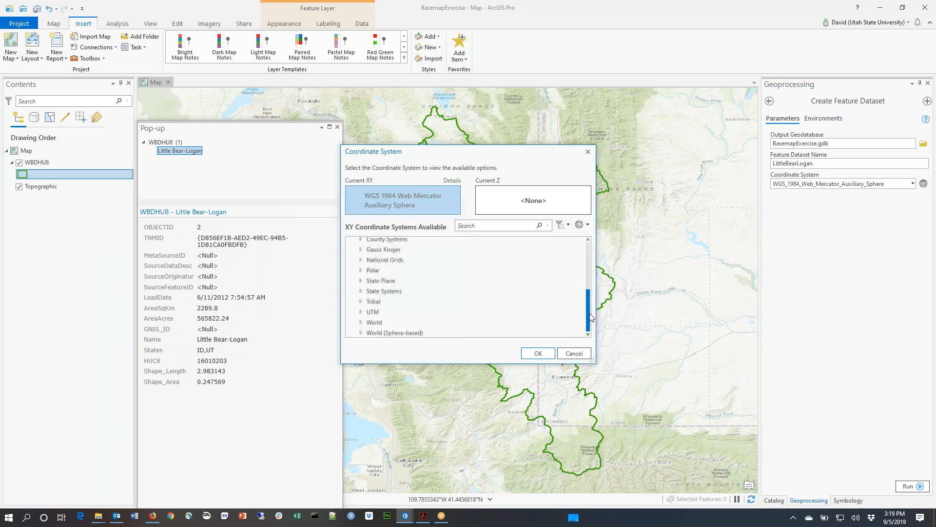
pyautogui.click(361, 310)
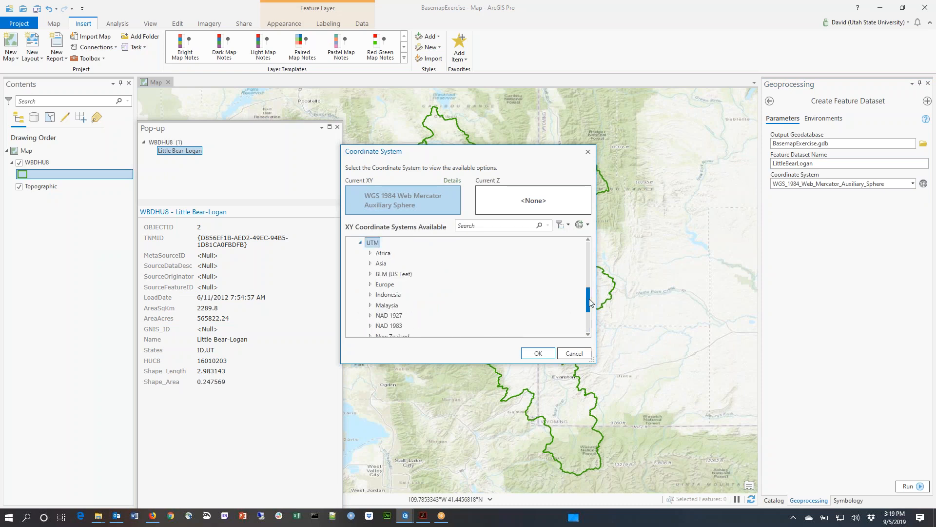
pyautogui.moveTo(589, 302); pyautogui.dragTo(589, 311)
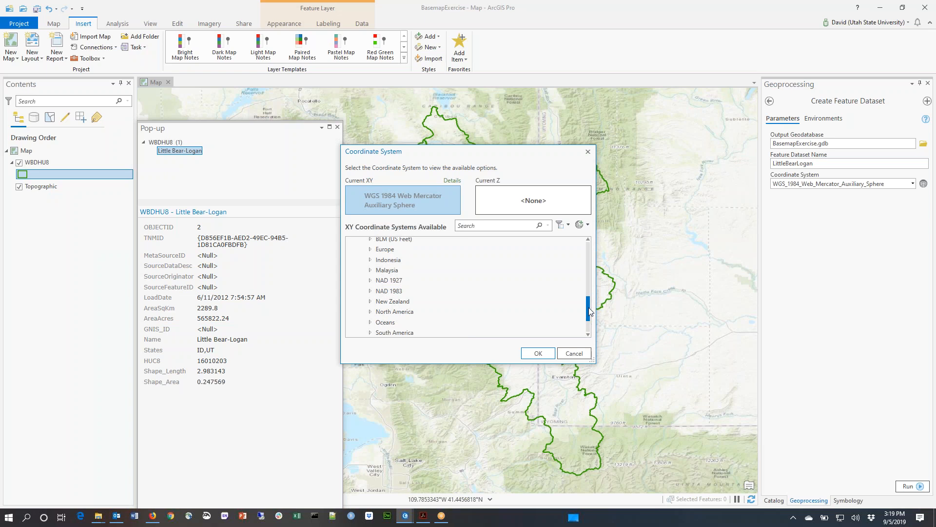
pyautogui.moveTo(589, 311); pyautogui.dragTo(589, 312)
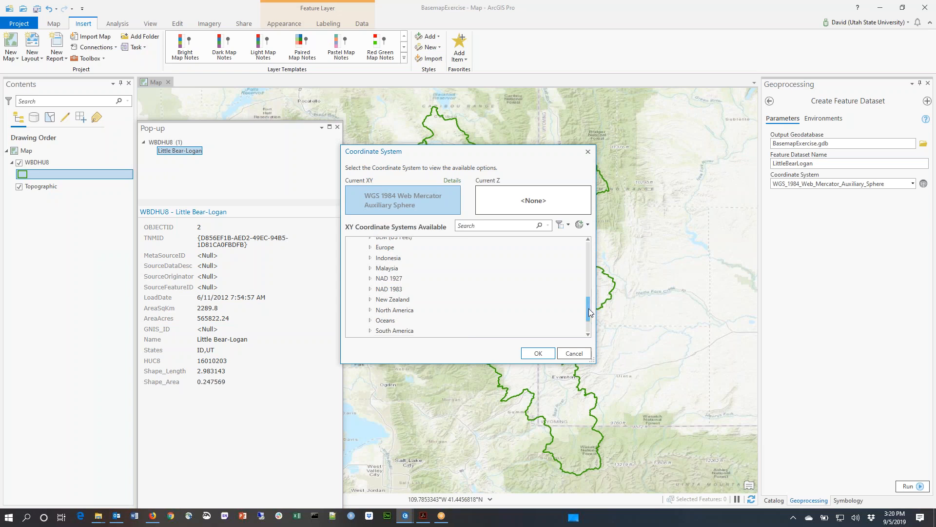
pyautogui.click(371, 292)
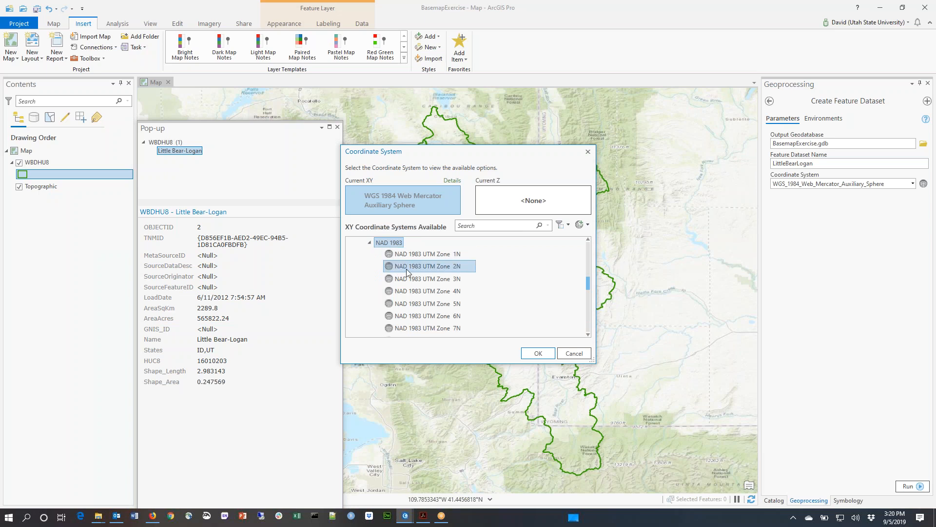
pyautogui.scroll(-3, 559, 311)
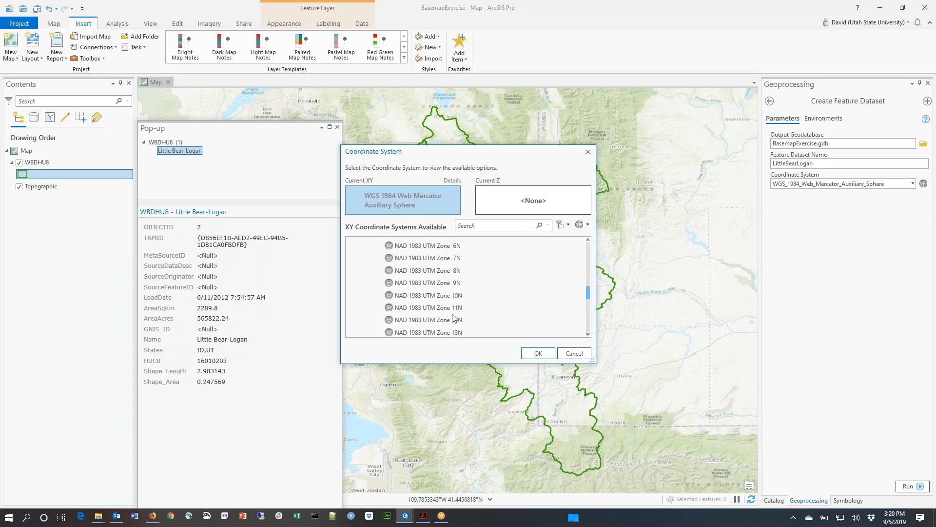
pyautogui.click(431, 319)
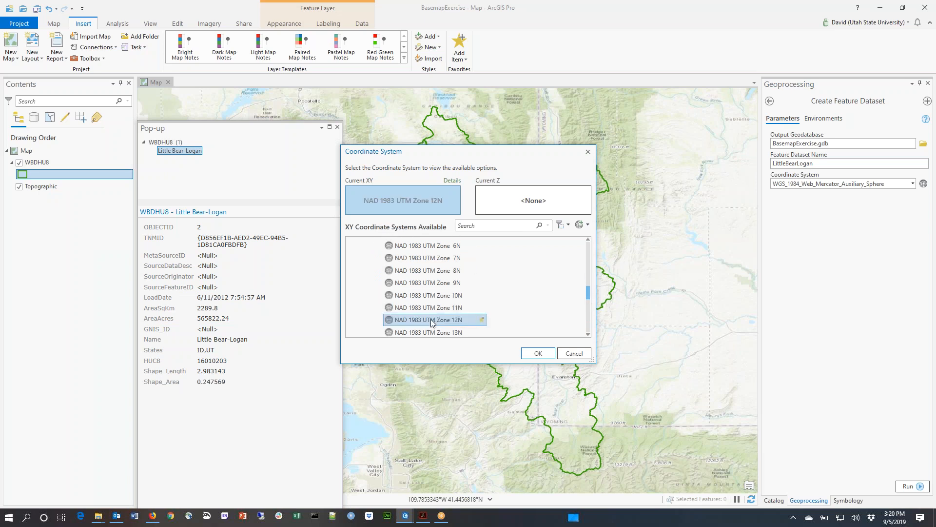
pyautogui.click(537, 355)
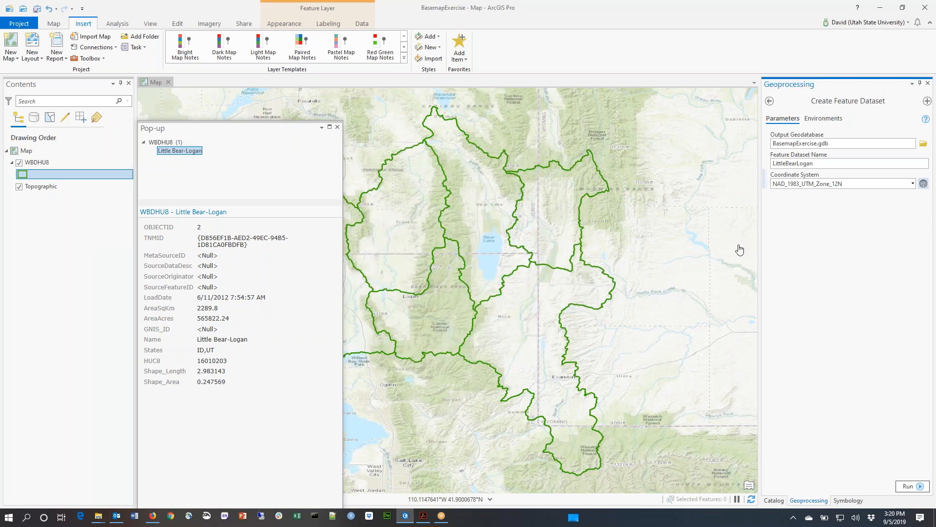
pyautogui.click(922, 489)
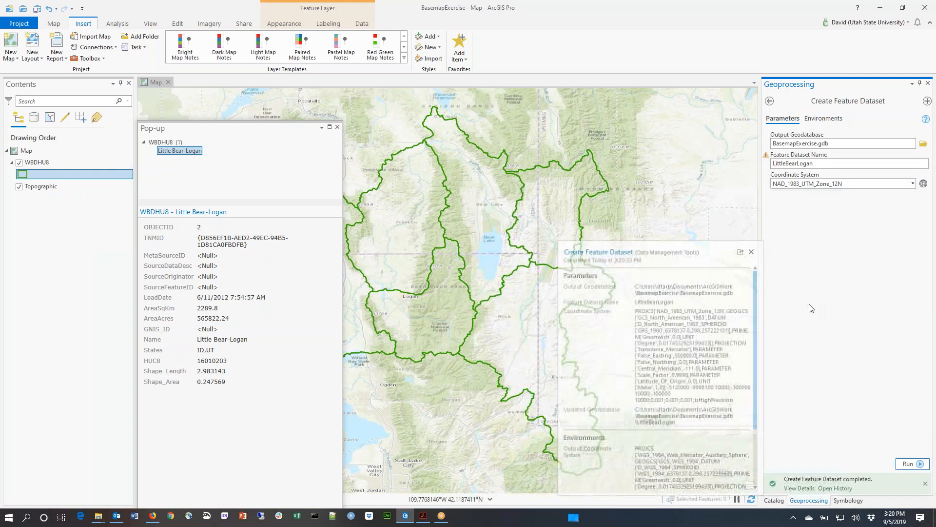
pyautogui.click(774, 500)
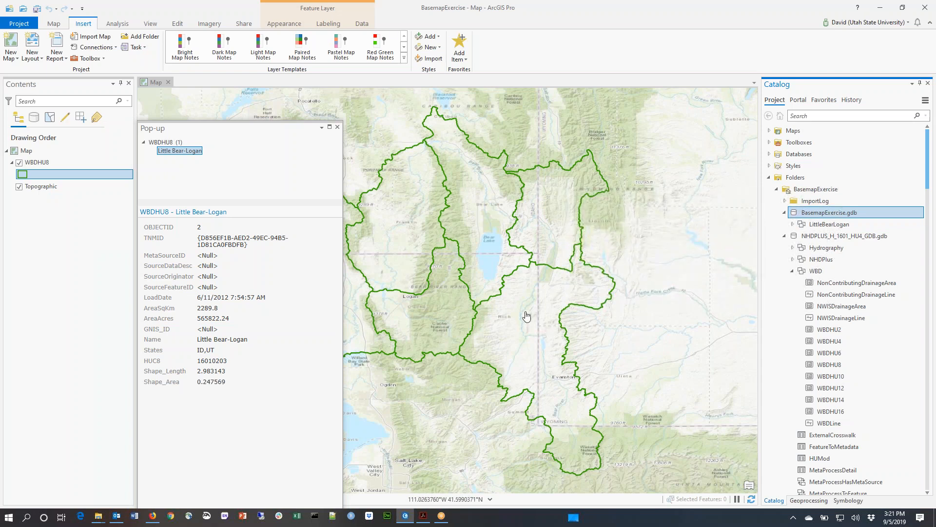
pyautogui.click(55, 24)
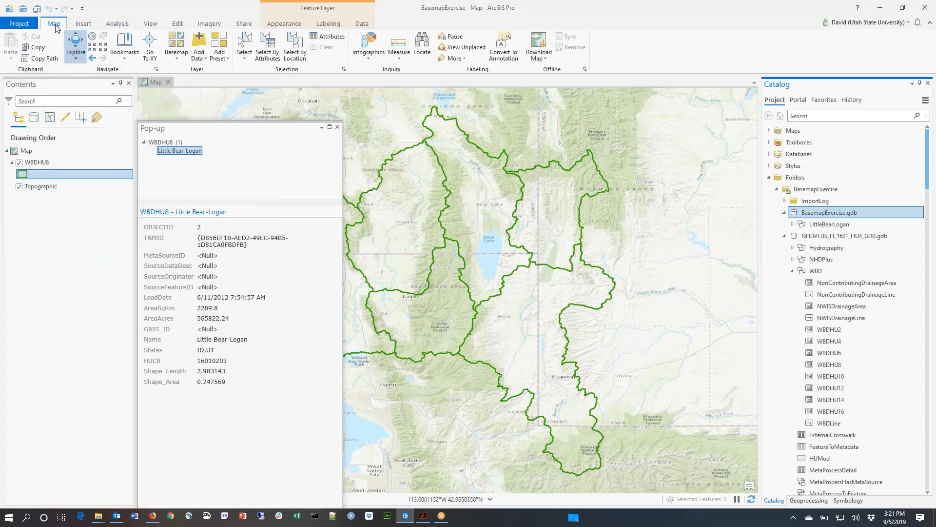
pyautogui.click(84, 24)
pyautogui.click(119, 25)
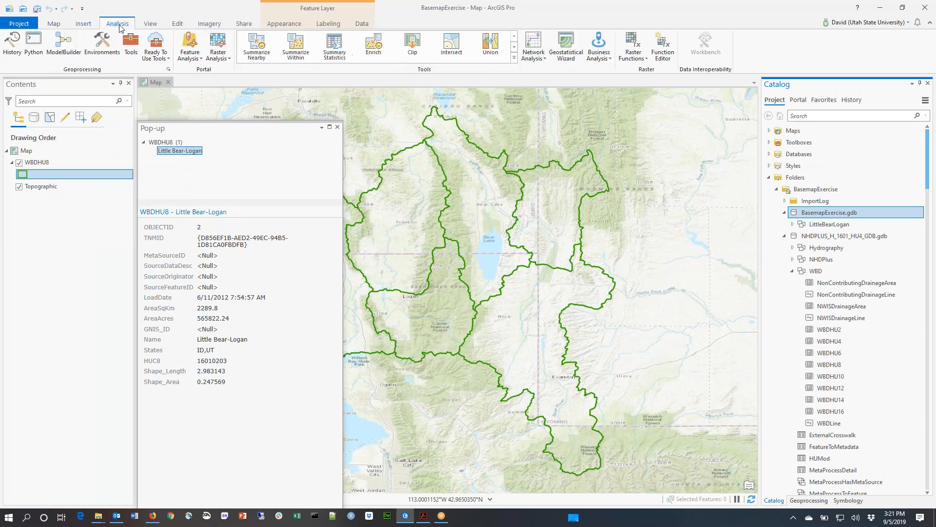
pyautogui.click(64, 25)
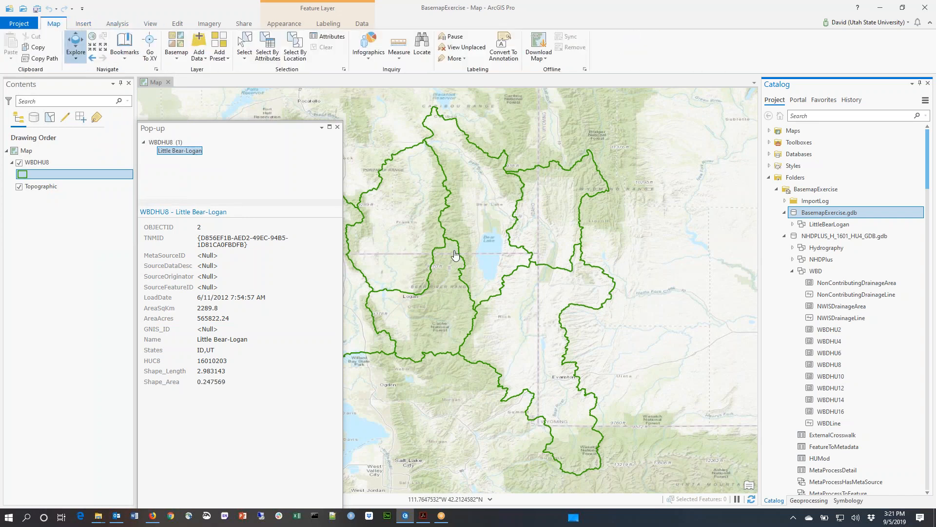
# Step: Select the Little Bear-Logan subbasin polygon on the map and close its attribute pop-up
pyautogui.click(245, 39)
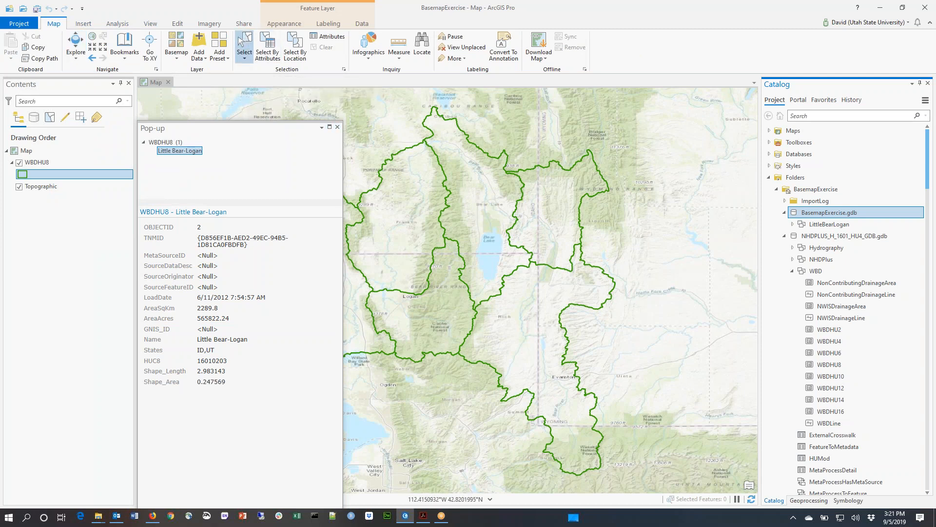
pyautogui.click(456, 307)
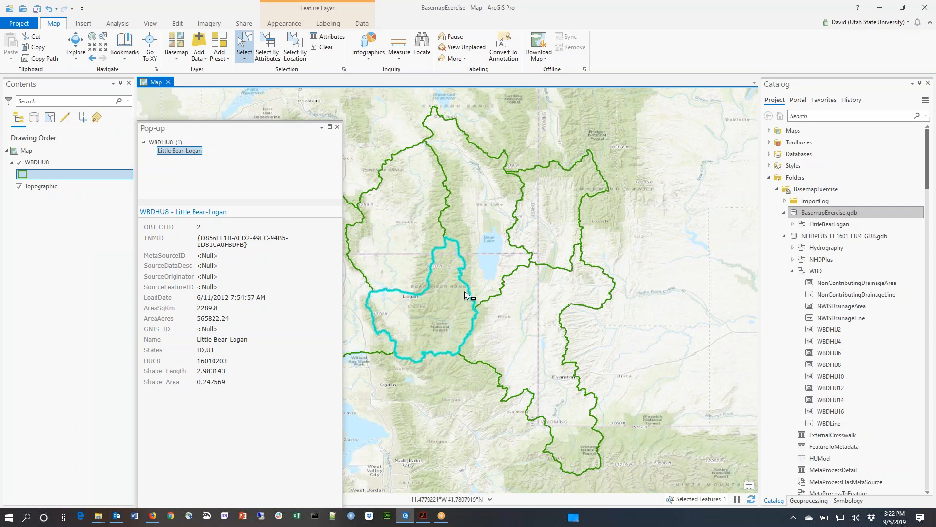
pyautogui.click(337, 127)
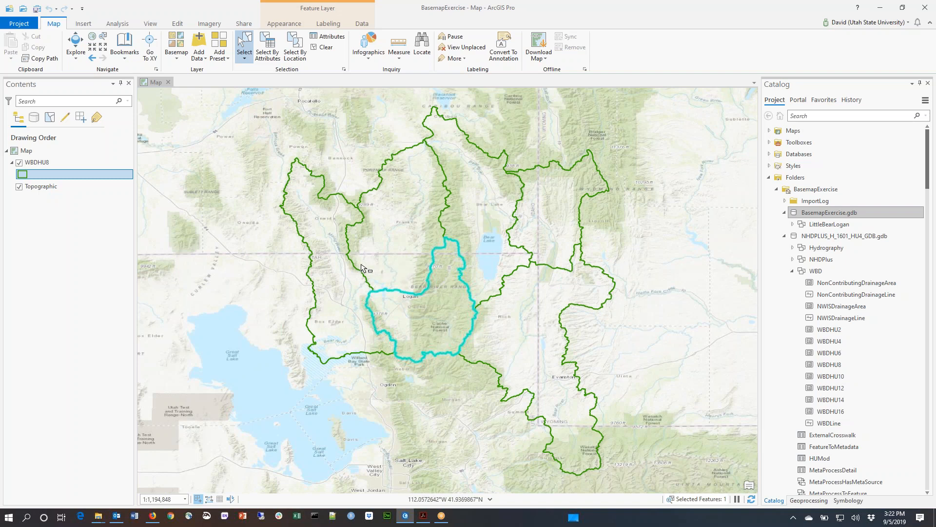
# Step: Start exporting the selected WBDHU8 feature and set the output location to the LittleBearLogan feature dataset in BasemapExercise.gdb
pyautogui.rightClick(54, 162)
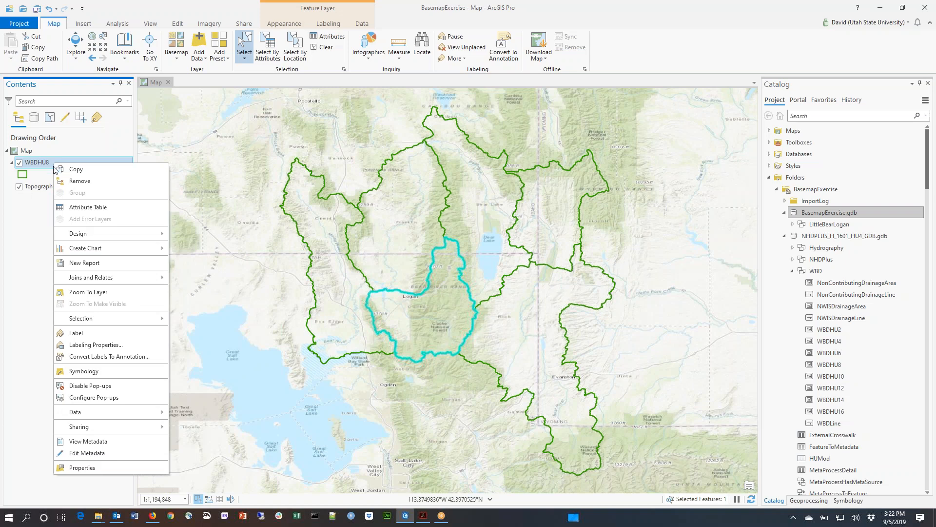
pyautogui.moveTo(152, 416)
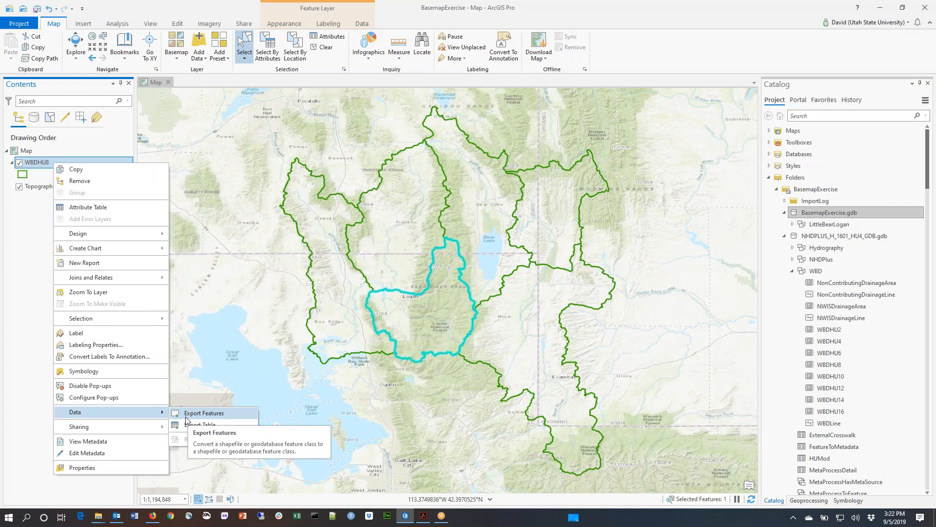
pyautogui.click(204, 413)
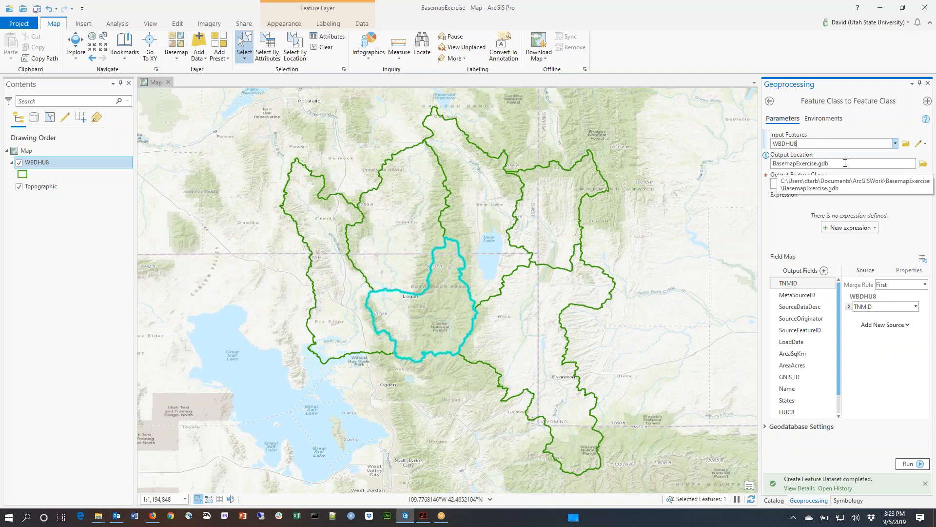
pyautogui.click(924, 165)
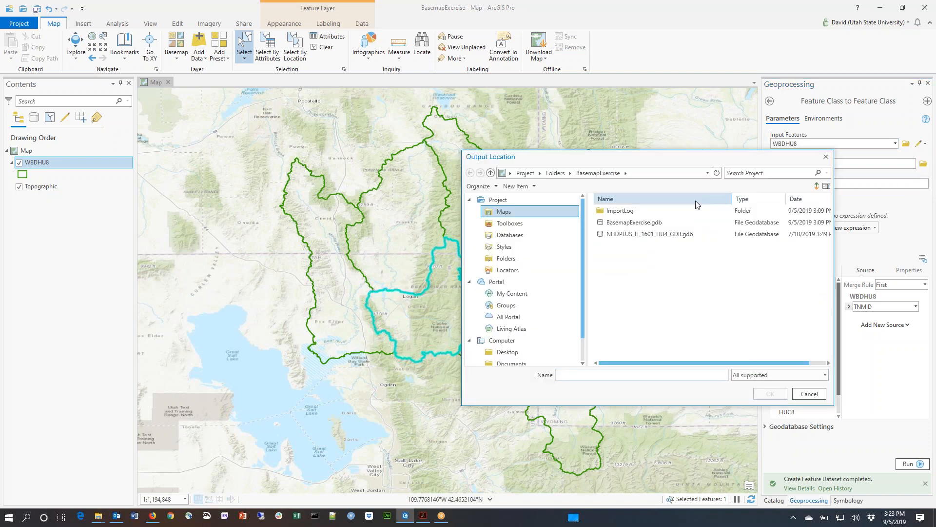
pyautogui.click(618, 225)
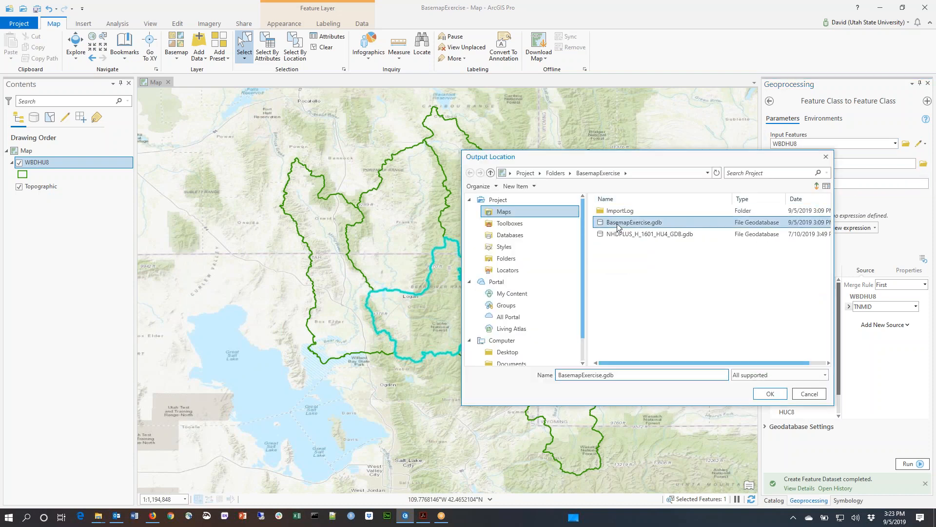
pyautogui.doubleClick(618, 224)
pyautogui.click(625, 215)
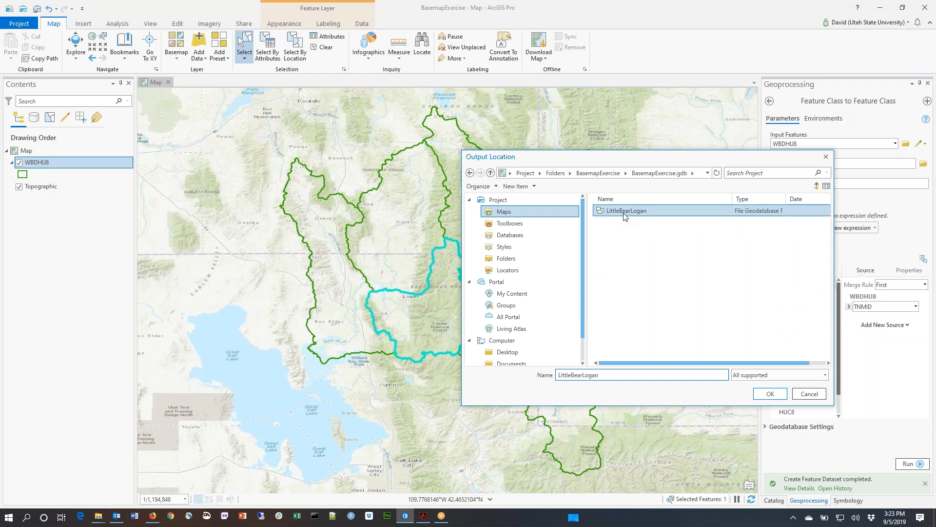
pyautogui.click(785, 395)
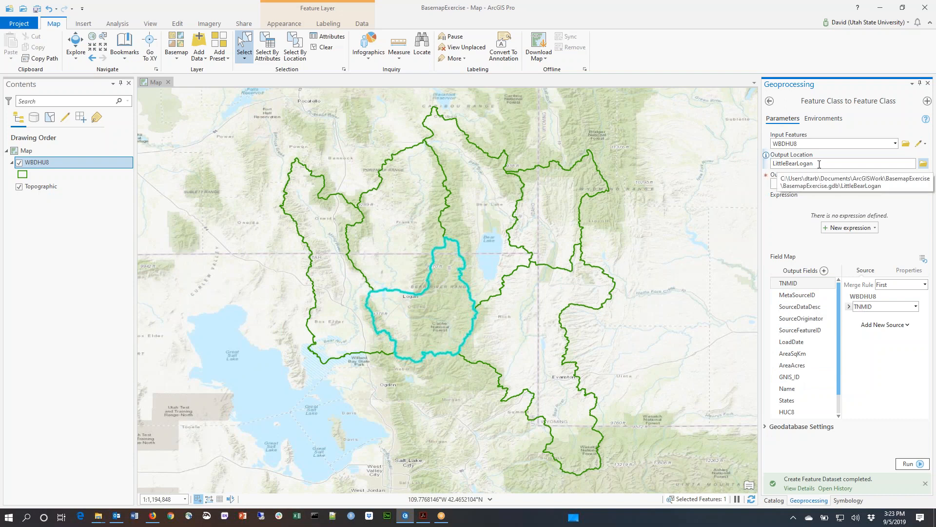
pyautogui.moveTo(914, 163); pyautogui.dragTo(900, 166)
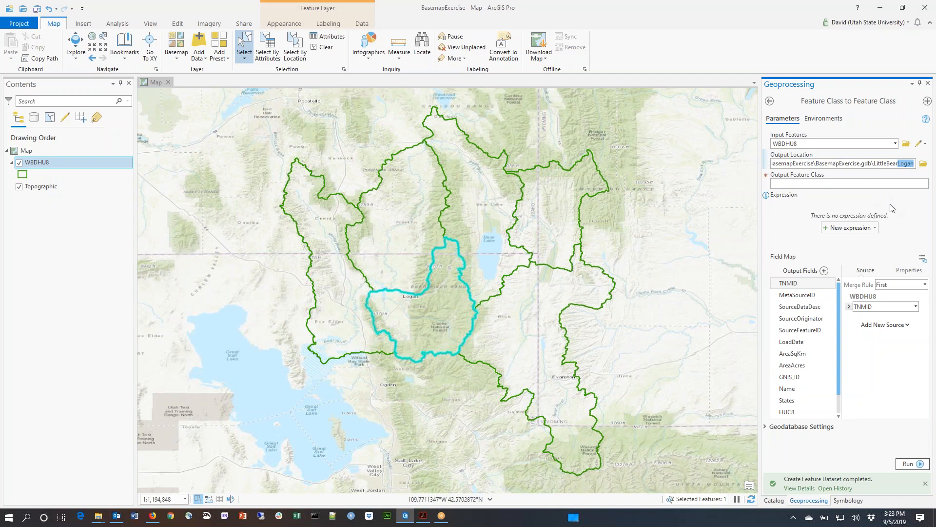
# Step: Name the output feature class Watershed, run the export, and list the contents of the LittleBearLogan feature dataset in the catalog
pyautogui.click(848, 185)
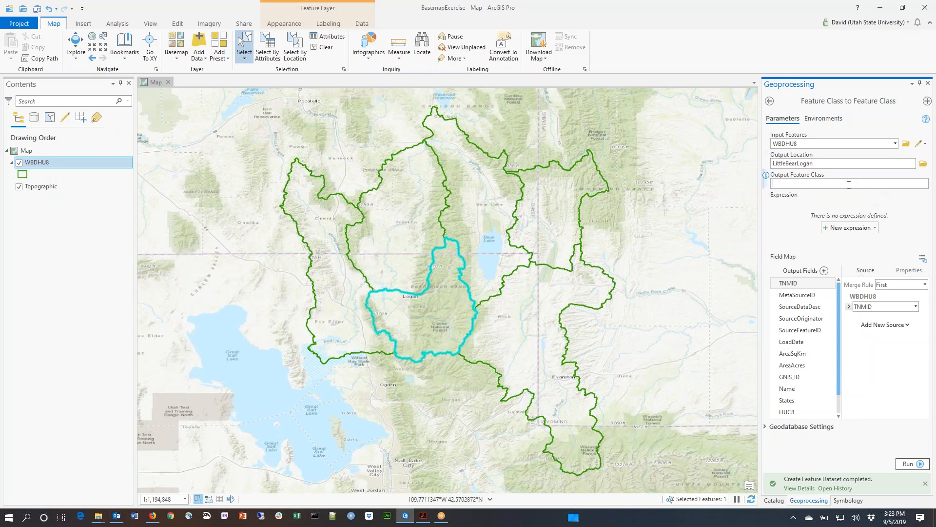
pyautogui.write('Watershed')
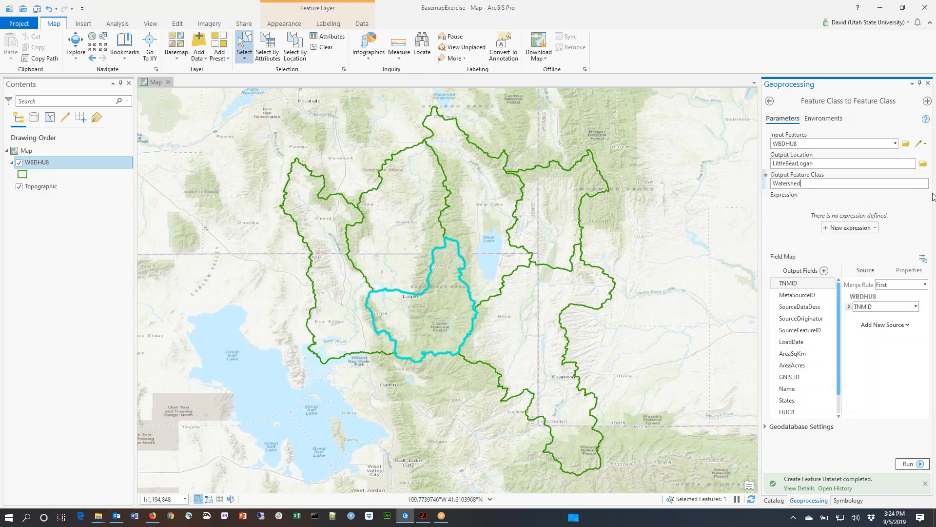
pyautogui.click(918, 463)
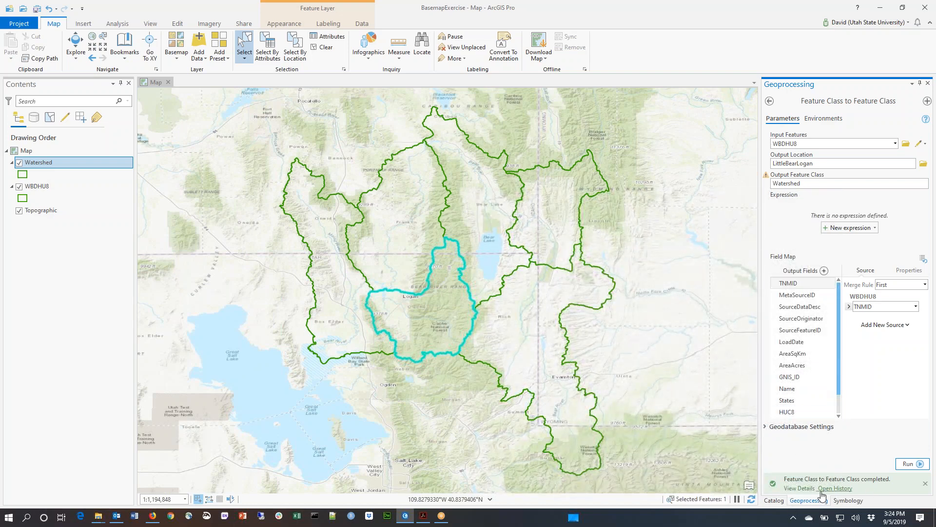
pyautogui.click(775, 501)
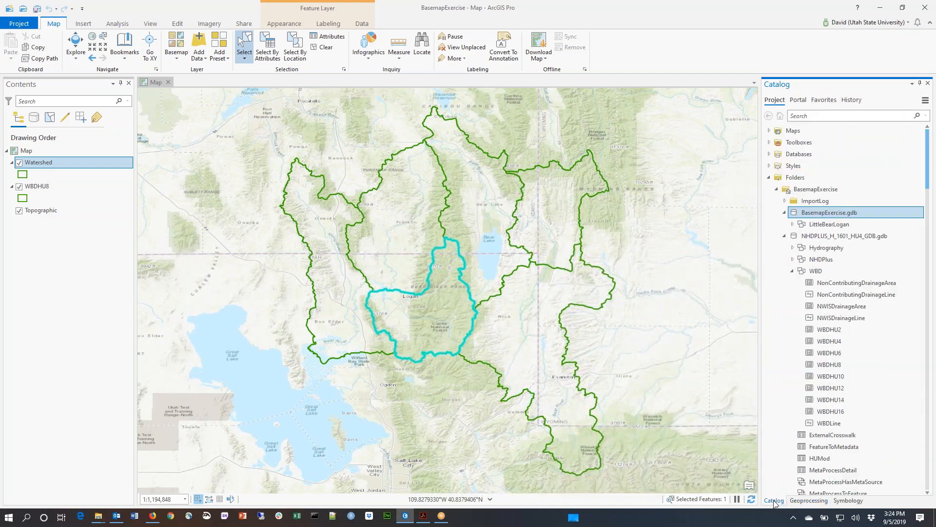
pyautogui.click(792, 225)
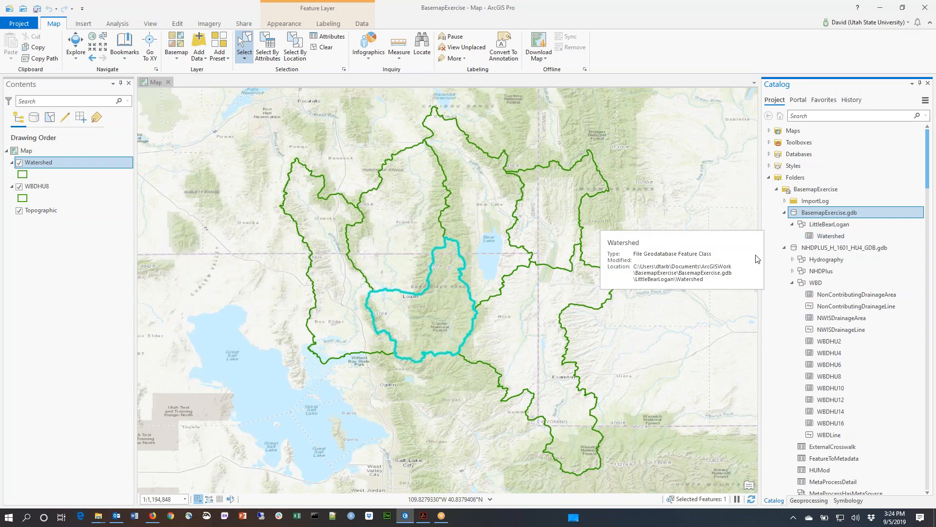
# Step: Clear the map selection and turn off the visibility of the WBDHU8 layer
pyautogui.click(322, 47)
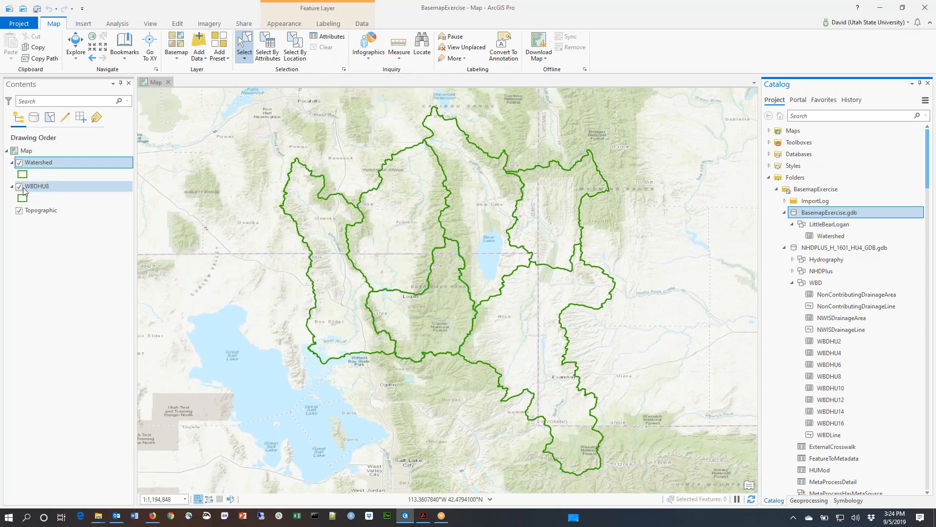
pyautogui.click(20, 186)
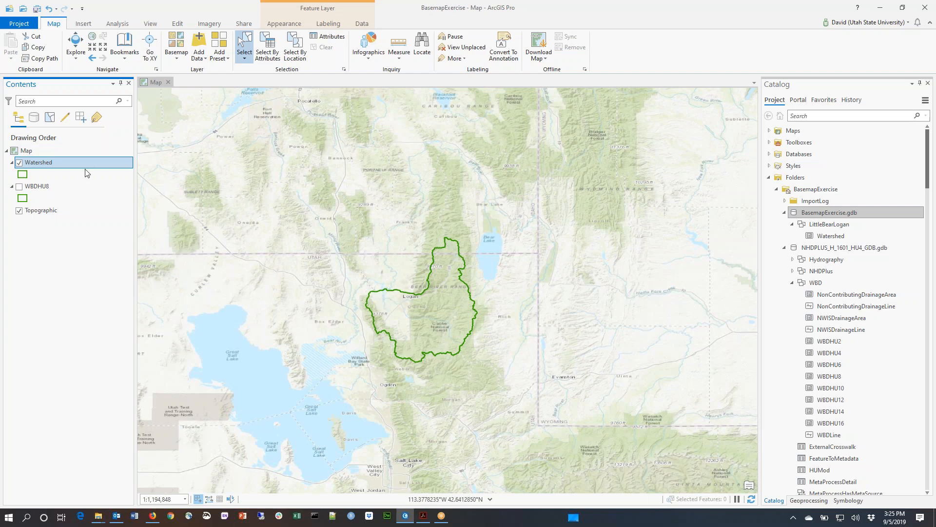
# Step: Remove the WBDHU8 layer from the map
pyautogui.click(48, 192)
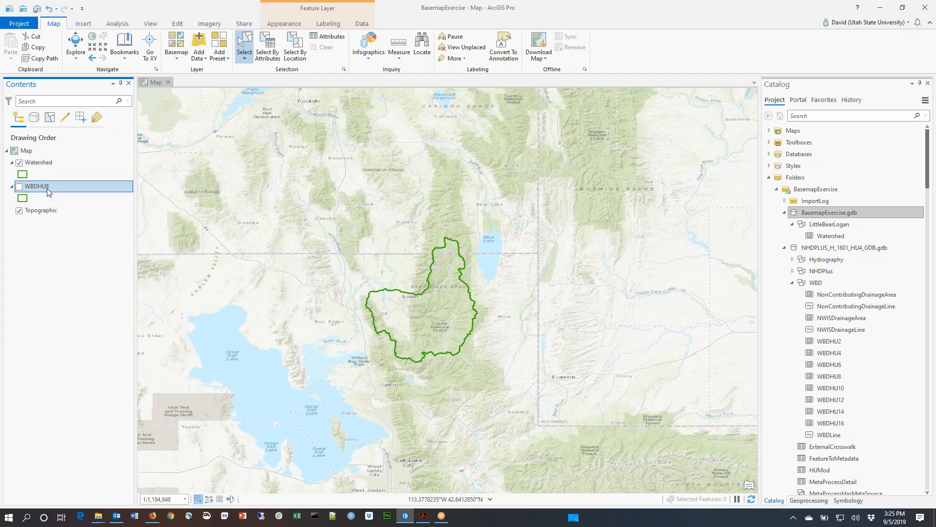
pyautogui.rightClick(48, 190)
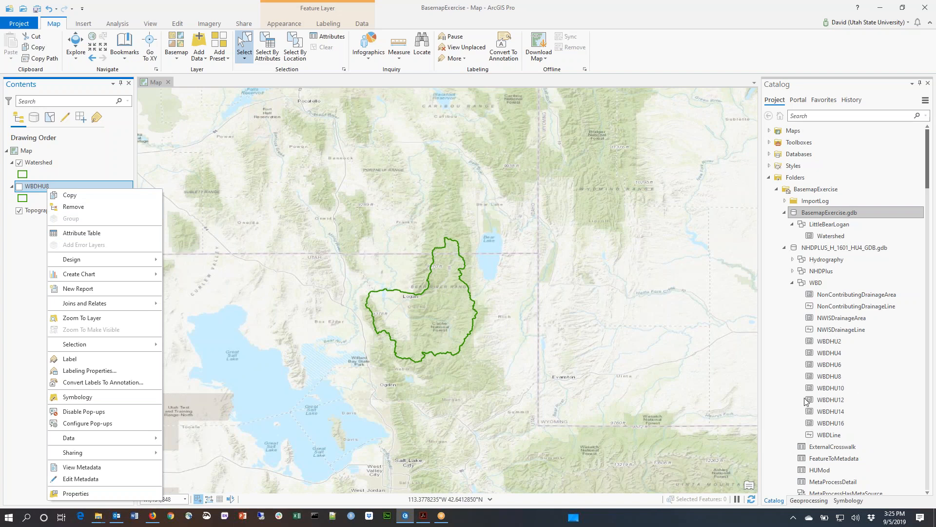
pyautogui.click(831, 378)
pyautogui.rightClick(831, 376)
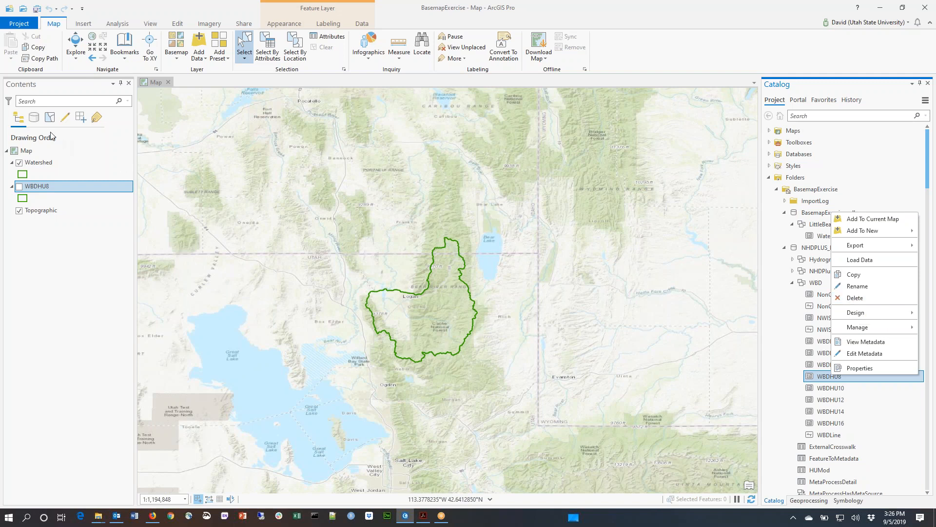
pyautogui.click(41, 189)
pyautogui.rightClick(41, 187)
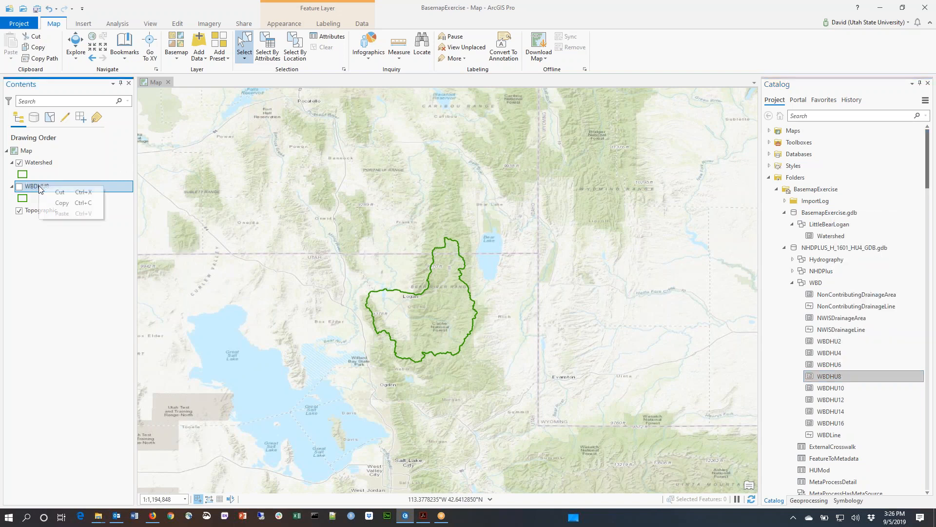
pyautogui.press('Escape')
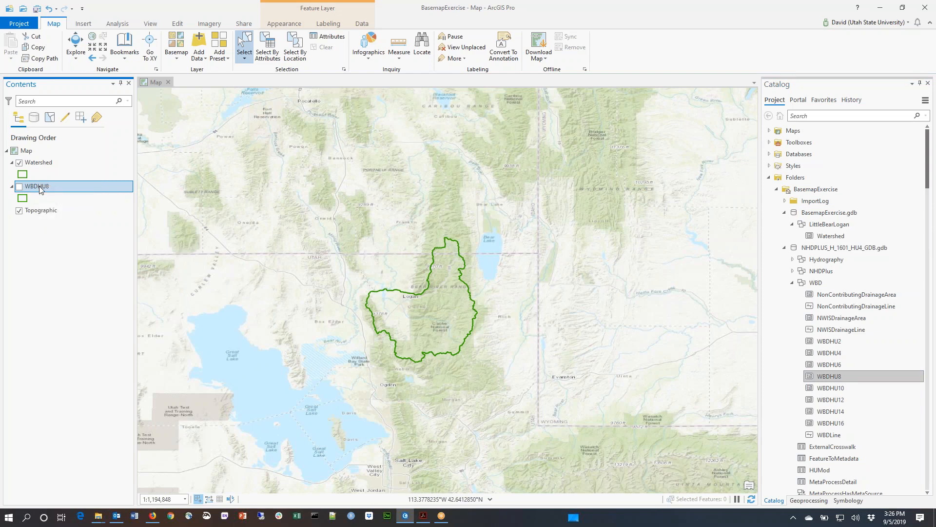
pyautogui.rightClick(39, 185)
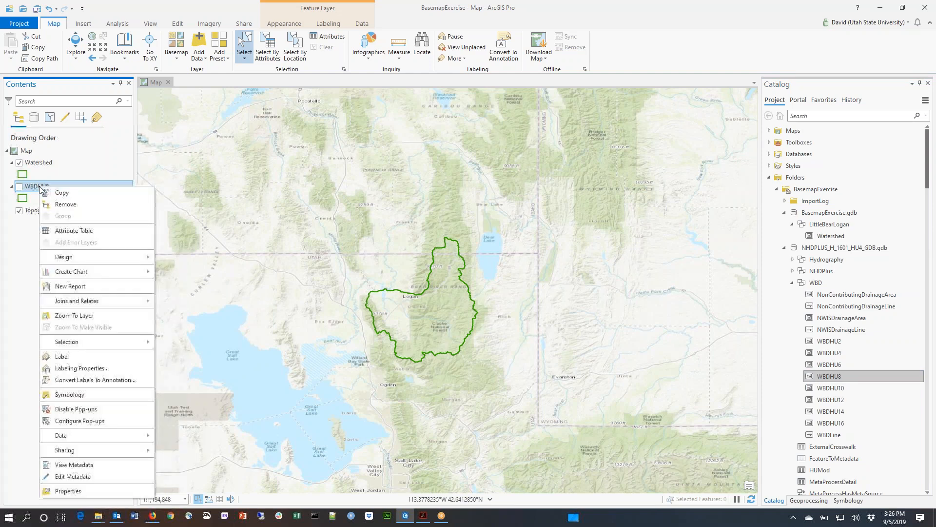
pyautogui.click(61, 205)
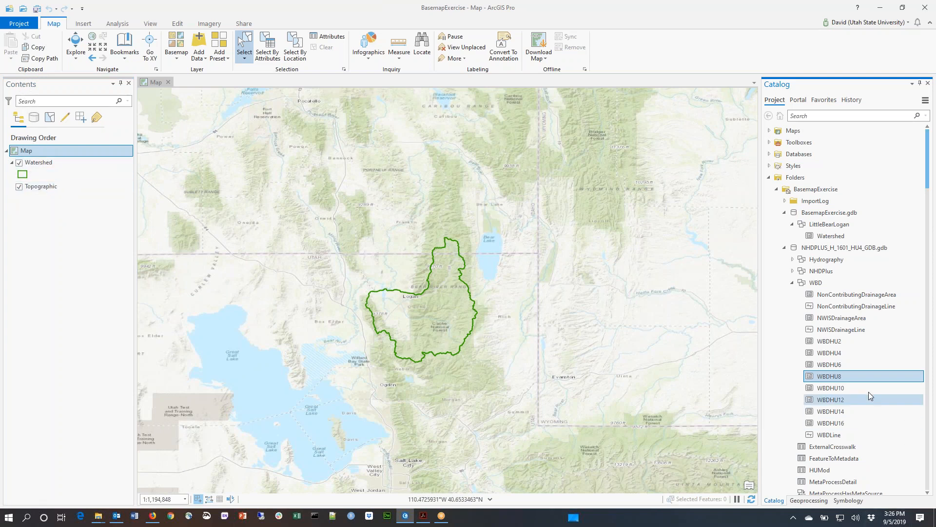
# Step: Inspect the attributes of the Watershed polygon on the map and close the pop-up
pyautogui.moveTo(865, 384)
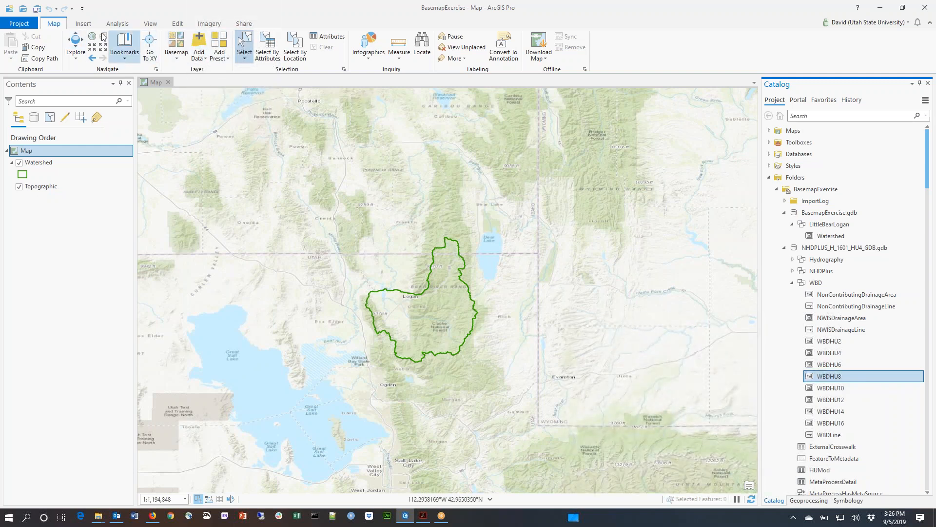
pyautogui.click(76, 46)
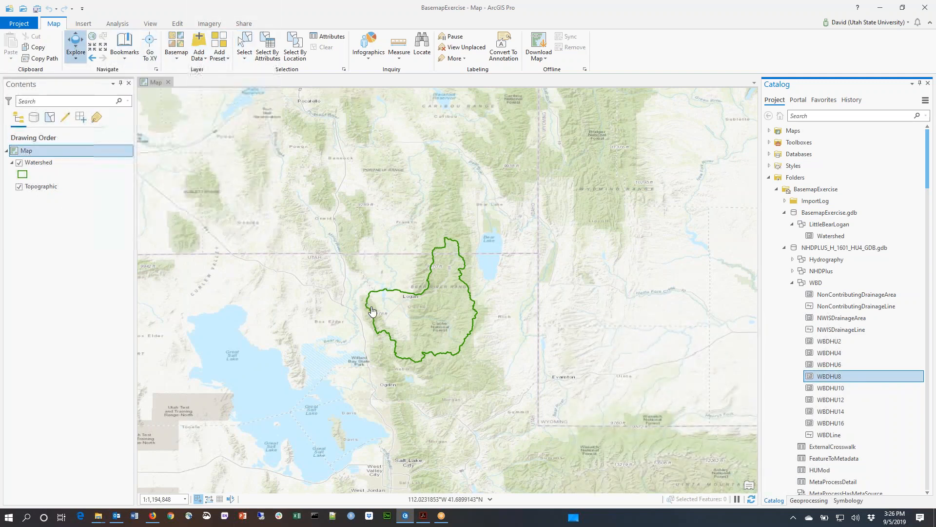
pyautogui.click(437, 321)
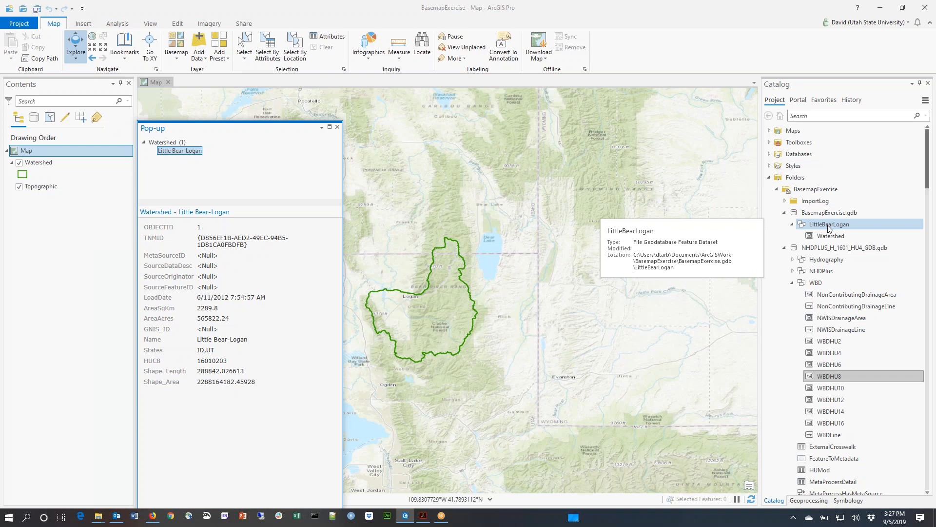
pyautogui.click(337, 127)
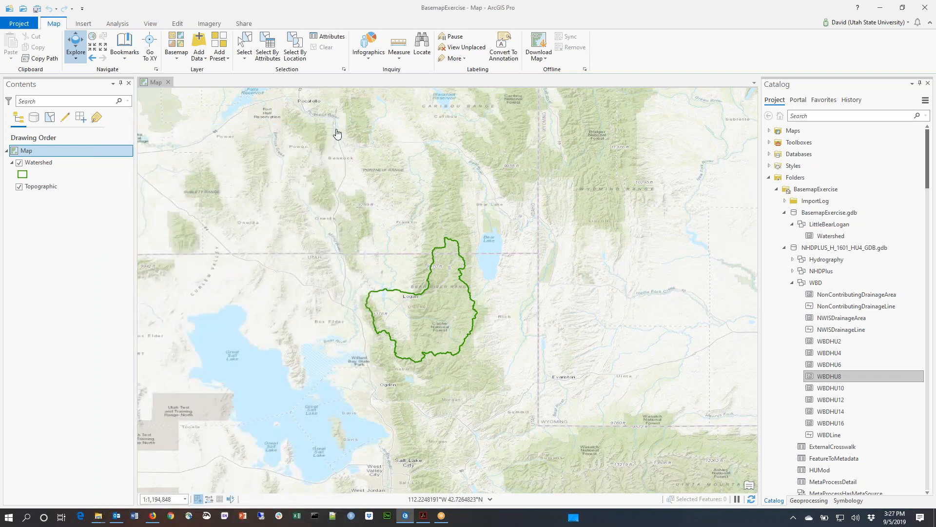
# Step: Open the properties of the map and look through its general, extent, clip layers and metadata settings
pyautogui.rightClick(70, 150)
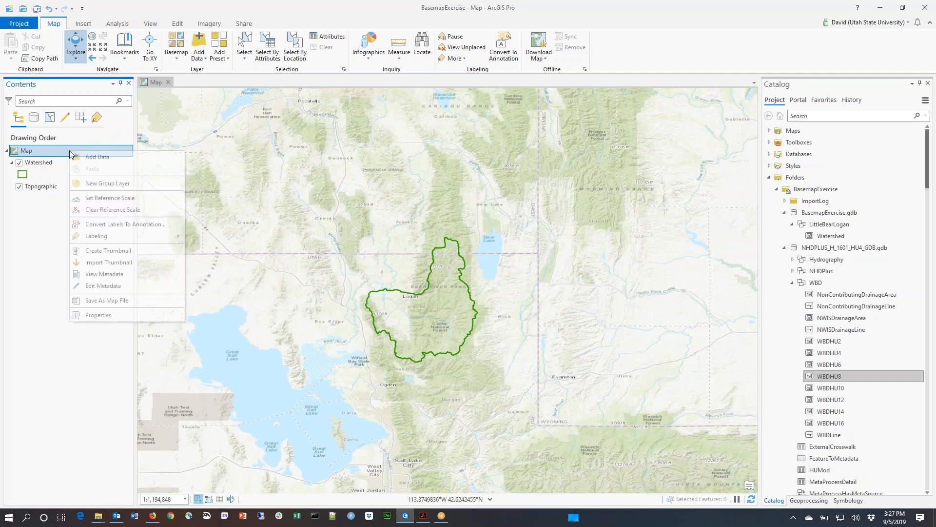
pyautogui.click(131, 316)
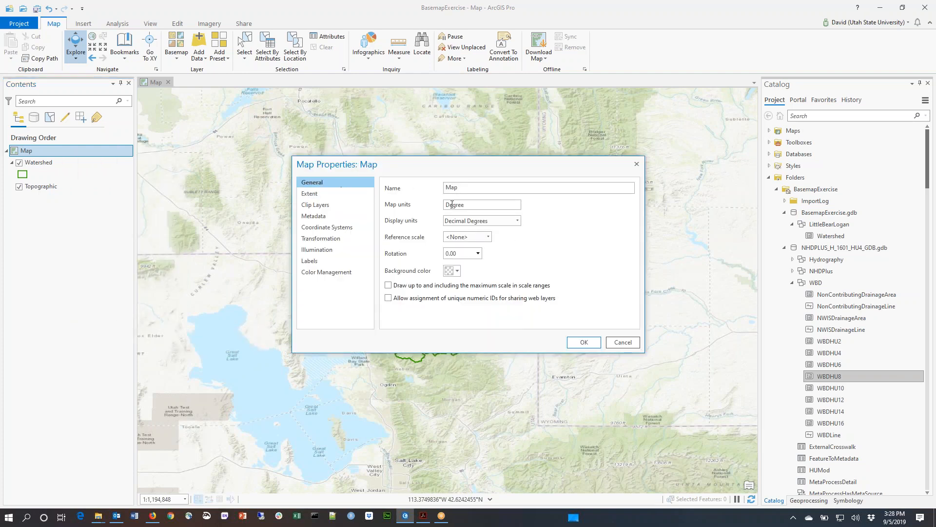
pyautogui.click(316, 194)
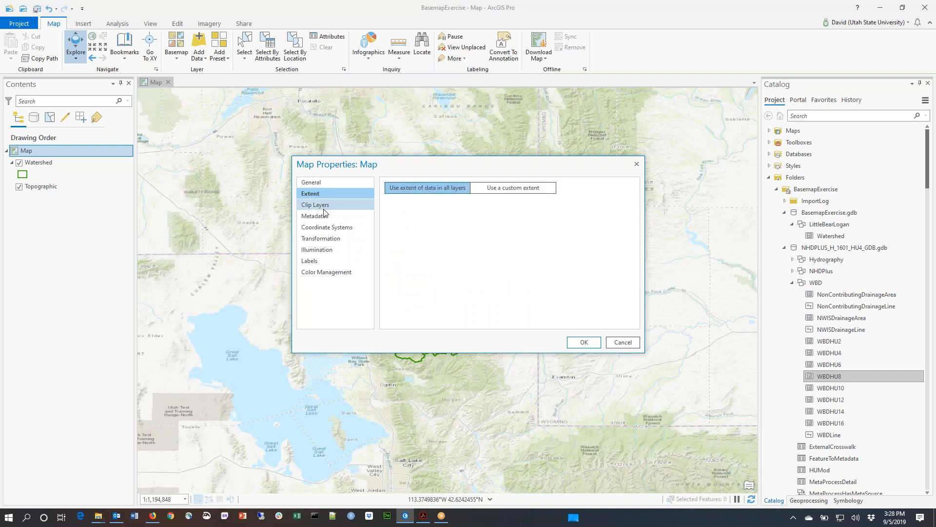
pyautogui.click(322, 206)
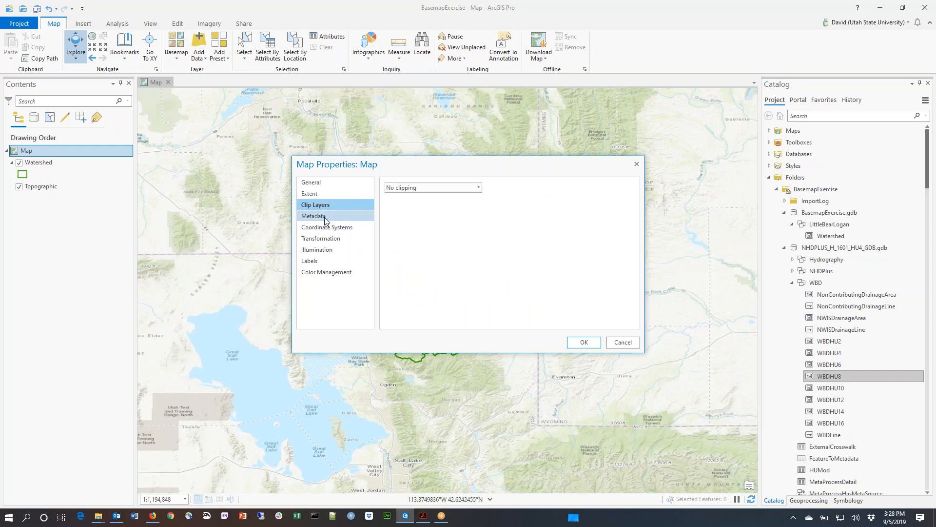
pyautogui.click(324, 217)
# Step: Set the map's coordinate system to the layers' NAD 1983 UTM Zone 12N, zoom to the watershed, and save the project
pyautogui.click(344, 226)
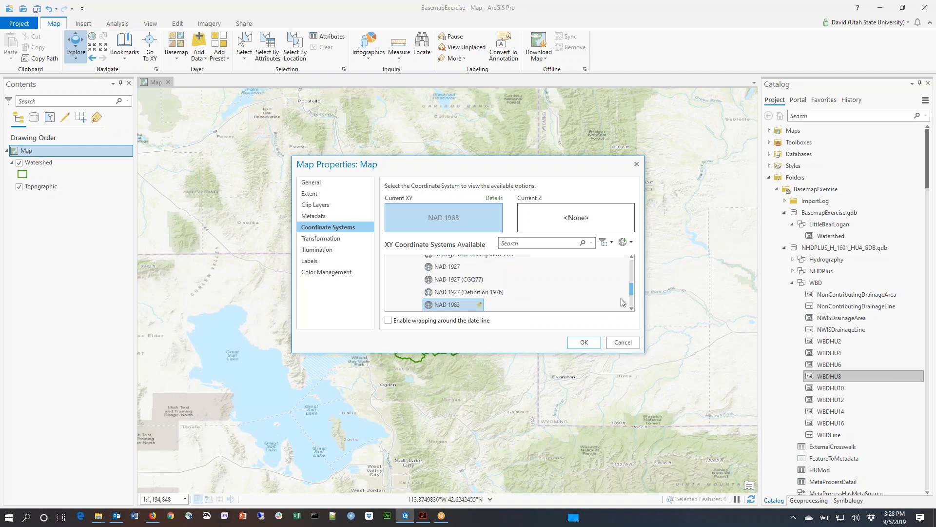
pyautogui.moveTo(630, 289); pyautogui.dragTo(642, 262)
pyautogui.click(433, 286)
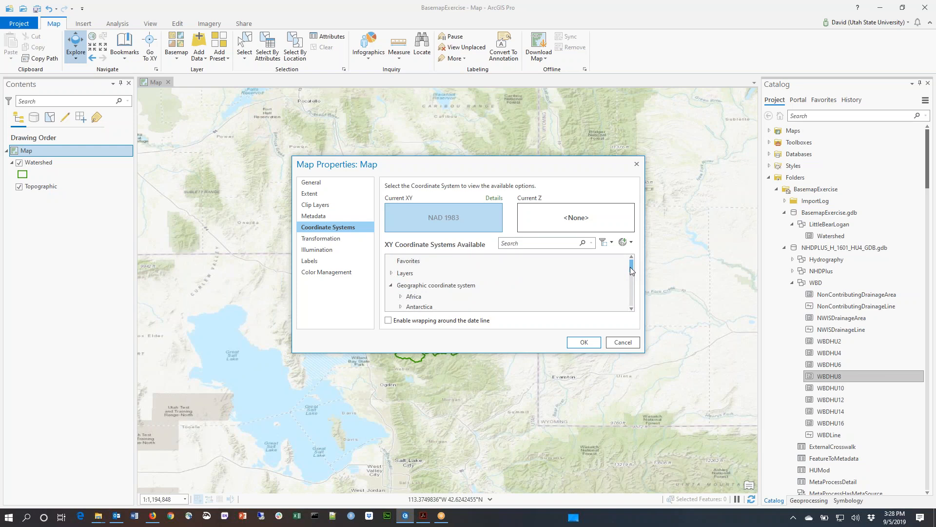
pyautogui.click(391, 275)
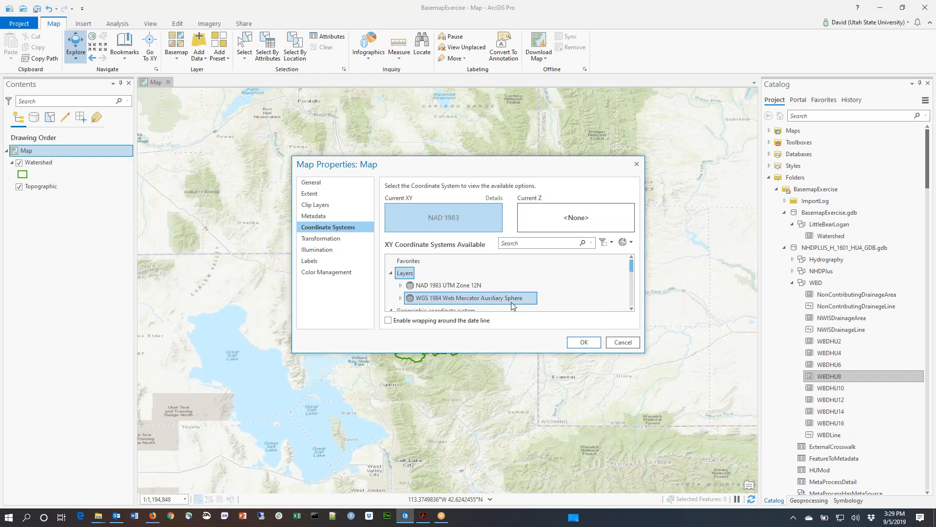
pyautogui.click(463, 290)
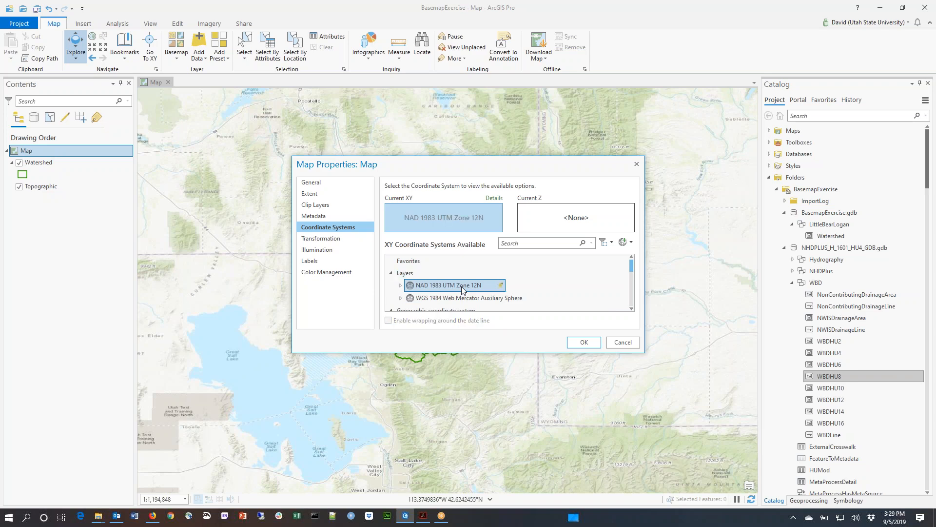
pyautogui.click(583, 342)
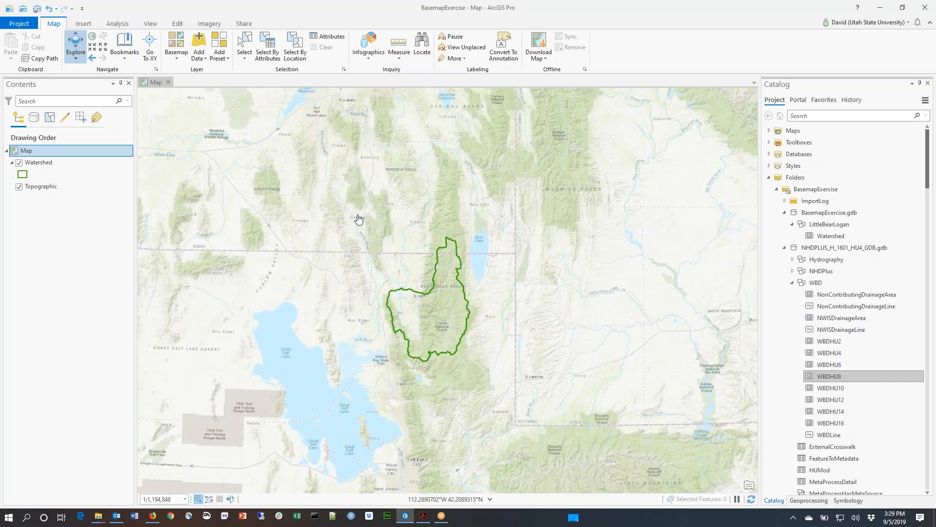
pyautogui.moveTo(359, 214); pyautogui.dragTo(519, 387)
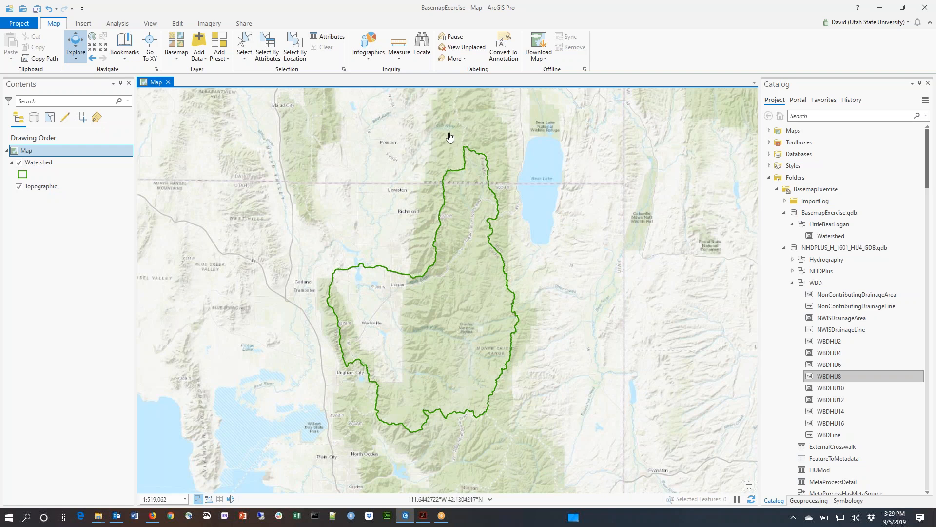
pyautogui.click(37, 12)
# Step: Switch to Exercise1.pdf in Adobe Acrobat and read the instructions on page 16 for selecting the subwatersheds in the study area
pyautogui.click(424, 518)
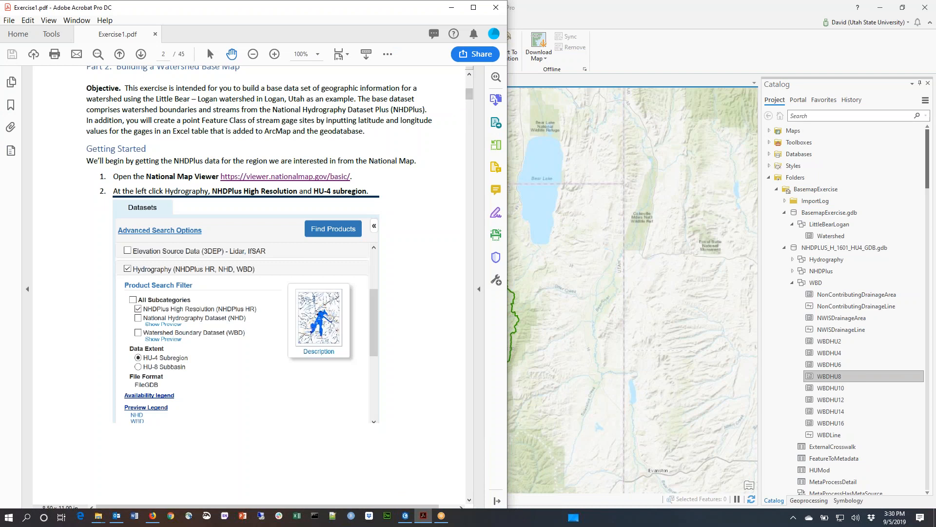
pyautogui.scroll(1, 468, 97)
pyautogui.click(441, 515)
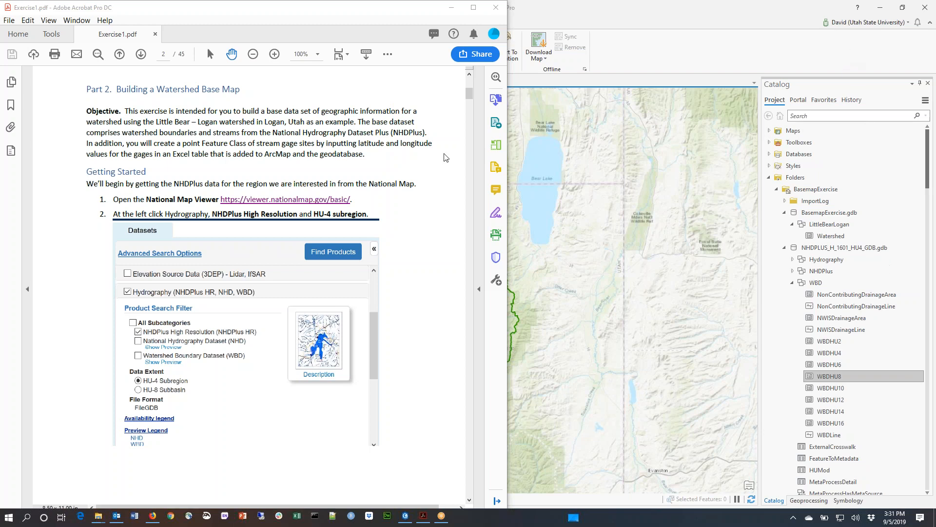
pyautogui.click(276, 14)
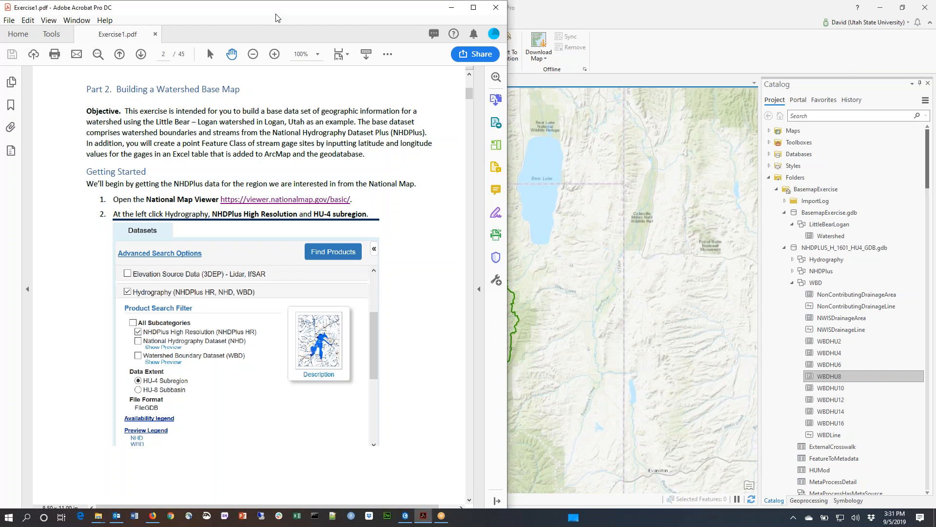
pyautogui.click(469, 108)
pyautogui.moveTo(469, 108); pyautogui.dragTo(471, 229)
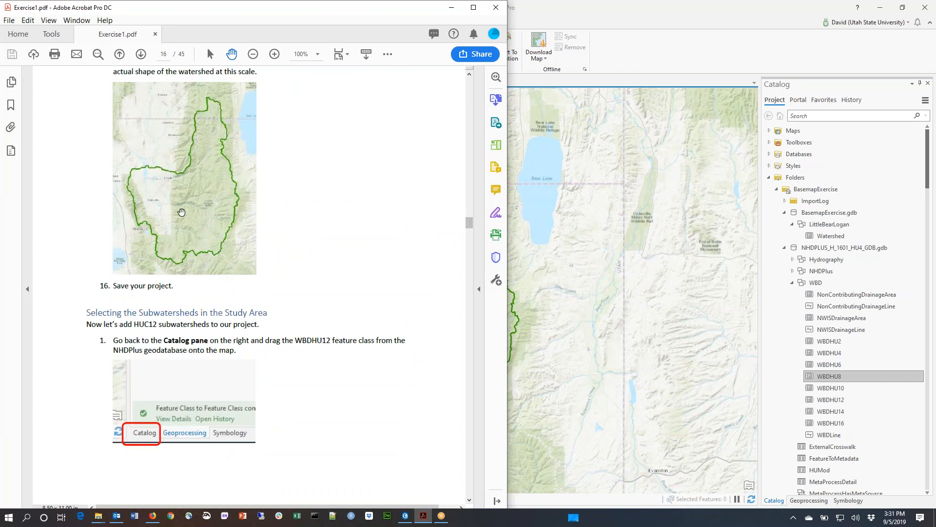
pyautogui.scroll(5, 301, 154)
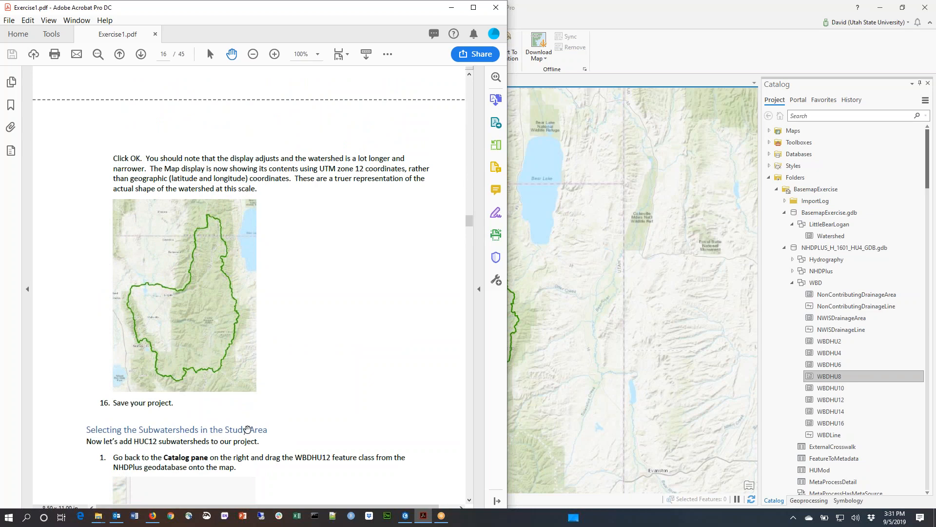
pyautogui.scroll(-2, 247, 428)
pyautogui.scroll(-3, 238, 385)
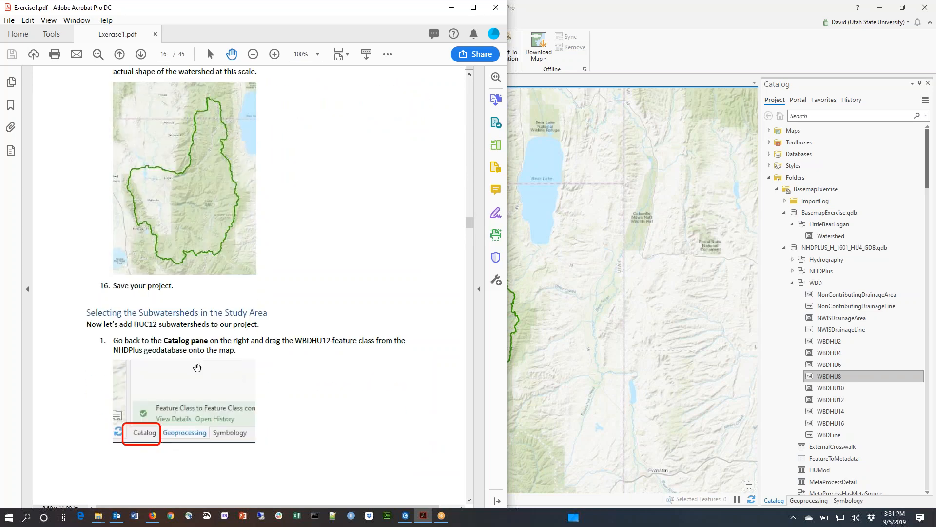
pyautogui.scroll(-2, 163, 351)
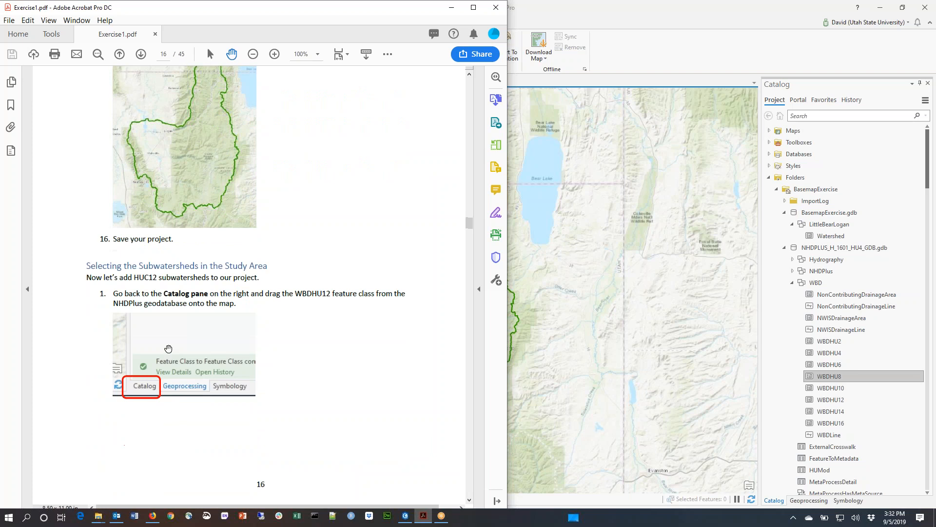
# Step: Switch back to ArcGIS Pro and add the WBDHU12 feature class from the NHDPlus geodatabase to the map
pyautogui.click(727, 9)
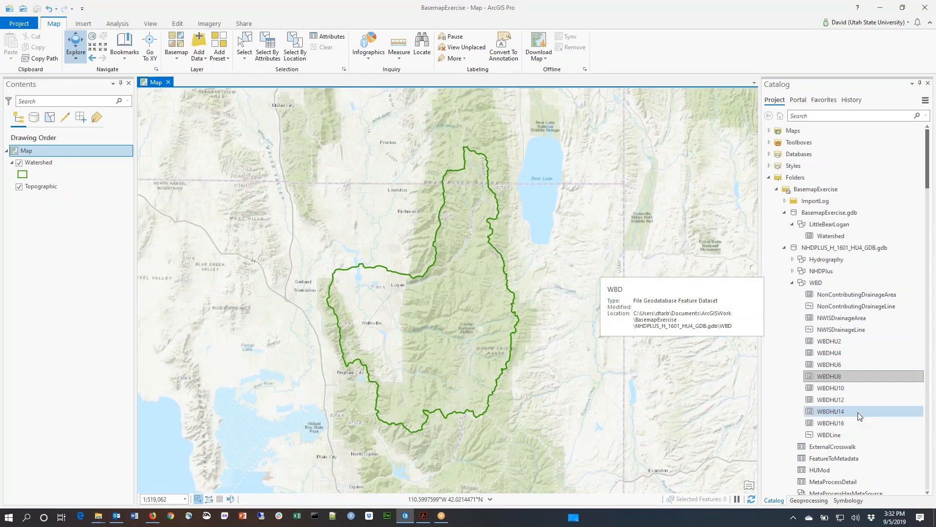
pyautogui.moveTo(836, 400); pyautogui.dragTo(588, 347)
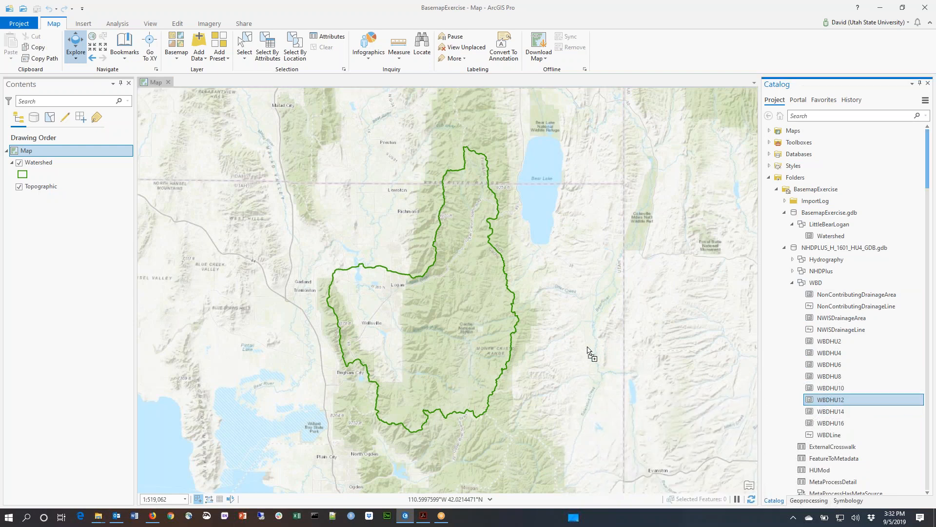
pyautogui.moveTo(588, 347); pyautogui.dragTo(589, 347)
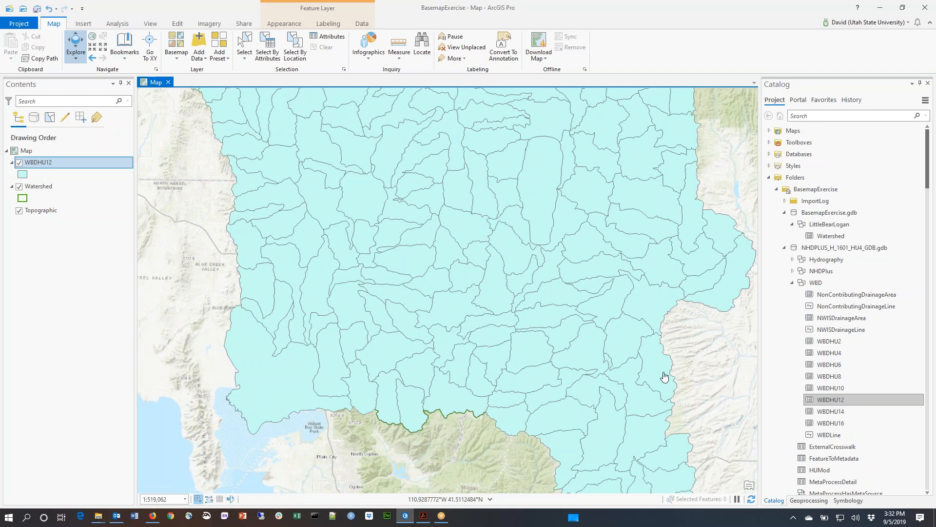
# Step: Open the WBDHU12 attribute table and examine its fields, from TNMID and LoadDate through HUC12 and ToHUC to NHDPlusID and VPUID
pyautogui.rightClick(66, 161)
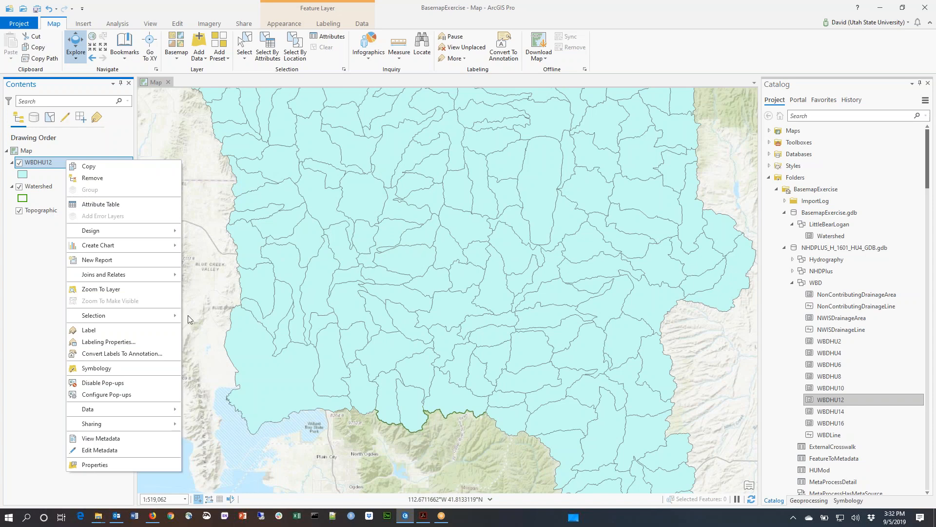
pyautogui.click(108, 206)
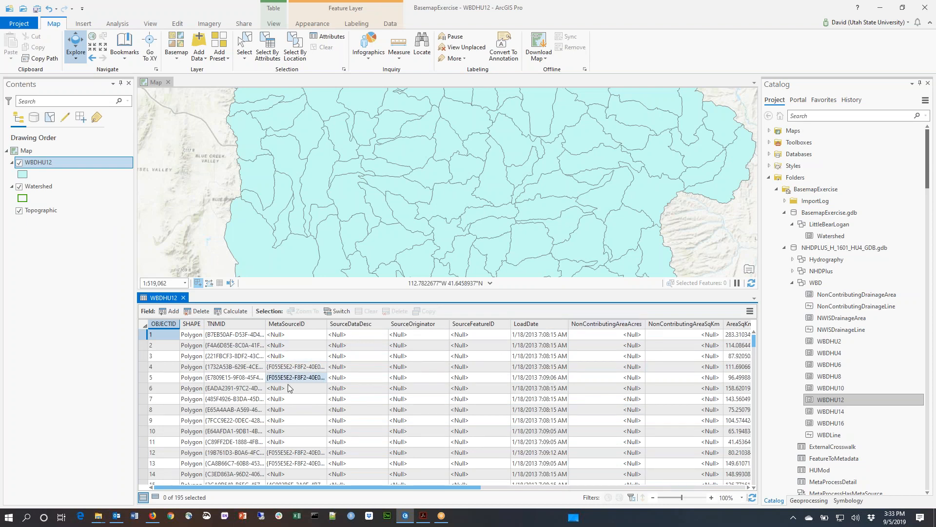
pyautogui.moveTo(223, 328)
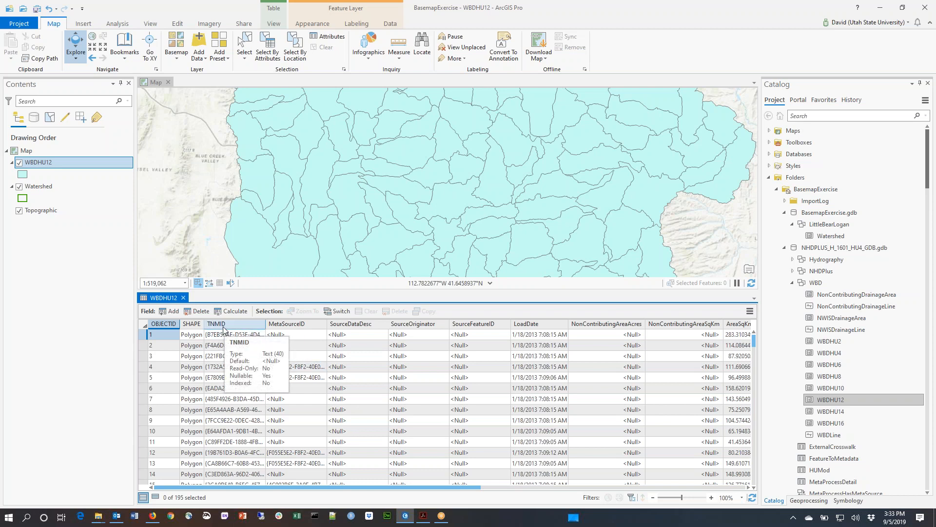
pyautogui.moveTo(551, 327)
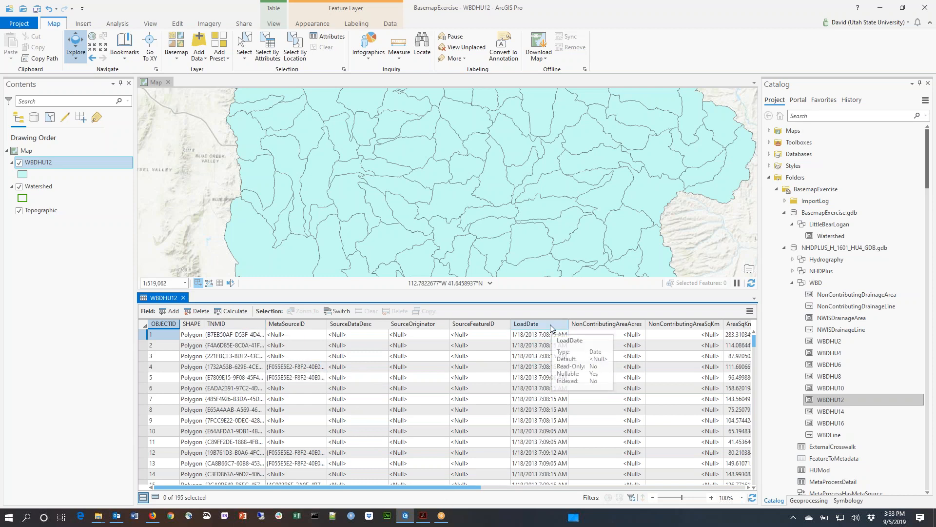
pyautogui.moveTo(475, 486); pyautogui.dragTo(574, 491)
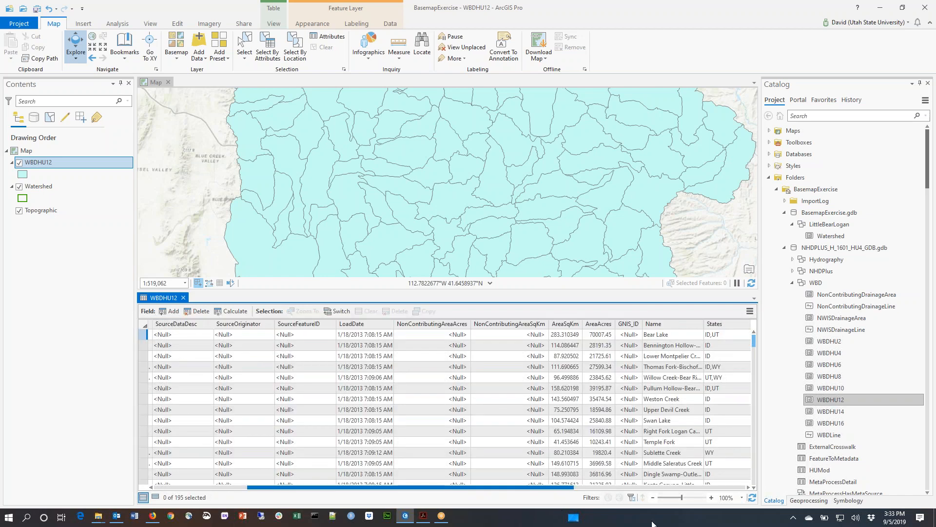
pyautogui.click(684, 487)
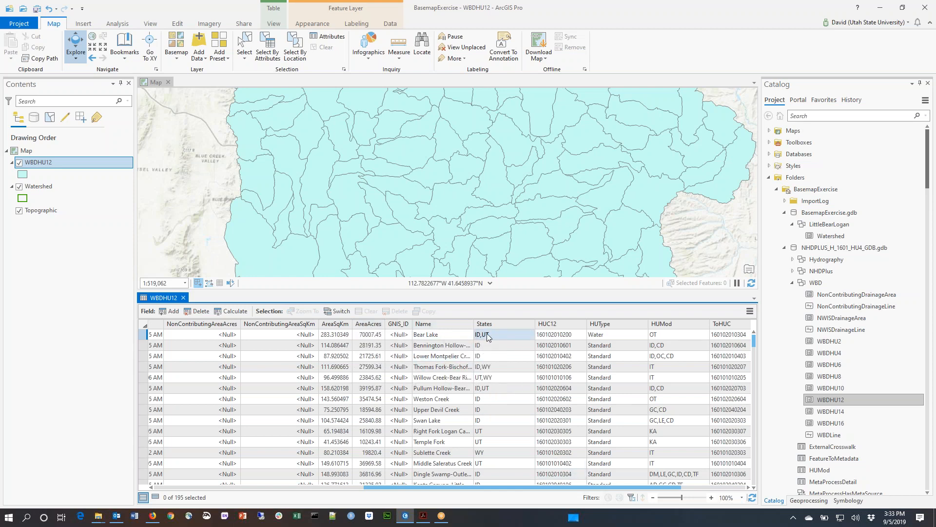
pyautogui.moveTo(625, 487); pyautogui.dragTo(675, 487)
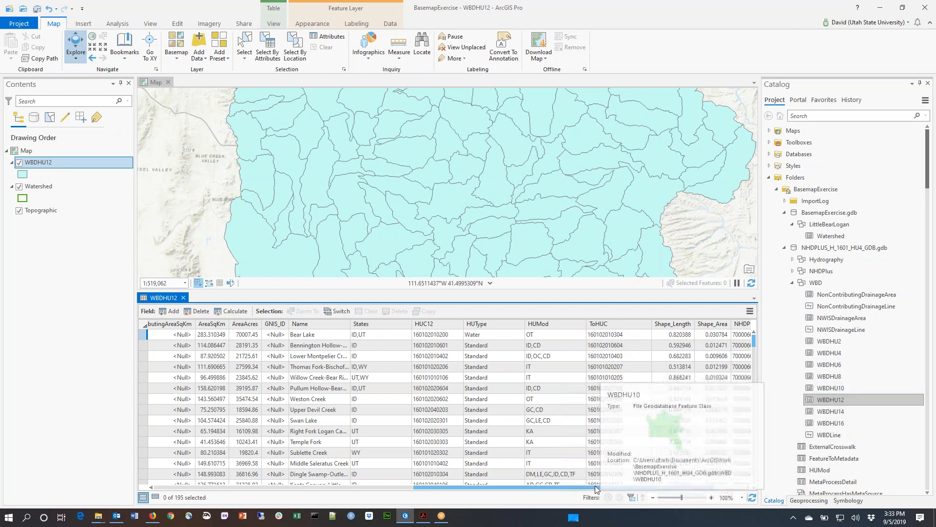
pyautogui.hscroll(2, 657, 490)
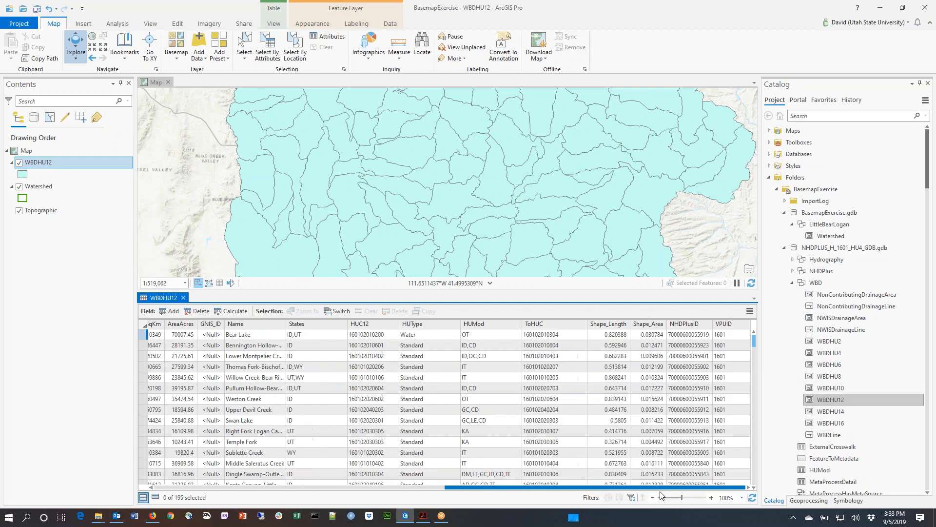
pyautogui.click(699, 335)
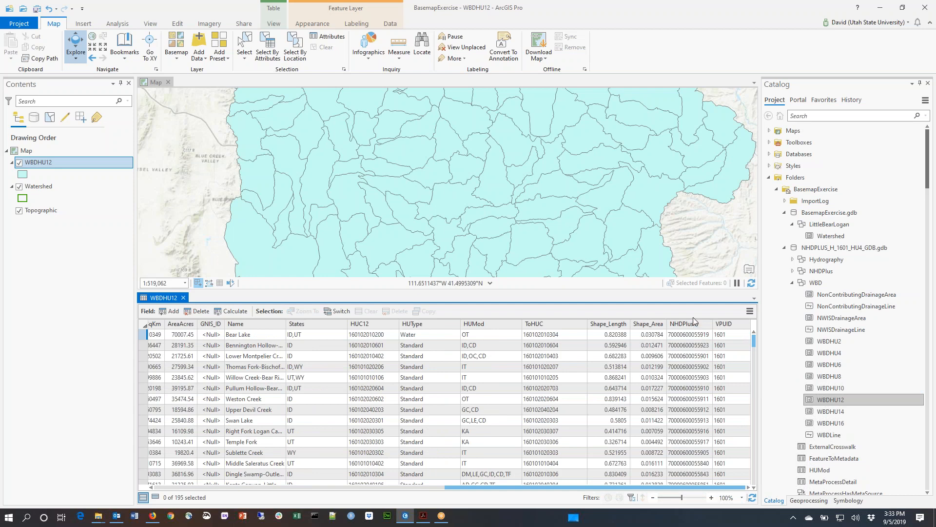
pyautogui.click(613, 335)
pyautogui.click(642, 357)
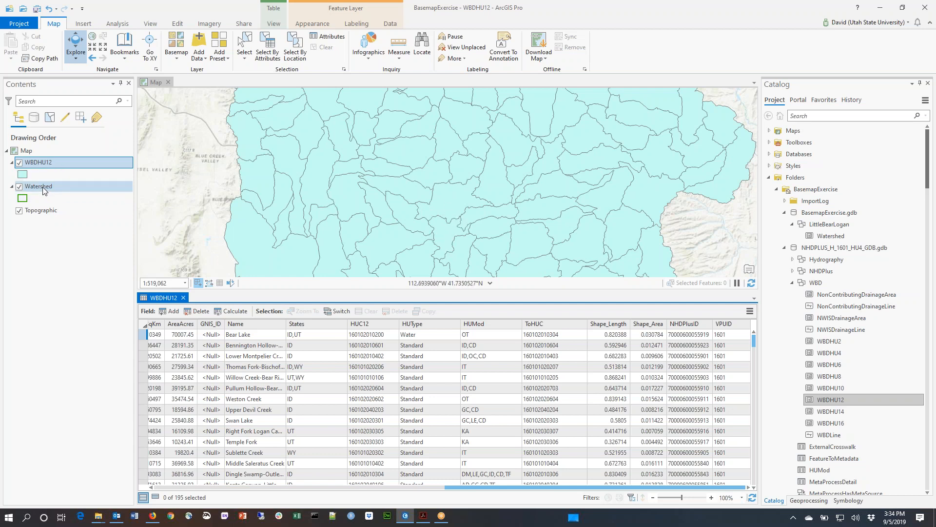
# Step: Move the Watershed layer above WBDHU12 in the drawing order
pyautogui.moveTo(42, 186); pyautogui.dragTo(44, 163)
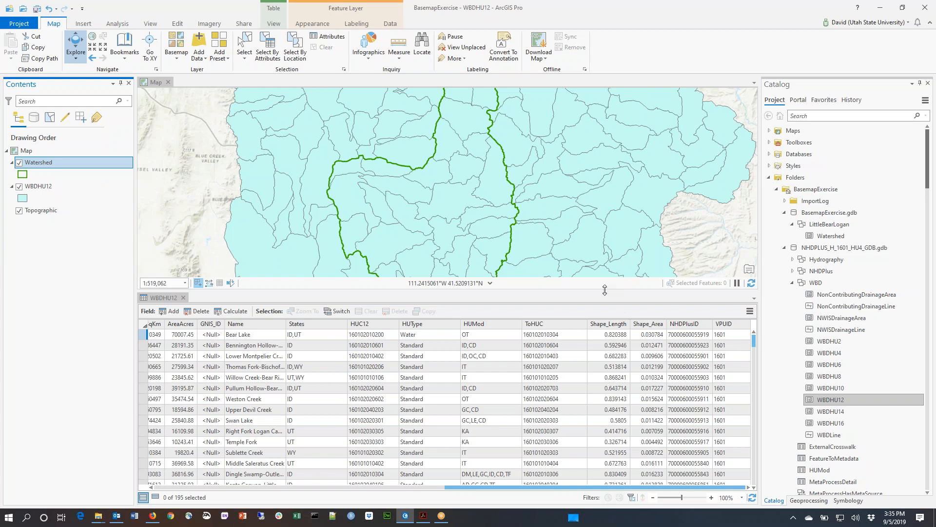
# Step: Select the WBDHU12 features whose HUC12 begins with 16010203, using Select Layer By Attribute with a new selection
pyautogui.click(269, 46)
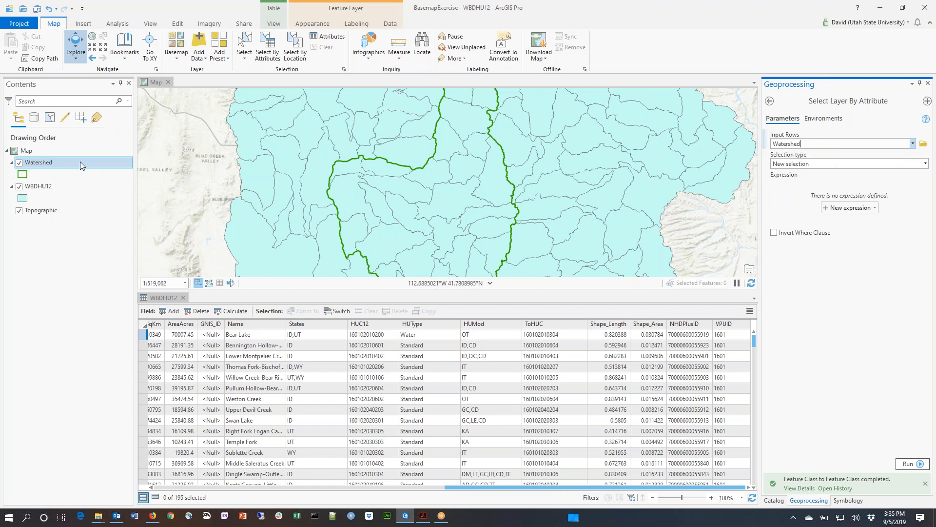
pyautogui.click(912, 145)
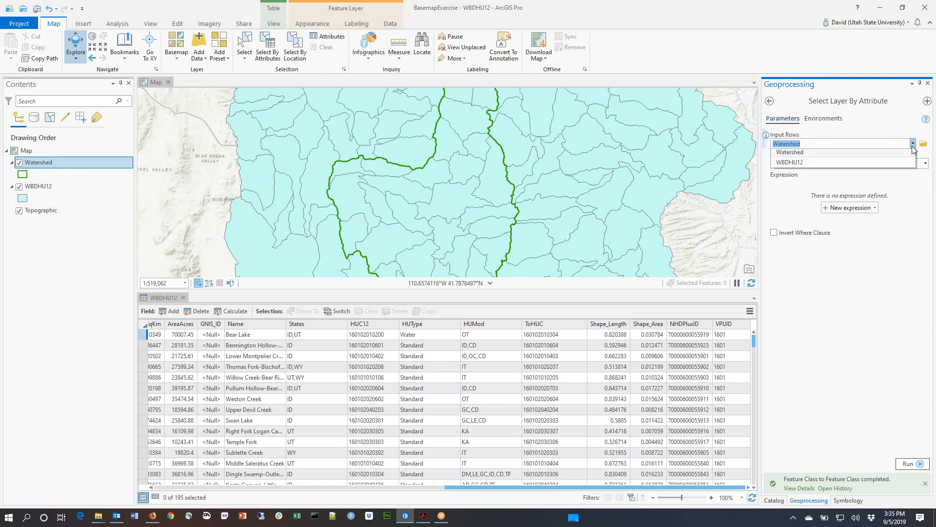
pyautogui.click(889, 166)
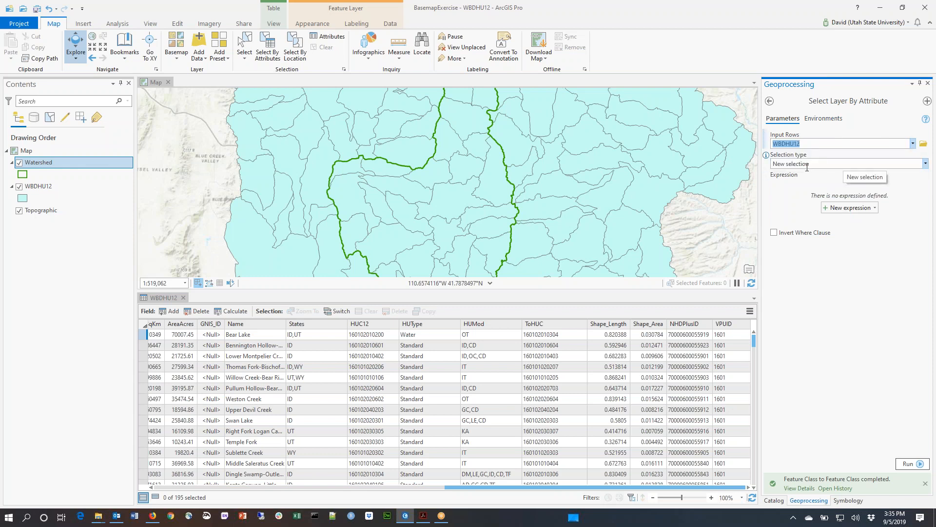
pyautogui.click(845, 208)
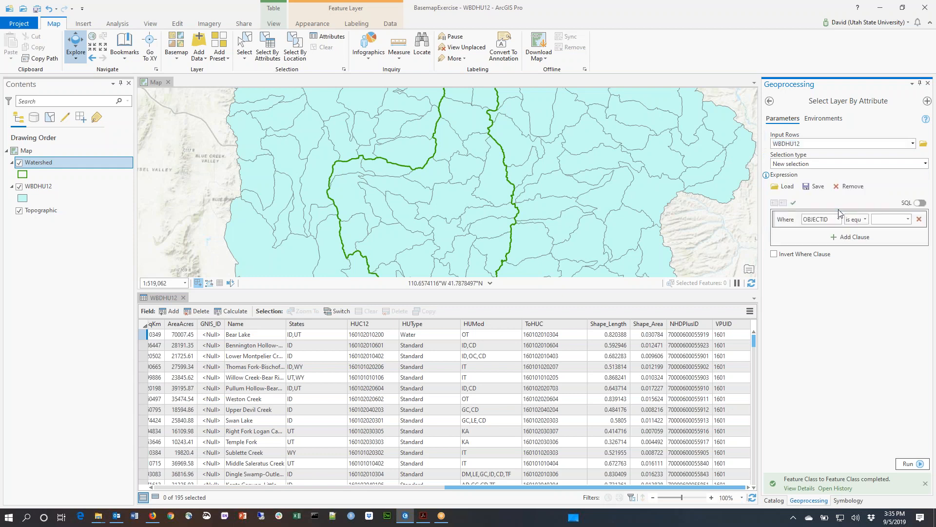
pyautogui.click(838, 219)
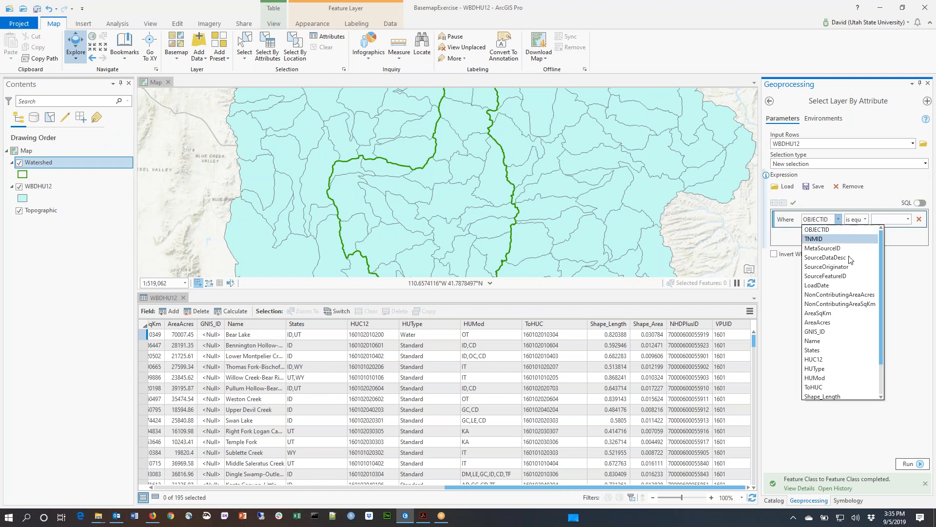
pyautogui.click(859, 365)
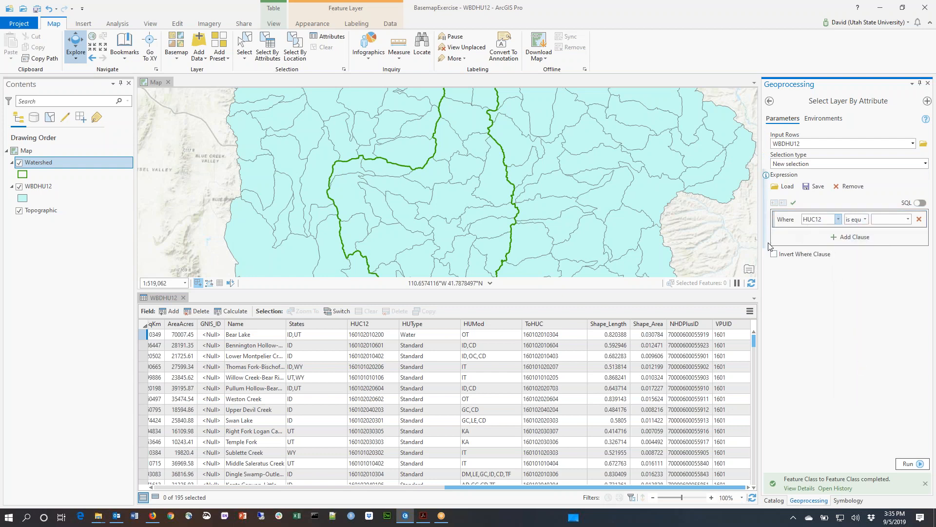
pyautogui.moveTo(760, 244); pyautogui.dragTo(676, 244)
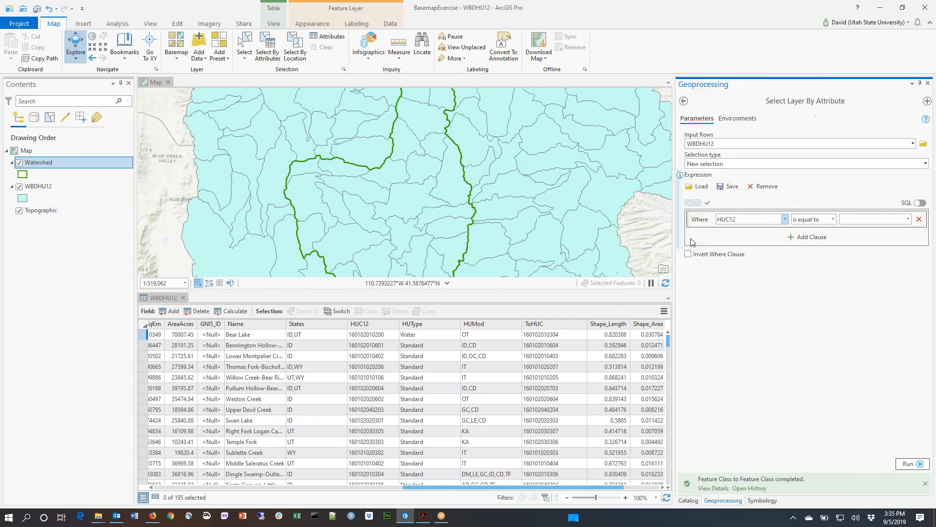
pyautogui.click(830, 218)
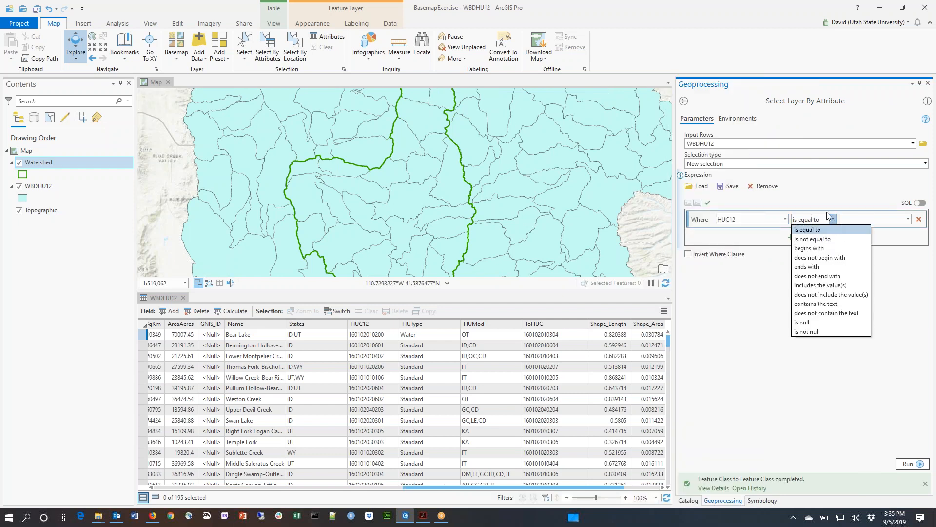
pyautogui.click(831, 248)
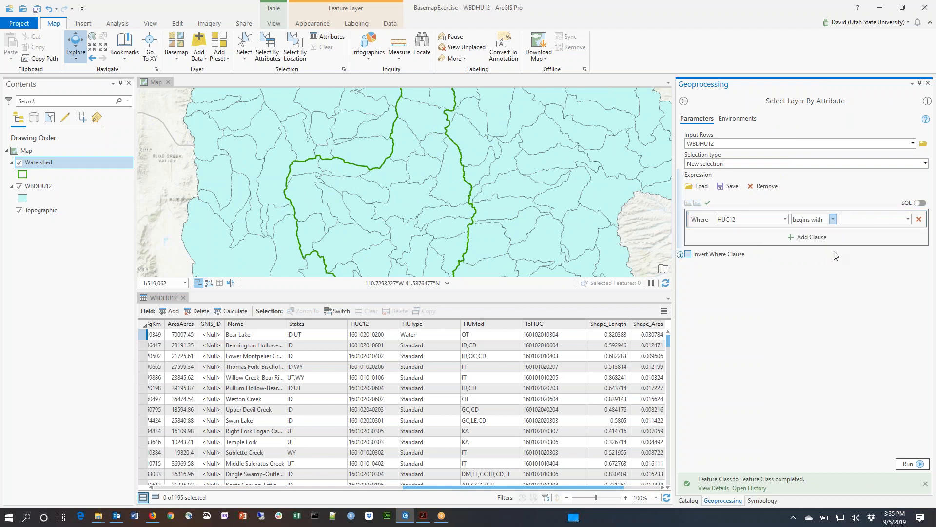
pyautogui.click(853, 220)
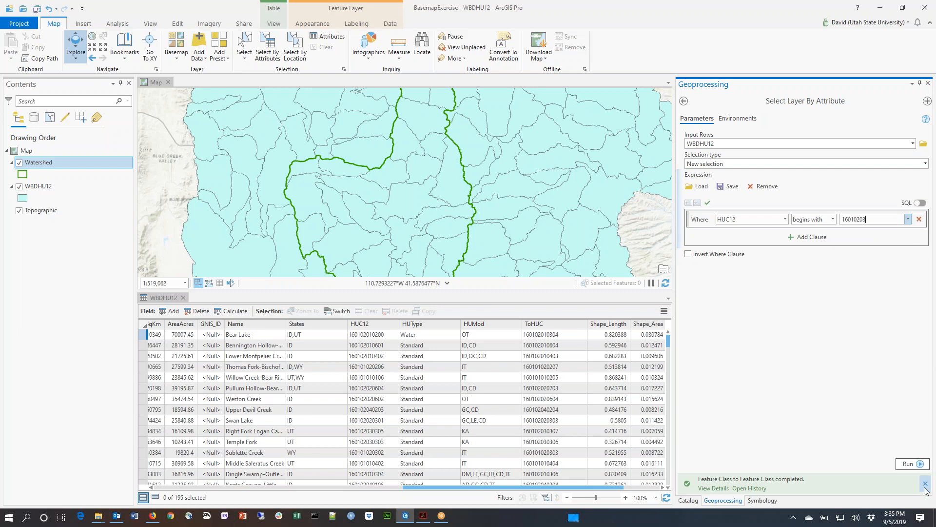
pyautogui.moveTo(913, 476)
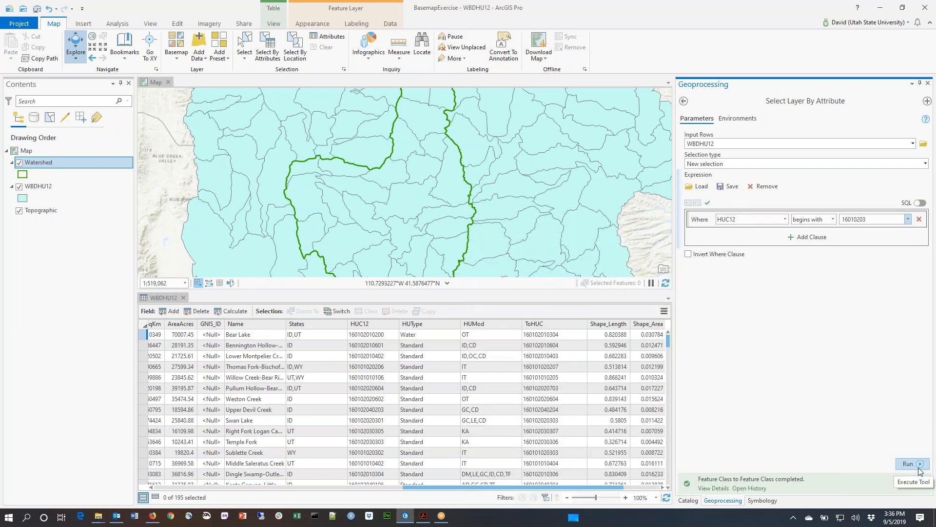
pyautogui.click(919, 466)
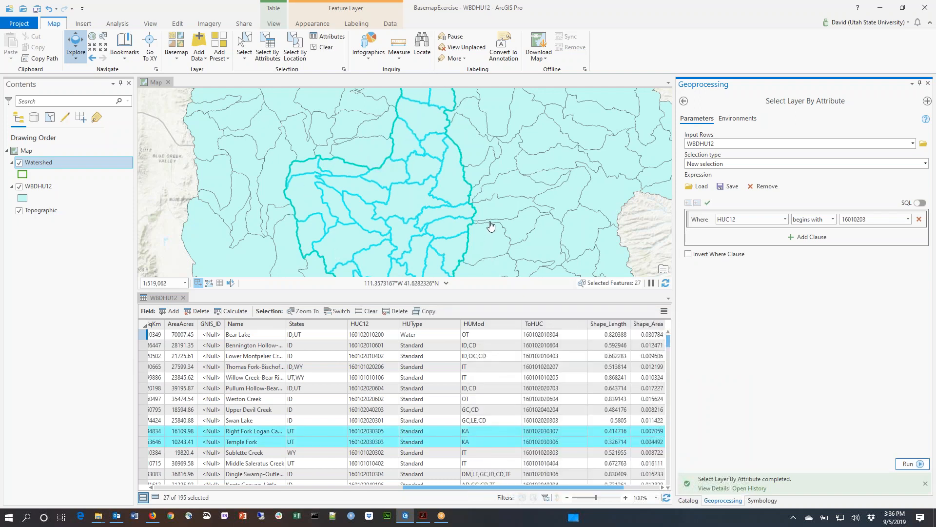
# Step: Examine the selected subwatersheds on the map and in the table, showing only the selected records and then all records
pyautogui.scroll(-2, 490, 226)
pyautogui.scroll(-2, 490, 226)
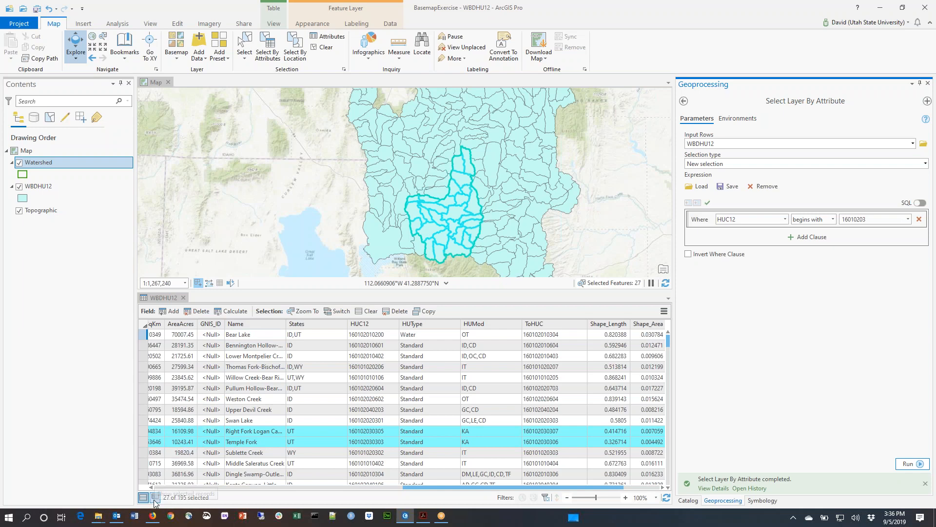
pyautogui.click(156, 498)
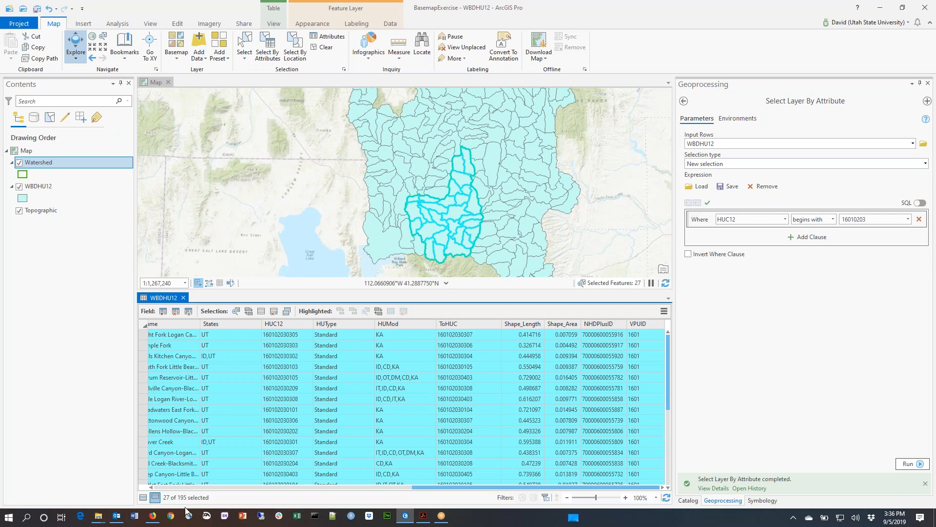
pyautogui.click(143, 498)
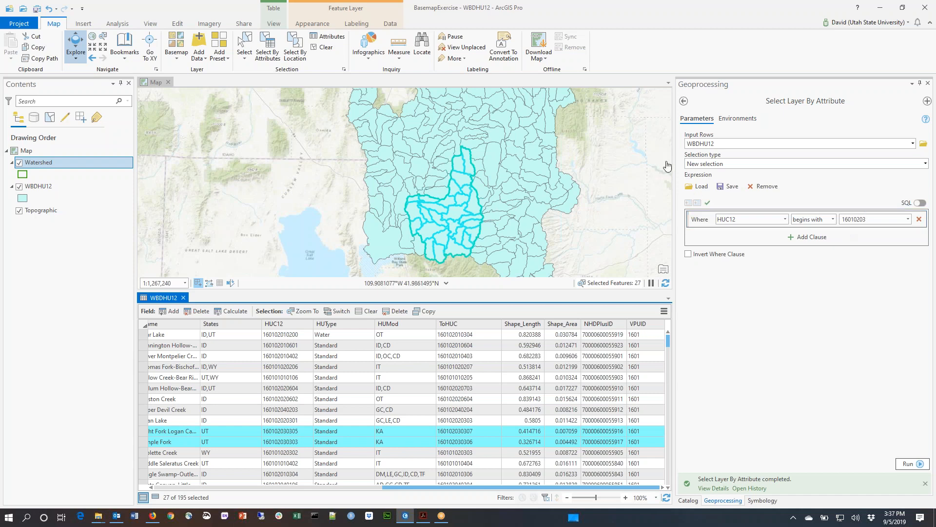
# Step: Export the selected WBDHU12 features to the LittleBearLogan feature dataset in BasemapExercise.gdb as Subwatersheds
pyautogui.rightClick(61, 189)
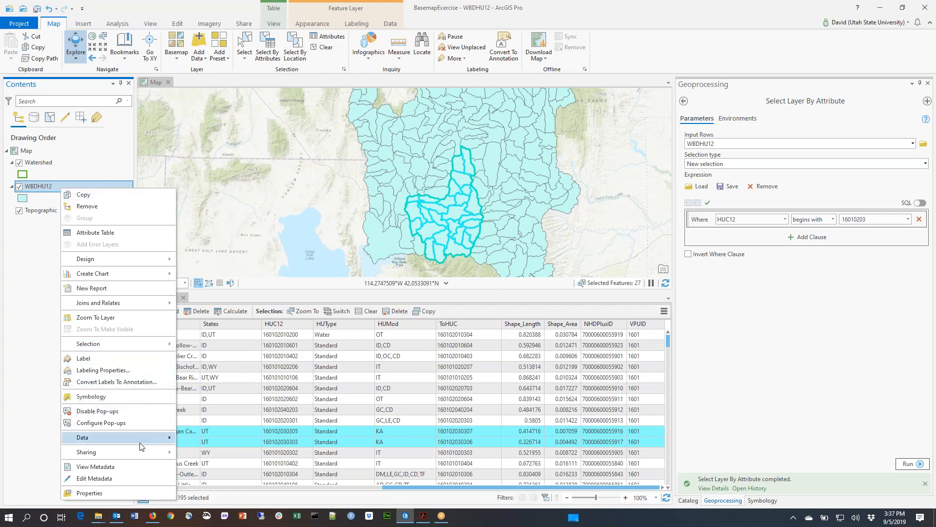
pyautogui.moveTo(142, 446)
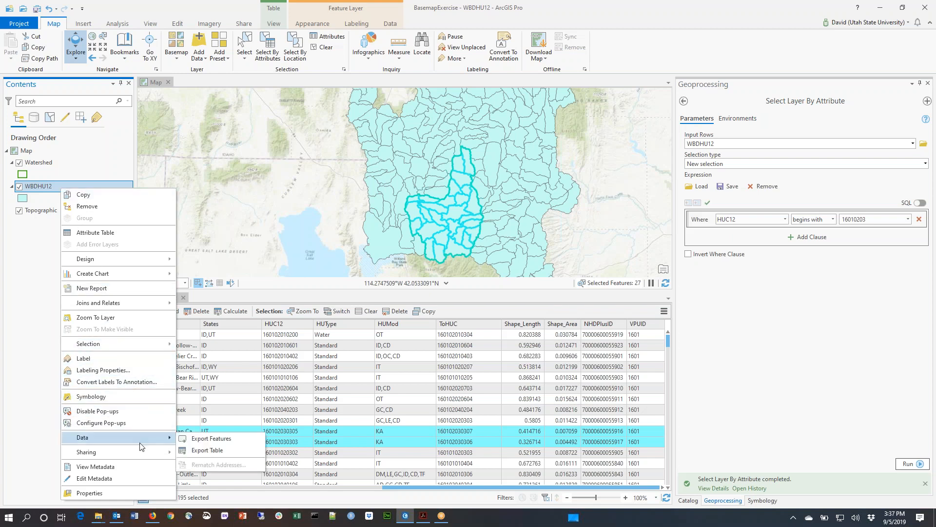
pyautogui.click(224, 440)
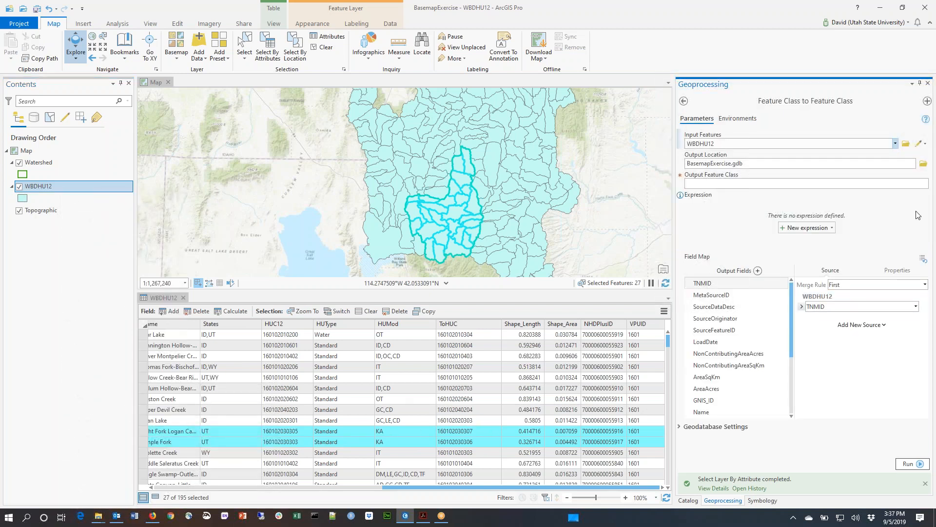
pyautogui.click(922, 164)
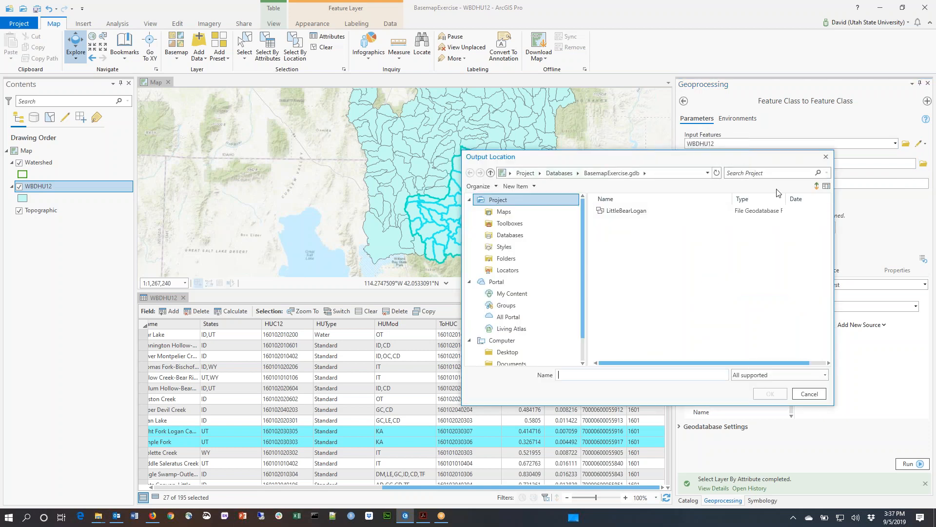
pyautogui.click(644, 216)
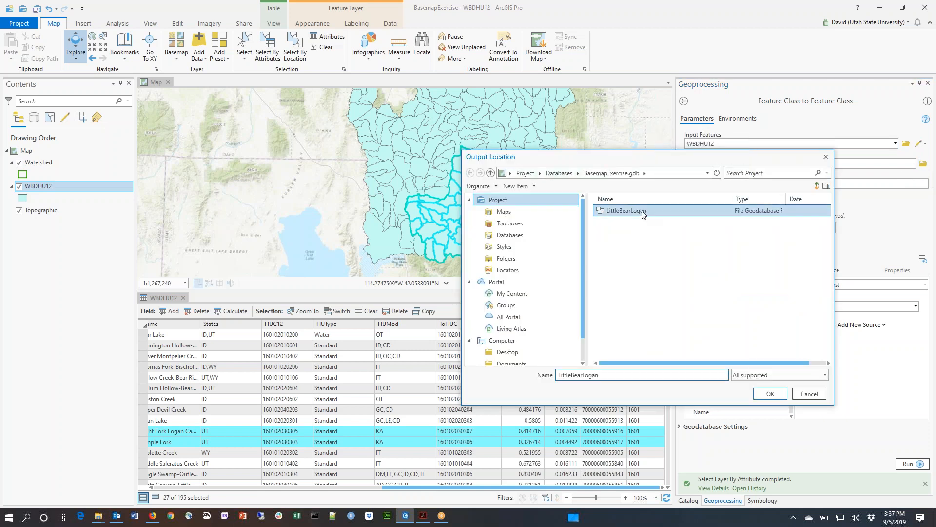
pyautogui.click(769, 394)
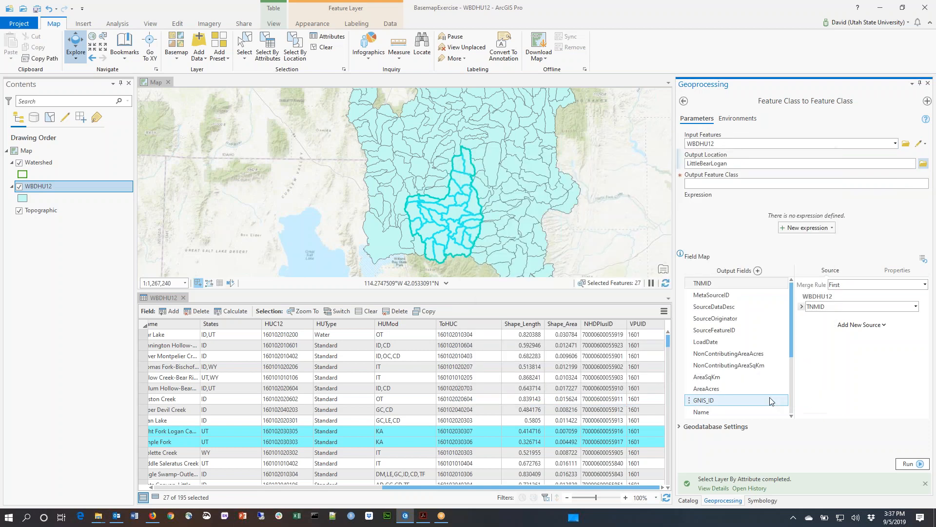
pyautogui.click(711, 184)
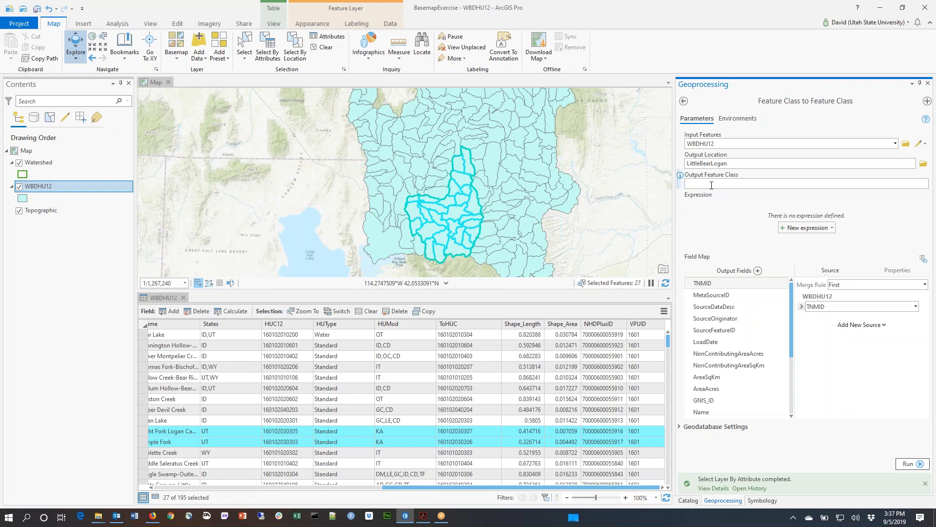
pyautogui.write('ubwatersheds')
pyautogui.click(920, 466)
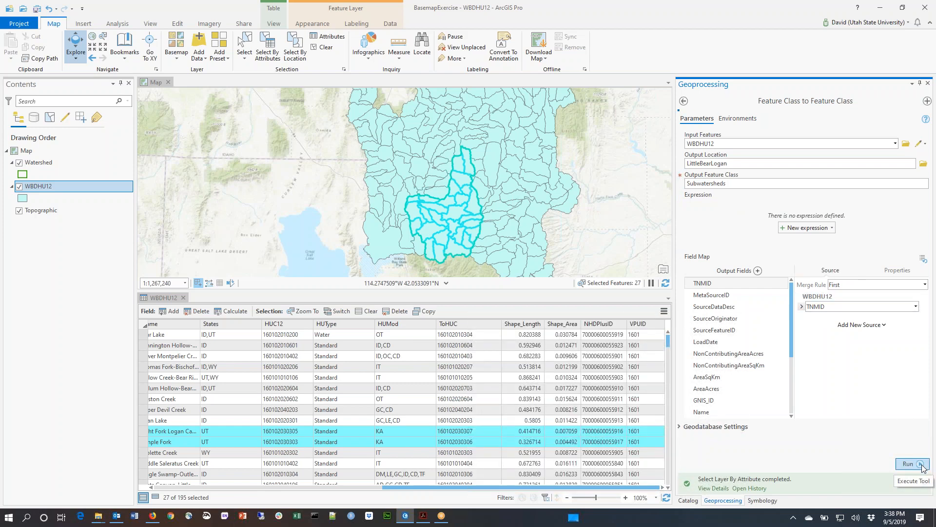
pyautogui.moveTo(919, 471)
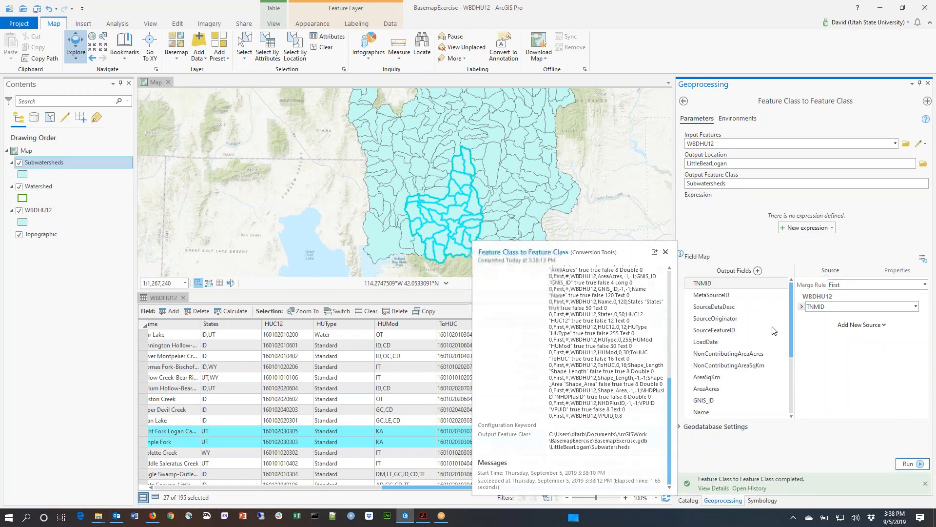
pyautogui.moveTo(709, 484)
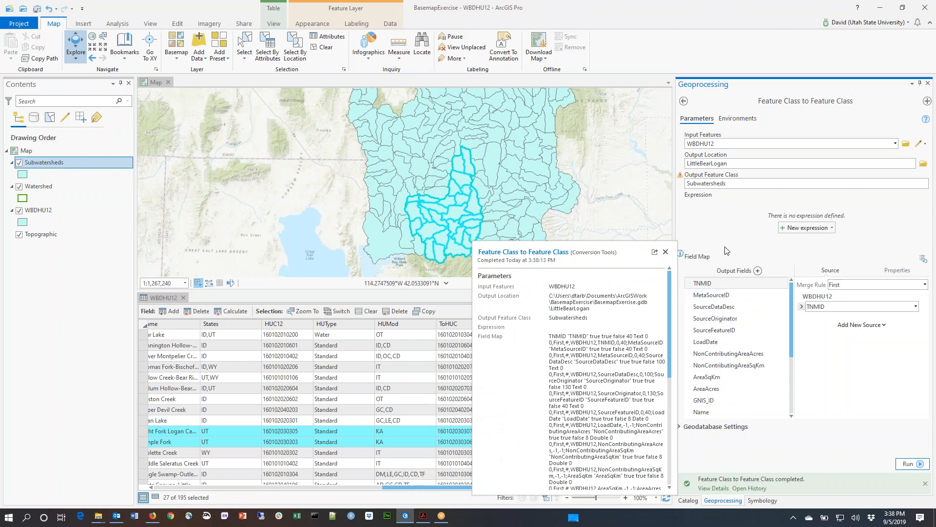
# Step: Check the exported feature class in the Catalog and remove the WBDHU12 layer from the map
pyautogui.click(688, 501)
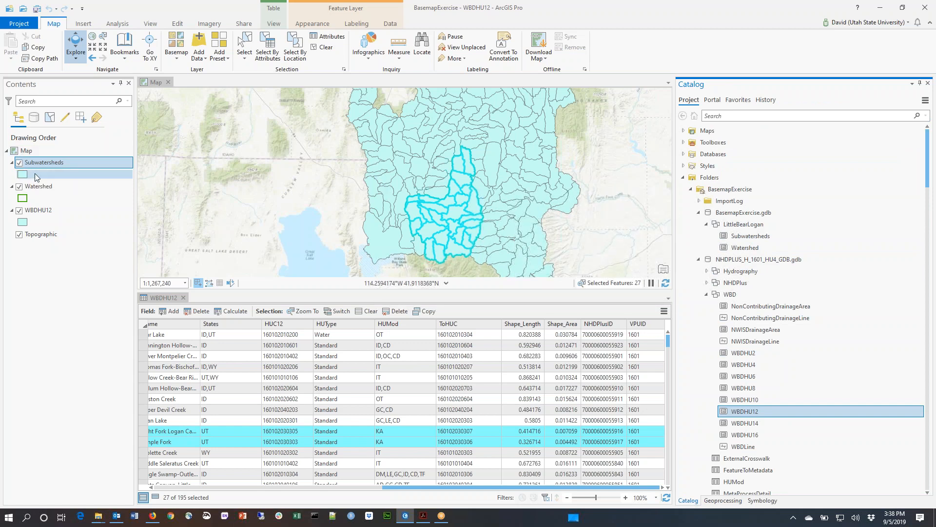
pyautogui.rightClick(43, 211)
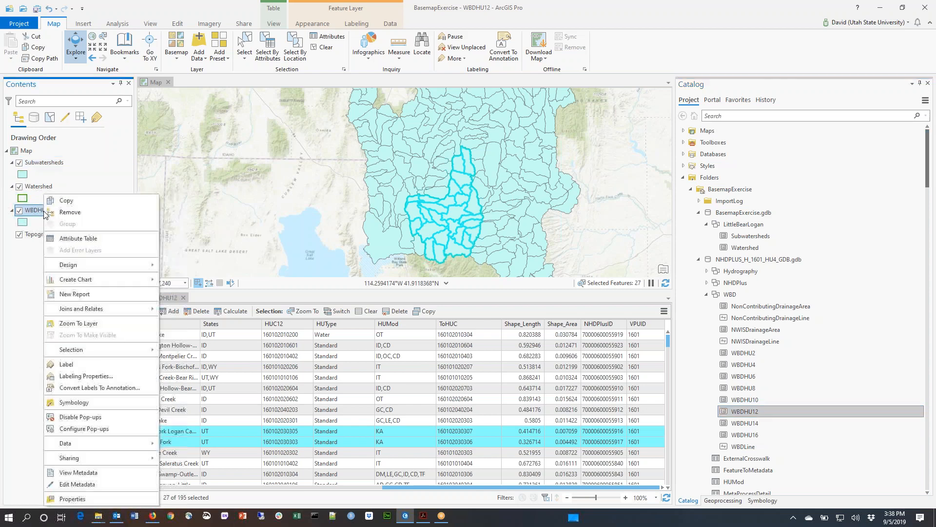
pyautogui.click(77, 213)
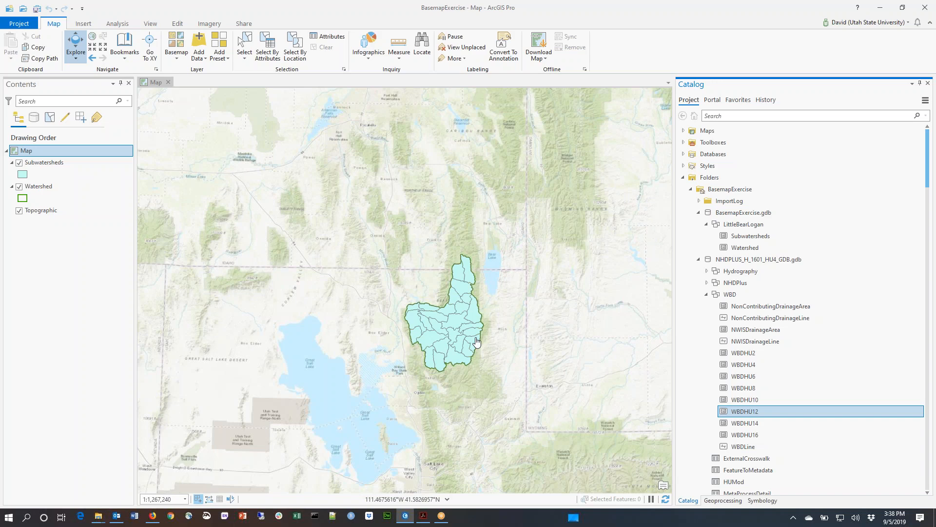
# Step: Inspect the attributes of the Beaver Creek subwatershed at the northern end of the watershed, then dismiss them
pyautogui.scroll(4, 477, 341)
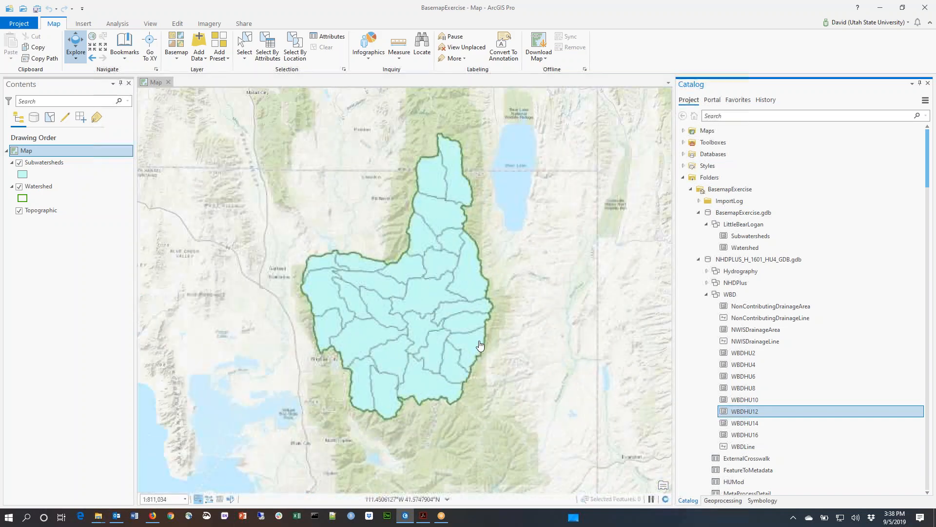
pyautogui.moveTo(547, 359); pyautogui.dragTo(482, 356)
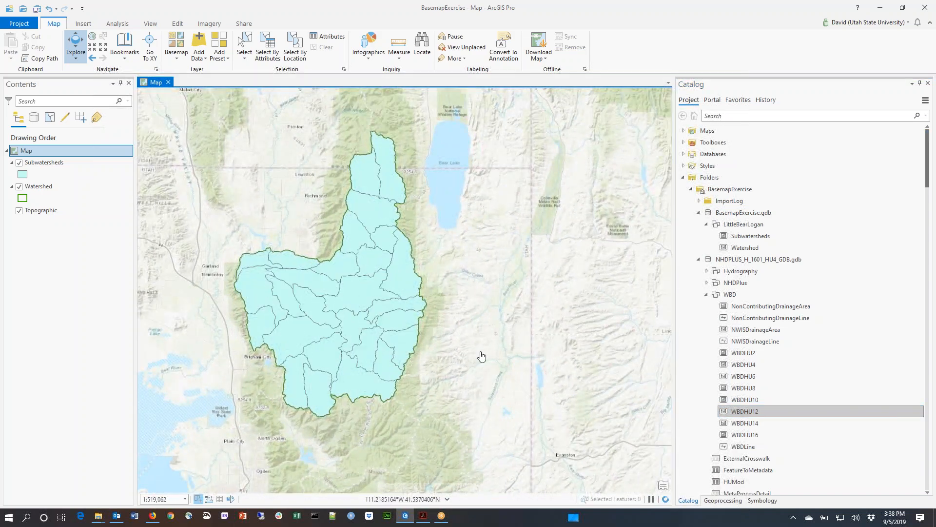
pyautogui.click(392, 190)
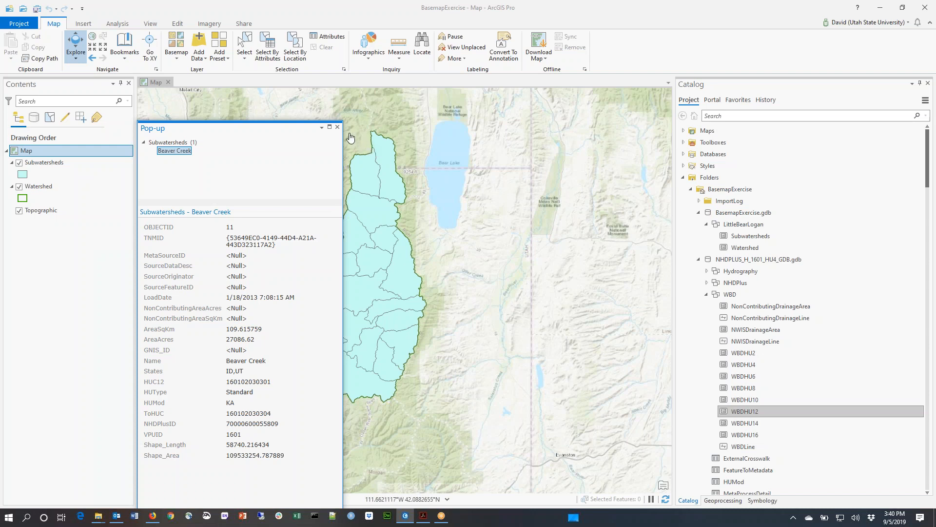
pyautogui.click(336, 127)
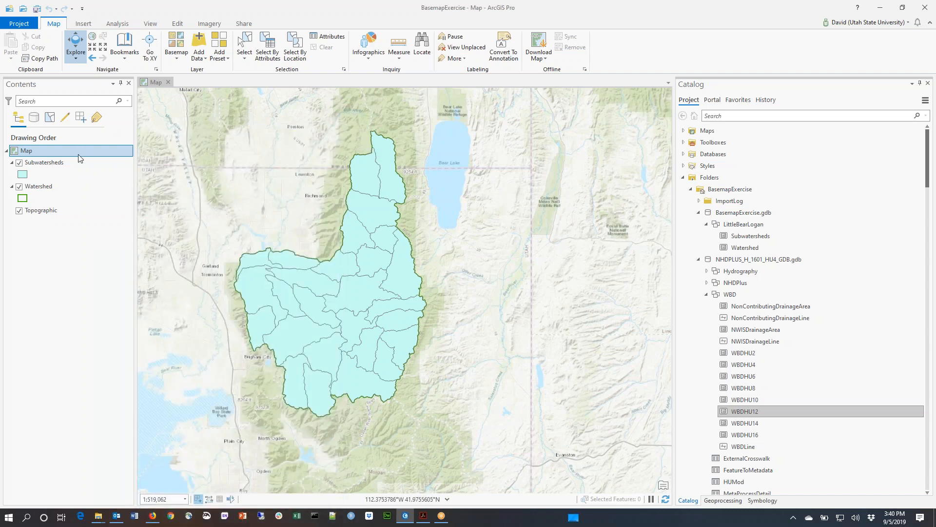
# Step: Open the Subwatersheds attribute table and examine its fields through HUC12, ToHUC, NHDPlusID and VPUID
pyautogui.rightClick(48, 165)
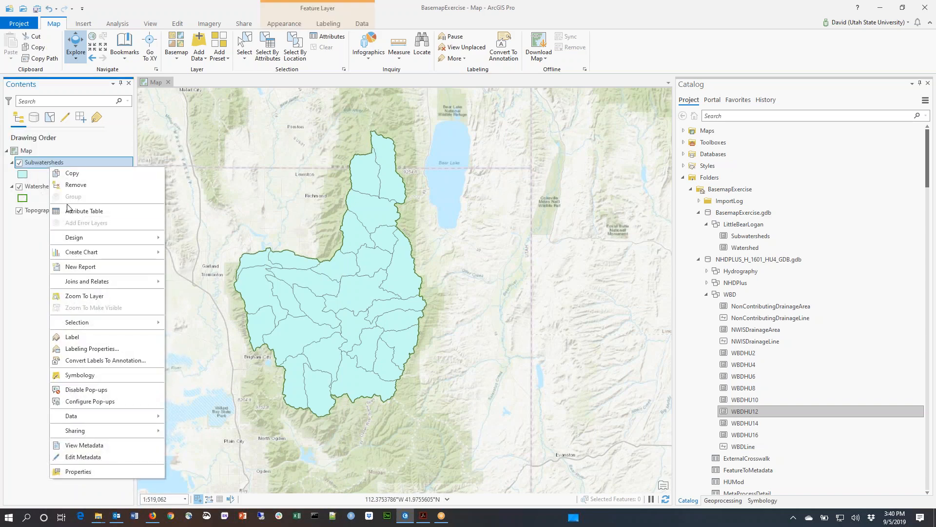
pyautogui.click(69, 211)
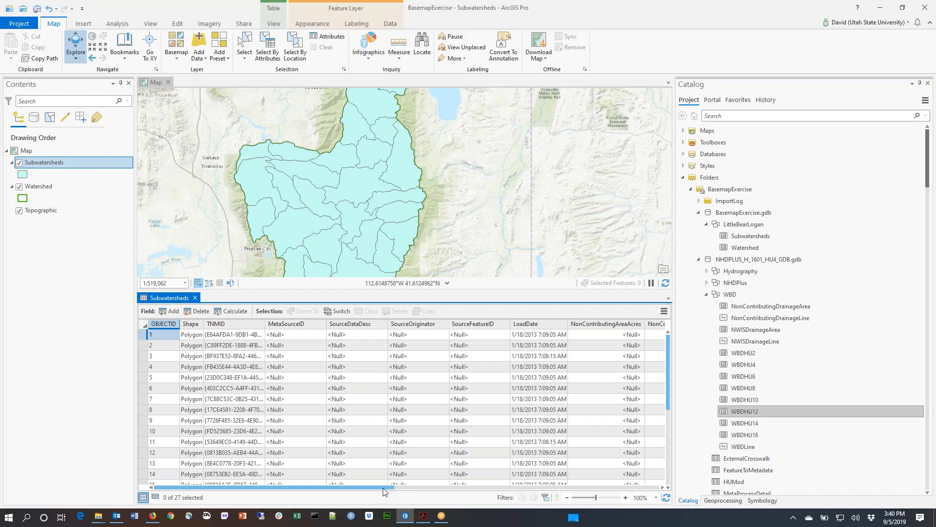
pyautogui.moveTo(386, 491); pyautogui.dragTo(628, 495)
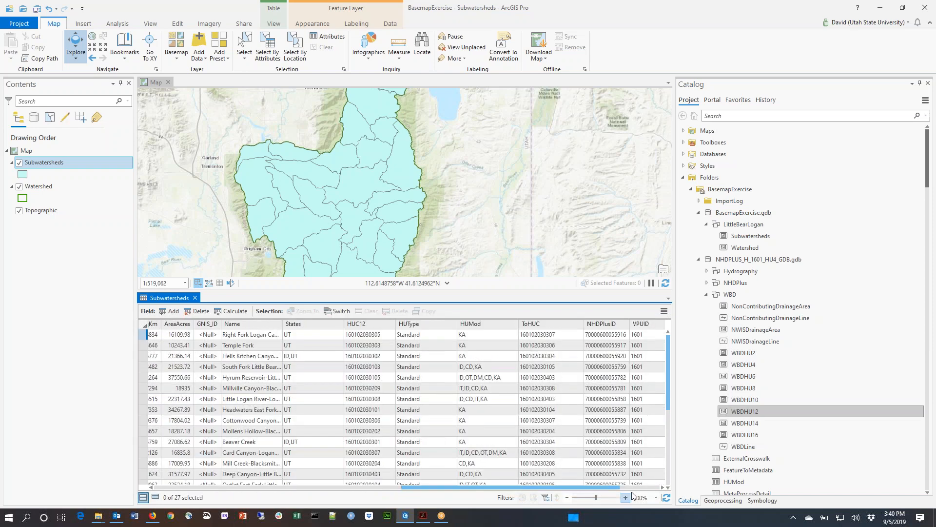
# Step: Add a Long field named HUC10 to the Subwatersheds table, save the change and close the field design view
pyautogui.click(368, 334)
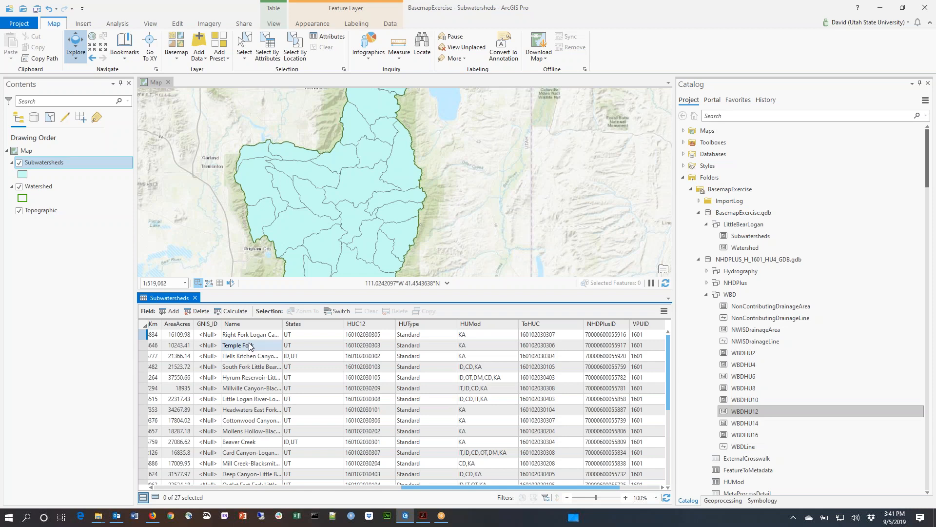
pyautogui.click(171, 311)
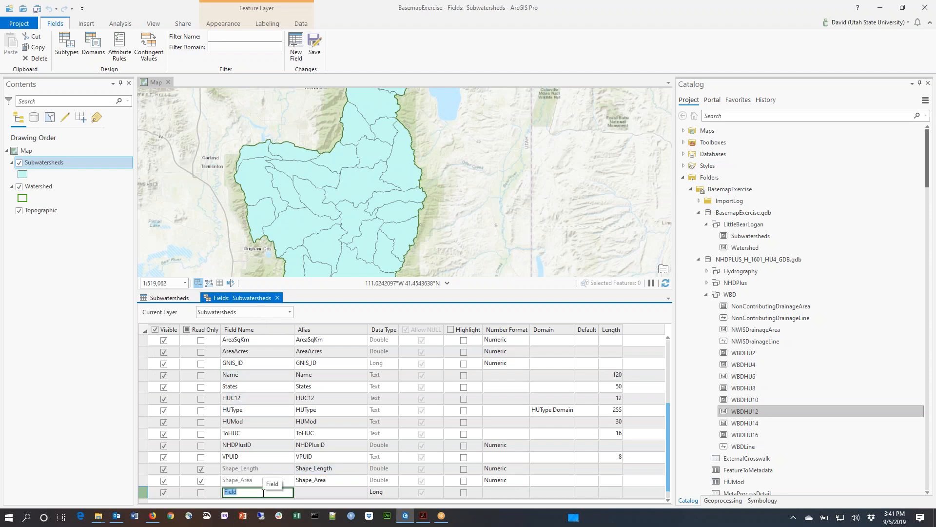
pyautogui.write('HUC10')
pyautogui.click(314, 46)
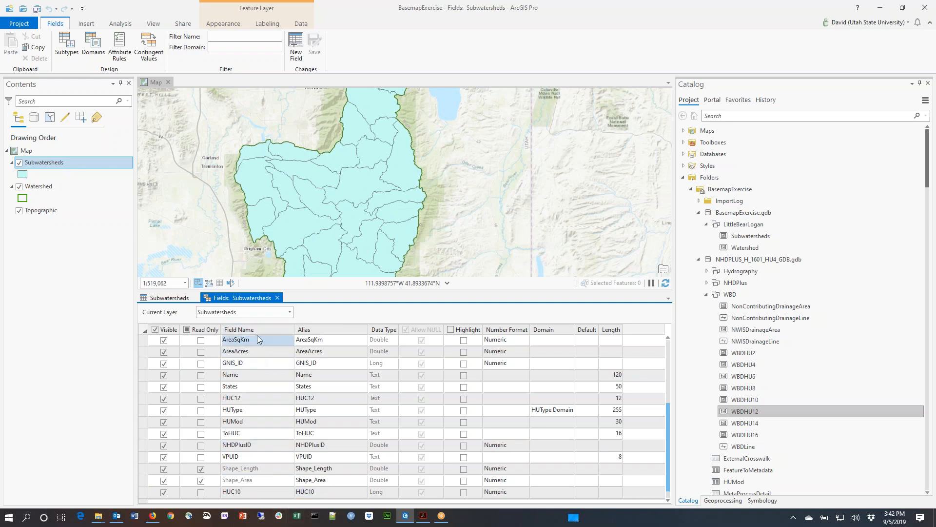
pyautogui.click(276, 298)
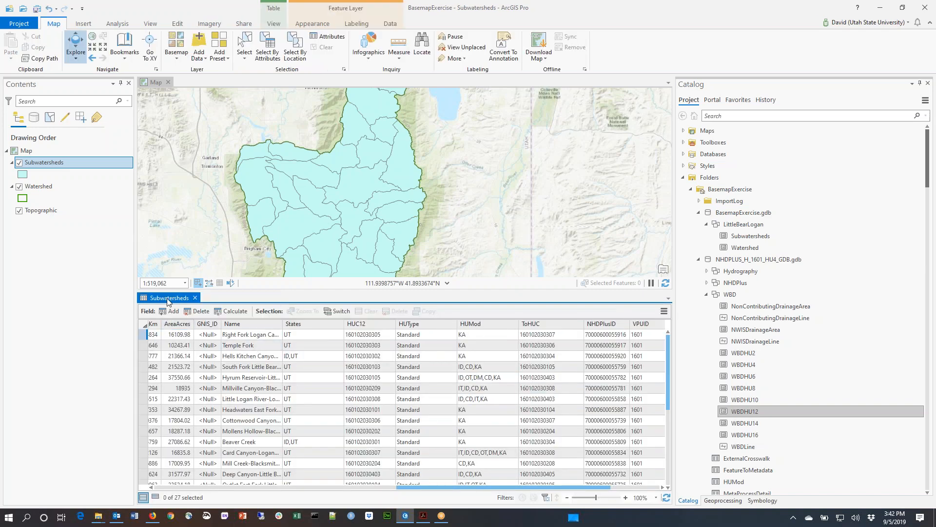
# Step: Calculate the HUC10 field of Subwatersheds with the Python 3 expression int(!HUC12!)/100
pyautogui.moveTo(462, 488); pyautogui.dragTo(548, 488)
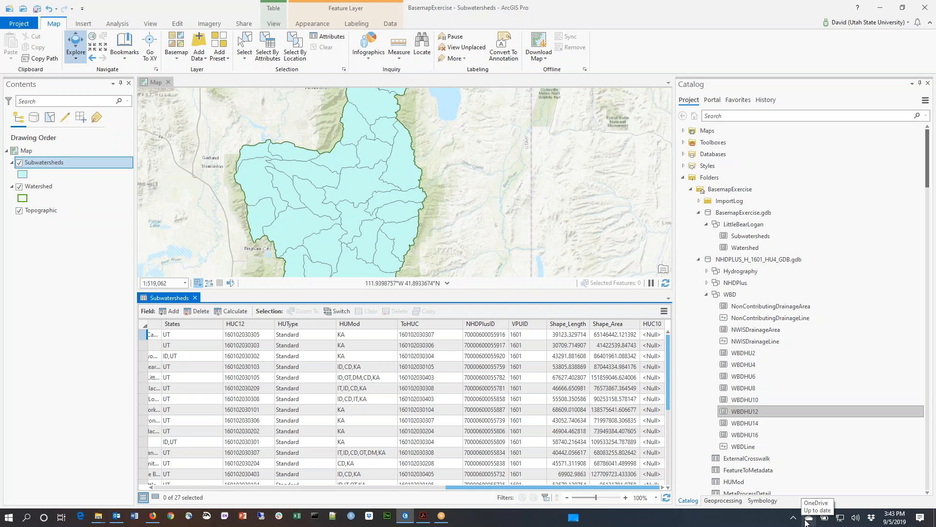
pyautogui.rightClick(653, 325)
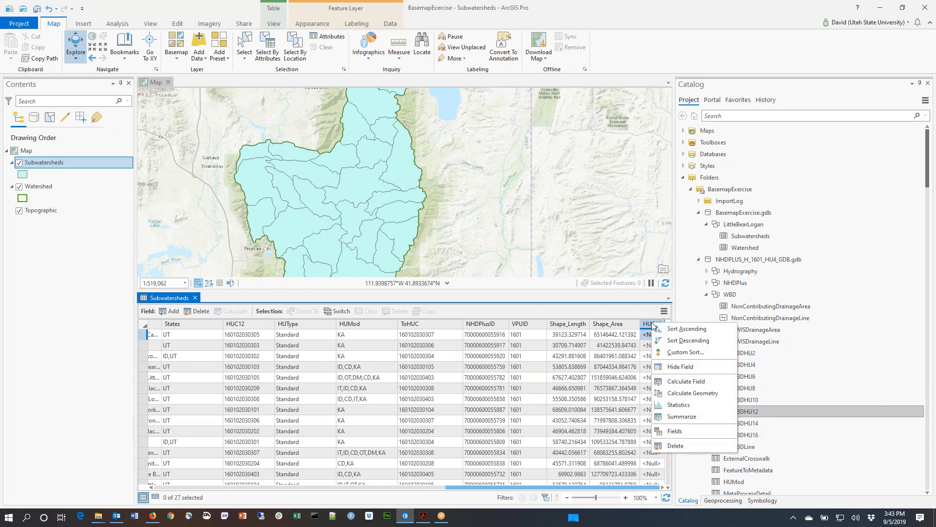
pyautogui.click(675, 385)
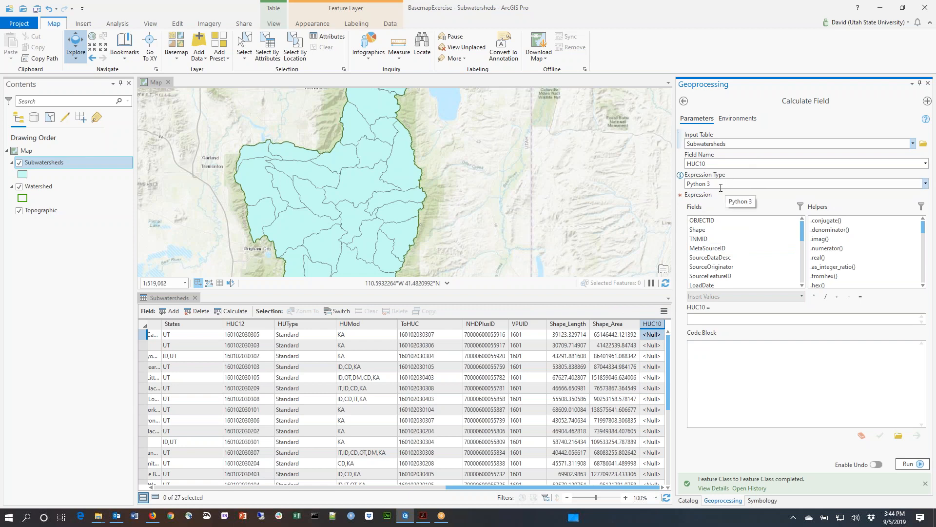
pyautogui.click(708, 318)
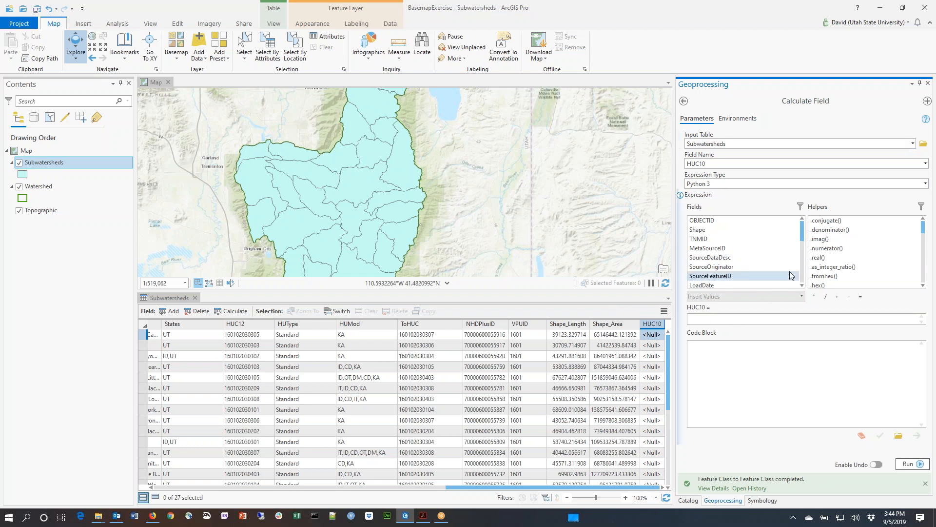
pyautogui.moveTo(804, 238); pyautogui.dragTo(804, 241)
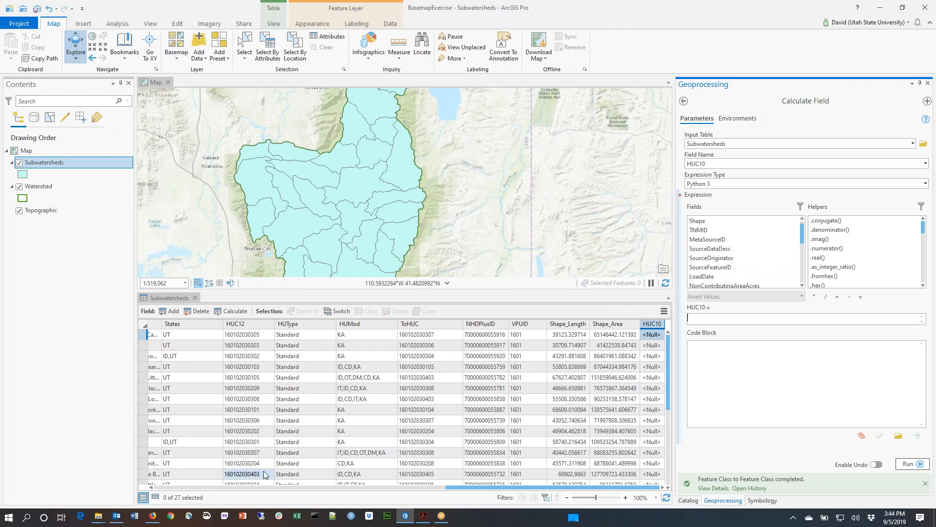
pyautogui.click(722, 320)
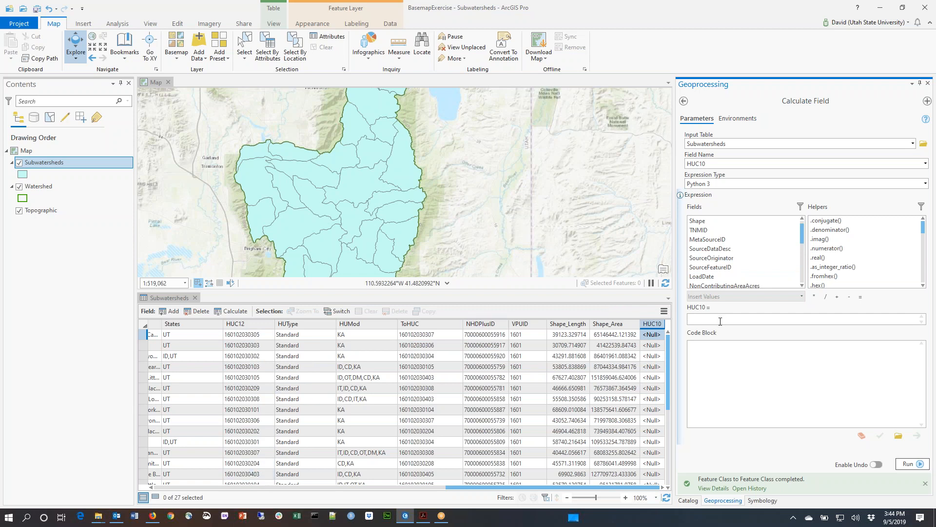
pyautogui.write('int(')
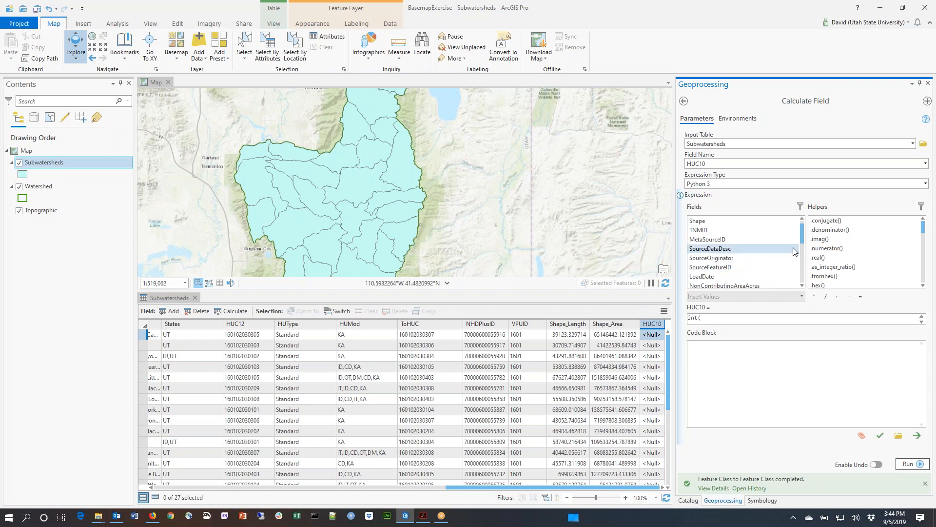
pyautogui.moveTo(803, 234); pyautogui.dragTo(800, 261)
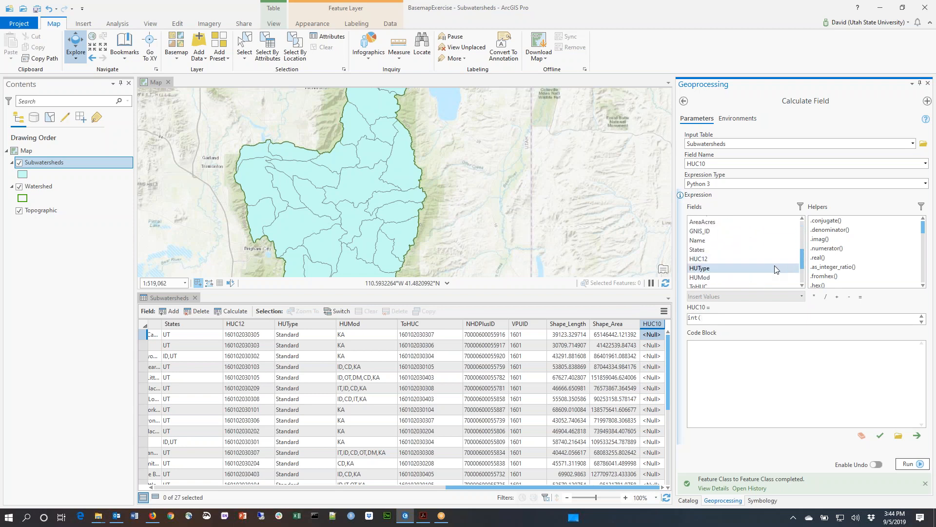
pyautogui.doubleClick(704, 260)
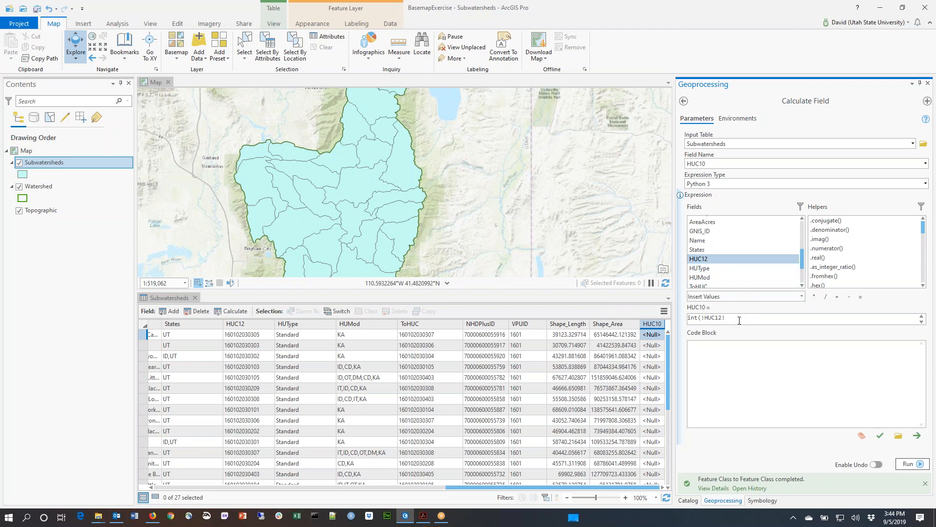
pyautogui.click(739, 320)
pyautogui.write(')')
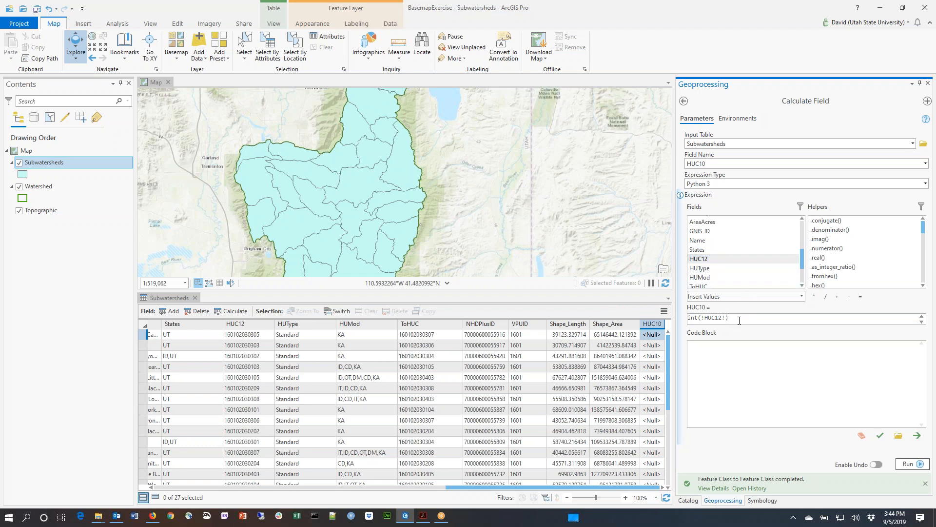
pyautogui.write('/100')
pyautogui.click(919, 464)
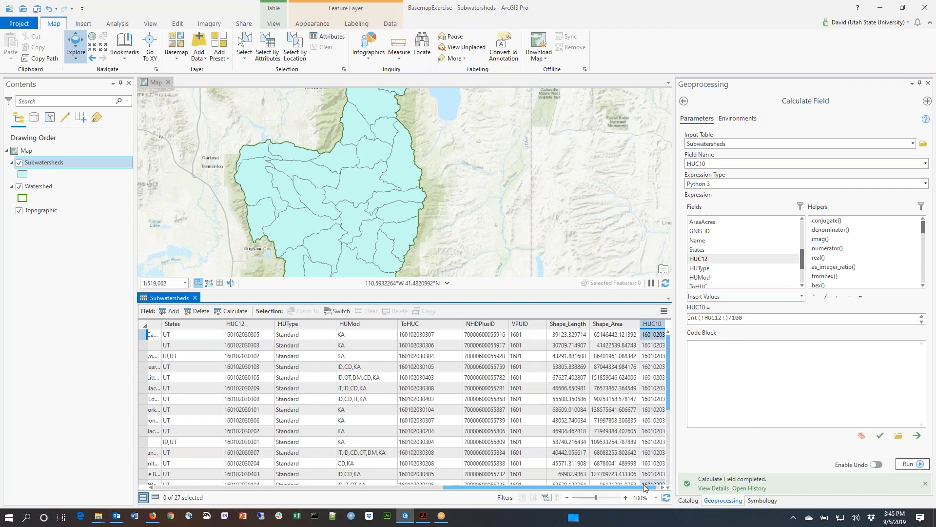
# Step: Widen the Shape_Area and HUC10 columns to inspect the calculated codes, and close the attribute table
pyautogui.moveTo(643, 489); pyautogui.dragTo(648, 489)
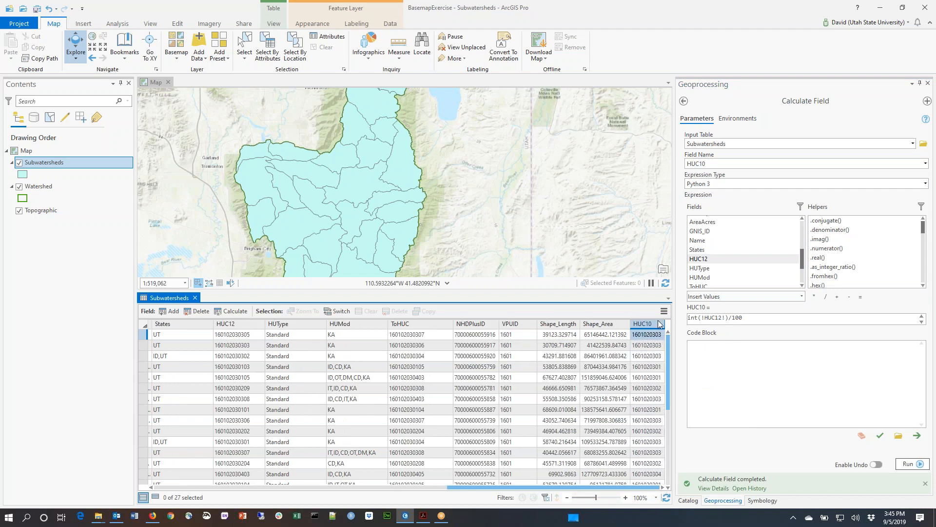
pyautogui.moveTo(629, 323); pyautogui.dragTo(628, 323)
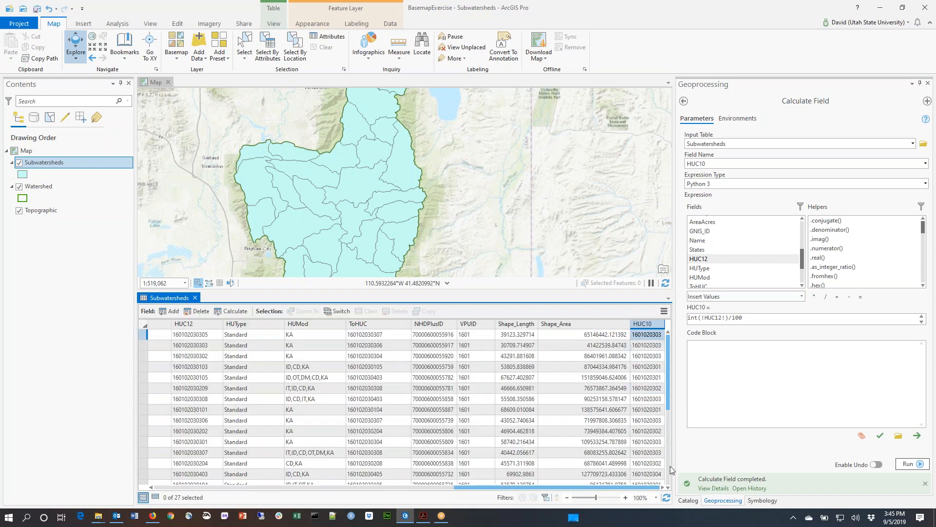
pyautogui.moveTo(665, 324); pyautogui.dragTo(670, 324)
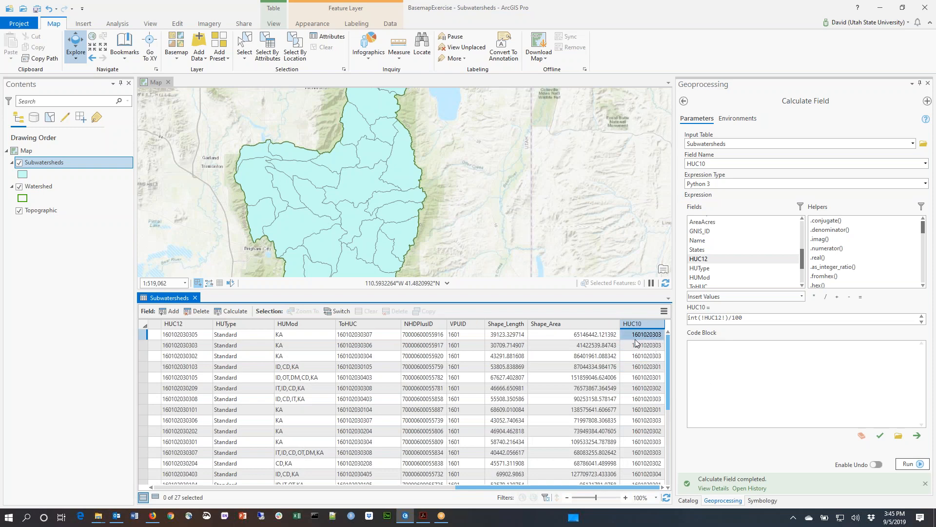
pyautogui.moveTo(667, 383)
pyautogui.mouseDown()
pyautogui.moveTo(668, 421)
pyautogui.moveTo(667, 385)
pyautogui.mouseUp()
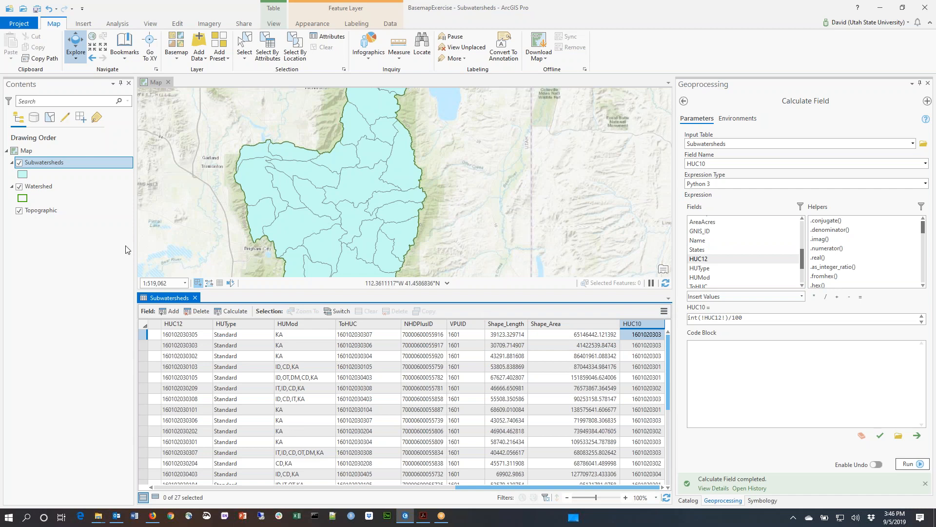
pyautogui.click(195, 298)
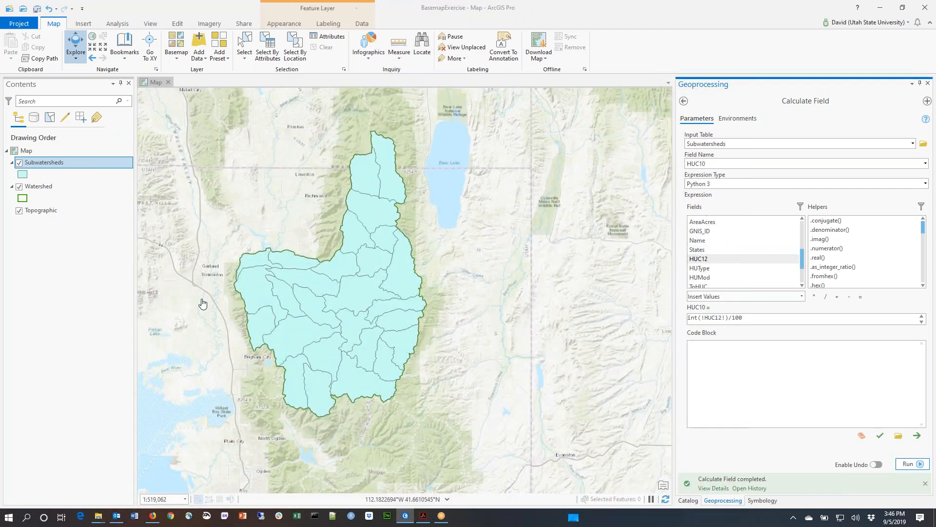
pyautogui.rightClick(58, 166)
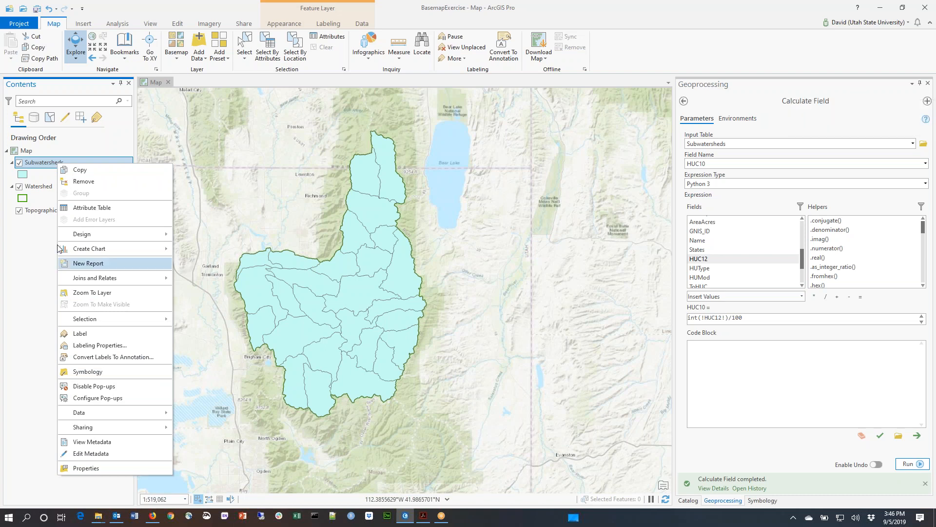
pyautogui.click(23, 343)
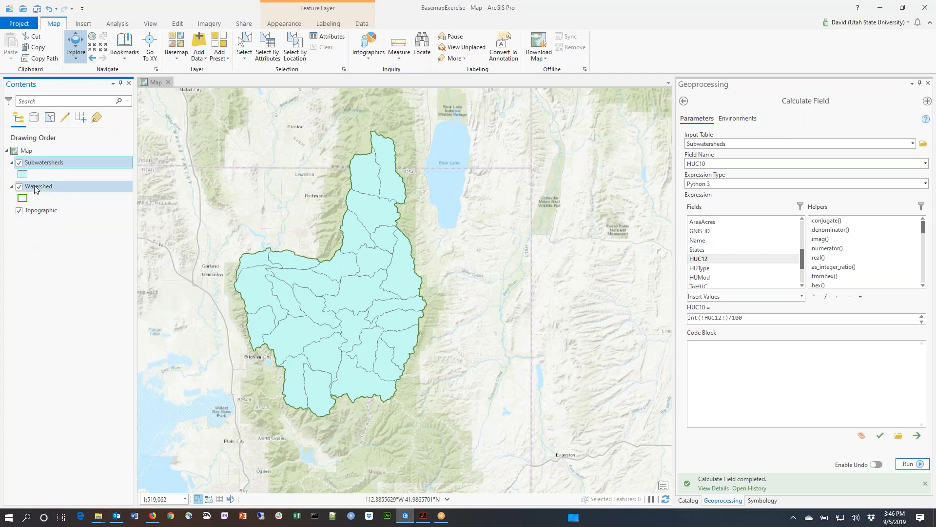
pyautogui.rightClick(55, 165)
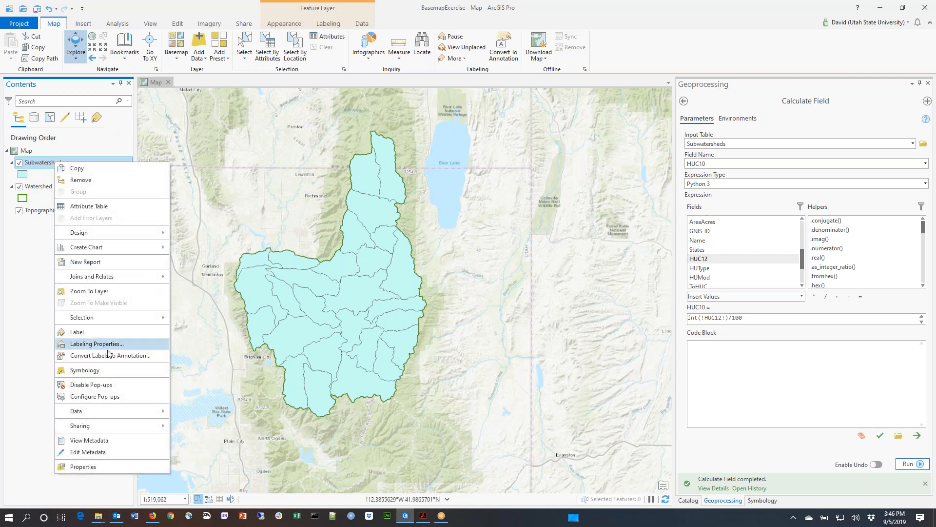
pyautogui.click(23, 306)
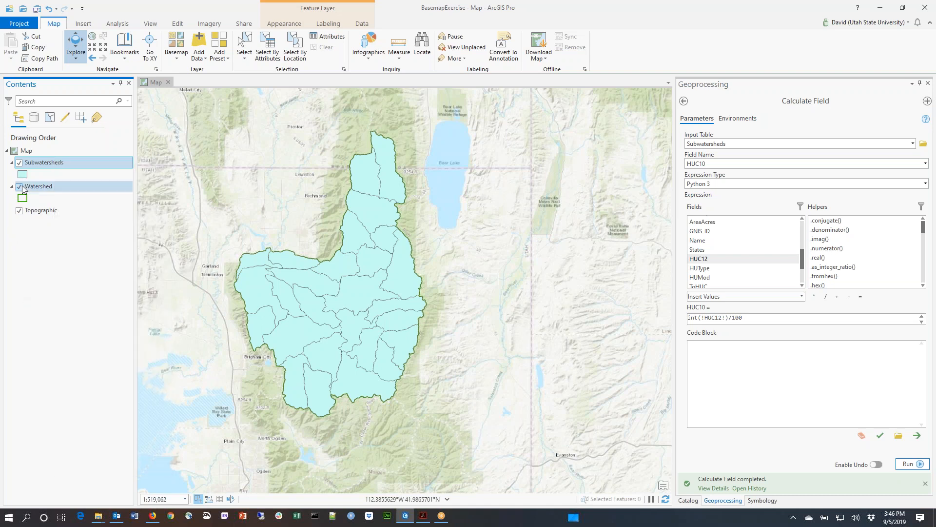
# Step: Symbolize the Subwatersheds layer with Unique Values based on the HUC10 field
pyautogui.click(23, 176)
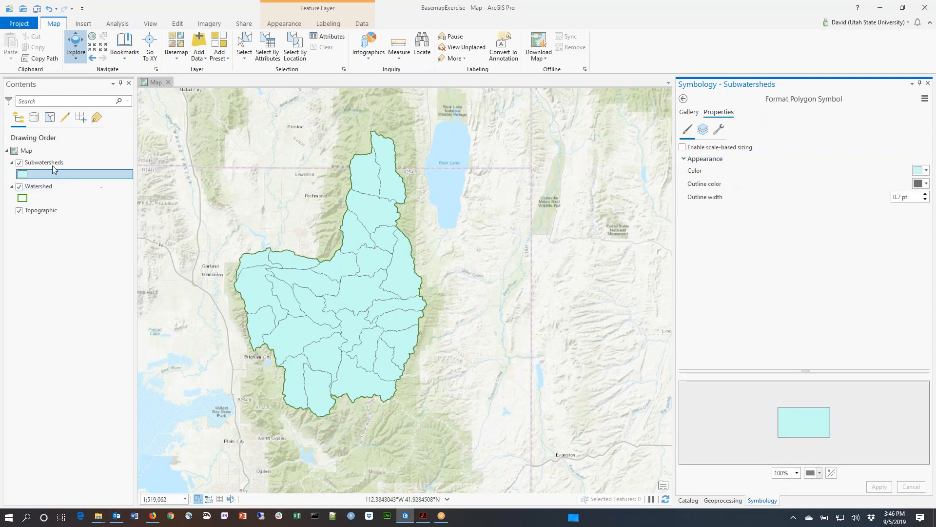
pyautogui.click(683, 100)
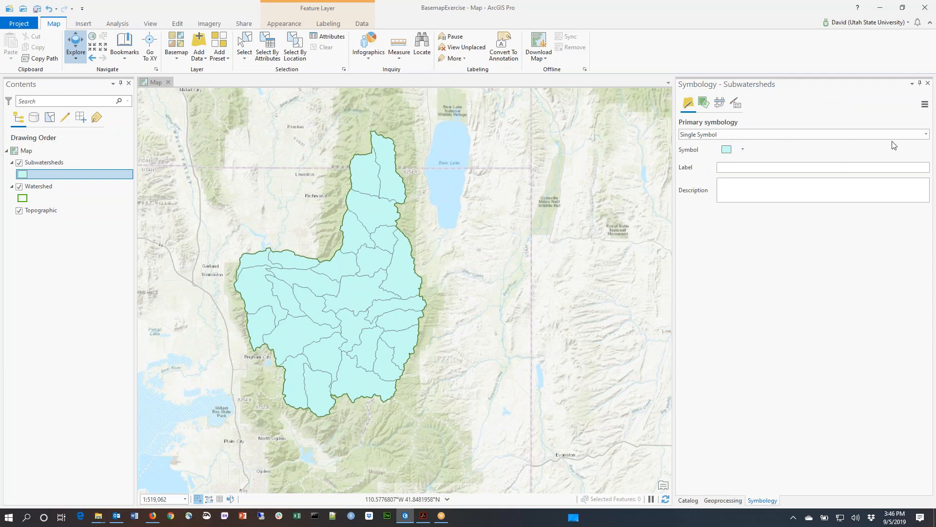
pyautogui.click(927, 136)
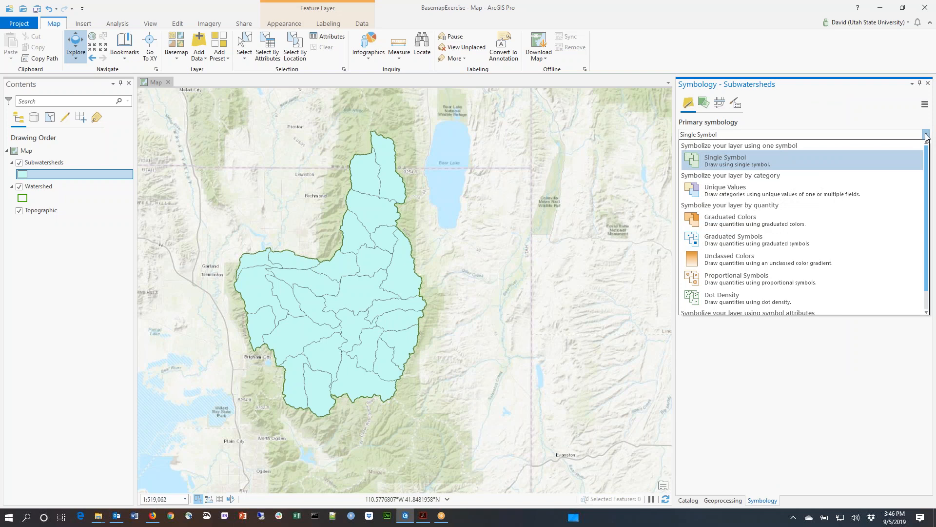
pyautogui.click(817, 195)
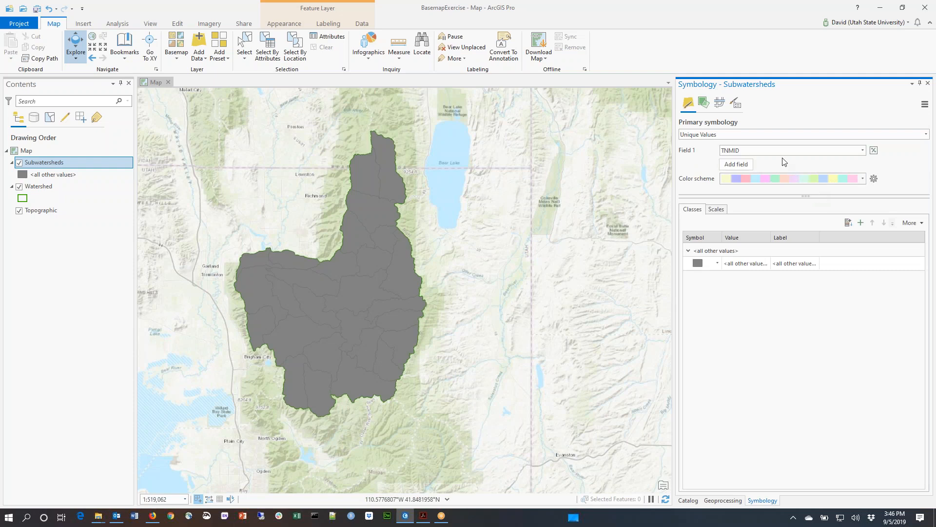
pyautogui.click(863, 151)
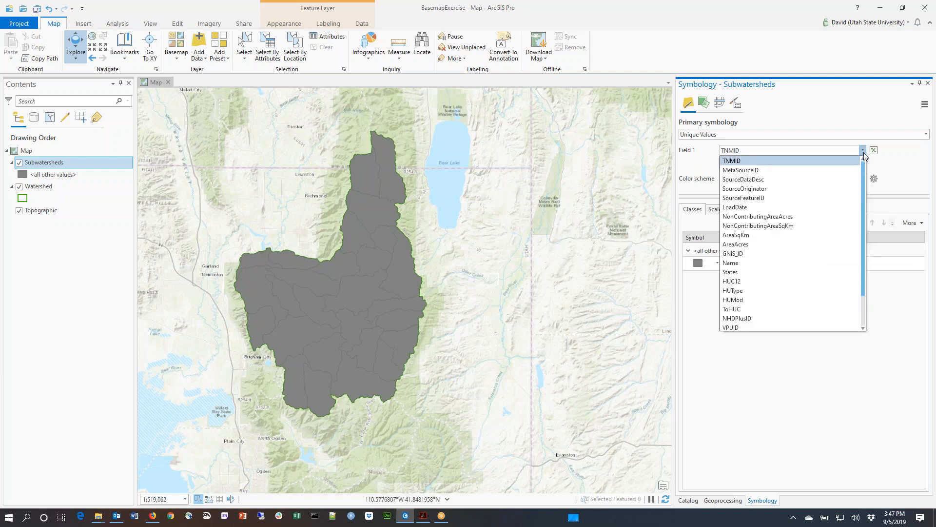
pyautogui.moveTo(863, 204); pyautogui.dragTo(859, 262)
pyautogui.click(750, 317)
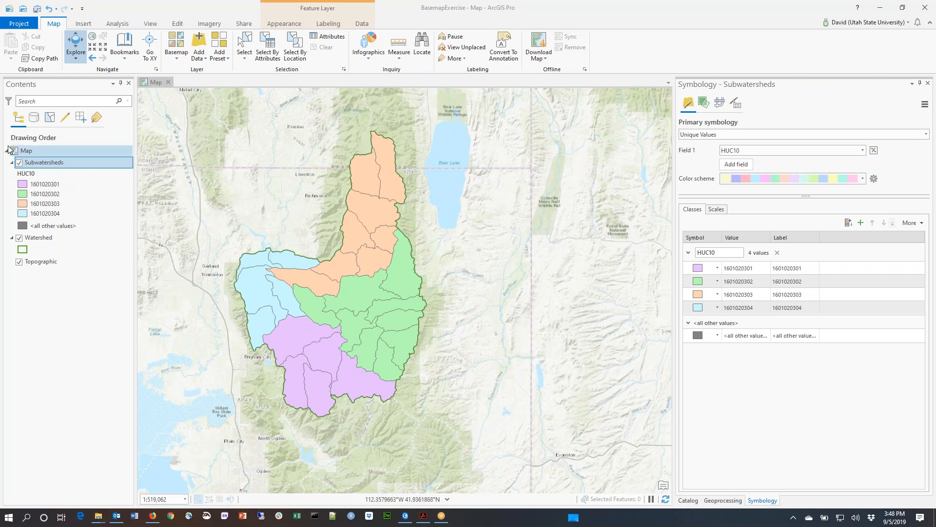
# Step: Open the Subwatersheds attribute table, check the HUC10 column and select the first record
pyautogui.rightClick(46, 166)
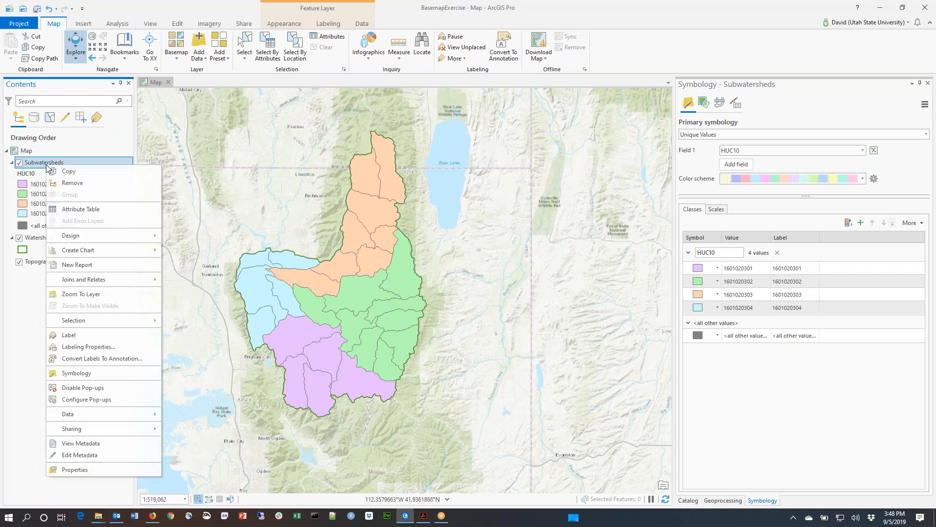
pyautogui.click(80, 210)
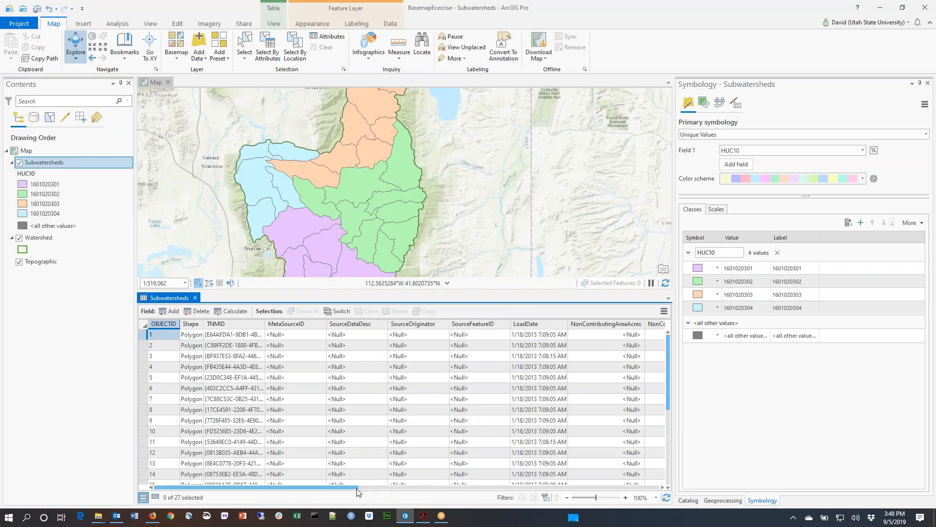
pyautogui.hscroll(3, 349, 487)
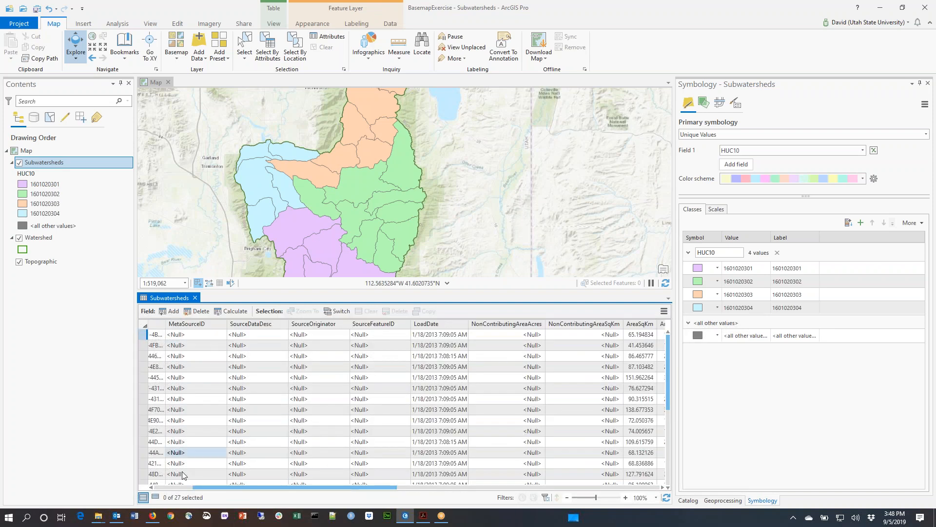
pyautogui.moveTo(389, 488); pyautogui.dragTo(565, 513)
pyautogui.click(660, 487)
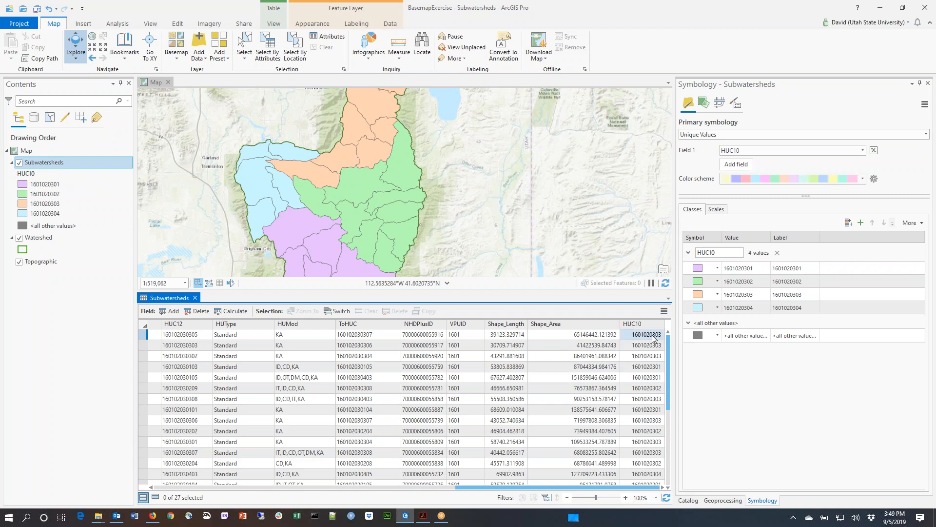
pyautogui.click(145, 333)
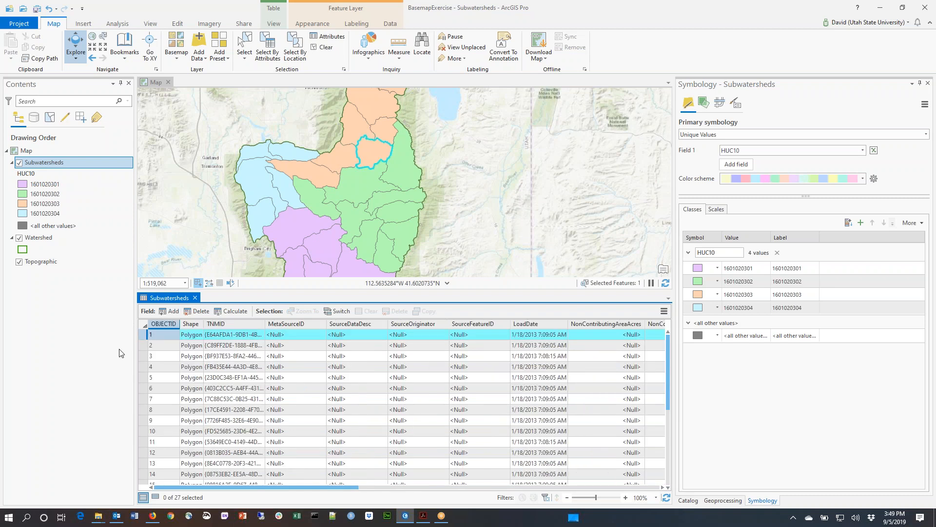
# Step: Add the second and third Subwatersheds records to the selection, compare their HUC10 codes and map locations, and clear the selection
pyautogui.keyDown('ctrl'); pyautogui.click(142, 345); pyautogui.keyUp('ctrl')
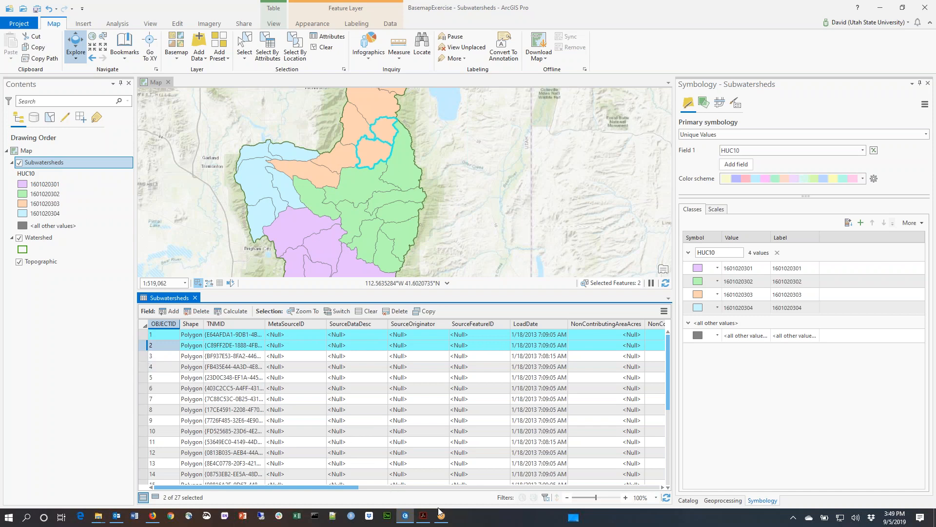
pyautogui.moveTo(351, 493); pyautogui.dragTo(446, 494)
pyautogui.moveTo(600, 505); pyautogui.dragTo(653, 492)
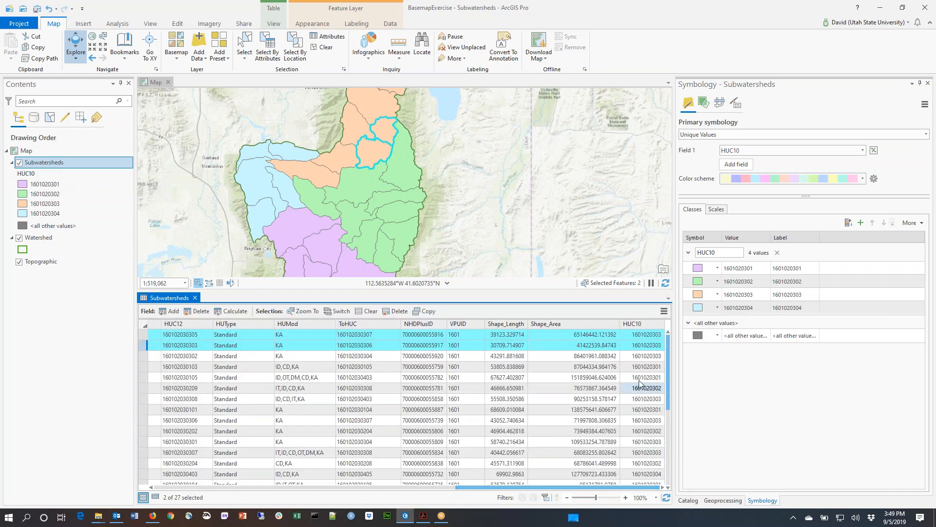
pyautogui.keyDown('shift'); pyautogui.click(140, 360); pyautogui.keyUp('shift')
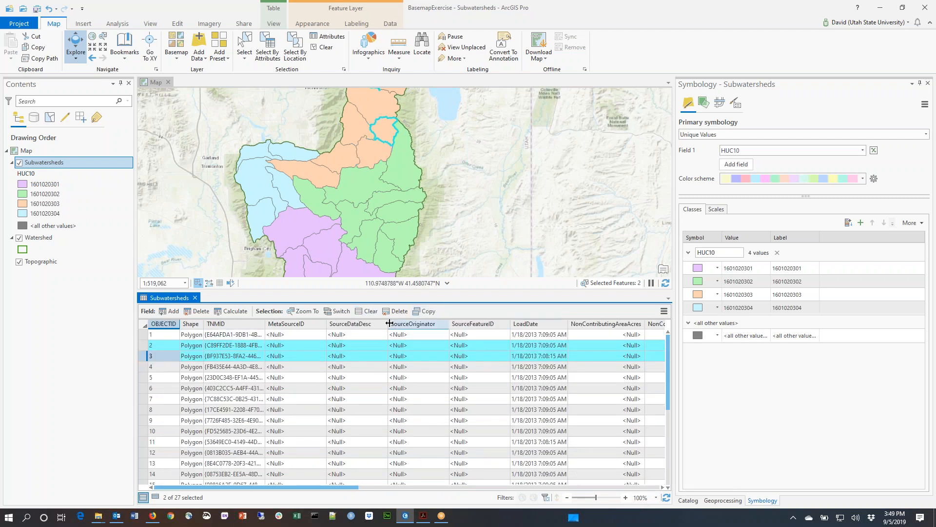
pyautogui.keyDown('ctrl'); pyautogui.click(144, 335); pyautogui.keyUp('ctrl')
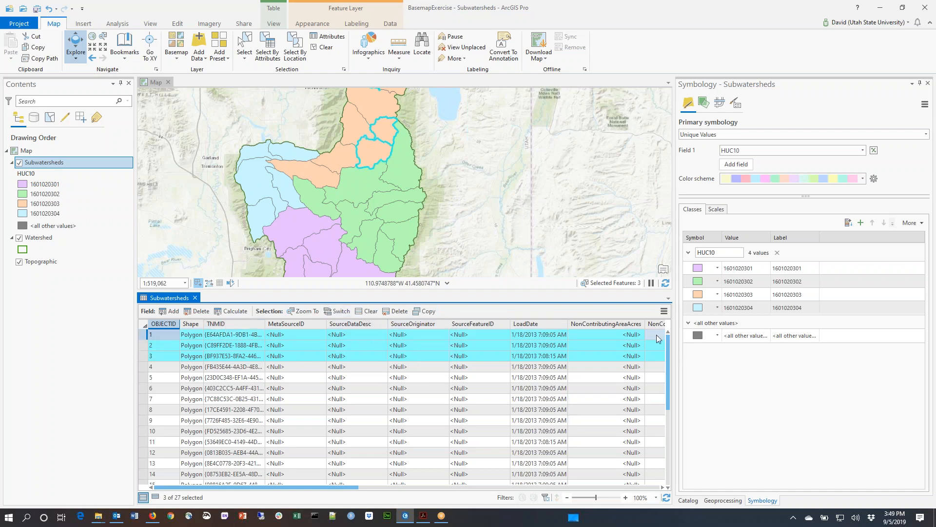
pyautogui.scroll(-2, 580, 226)
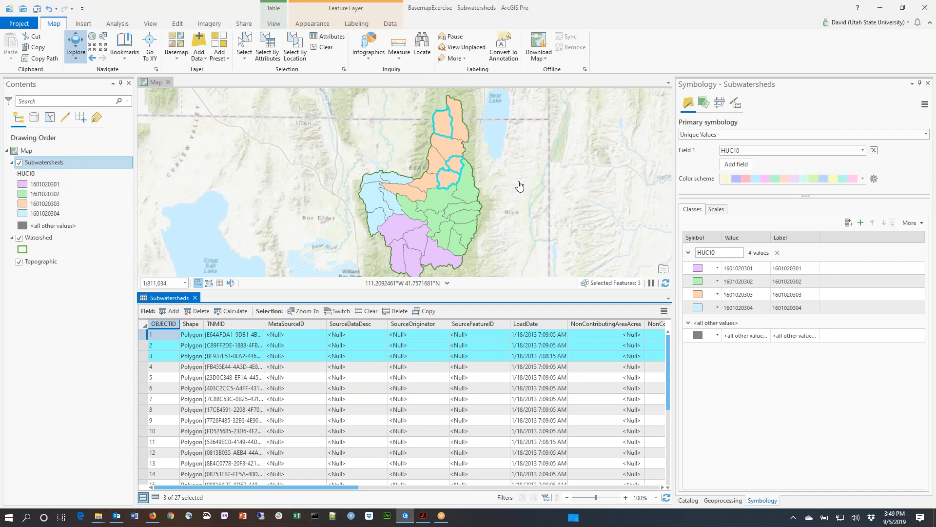
pyautogui.click(800, 84)
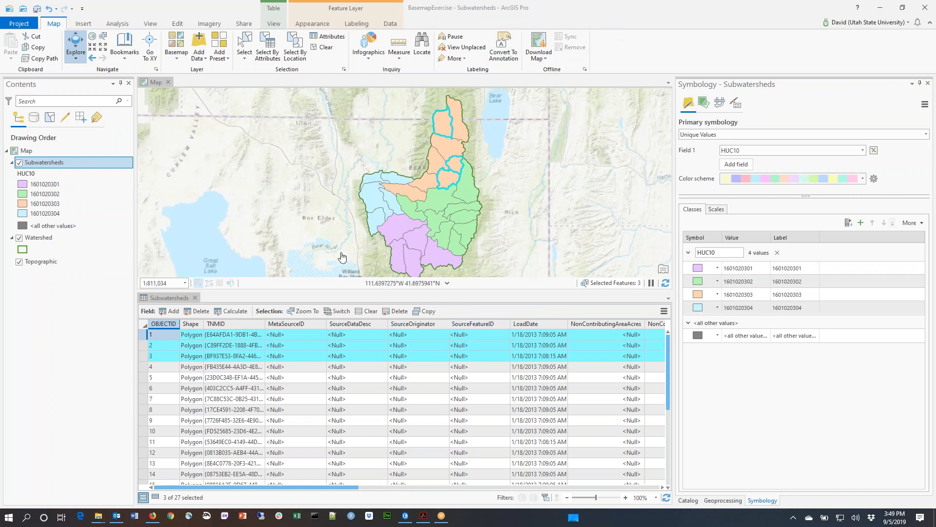
pyautogui.click(324, 47)
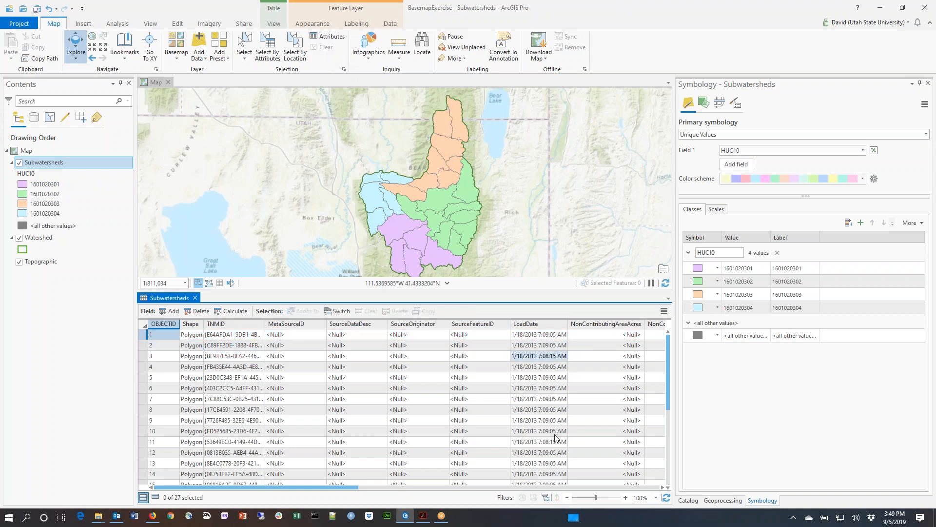
# Step: Set up a Summary Statistics summary of the Subwatersheds table by HUC10, with Shape_Area as the statistics field and Sum as the statistic
pyautogui.moveTo(346, 486); pyautogui.dragTo(395, 486)
pyautogui.moveTo(605, 503); pyautogui.dragTo(672, 487)
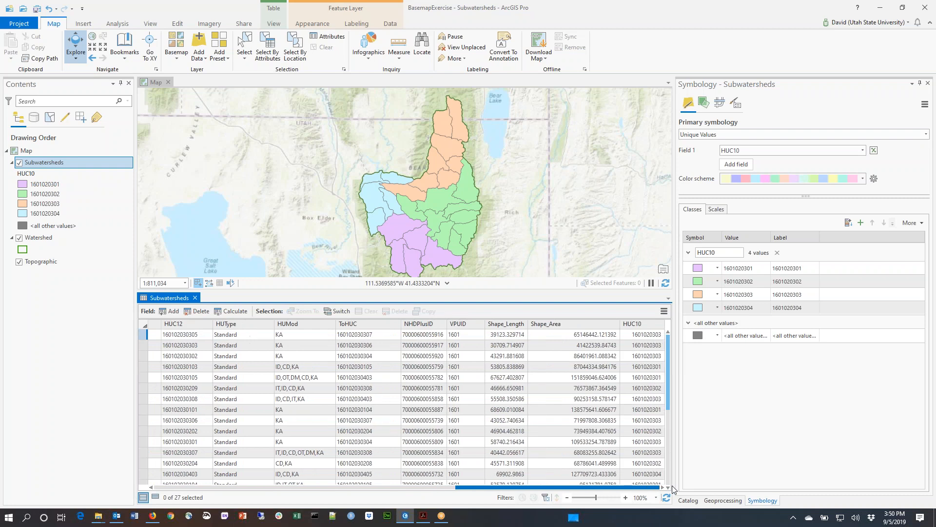
pyautogui.rightClick(648, 329)
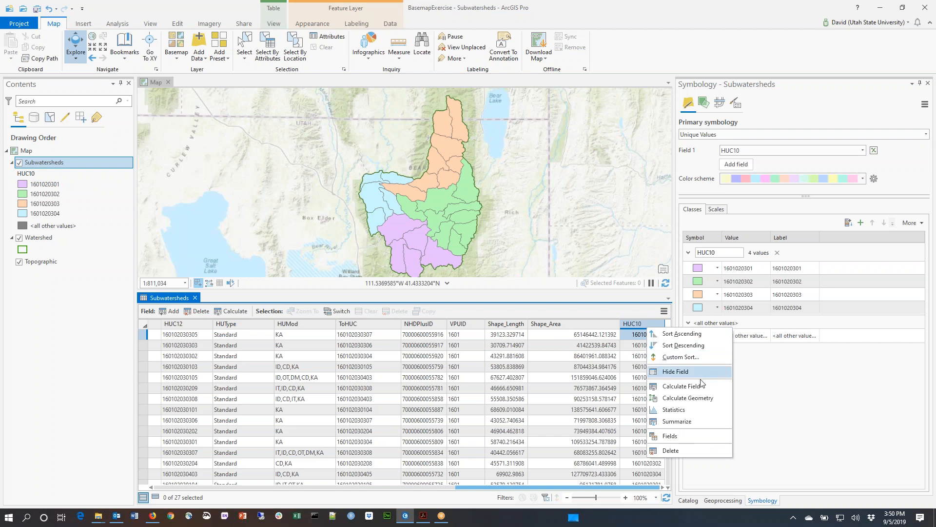
pyautogui.click(695, 420)
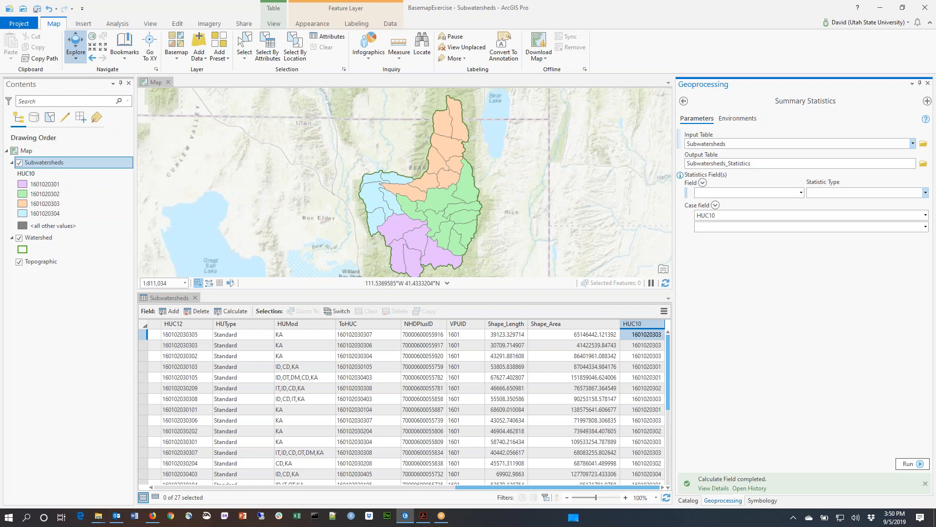
pyautogui.click(800, 193)
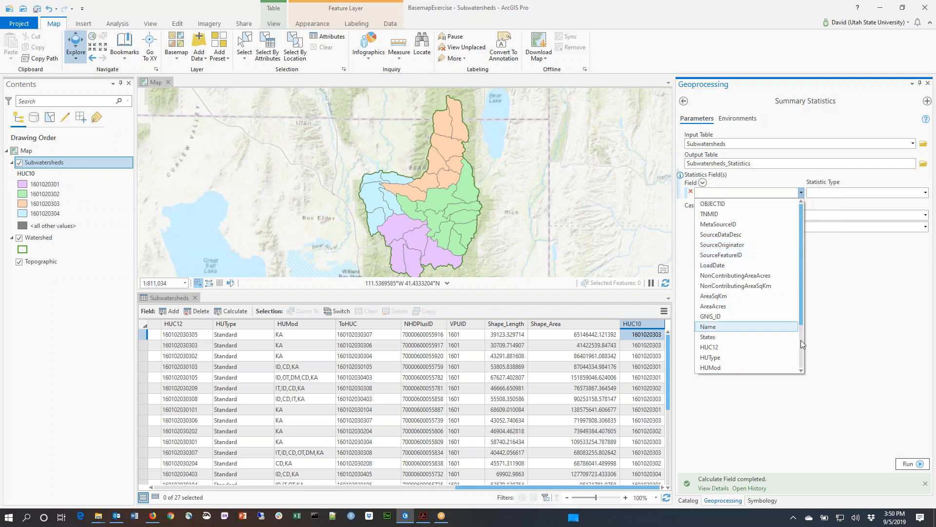
pyautogui.moveTo(799, 320); pyautogui.dragTo(805, 376)
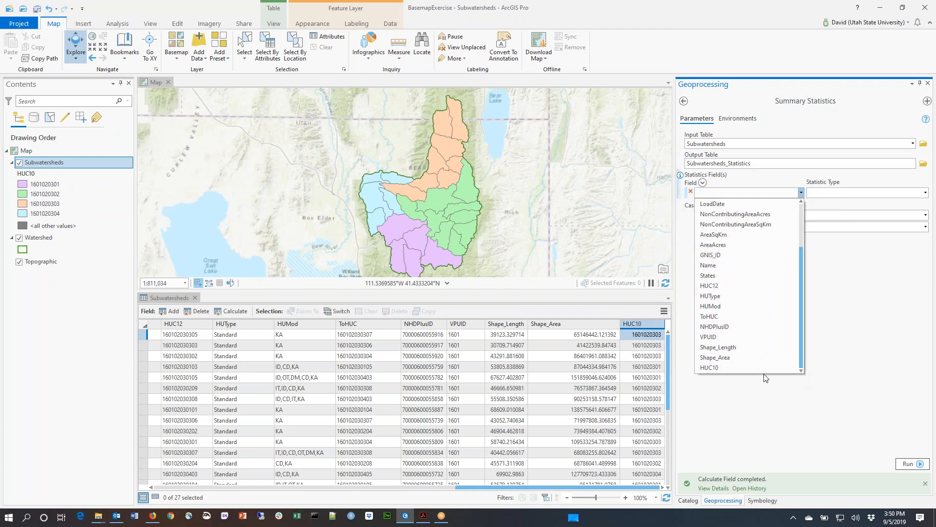
pyautogui.click(730, 361)
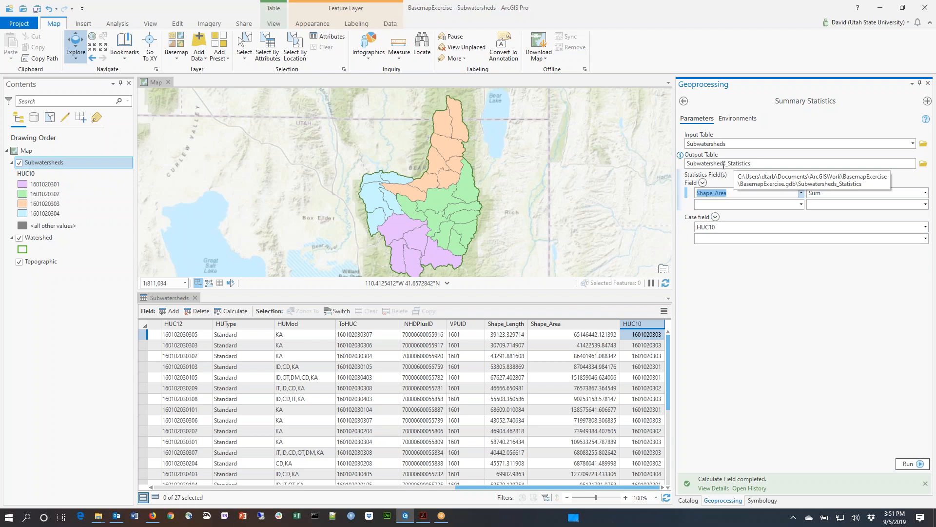
# Step: Run Summary Statistics to sum Shape_Area by HUC10 for Subwatersheds, and check the full output table path
pyautogui.click(919, 466)
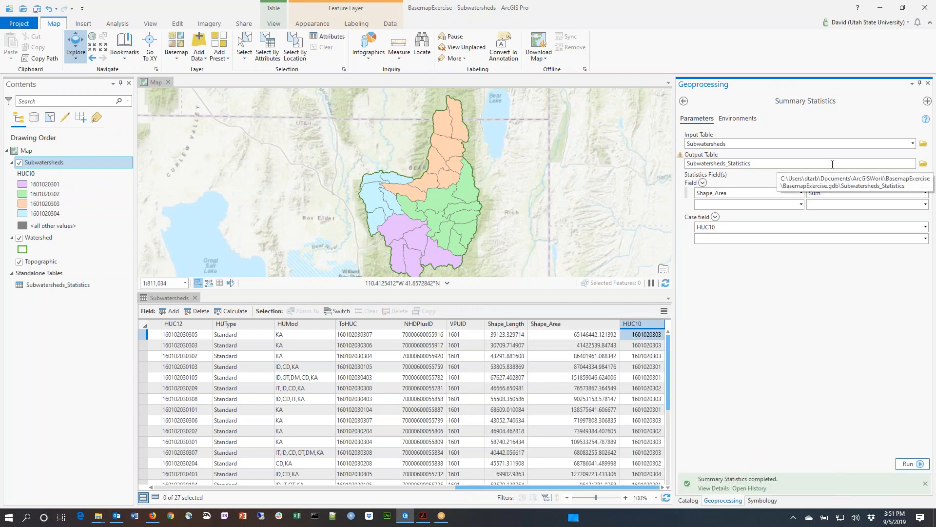
pyautogui.click(908, 164)
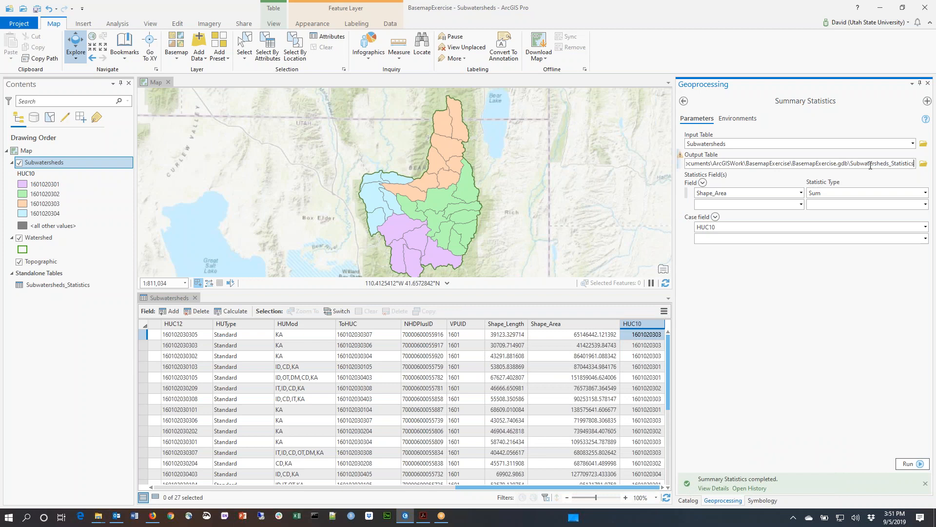
# Step: Open the Subwatersheds_Statistics table and widen its SUM_Shape_Area column
pyautogui.rightClick(40, 291)
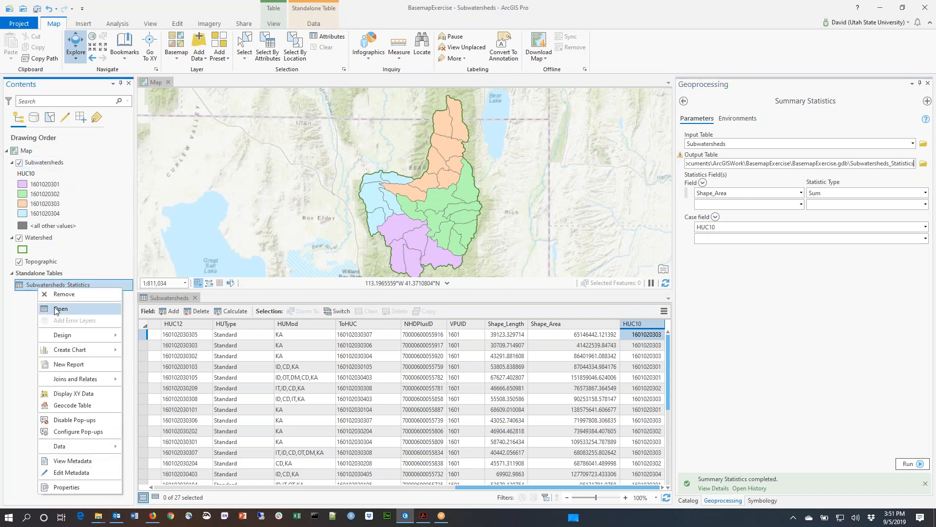
pyautogui.click(57, 309)
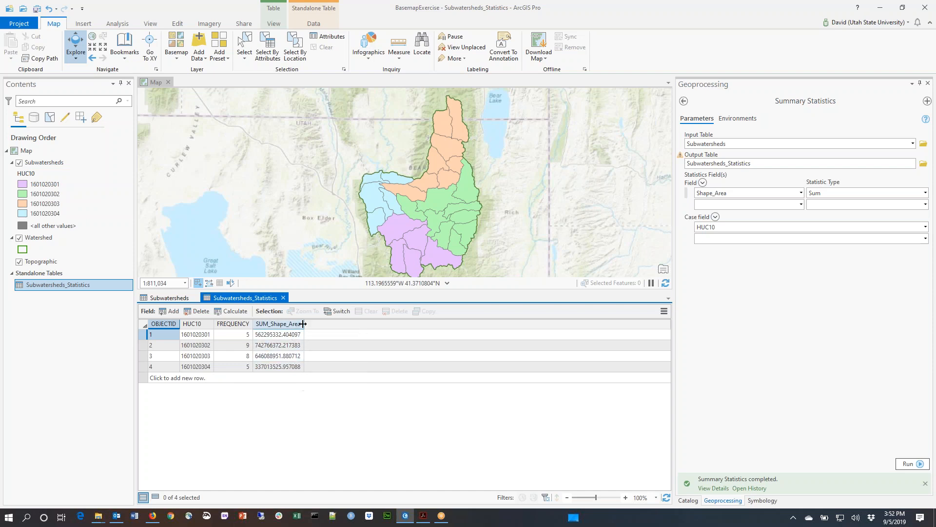
pyautogui.moveTo(302, 324); pyautogui.dragTo(317, 327)
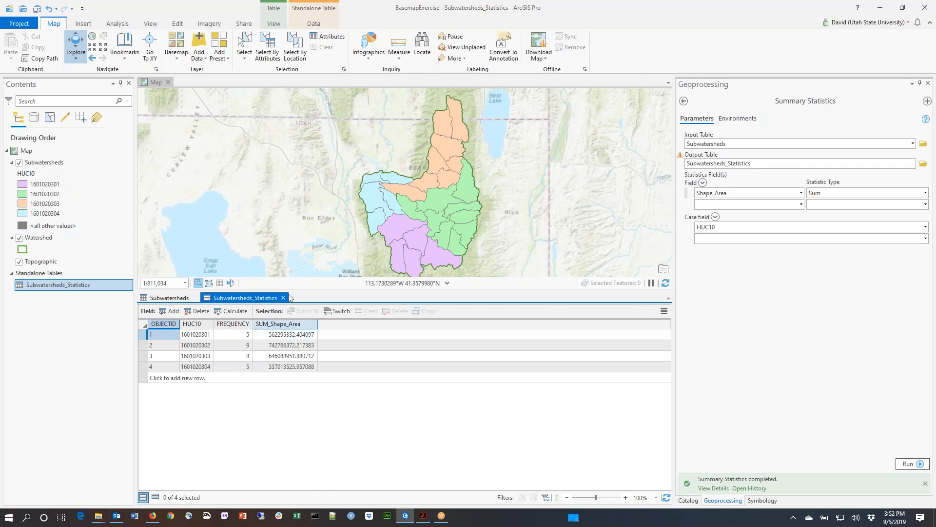
# Step: Start exporting the Subwatersheds_Statistics table with the Table To Table tool
pyautogui.rightClick(77, 289)
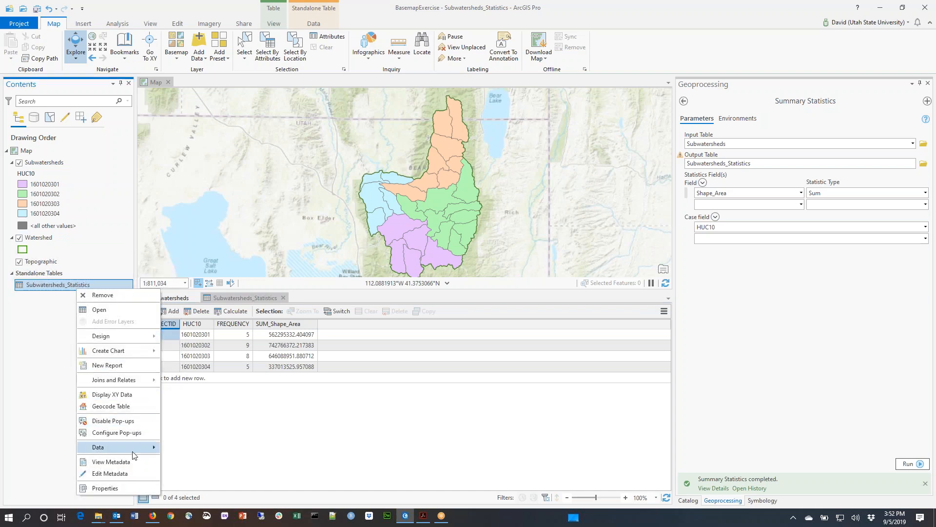
pyautogui.moveTo(133, 450)
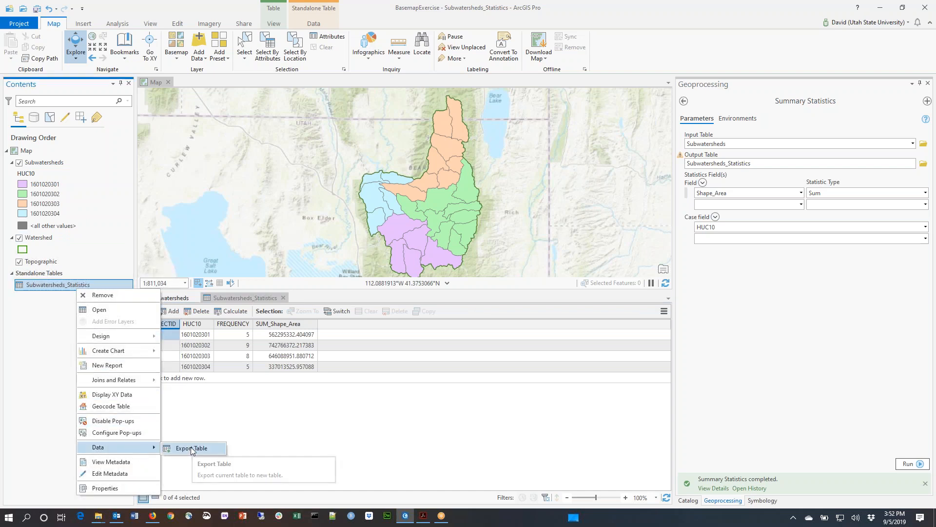
pyautogui.click(192, 448)
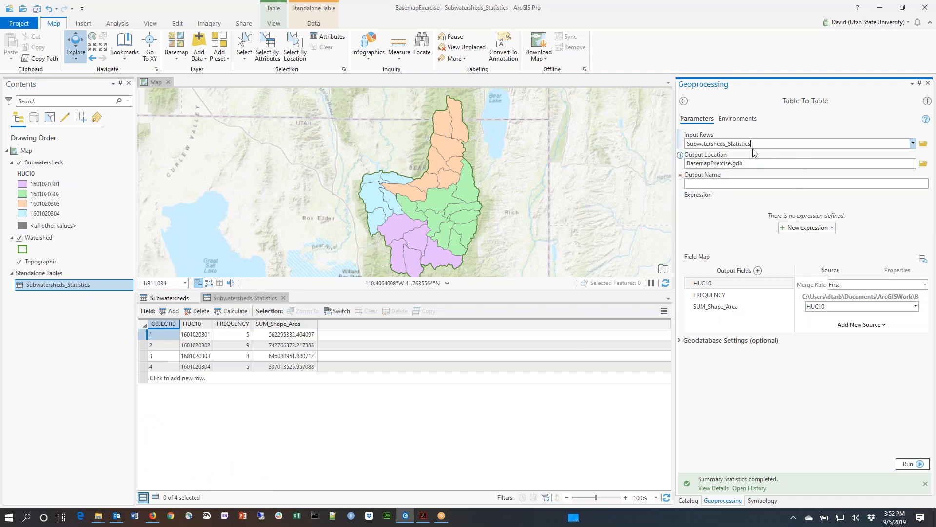
# Step: Switch to File Explorer, check the contents of the BasemapExercise folder, and return to ArcGIS Pro
pyautogui.click(98, 518)
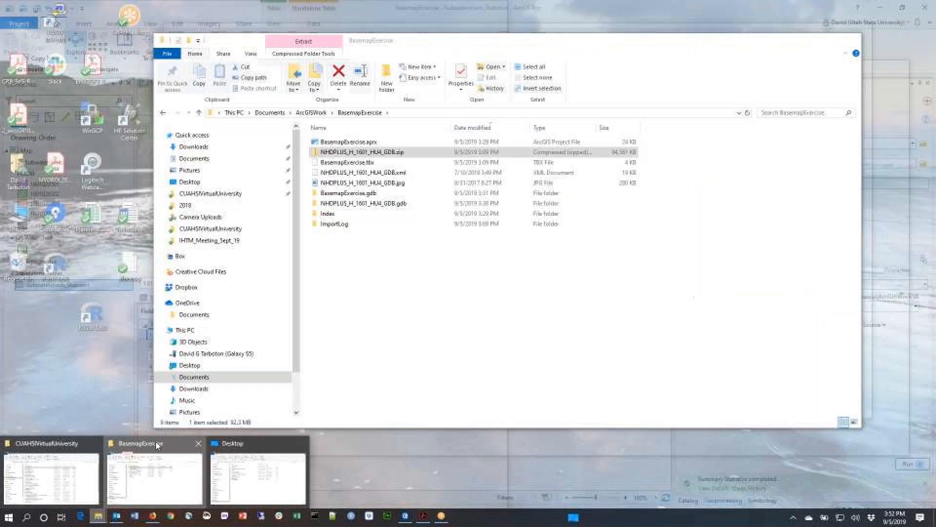
pyautogui.click(156, 442)
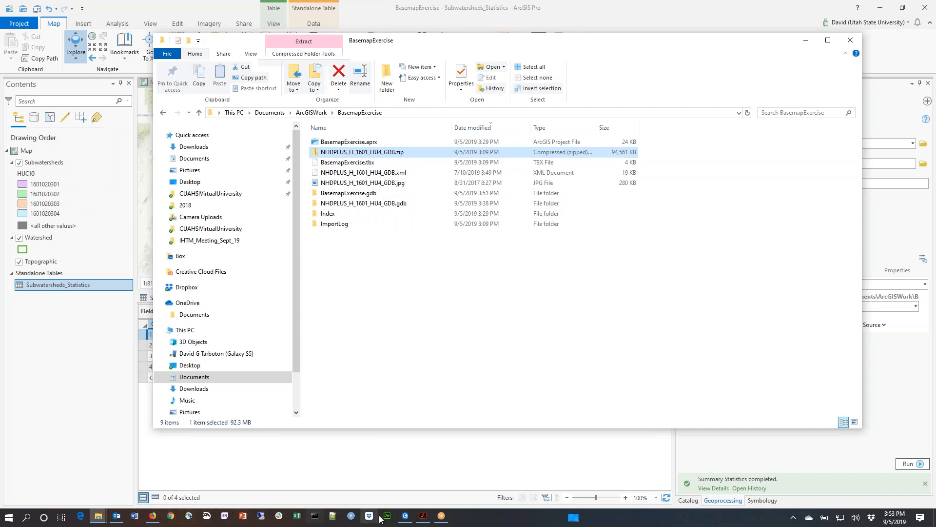
pyautogui.click(403, 518)
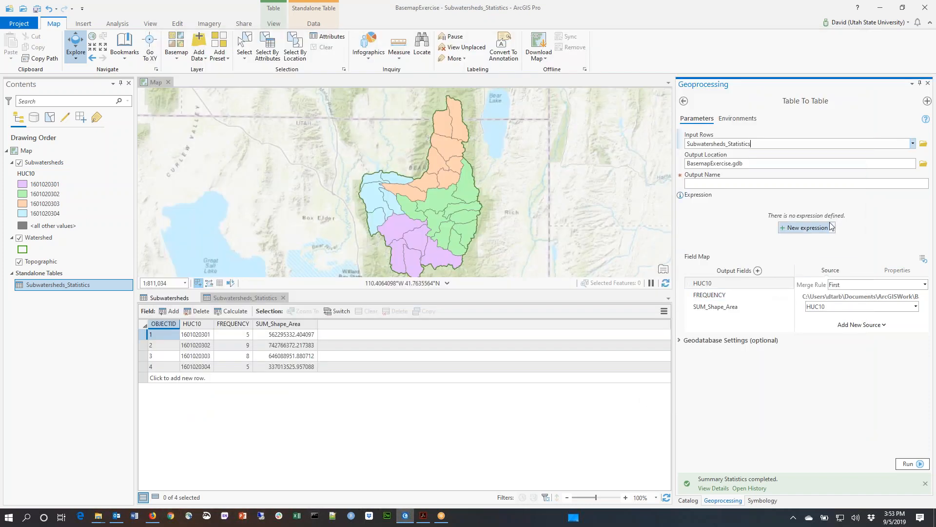
# Step: Set the export's output location to the BasemapExercise folder and its output name to SubwatershedStats.csv
pyautogui.click(923, 166)
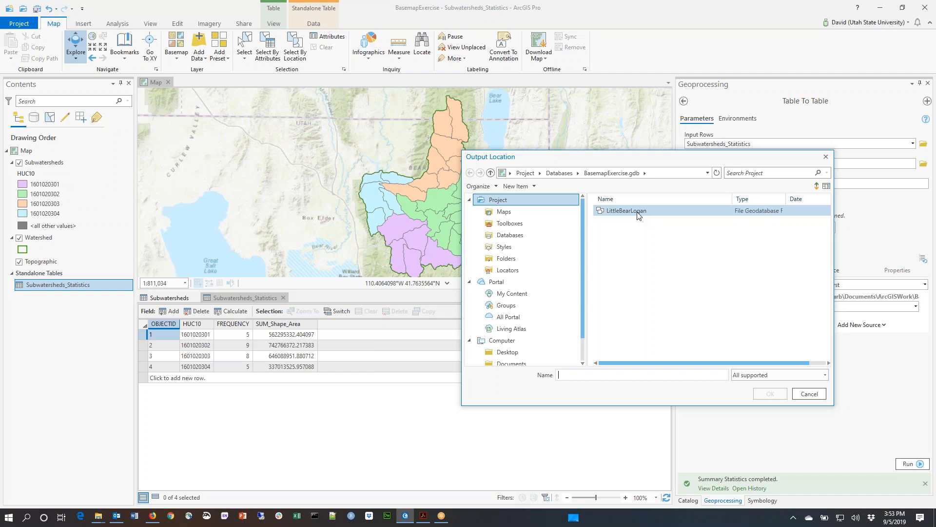
pyautogui.click(514, 261)
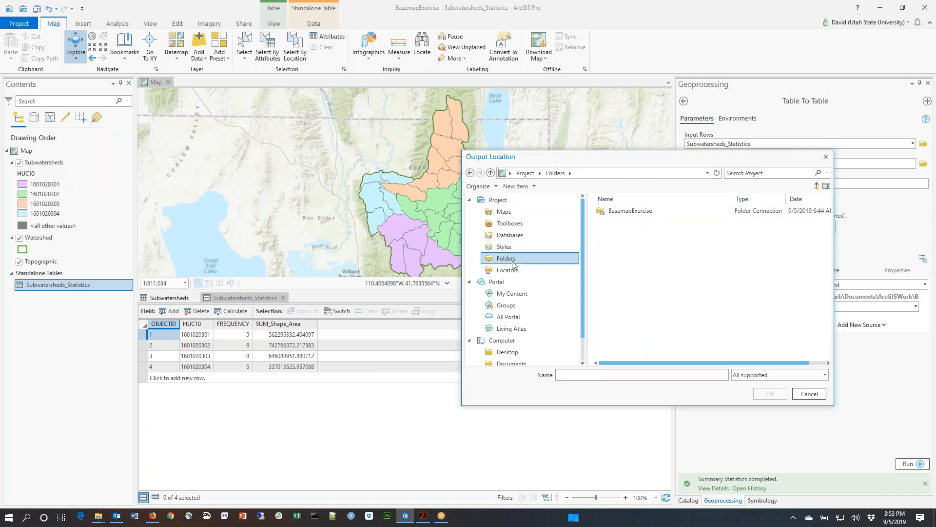
pyautogui.click(626, 216)
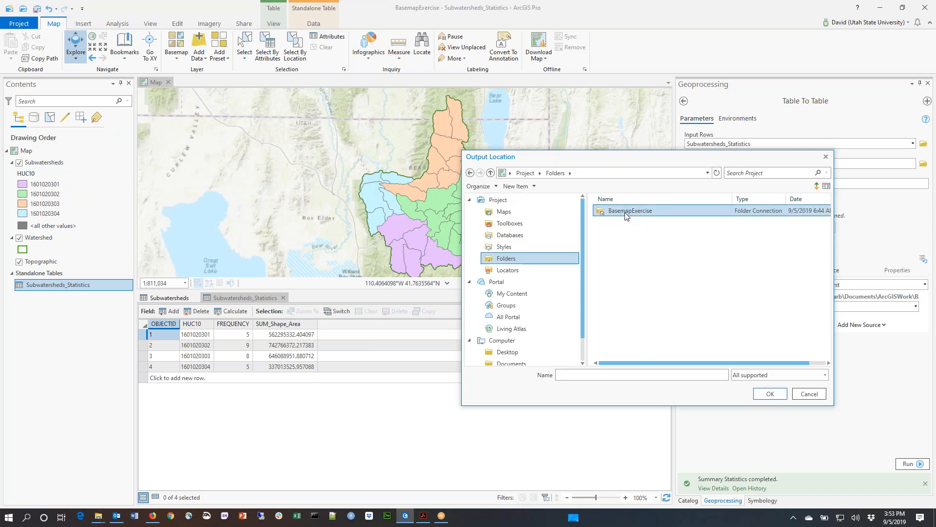
pyautogui.click(769, 393)
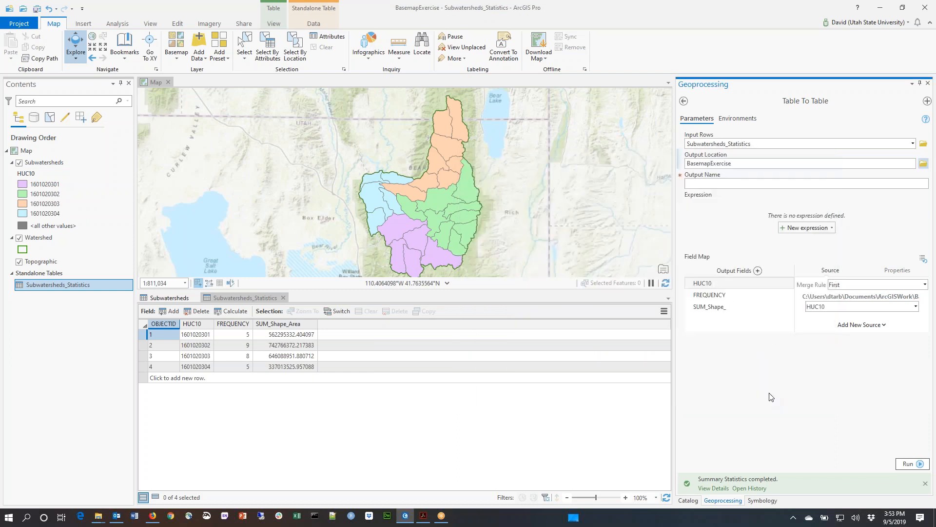
pyautogui.click(783, 186)
pyautogui.write('SubwatershedStats.csv')
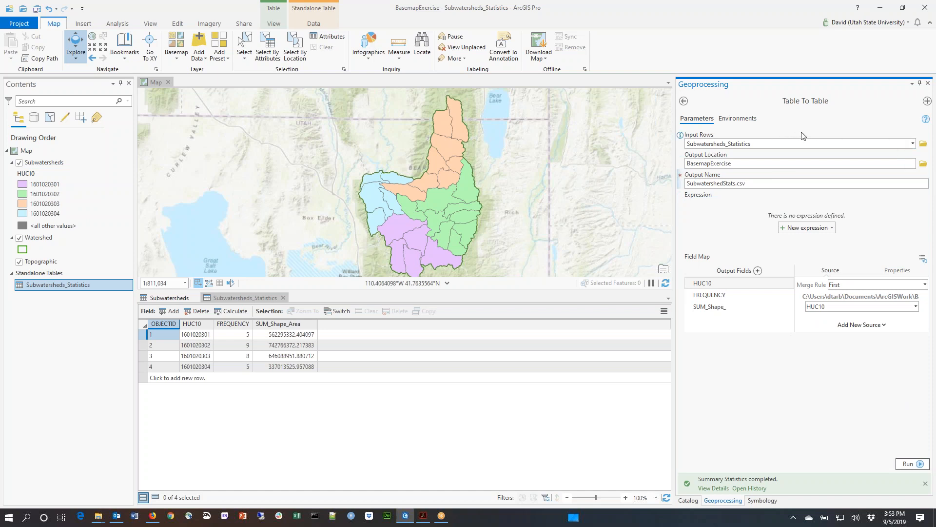
# Step: Read the Table To Table tool's online help for its summary, supported table formats and usage notes
pyautogui.moveTo(925, 125)
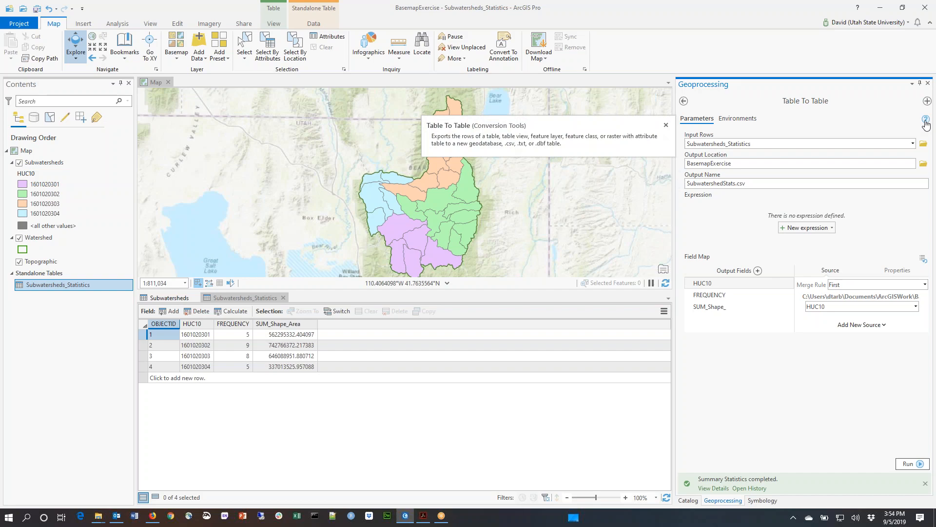
pyautogui.click(926, 124)
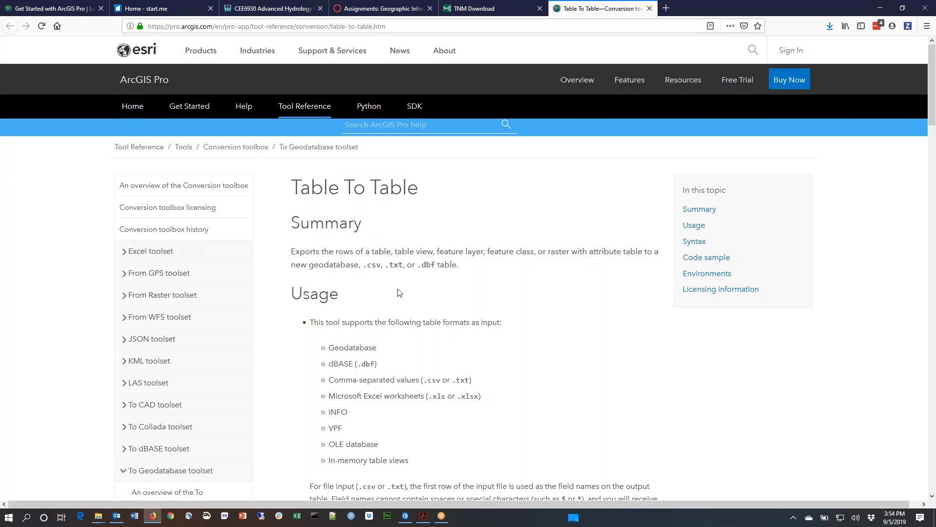
pyautogui.scroll(-2, 560, 368)
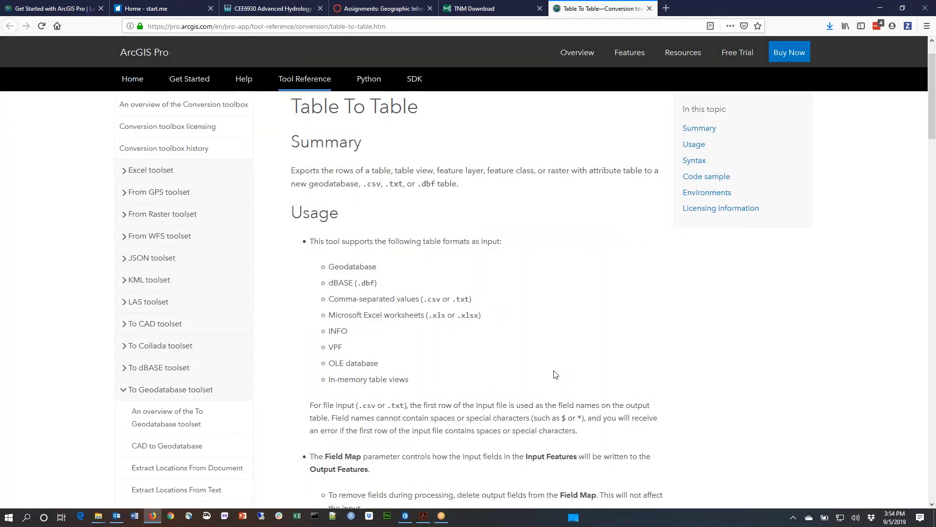
pyautogui.scroll(2, 537, 368)
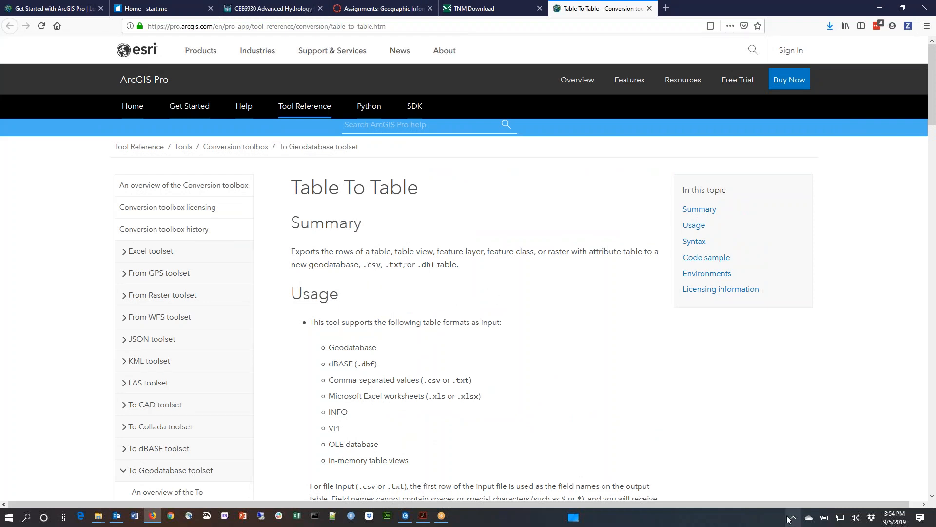
pyautogui.scroll(-7, 643, 435)
pyautogui.scroll(-4, 487, 292)
pyautogui.scroll(3, 488, 293)
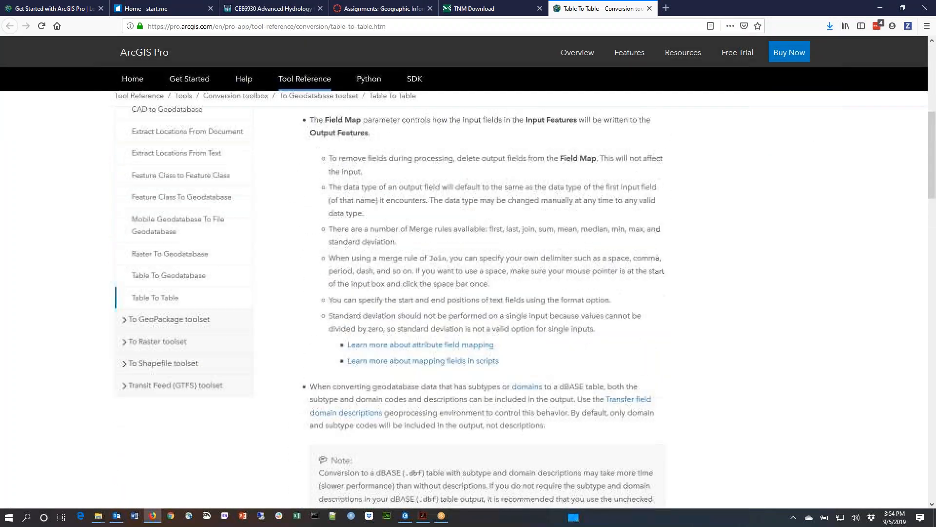
pyautogui.scroll(4, 488, 293)
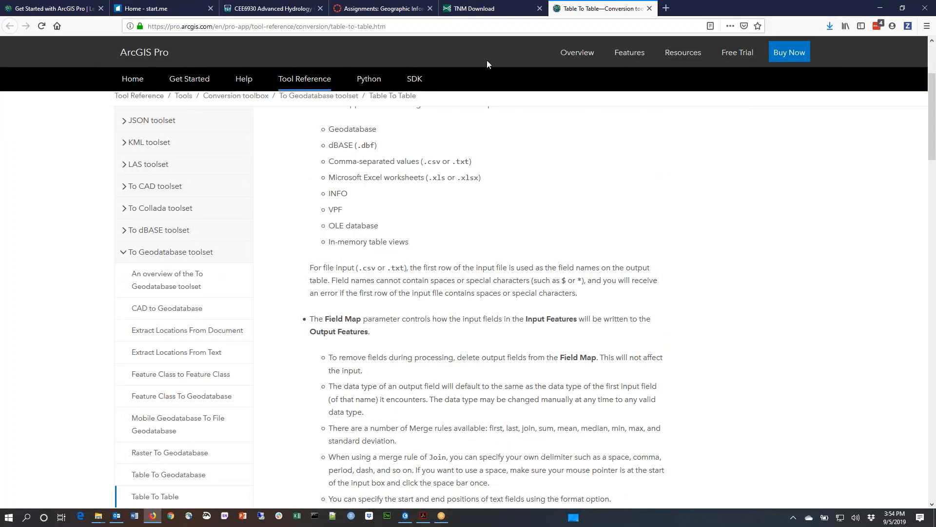
# Step: Return to ArcGIS Pro and run the Table To Table export
pyautogui.click(406, 516)
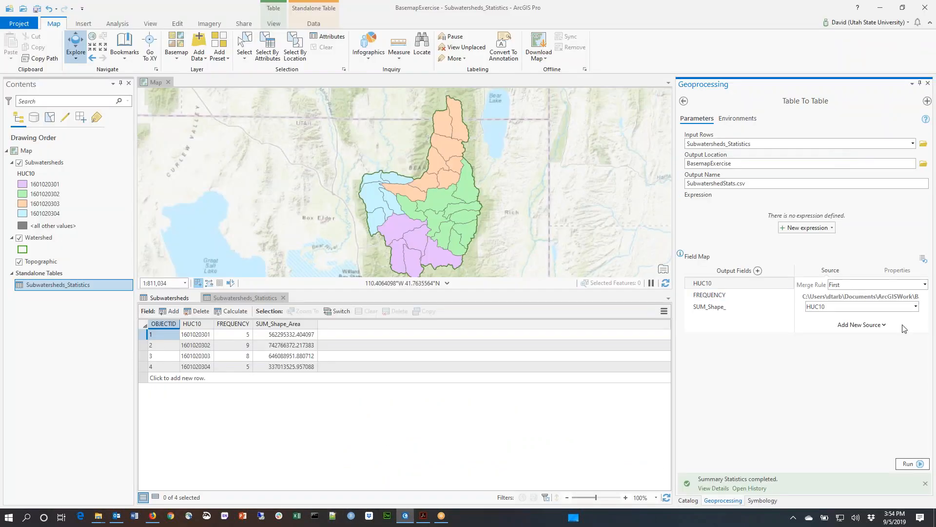
pyautogui.click(920, 464)
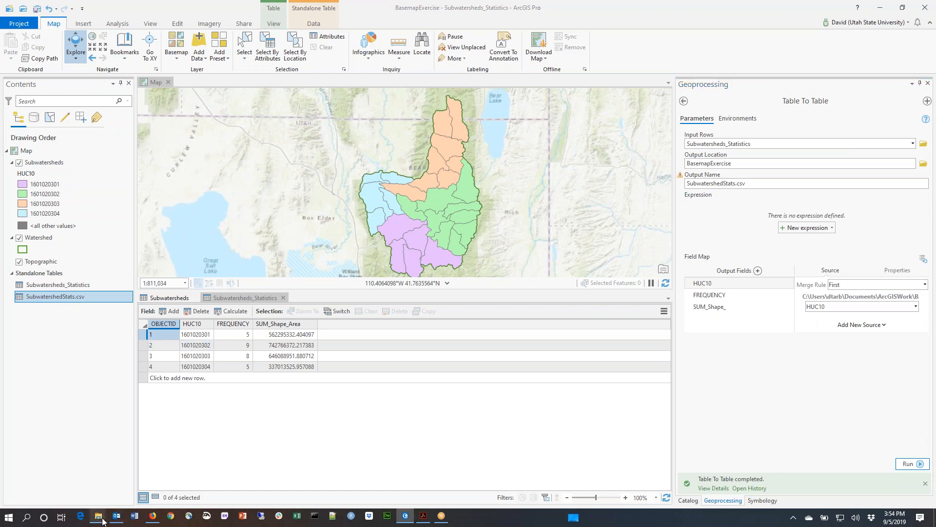
# Step: Open SubwatershedStats.csv in Excel from the BasemapExercise folder and widen the HUC10 and SUM_Shape_ columns
pyautogui.moveTo(98, 515)
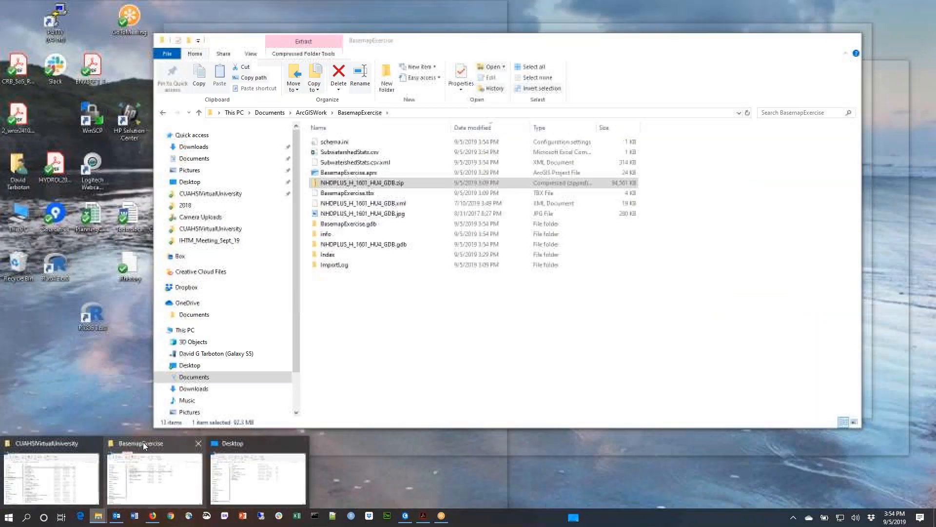
pyautogui.click(144, 443)
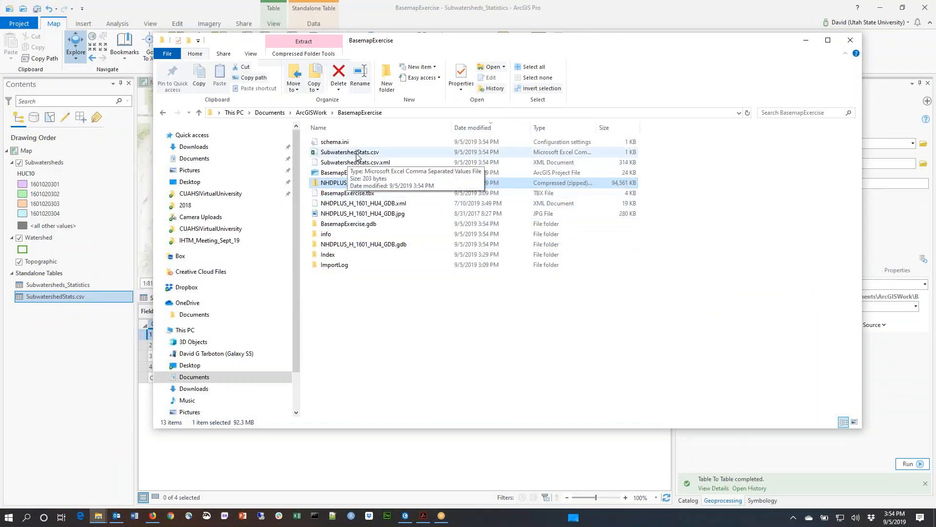
pyautogui.doubleClick(357, 154)
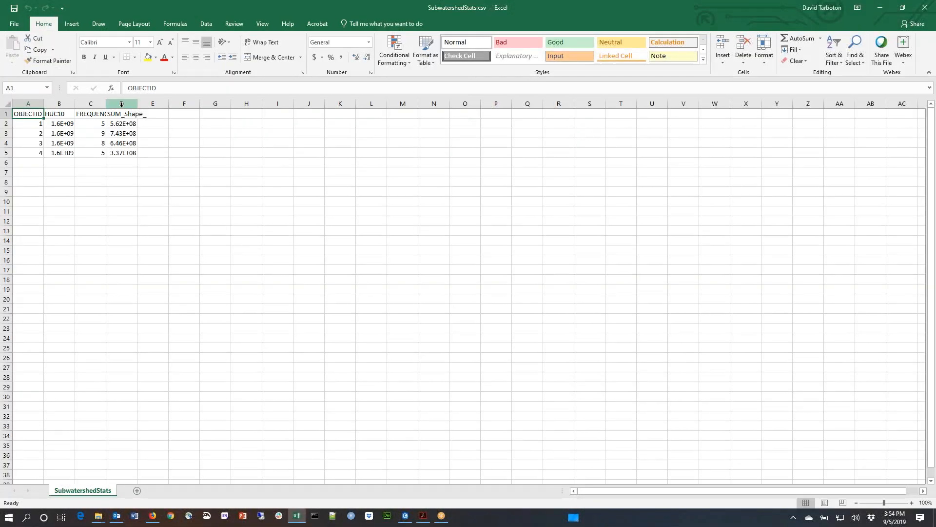
pyautogui.moveTo(138, 103); pyautogui.dragTo(180, 102)
pyautogui.moveTo(77, 103); pyautogui.dragTo(124, 103)
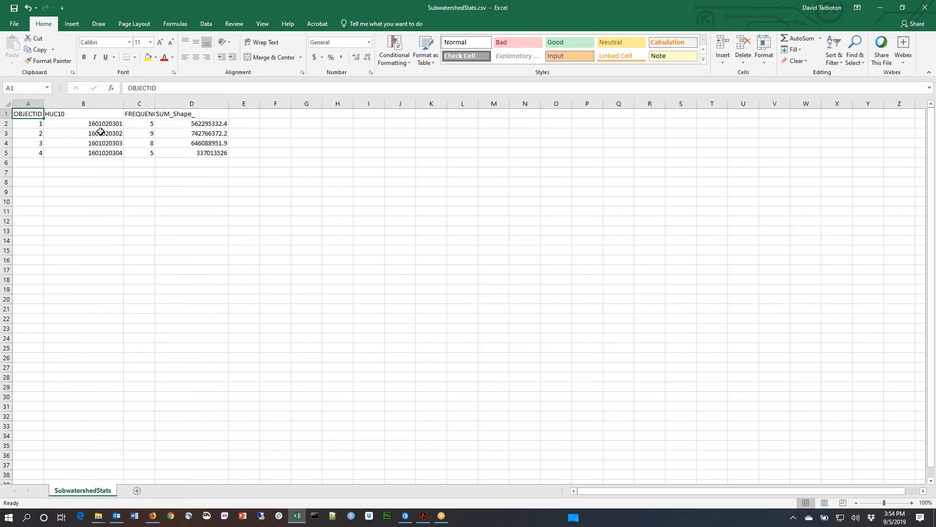
pyautogui.click(244, 123)
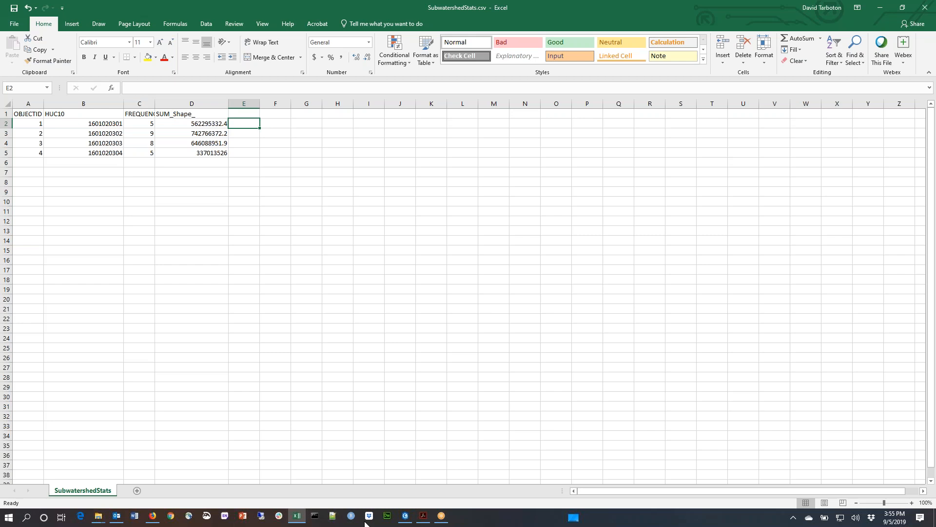
# Step: Return to ArcGIS Pro and create a new ANSI portrait layout of Letter size, 8.5 by 11 inches
pyautogui.click(402, 520)
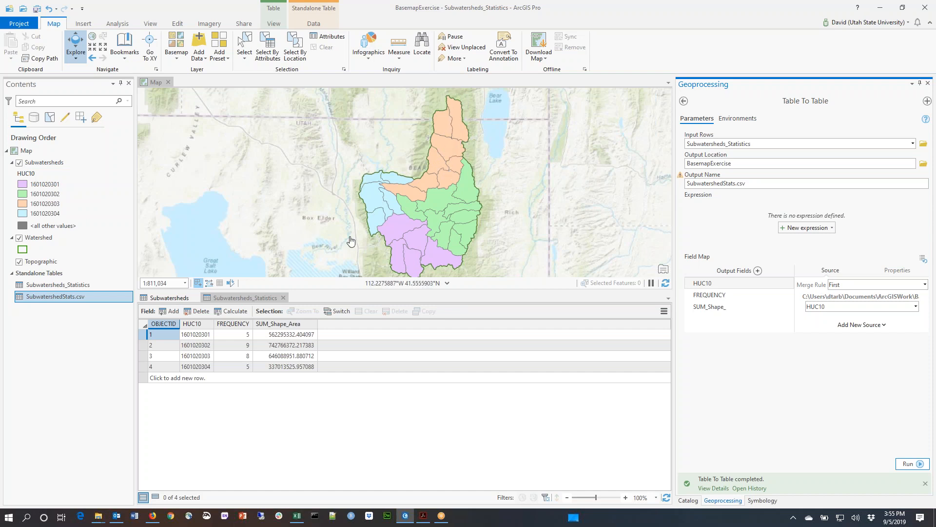
pyautogui.click(84, 23)
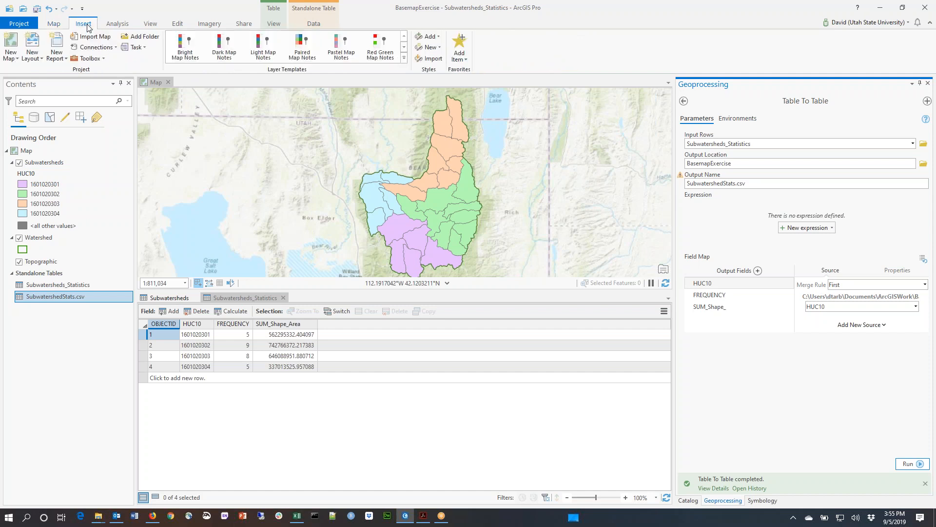
pyautogui.click(33, 47)
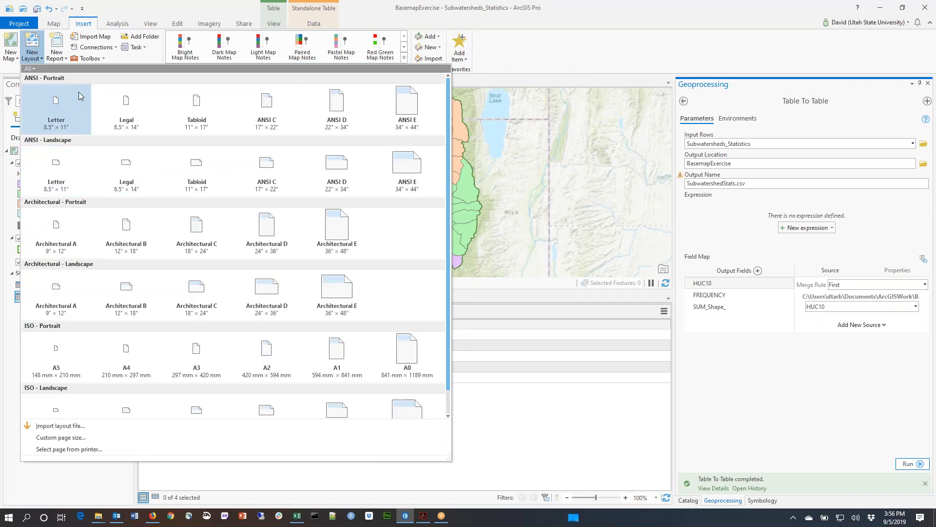
pyautogui.click(55, 101)
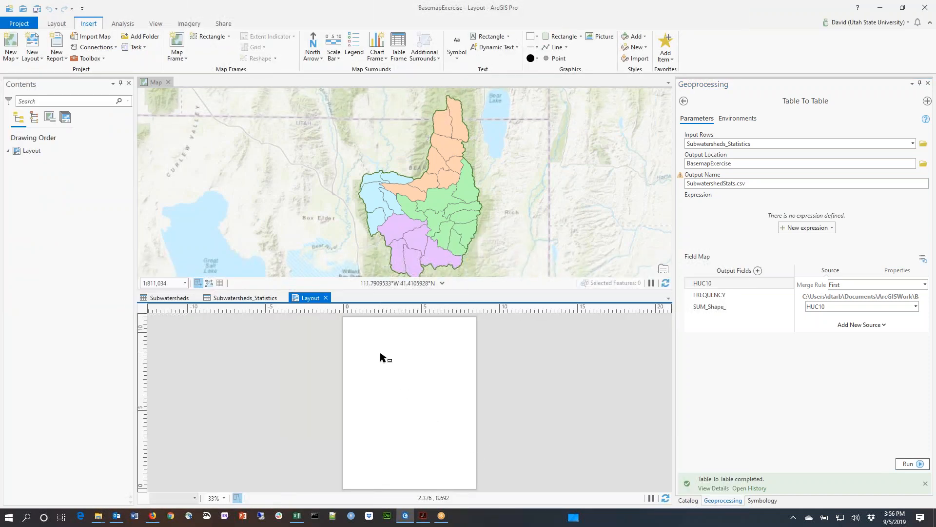
# Step: Try to draw a map frame on the blank layout page
pyautogui.moveTo(368, 337); pyautogui.dragTo(455, 457)
pyautogui.click(24, 153)
pyautogui.moveTo(367, 347); pyautogui.dragTo(461, 462)
pyautogui.rightClick(445, 445)
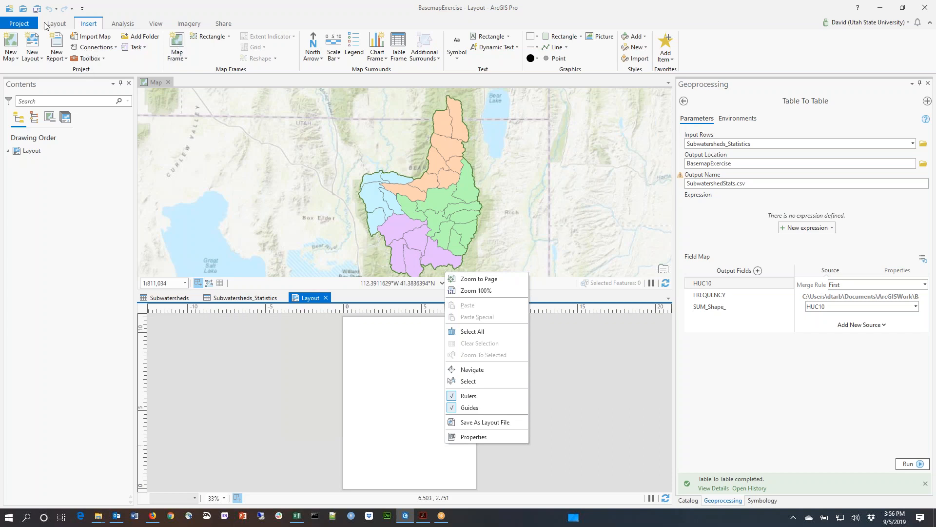
# Step: Insert a new map into the project
pyautogui.click(12, 46)
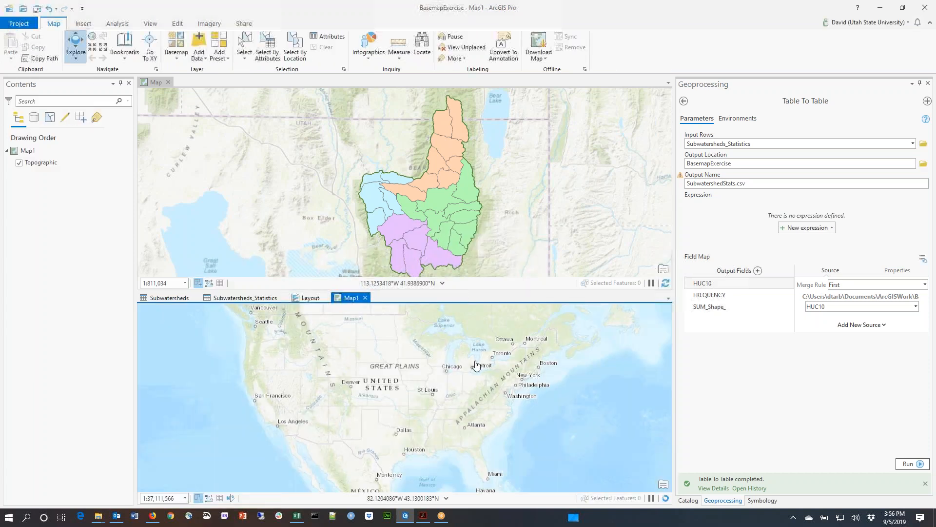
# Step: Close the Map1 view and select the blank layout in the drawing order
pyautogui.click(365, 298)
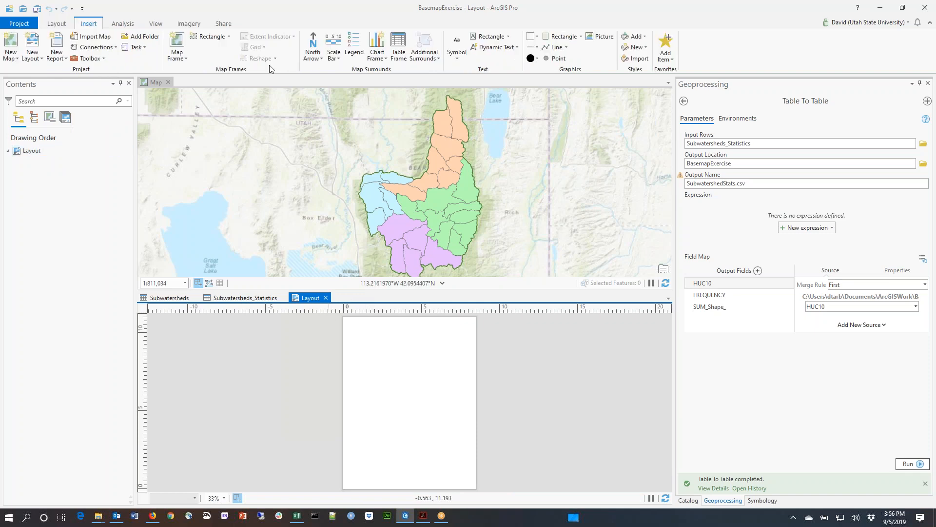
pyautogui.click(63, 25)
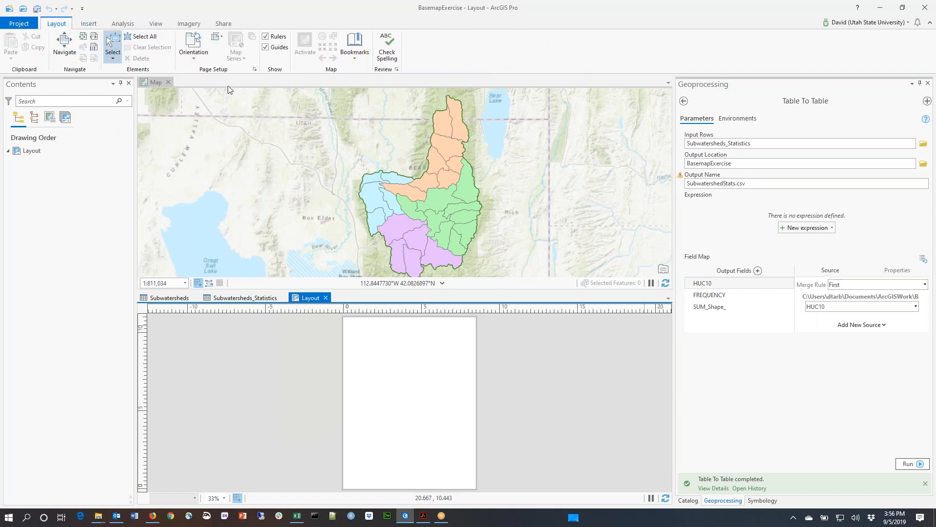
pyautogui.click(48, 152)
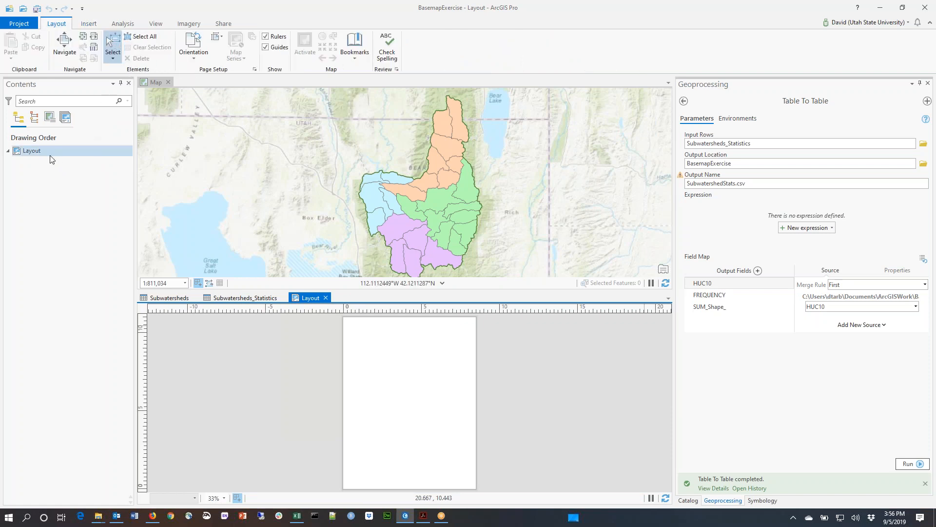
pyautogui.rightClick(48, 153)
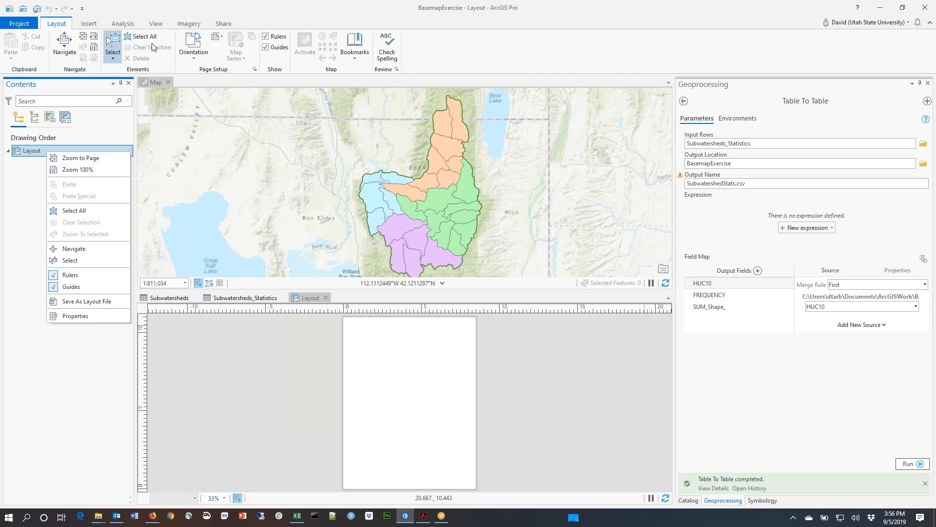
# Step: Draw a map frame showing the Map at its 1:811,034 extent in the middle of the layout page
pyautogui.click(85, 27)
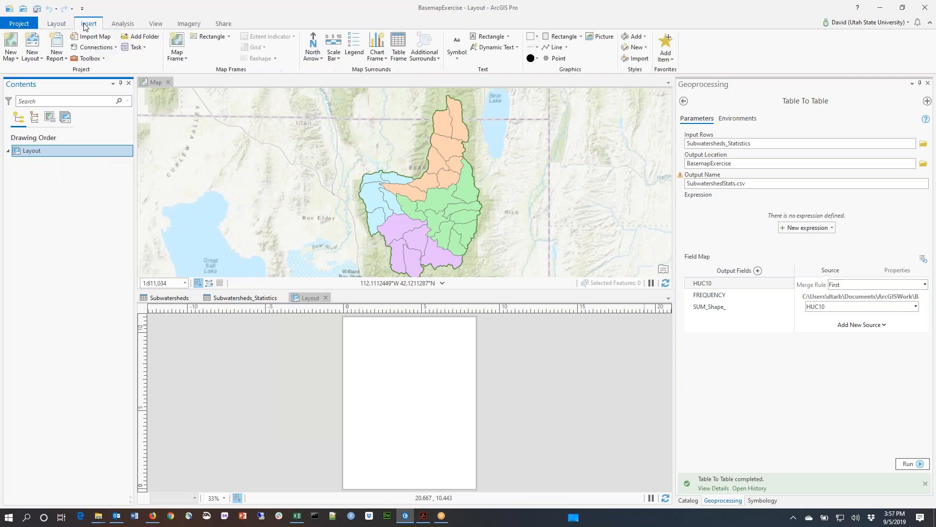
pyautogui.click(183, 59)
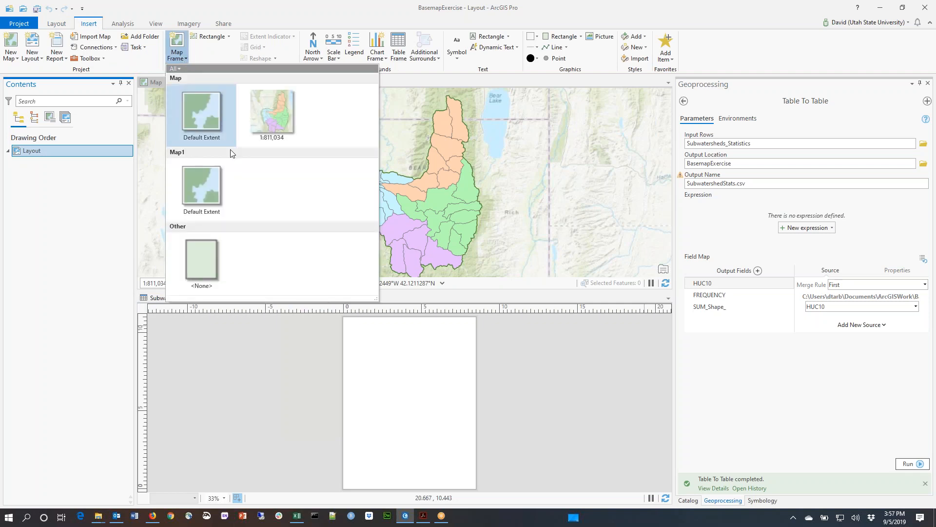
pyautogui.click(267, 117)
pyautogui.moveTo(362, 350)
pyautogui.mouseDown()
pyautogui.moveTo(383, 386)
pyautogui.moveTo(457, 455)
pyautogui.mouseUp()
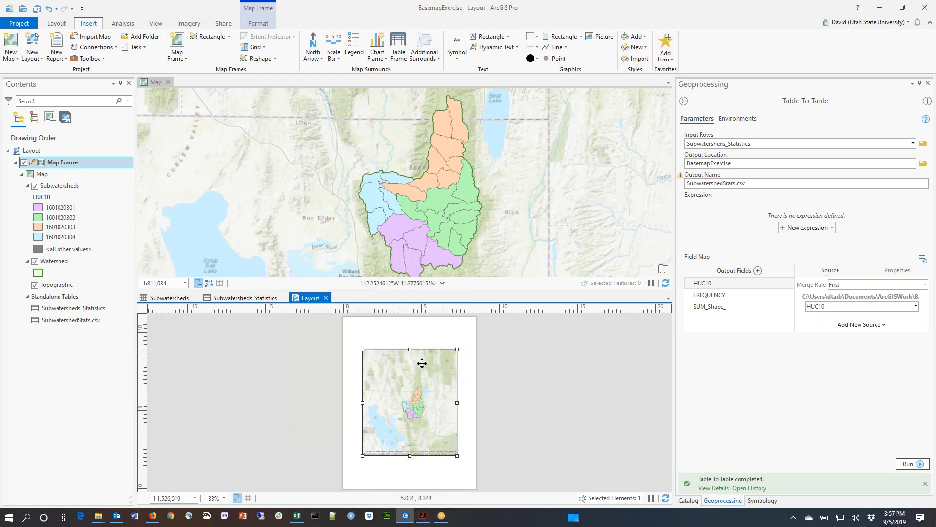
# Step: Insert the solid black triangular north arrow and place it in the upper-left corner of the map frame
pyautogui.click(316, 54)
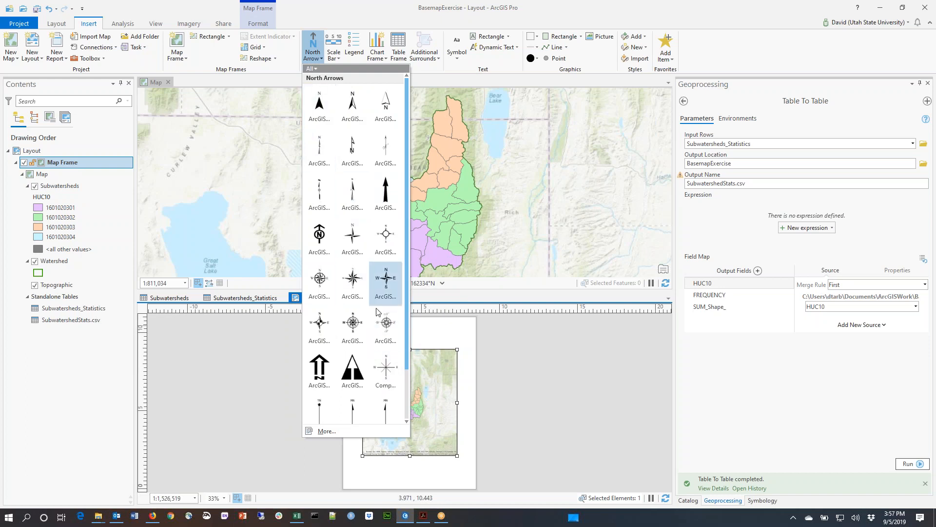
pyautogui.click(352, 367)
pyautogui.moveTo(386, 381); pyautogui.dragTo(414, 411)
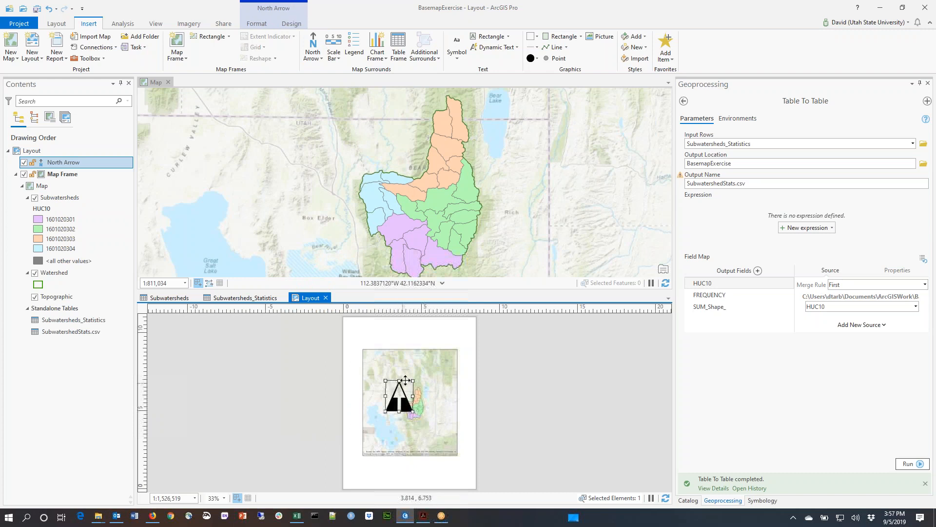
pyautogui.moveTo(405, 381); pyautogui.dragTo(383, 359)
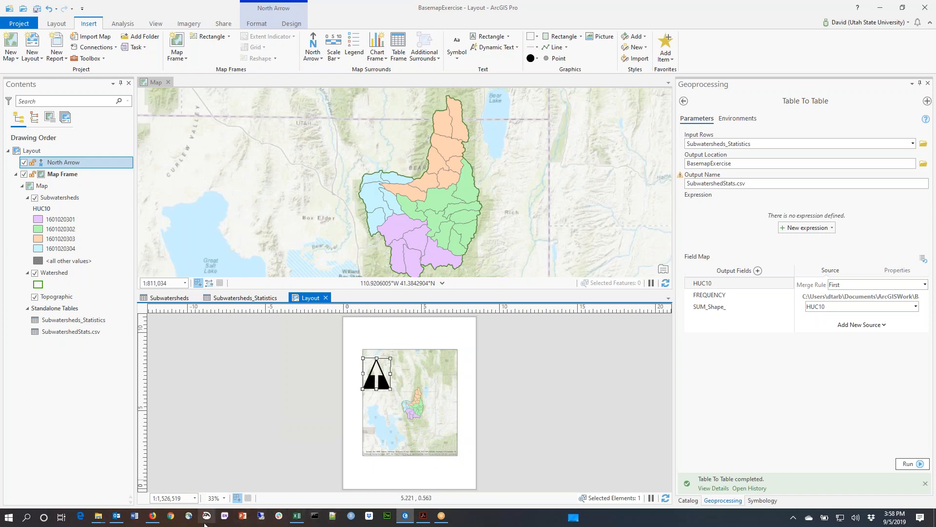
# Step: Switch to Exercise1.pdf in Acrobat, read the "Where is My Stuff?" section on page 30, and return to ArcGIS Pro
pyautogui.click(423, 521)
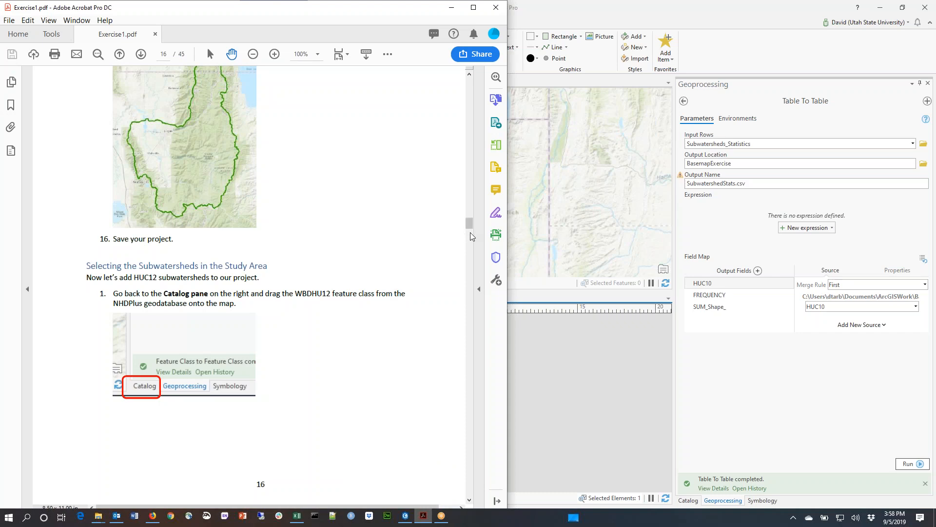
pyautogui.moveTo(469, 225); pyautogui.dragTo(489, 356)
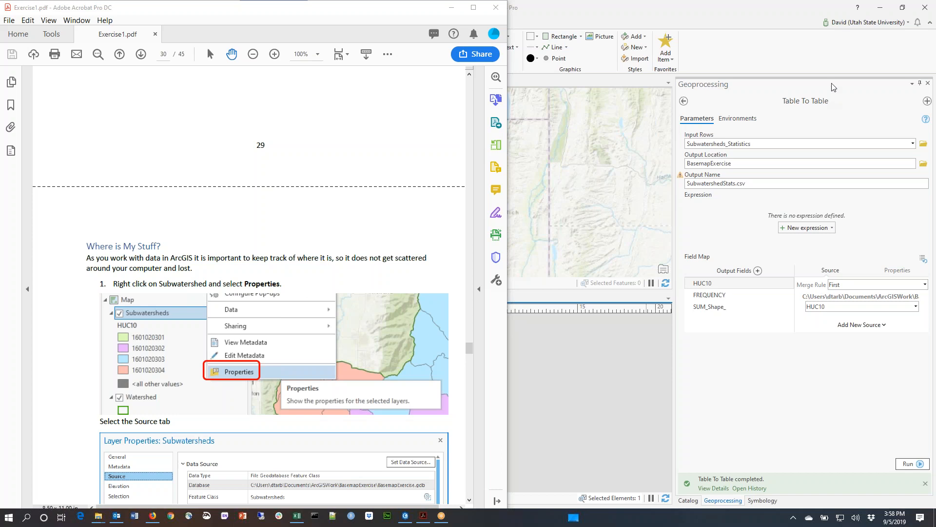
pyautogui.click(750, 9)
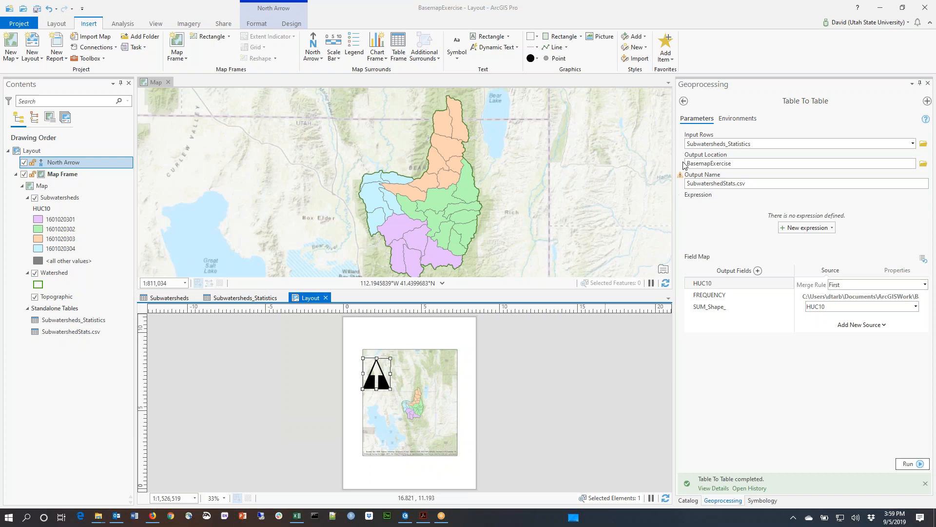
# Step: Close the Layout and Subwatersheds_Statistics views and open Calculate Field for the Subwatersheds table's HUC10 field
pyautogui.click(326, 297)
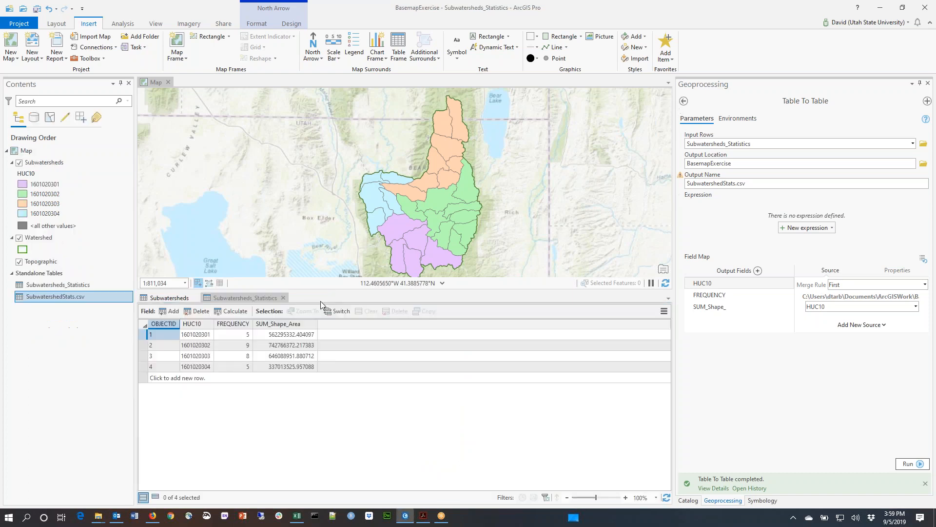
pyautogui.click(283, 298)
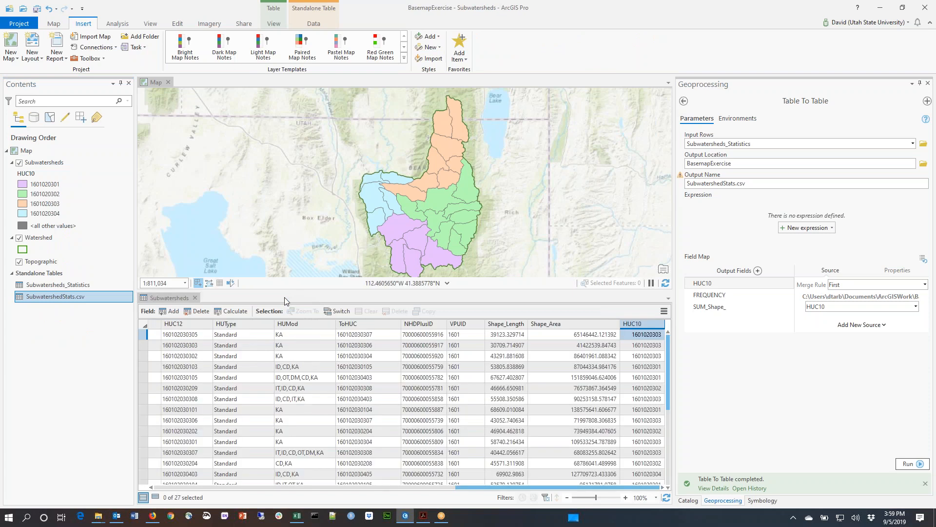
pyautogui.rightClick(649, 327)
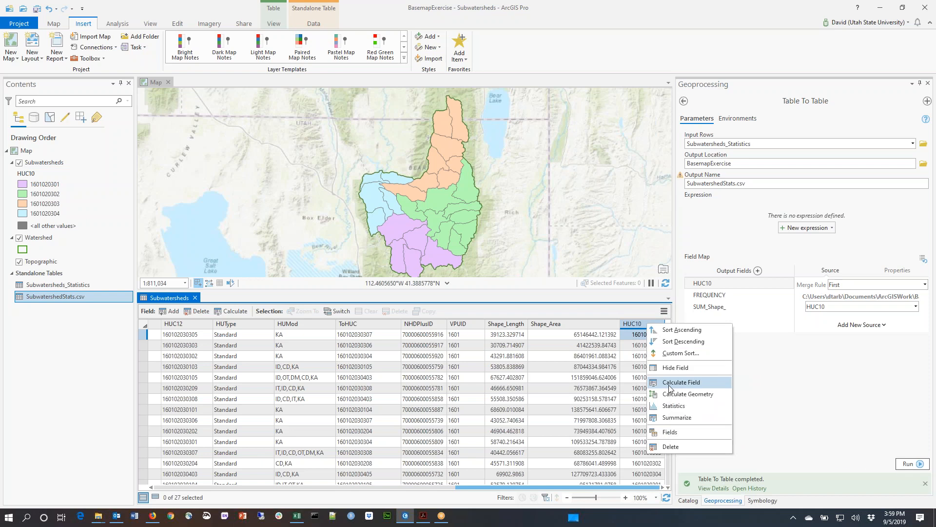
pyautogui.click(669, 383)
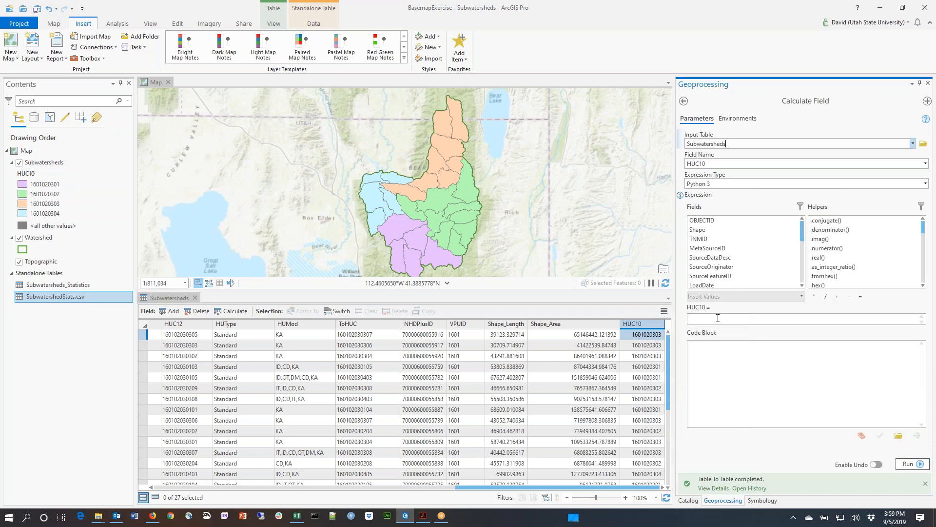
# Step: Enter int(!HUC12!)/100 as the HUC10 expression, taking HUC12 from the available fields
pyautogui.click(710, 319)
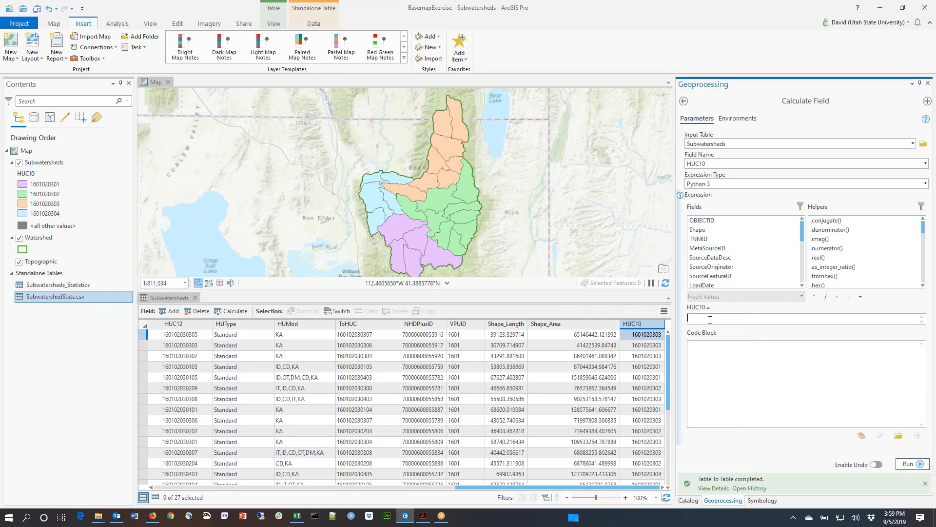
pyautogui.write('int(')
pyautogui.scroll(-1, 804, 237)
pyautogui.moveTo(803, 237); pyautogui.dragTo(805, 254)
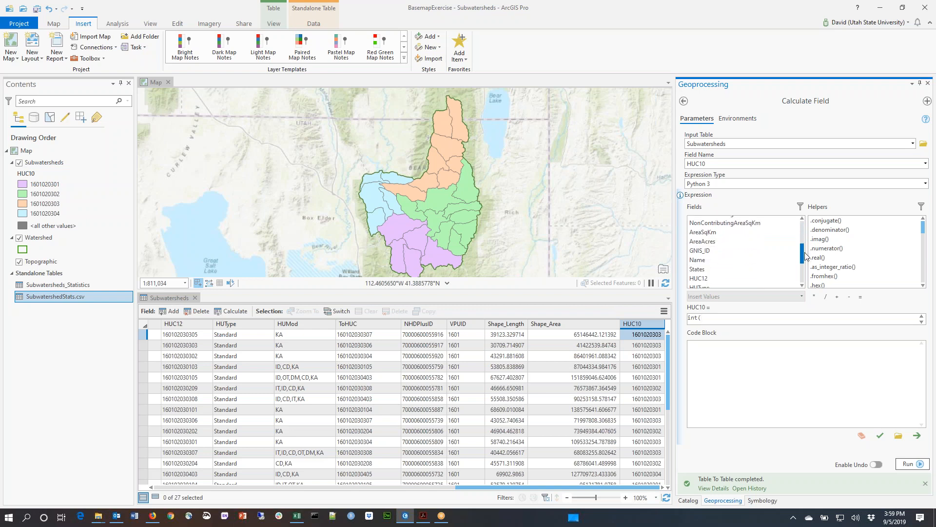
pyautogui.doubleClick(713, 279)
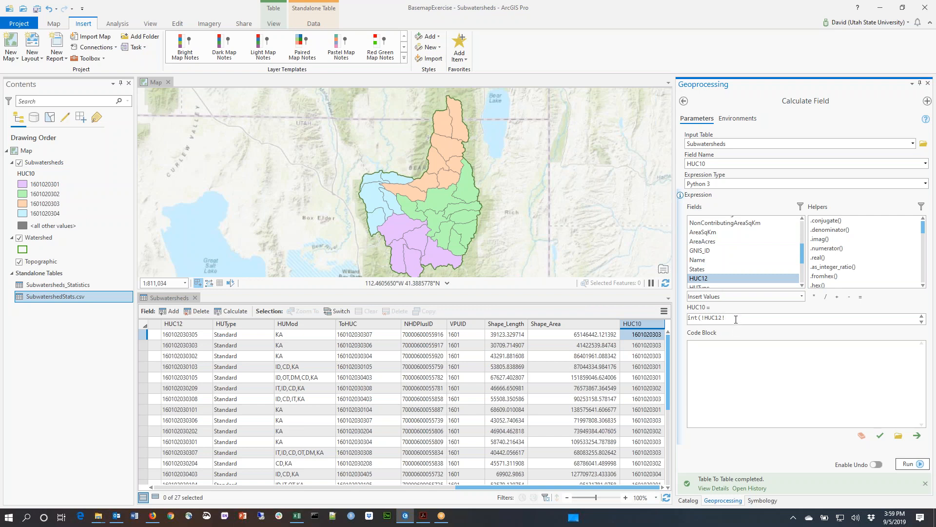
pyautogui.click(735, 319)
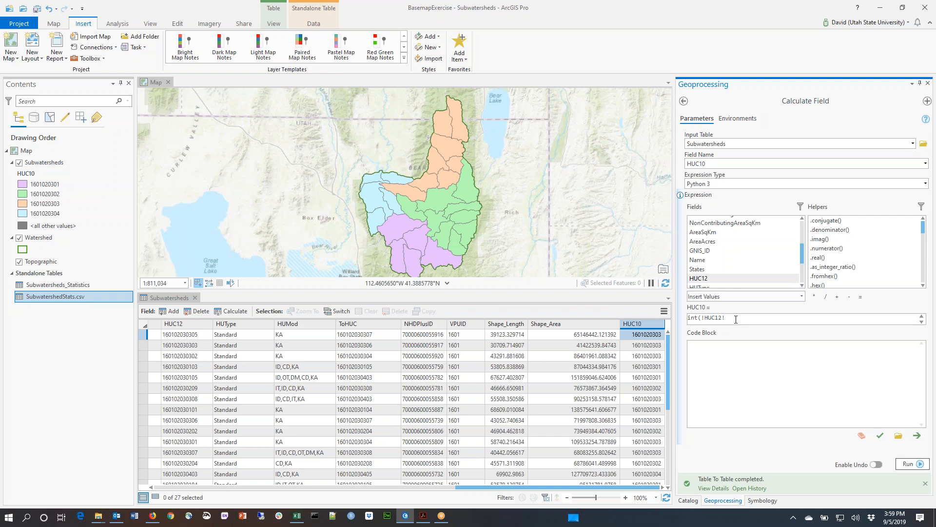
pyautogui.write(')/100')
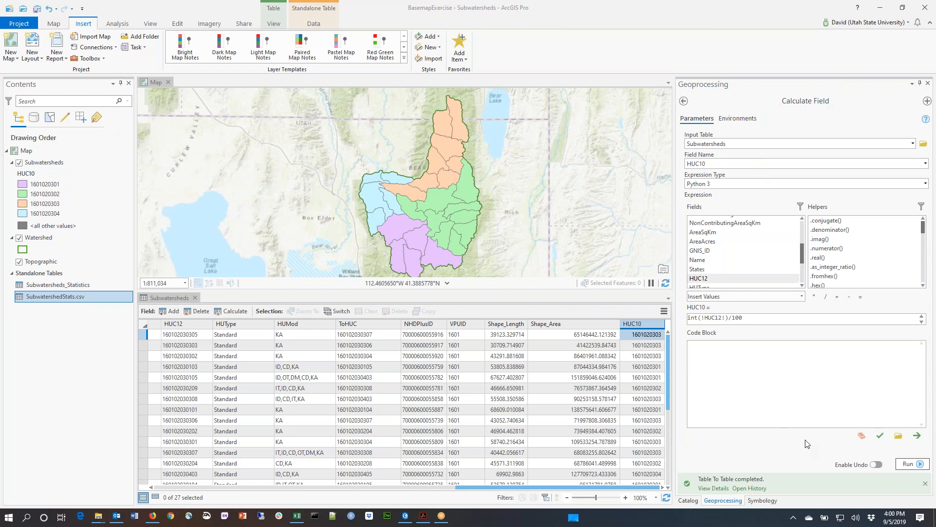
pyautogui.click(726, 454)
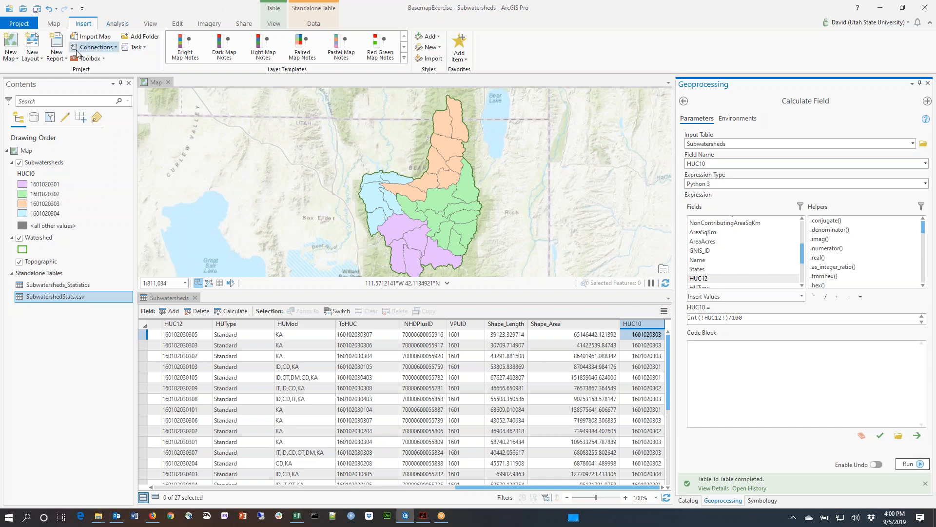
# Step: Create a second ANSI portrait Letter layout, 8.5 by 11 inches, and draw a map frame with the Map's 1:811,034 extent
pyautogui.click(32, 54)
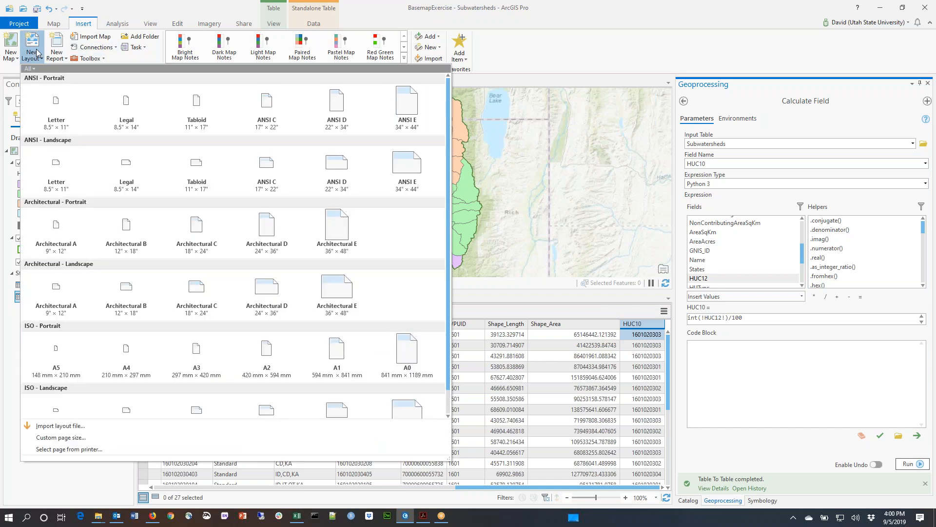
pyautogui.click(54, 113)
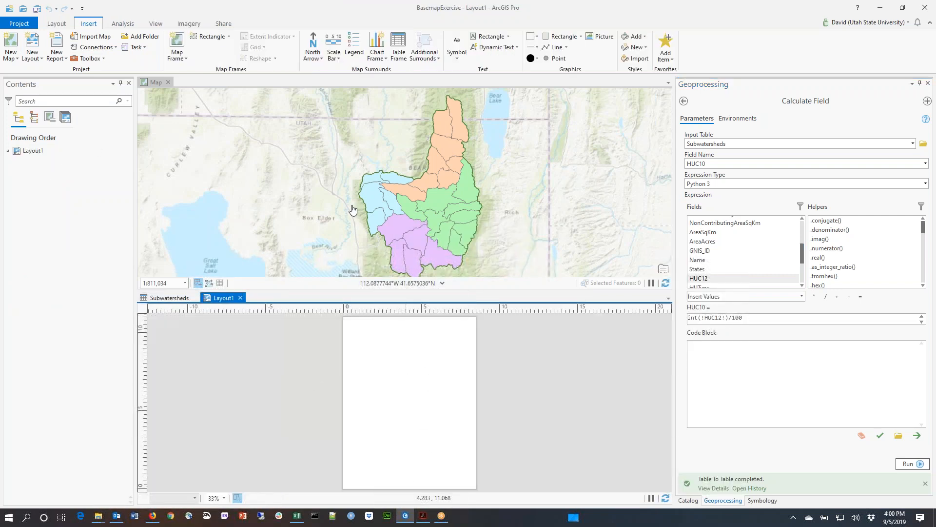
pyautogui.click(179, 59)
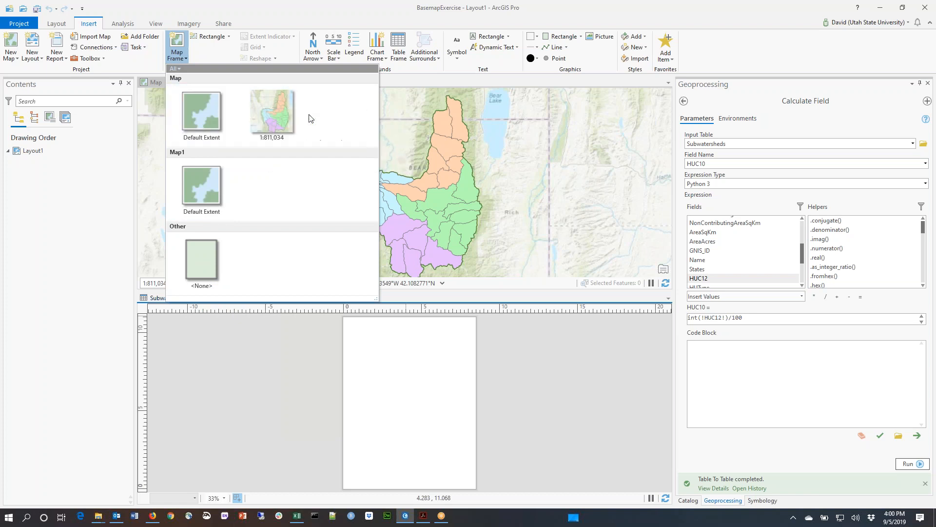
pyautogui.click(282, 117)
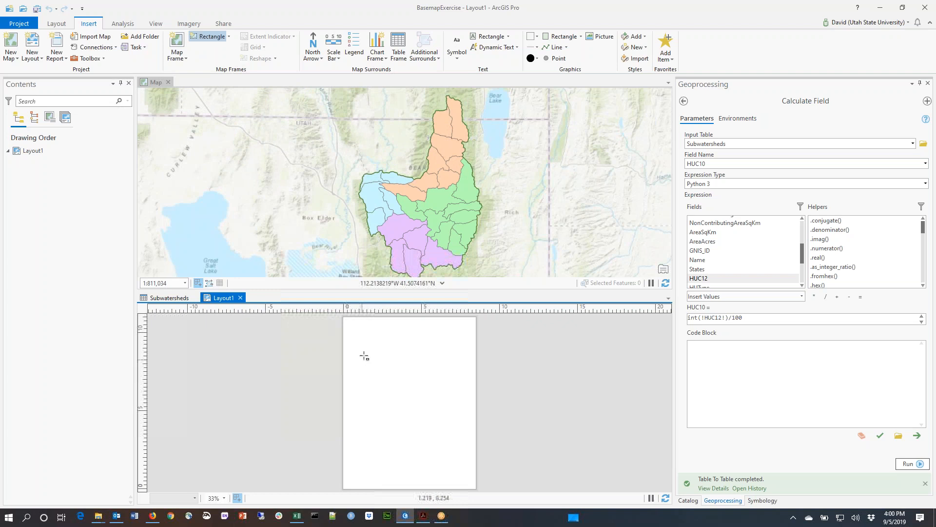
pyautogui.moveTo(365, 348)
pyautogui.mouseDown()
pyautogui.moveTo(456, 441)
pyautogui.moveTo(464, 468)
pyautogui.mouseUp()
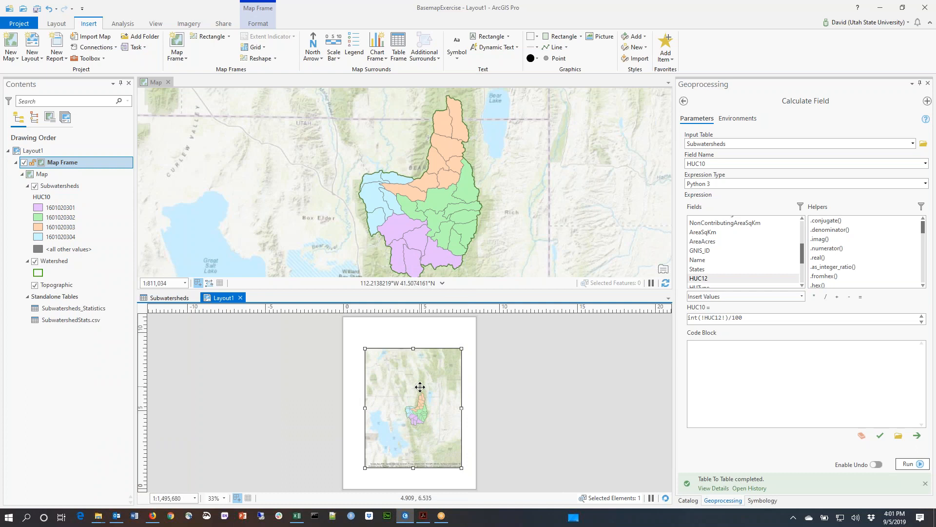
# Step: Reposition the map frame on the new layout page, shifting it up and then slightly back toward the page centre
pyautogui.moveTo(418, 387); pyautogui.dragTo(413, 369)
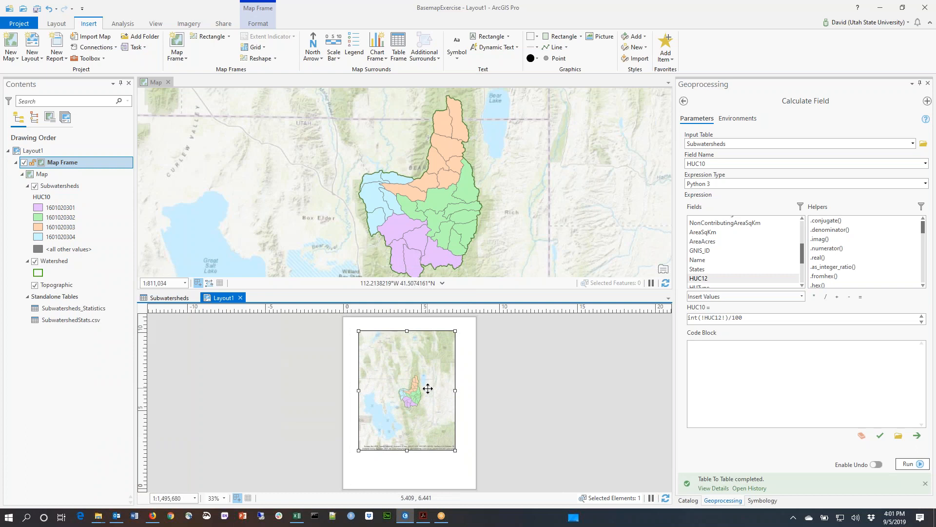
pyautogui.moveTo(428, 388); pyautogui.dragTo(436, 397)
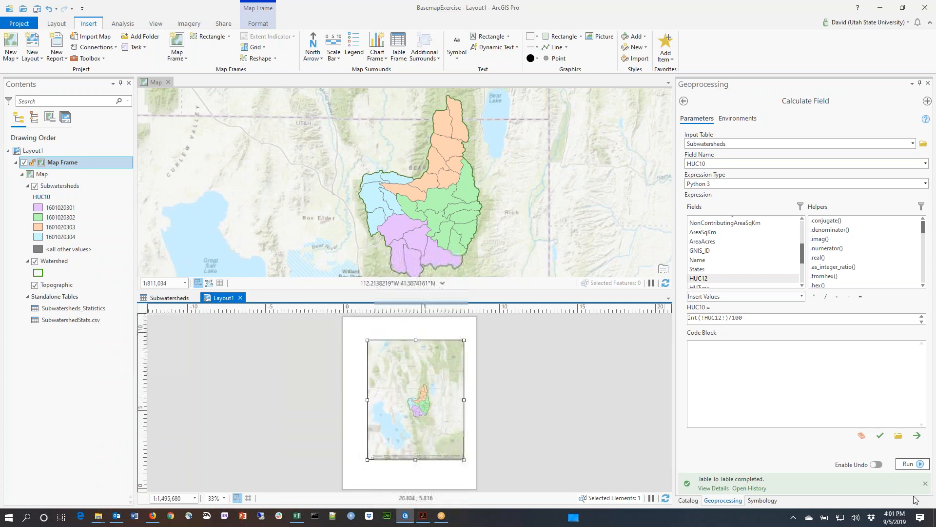
# Step: Switch to File Explorer and examine the project files in the BasemapExercise folder
pyautogui.click(872, 516)
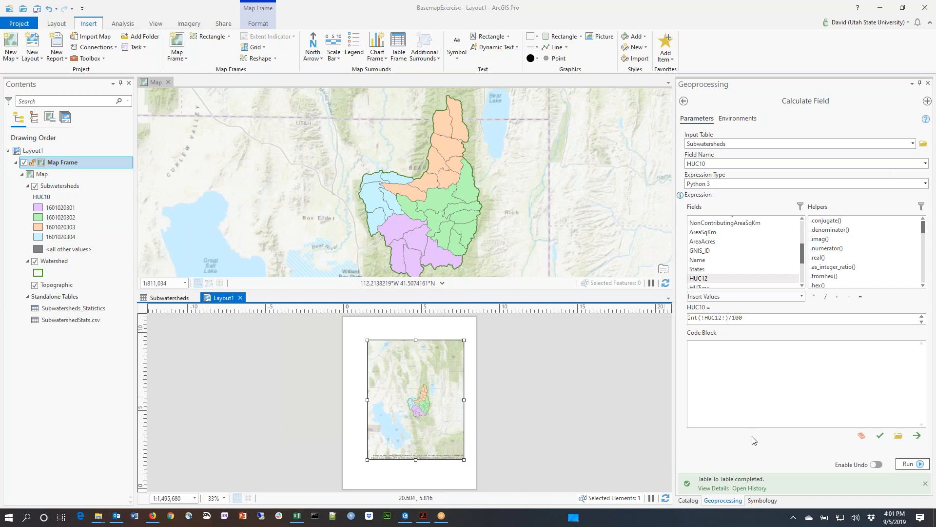
pyautogui.moveTo(688, 488)
pyautogui.moveTo(100, 521)
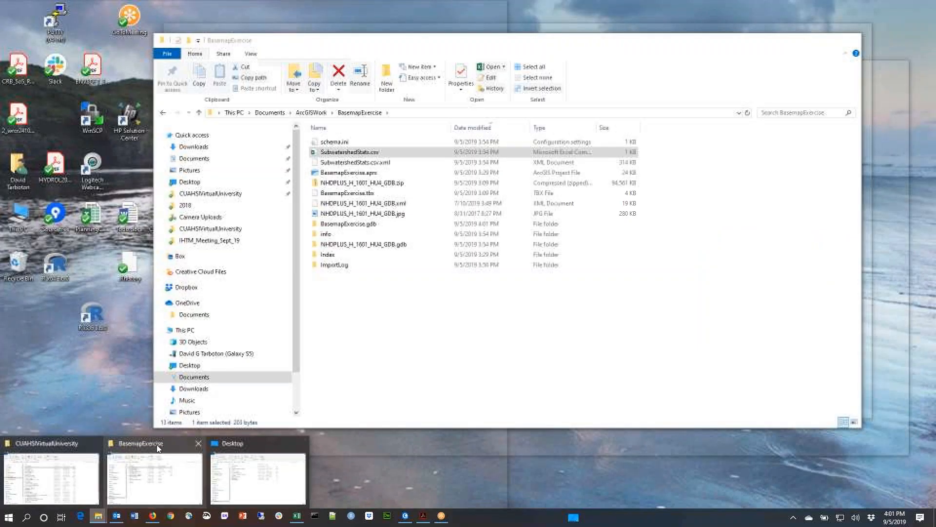
pyautogui.click(157, 444)
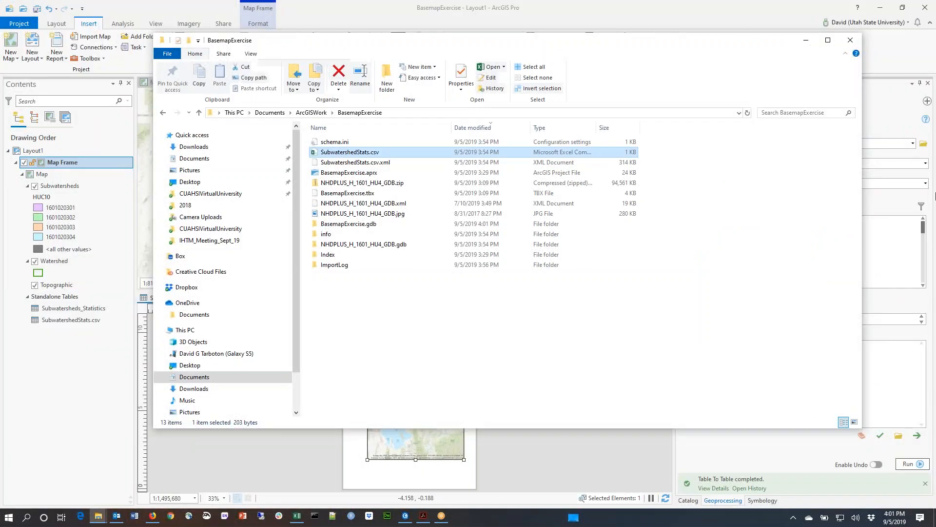
pyautogui.click(866, 166)
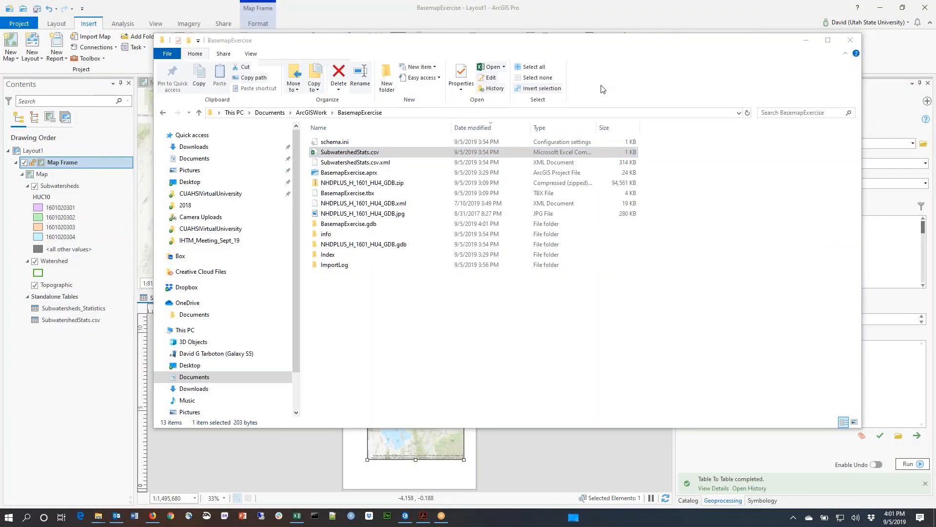
pyautogui.click(396, 44)
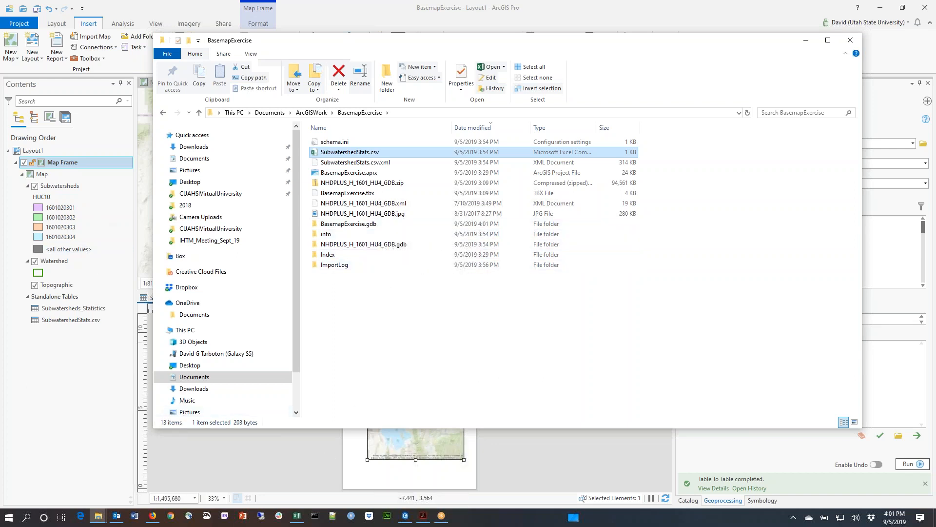
# Step: Return to ArcGIS Pro and close the Layout1 view and the Subwatersheds attribute table, leaving only the Map view
pyautogui.click(599, 468)
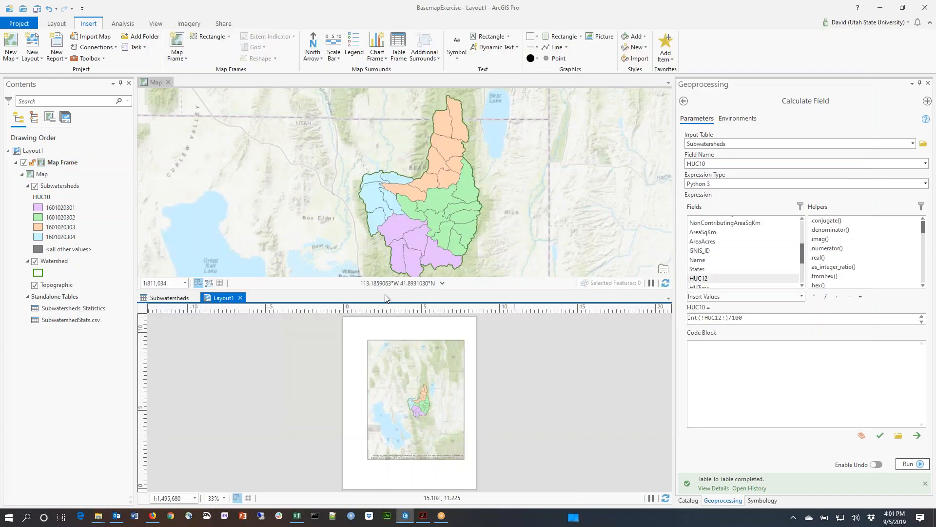
pyautogui.click(240, 298)
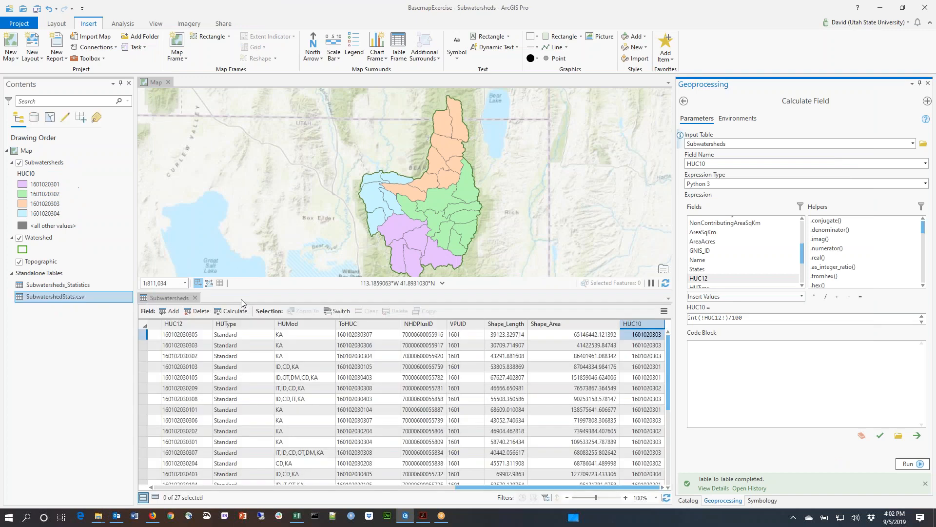
pyautogui.click(195, 299)
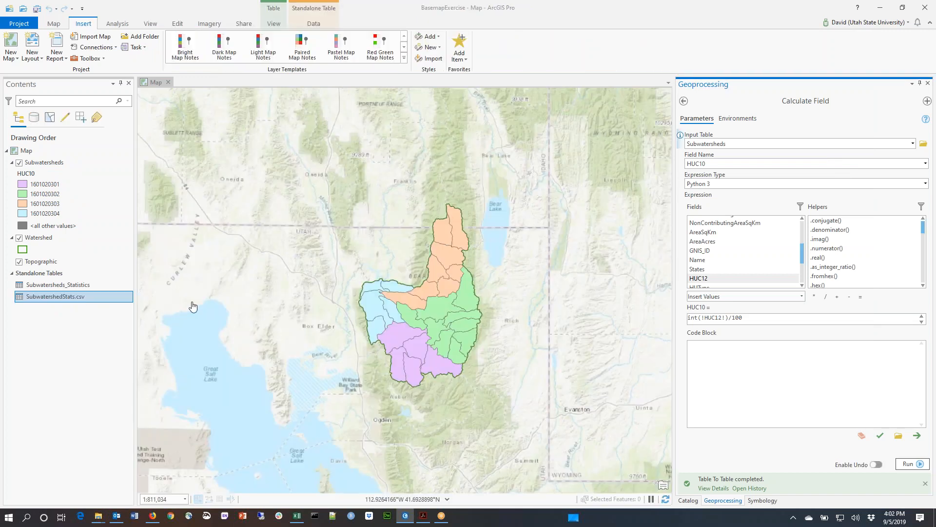
# Step: Examine the Subwatersheds layer's metadata, data source and spatial reference in its layer properties
pyautogui.rightClick(51, 165)
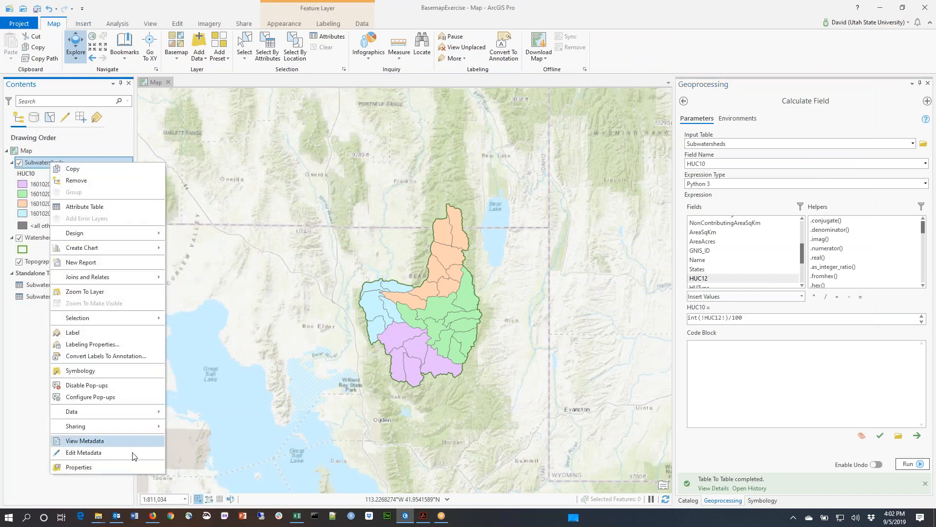
pyautogui.click(127, 465)
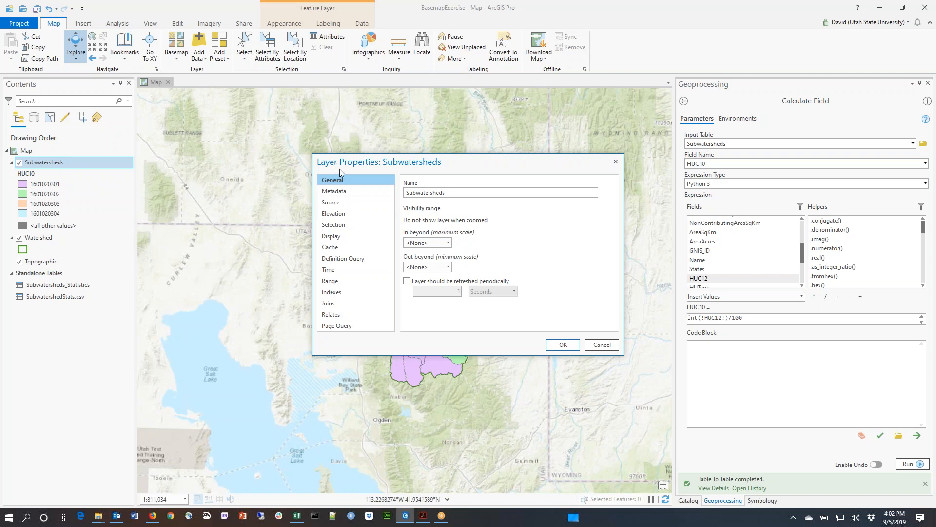
pyautogui.click(340, 204)
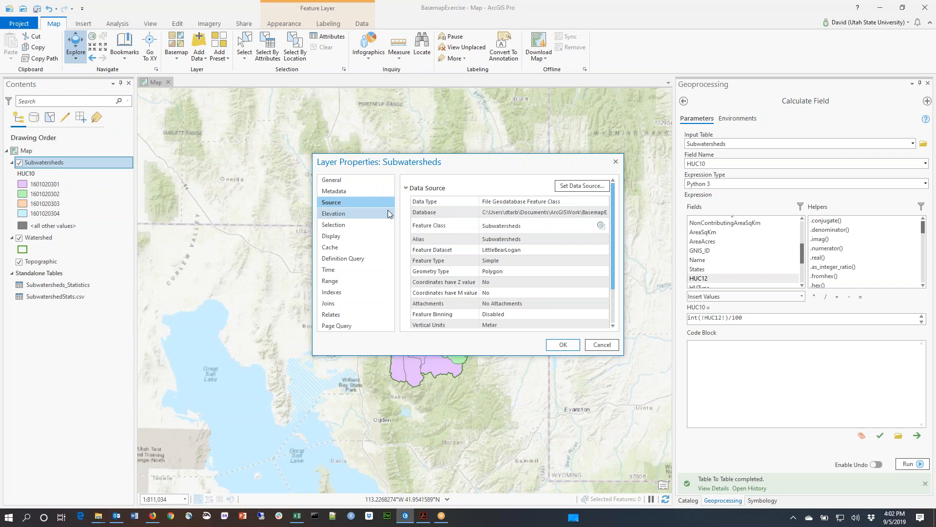
pyautogui.click(361, 181)
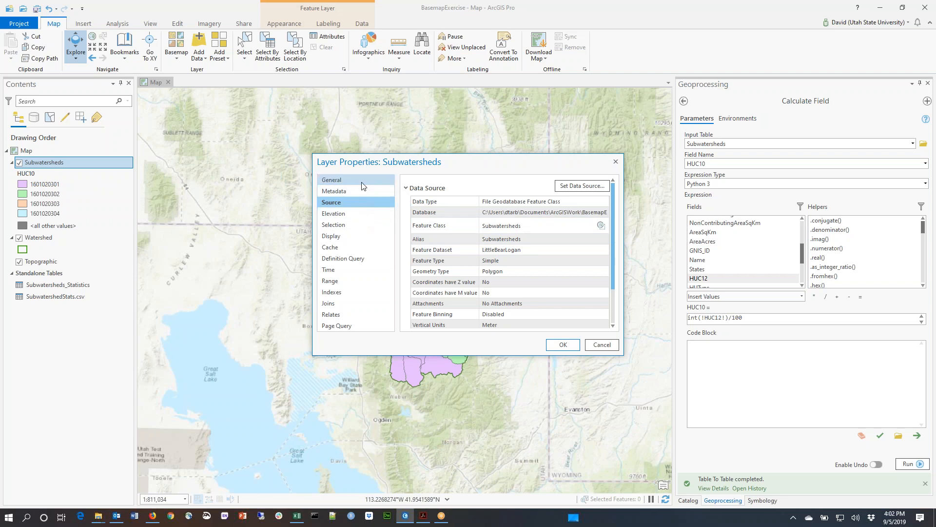
pyautogui.click(357, 196)
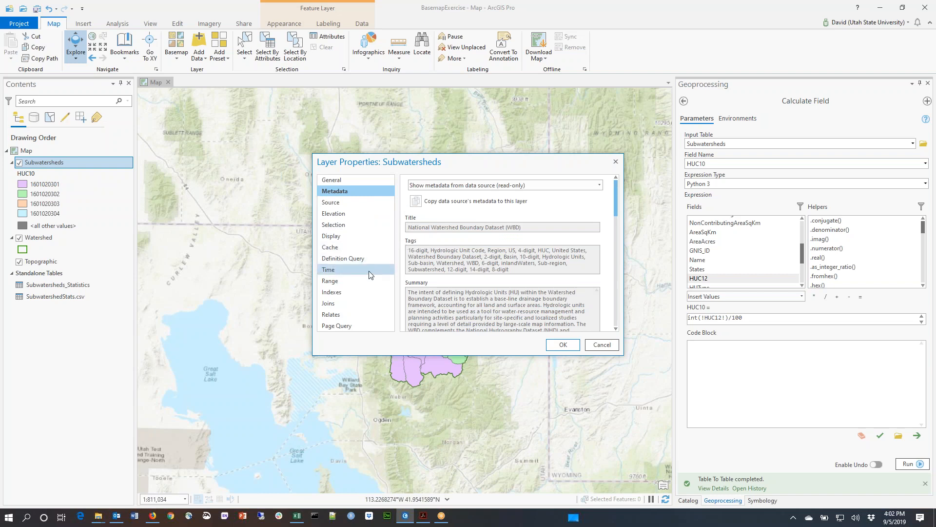
pyautogui.click(341, 202)
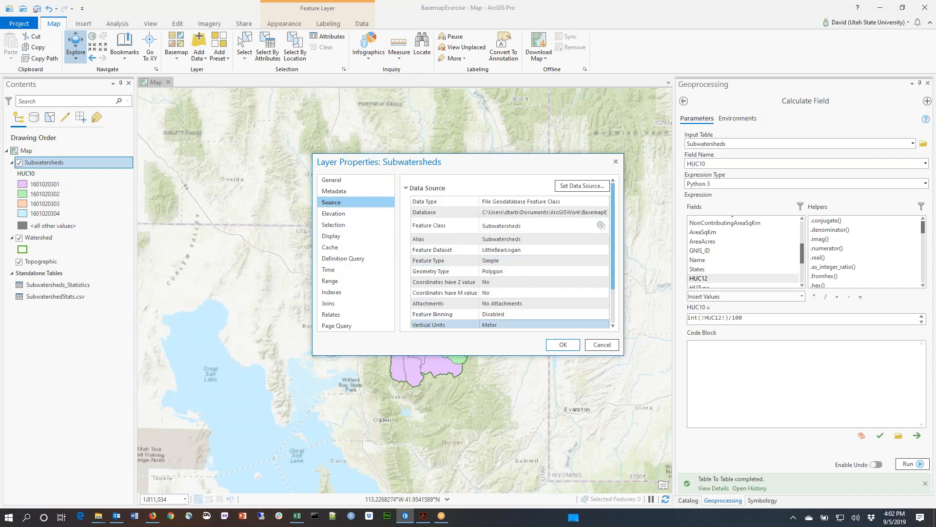
pyautogui.scroll(-2, 612, 276)
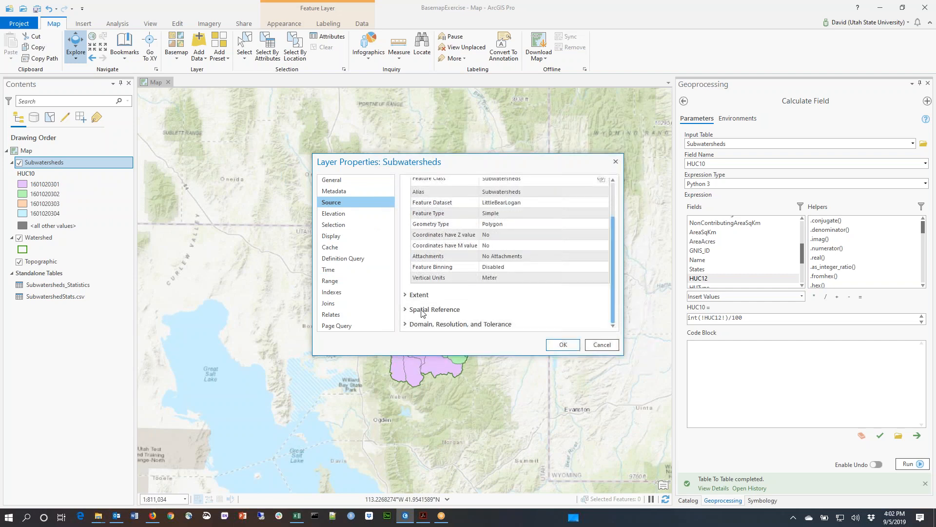
pyautogui.click(422, 310)
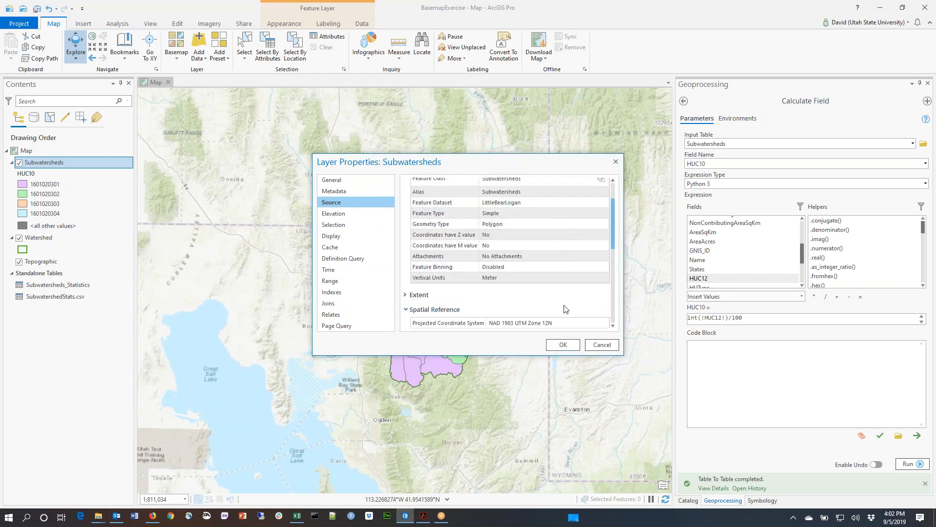
pyautogui.moveTo(614, 236); pyautogui.dragTo(615, 267)
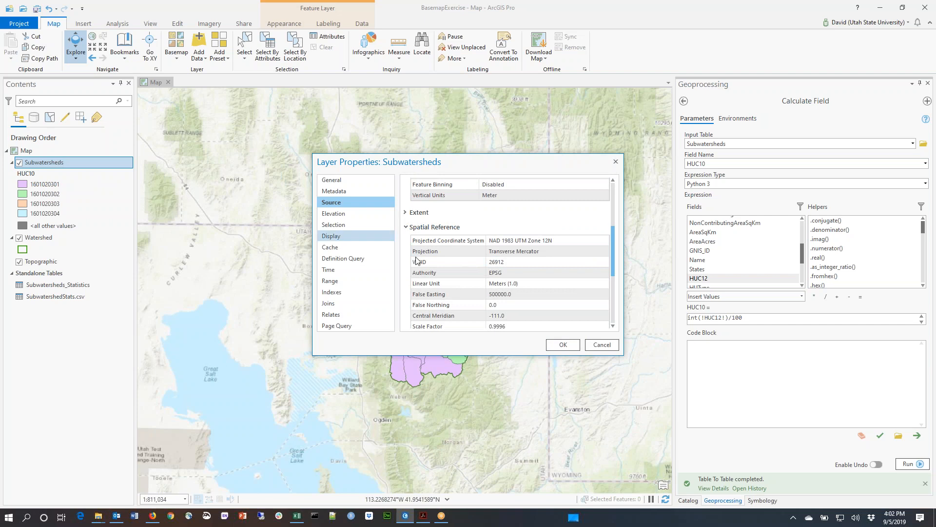
pyautogui.click(616, 162)
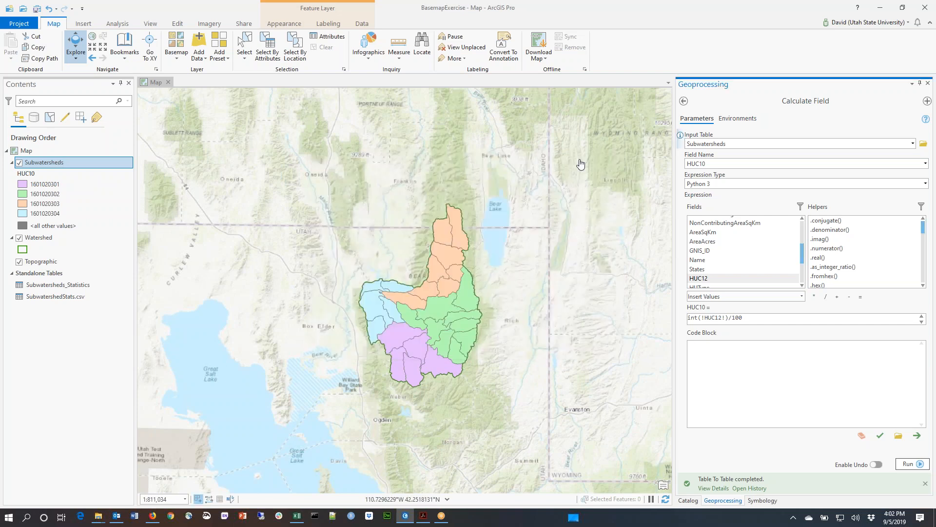
# Step: Review the Subwatersheds layer's projected coordinate system details again, including its WKID, authority and projection parameters
pyautogui.rightClick(55, 170)
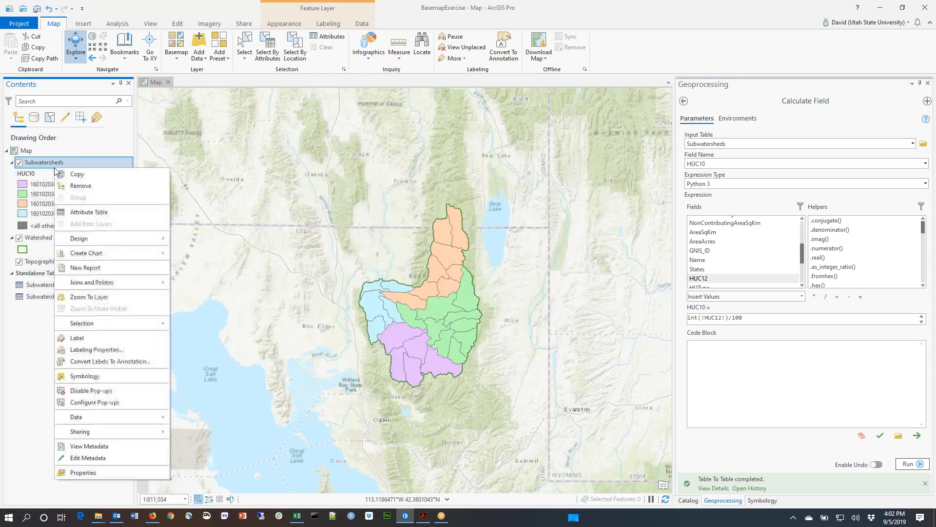
pyautogui.click(141, 471)
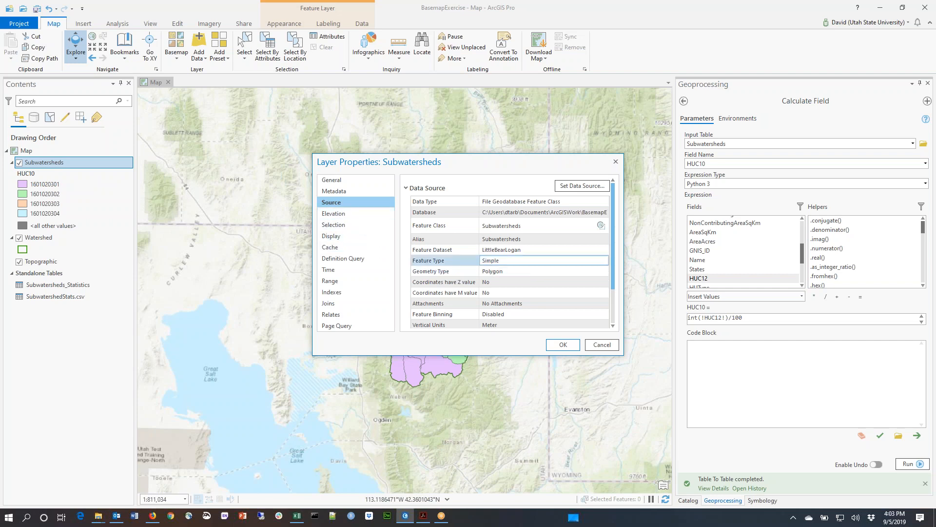
pyautogui.scroll(-2, 618, 274)
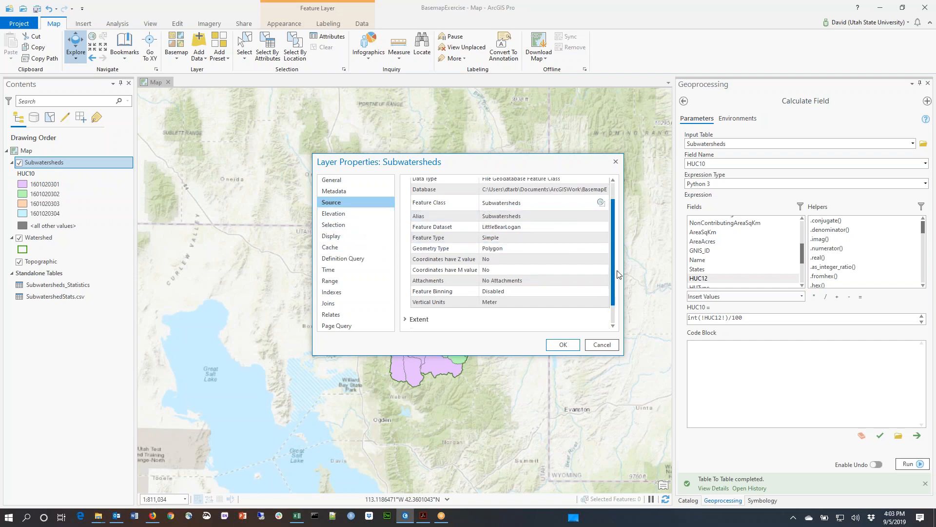
pyautogui.scroll(-1, 618, 274)
pyautogui.click(405, 310)
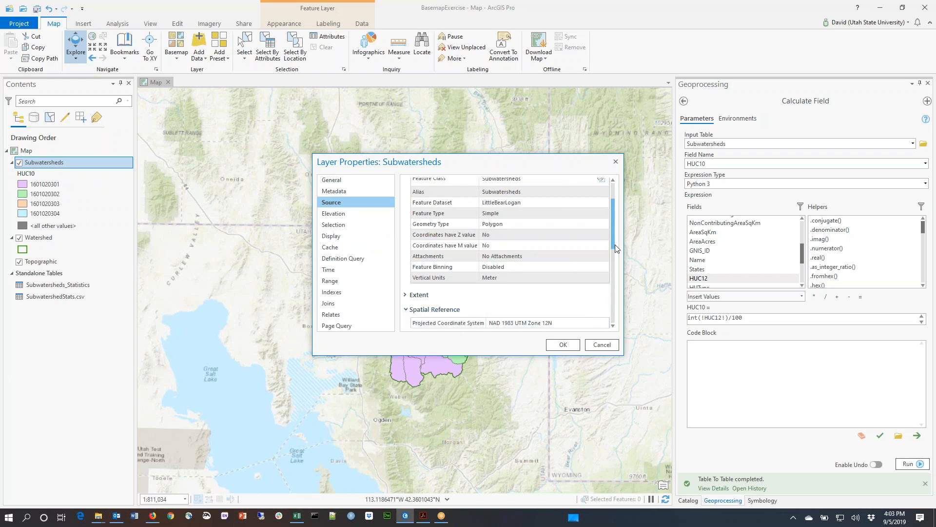
pyautogui.scroll(-4, 616, 248)
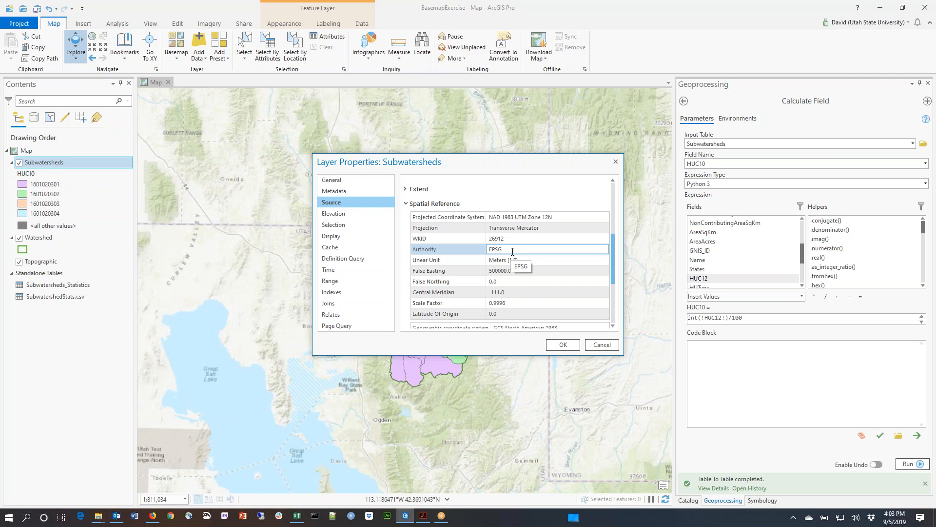
pyautogui.click(615, 162)
# Step: Save the project and bring up the project catalog with the BasemapExercise folder contents
pyautogui.click(37, 9)
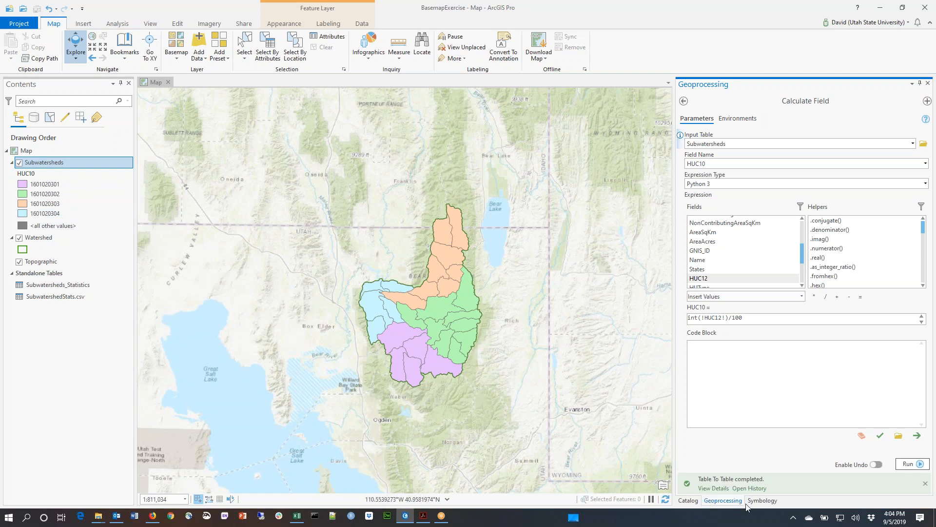
pyautogui.click(879, 521)
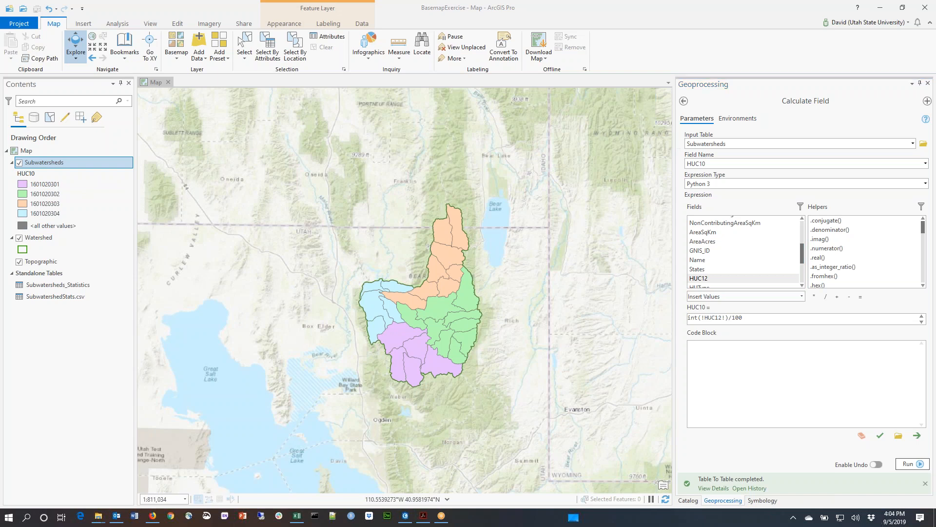
pyautogui.click(689, 500)
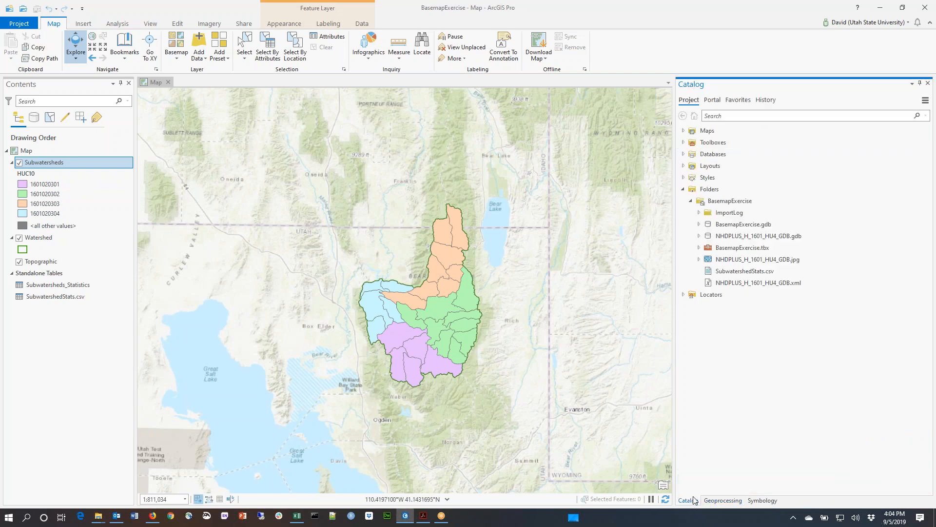
pyautogui.click(499, 449)
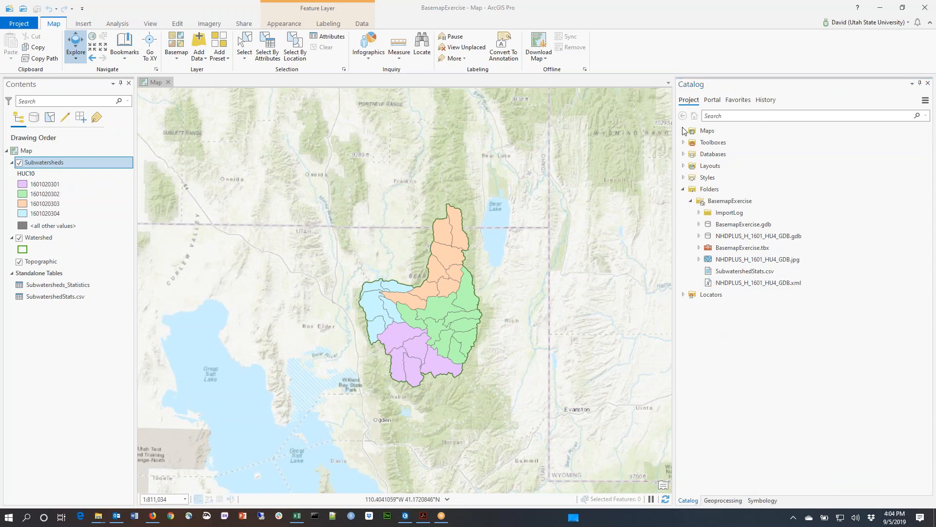
# Step: Add the NHDFlowline feature class from the Hydrography dataset of NHDPLUS_H_1601_HU4_GDB.gdb to the map
pyautogui.click(812, 391)
pyautogui.click(709, 241)
pyautogui.click(699, 236)
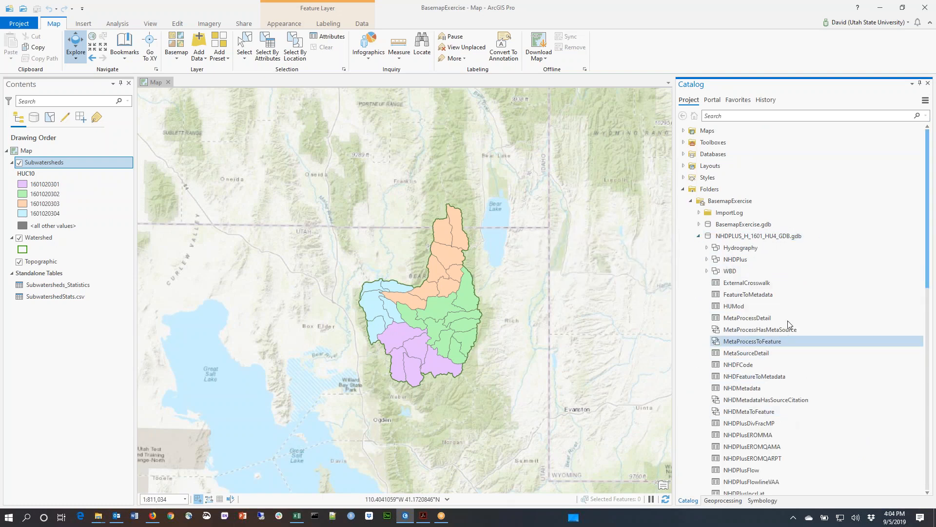
pyautogui.click(708, 248)
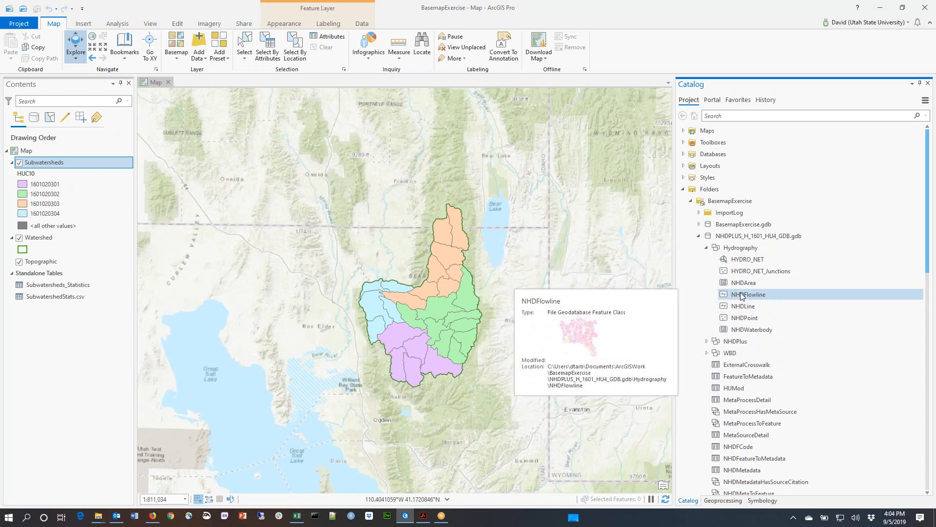
pyautogui.moveTo(741, 295); pyautogui.dragTo(508, 259)
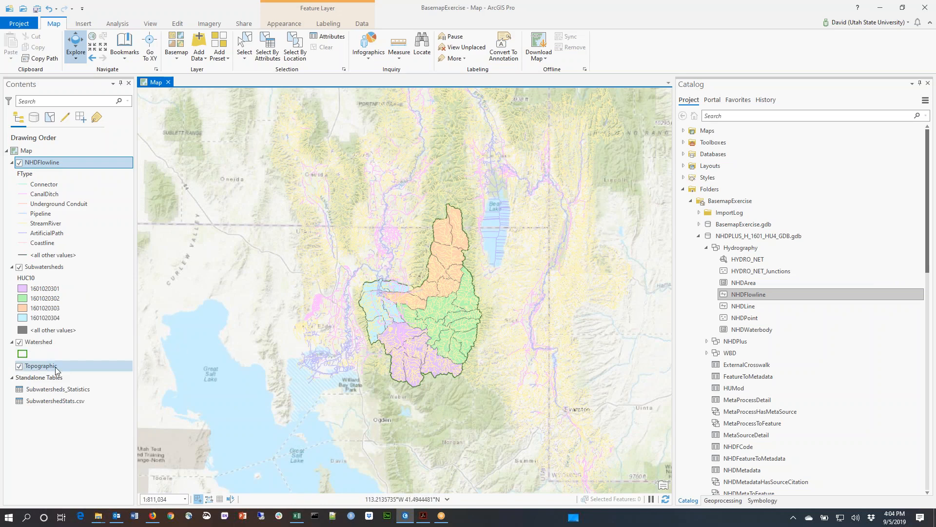
# Step: Hide the Topographic basemap briefly to examine the full extent of the flowlines, and show it again
pyautogui.click(20, 366)
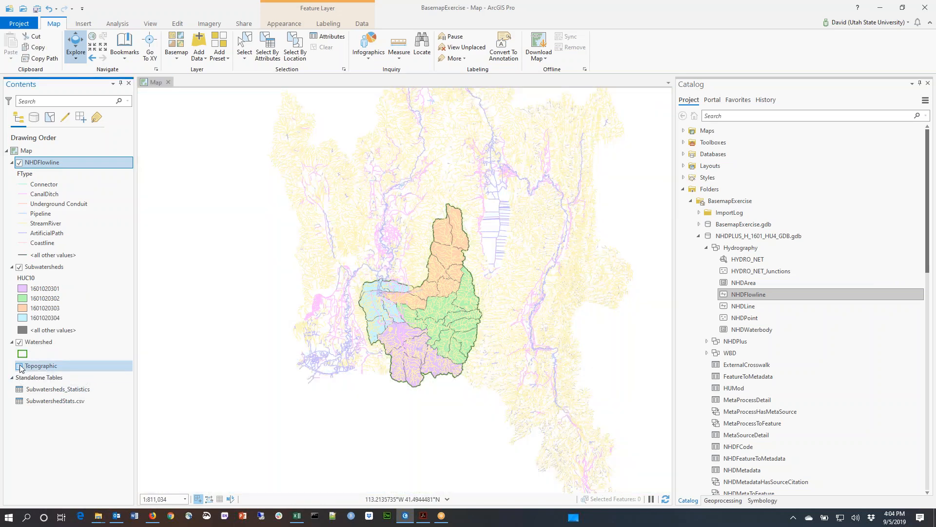
pyautogui.click(19, 366)
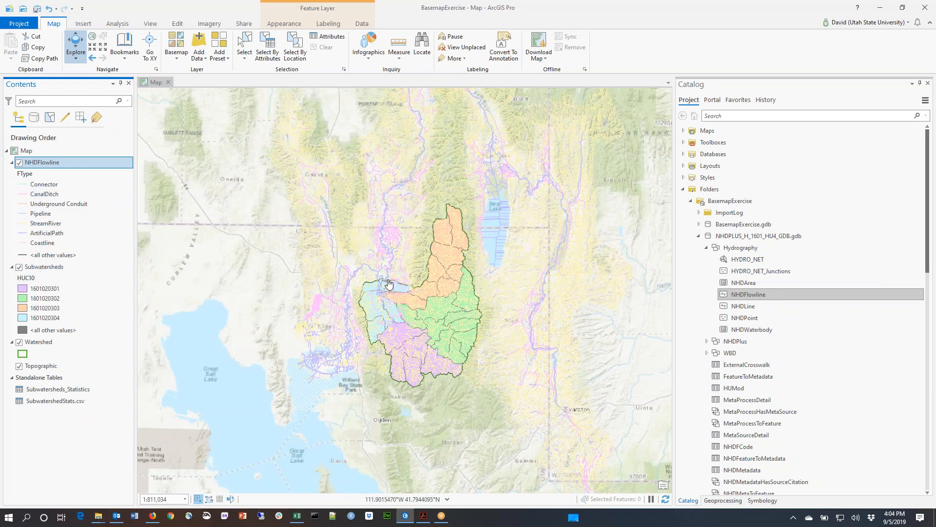
# Step: Hide the Subwatersheds layer and display the attributes of the Logan River flowline just east of Logan
pyautogui.moveTo(389, 270); pyautogui.dragTo(423, 311)
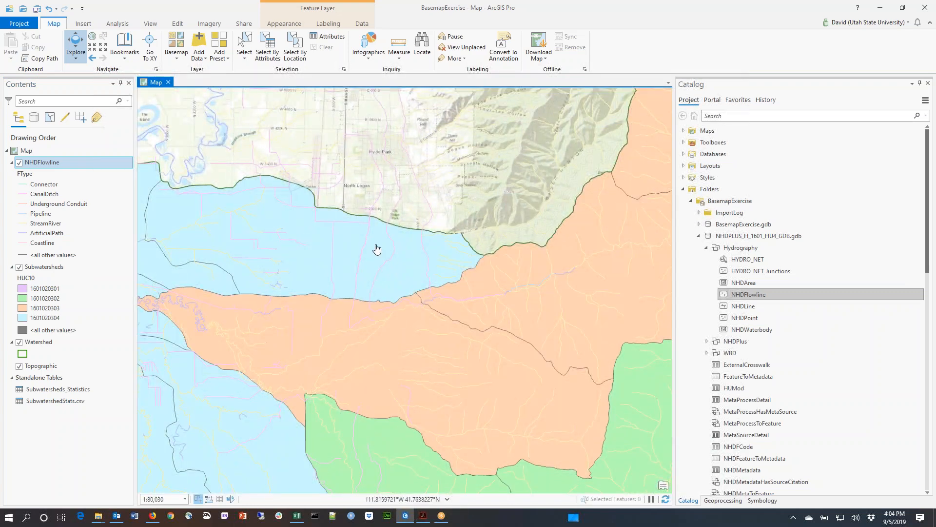
pyautogui.moveTo(353, 209); pyautogui.dragTo(503, 386)
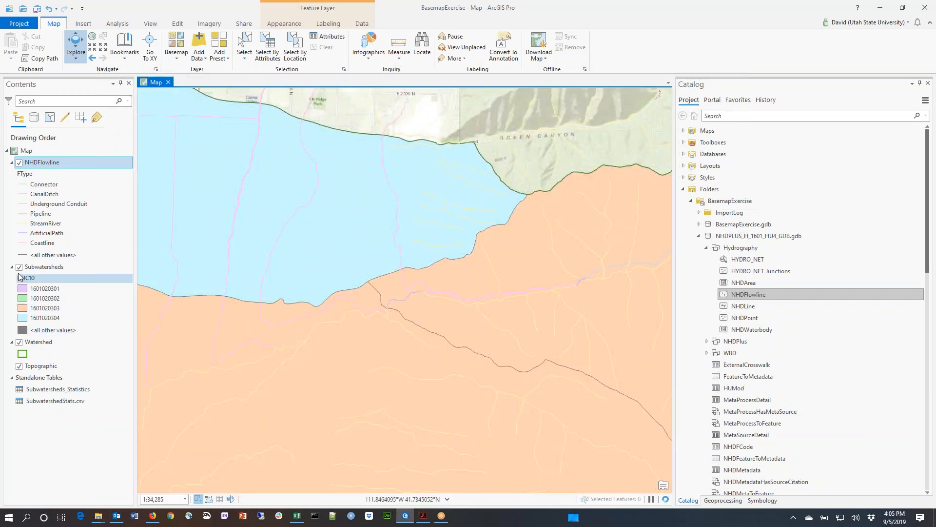
pyautogui.click(20, 269)
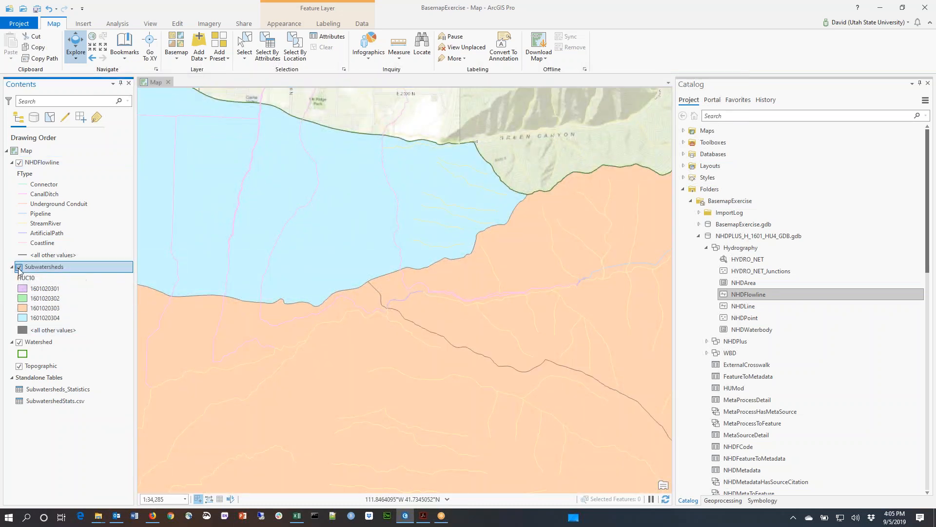
pyautogui.click(19, 267)
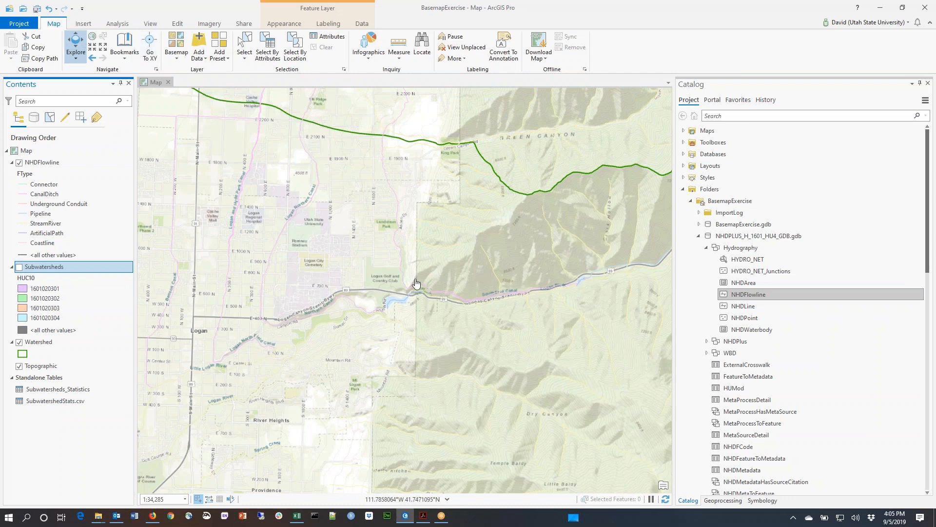
pyautogui.click(402, 304)
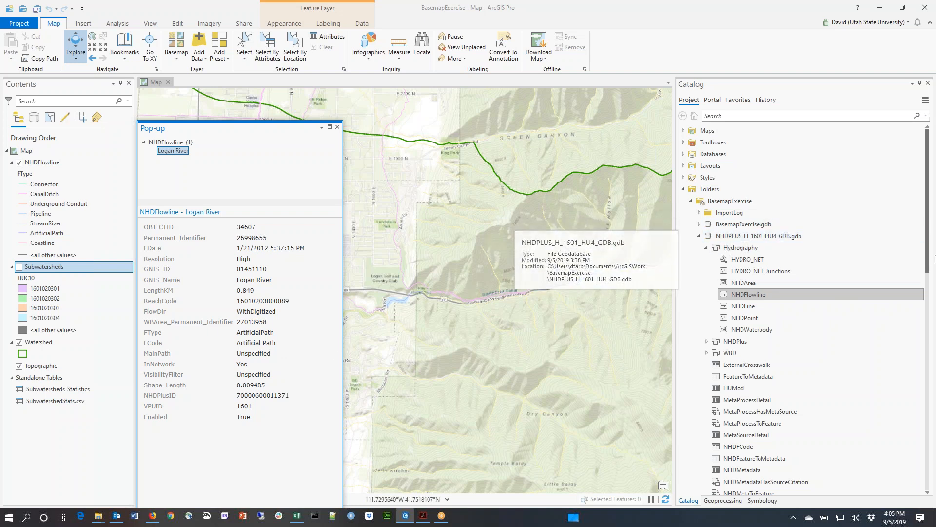
# Step: Add the NHDPlusEROMMA table from the NHDPLUS_H_1601_HU4_GDB geodatabase to the map's standalone tables
pyautogui.moveTo(928, 268); pyautogui.dragTo(920, 327)
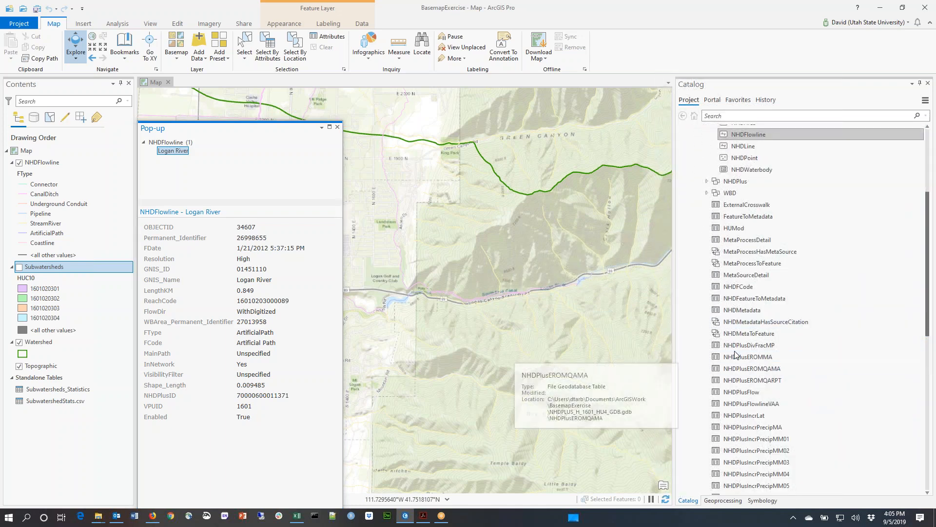
pyautogui.moveTo(755, 357)
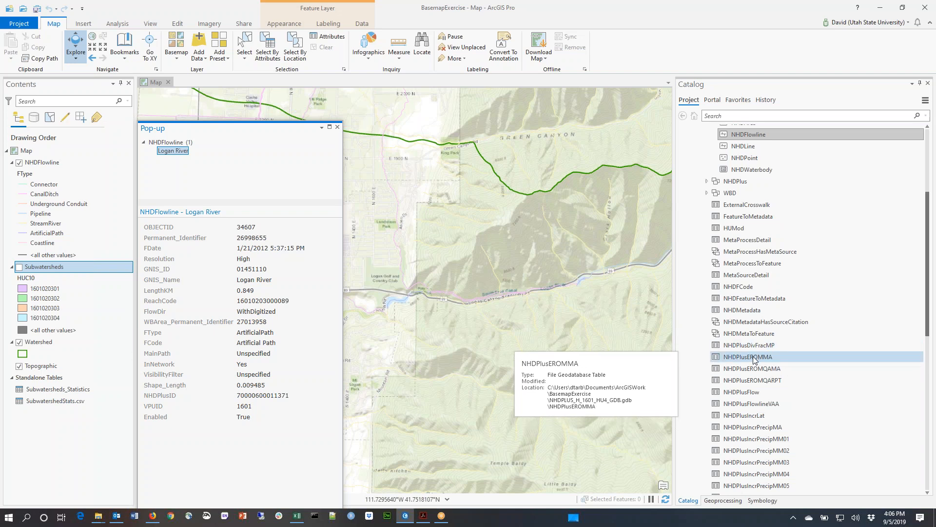
pyautogui.click(754, 358)
pyautogui.moveTo(753, 358); pyautogui.dragTo(86, 410)
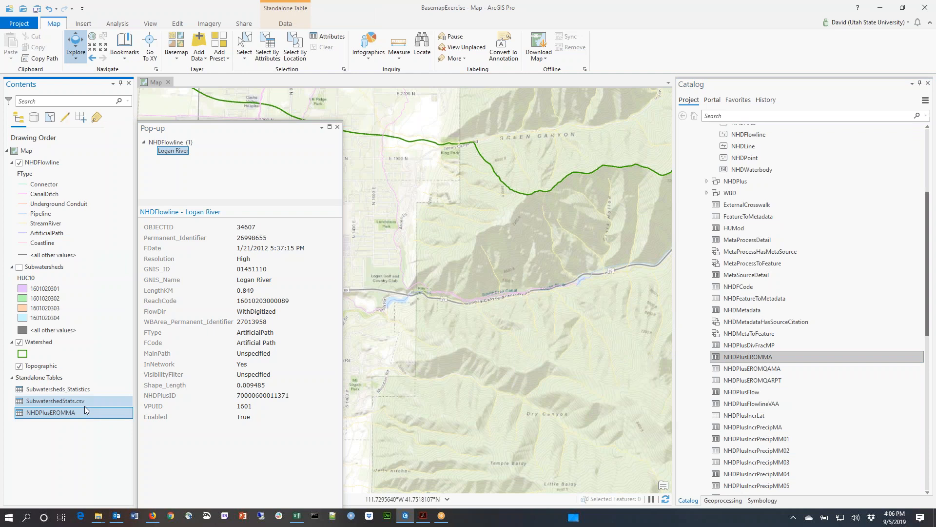
# Step: Open the NHDPlusEROMMA table and examine its NHDPlusID, flow and velocity estimate fields across the full width
pyautogui.rightClick(53, 419)
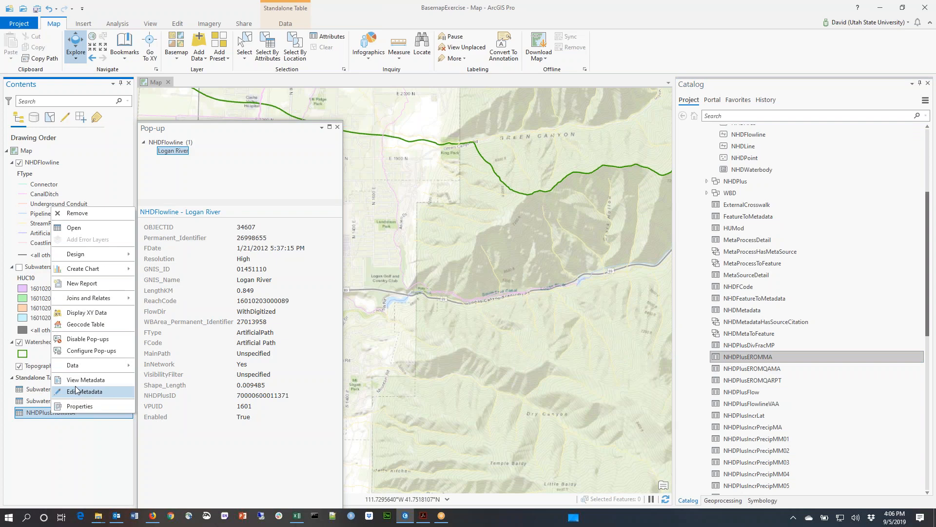
pyautogui.click(56, 232)
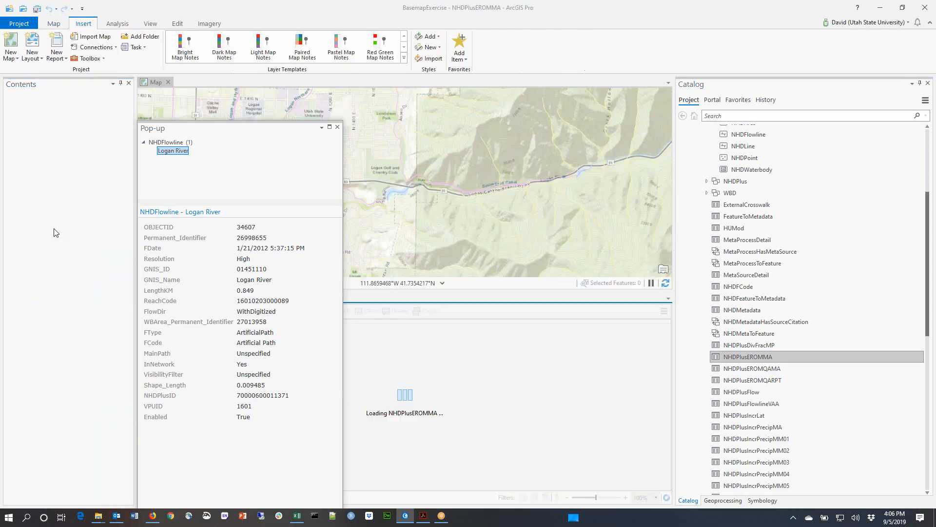
pyautogui.click(337, 128)
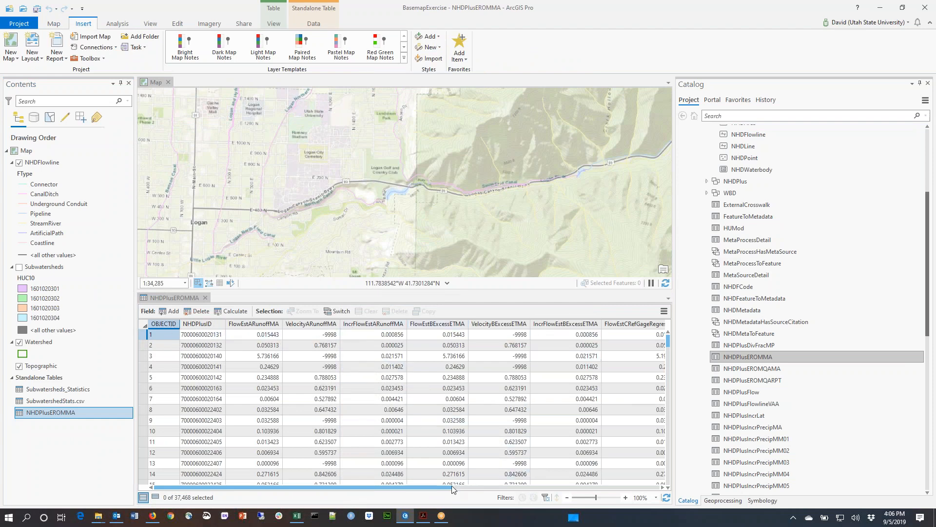
pyautogui.moveTo(447, 487); pyautogui.dragTo(709, 508)
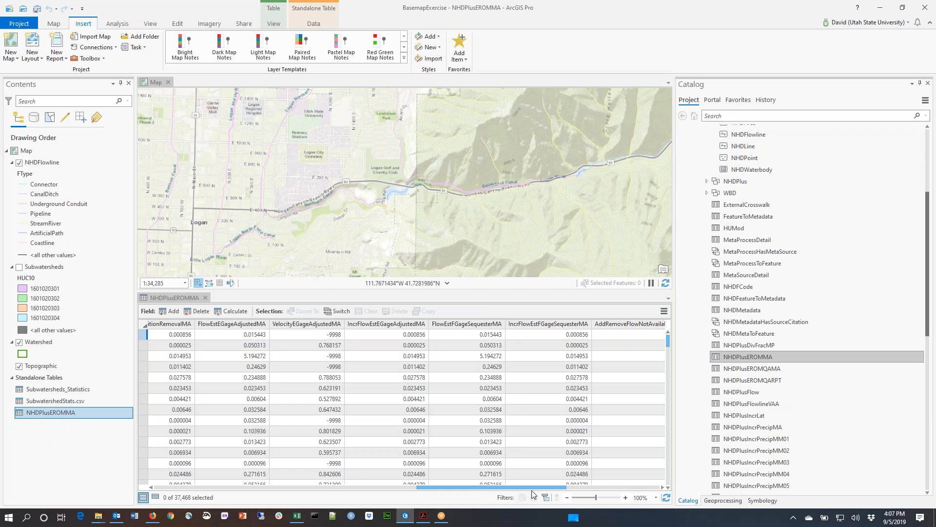
pyautogui.moveTo(533, 486); pyautogui.dragTo(107, 488)
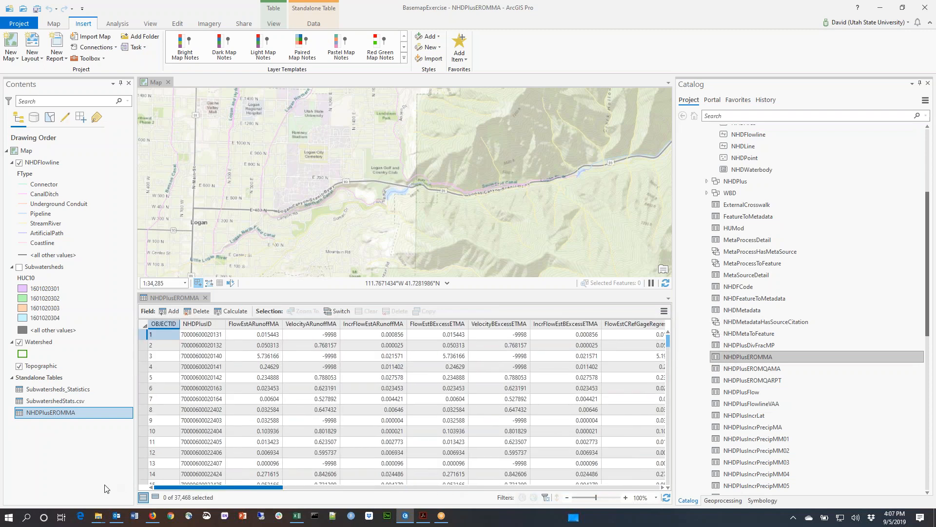
pyautogui.click(217, 336)
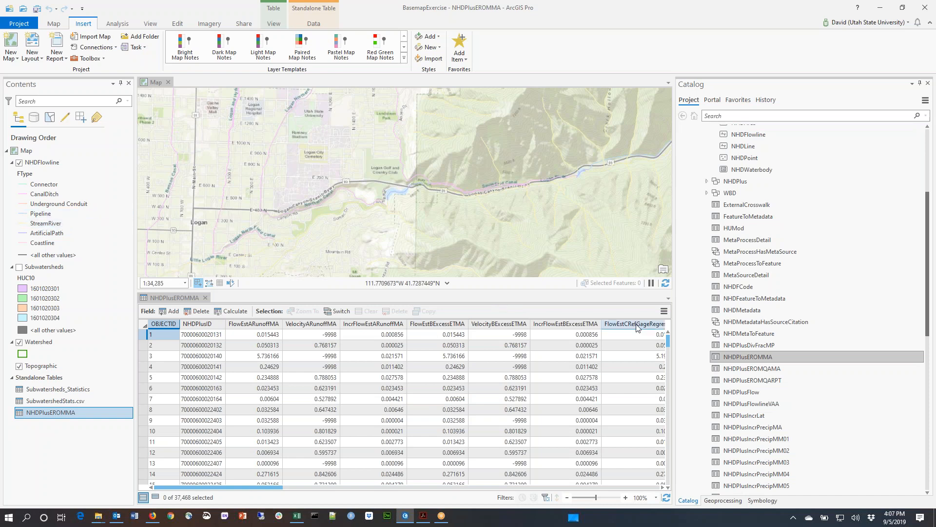
# Step: Join the NHDPlusEROMMA table to the NHDFlowline layer, using NHDPlusID as both the input and output join field
pyautogui.rightClick(54, 168)
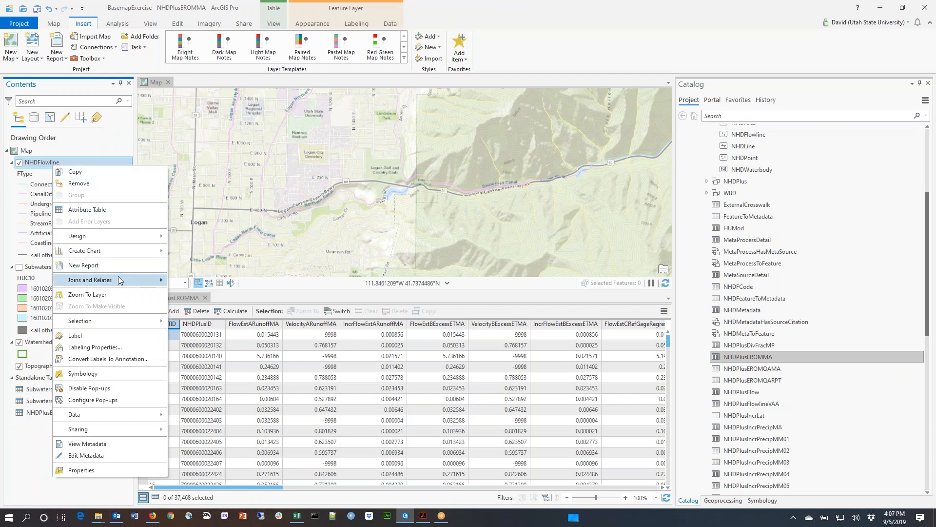
pyautogui.moveTo(118, 277)
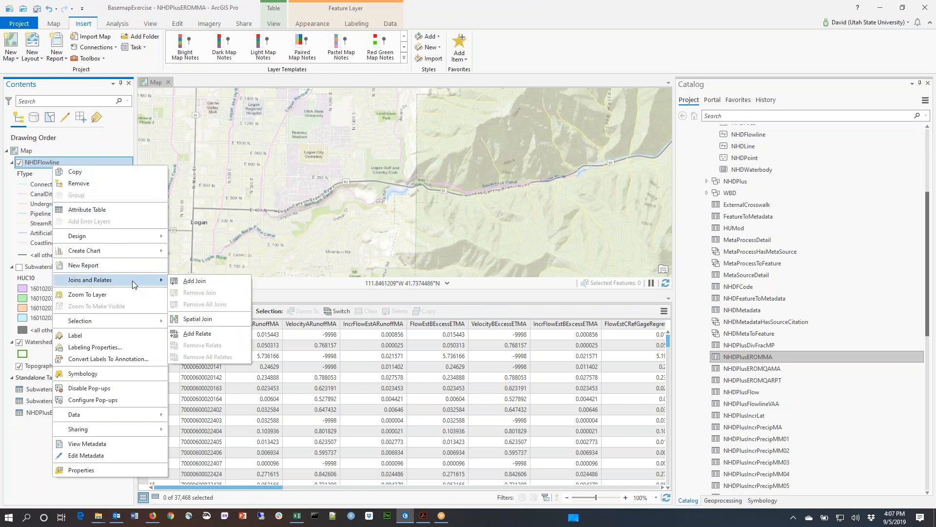
pyautogui.click(199, 284)
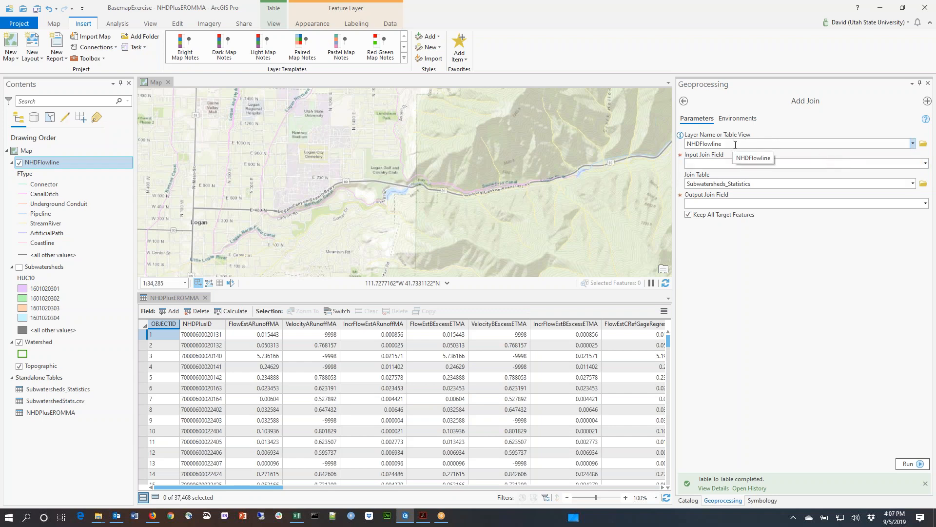
pyautogui.click(925, 164)
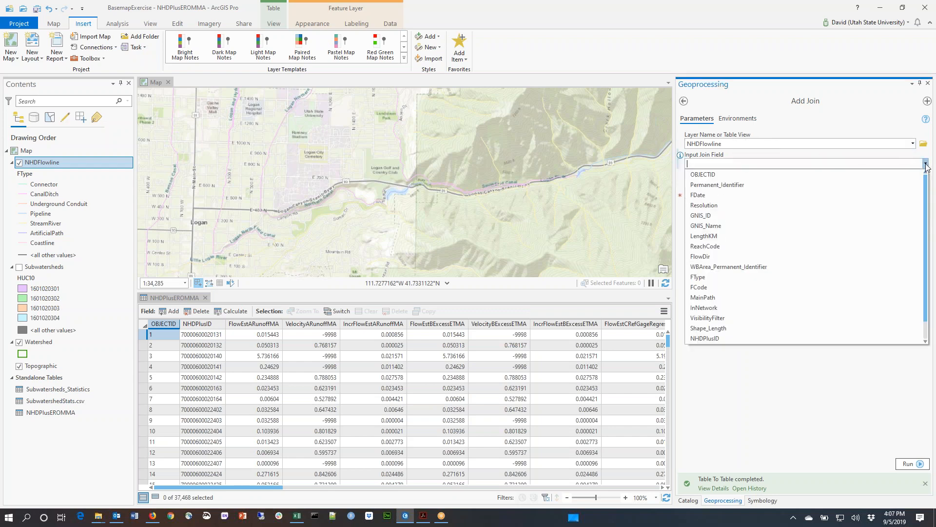
pyautogui.click(811, 341)
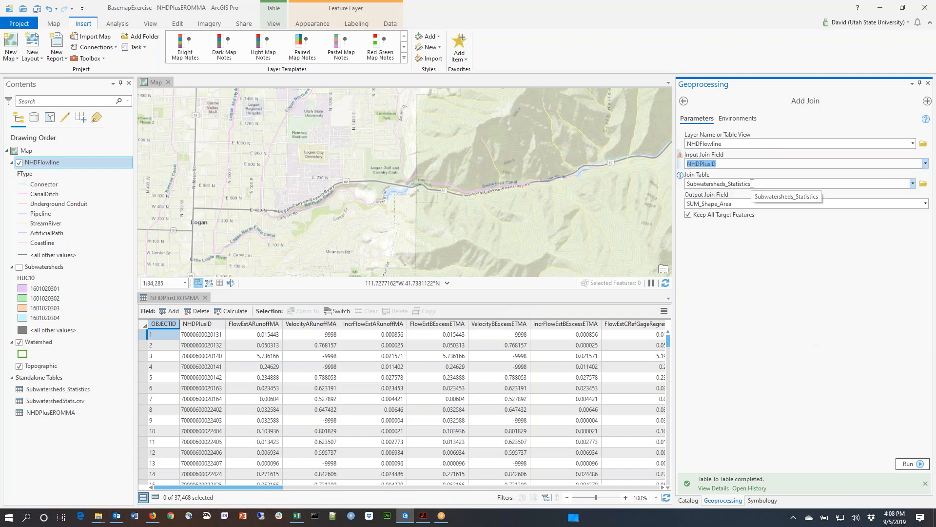
pyautogui.click(913, 183)
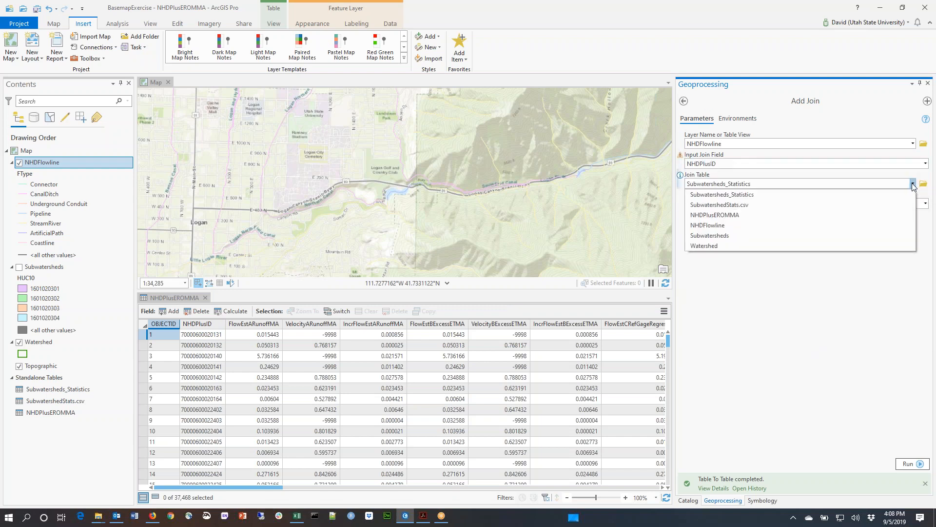
pyautogui.click(837, 215)
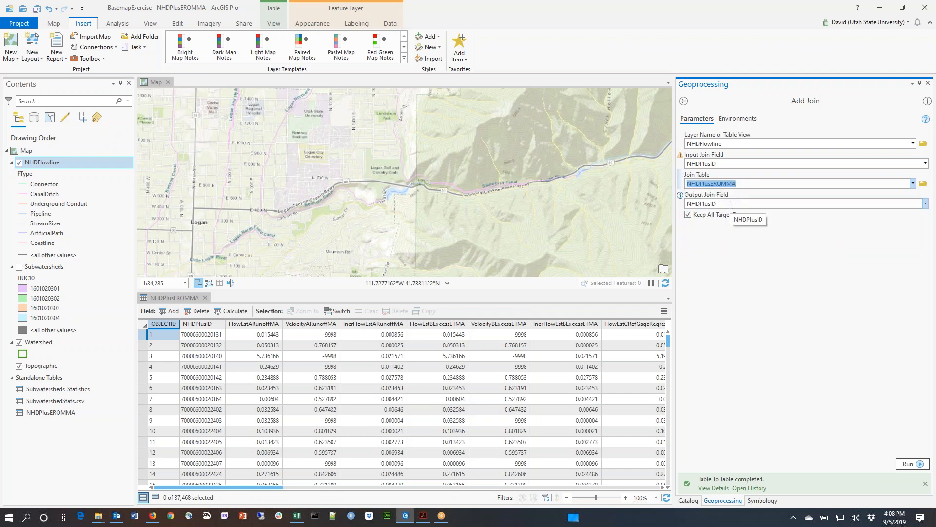
pyautogui.click(920, 464)
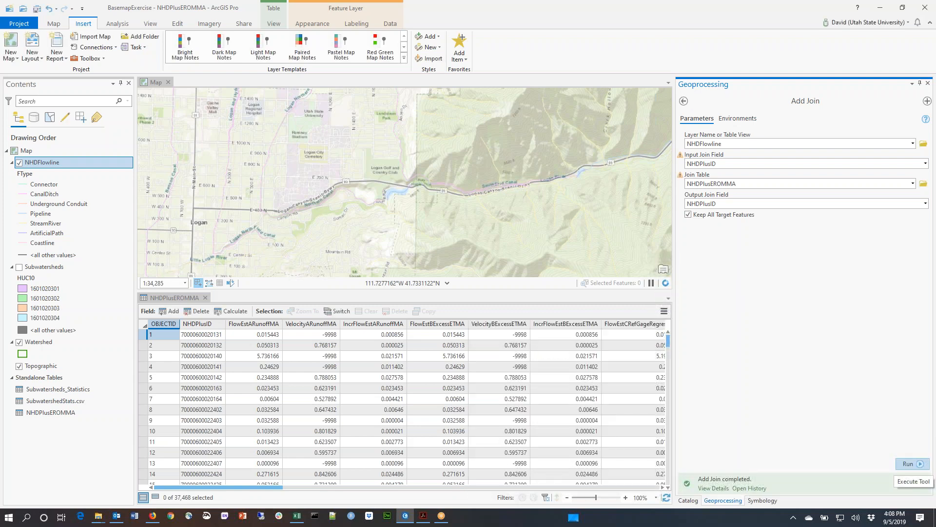
# Step: Inspect the joined attributes of the Logan River flowline just east of Logan, focusing on FlowEstEGageAdjustedMA
pyautogui.click(398, 196)
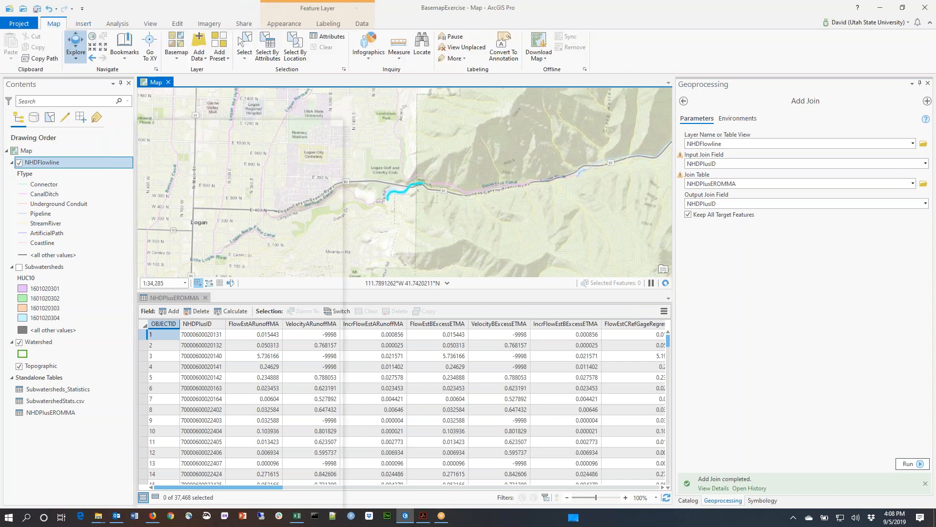
pyautogui.moveTo(306, 126); pyautogui.dragTo(328, 98)
pyautogui.moveTo(360, 219); pyautogui.dragTo(352, 345)
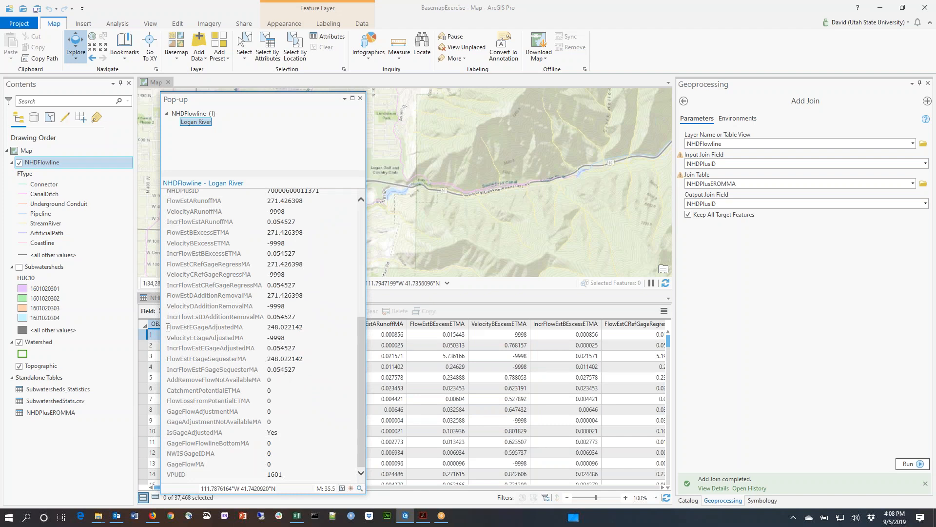
pyautogui.moveTo(172, 328); pyautogui.dragTo(289, 333)
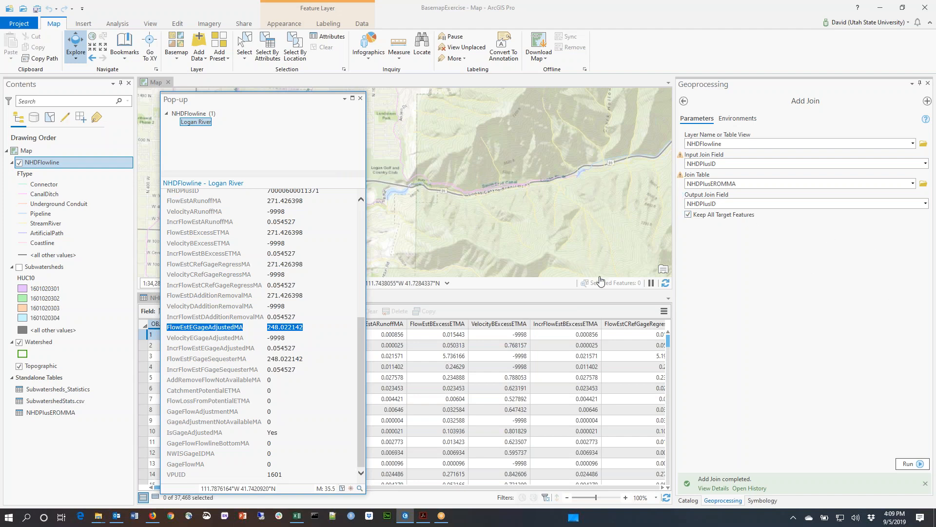
pyautogui.click(360, 98)
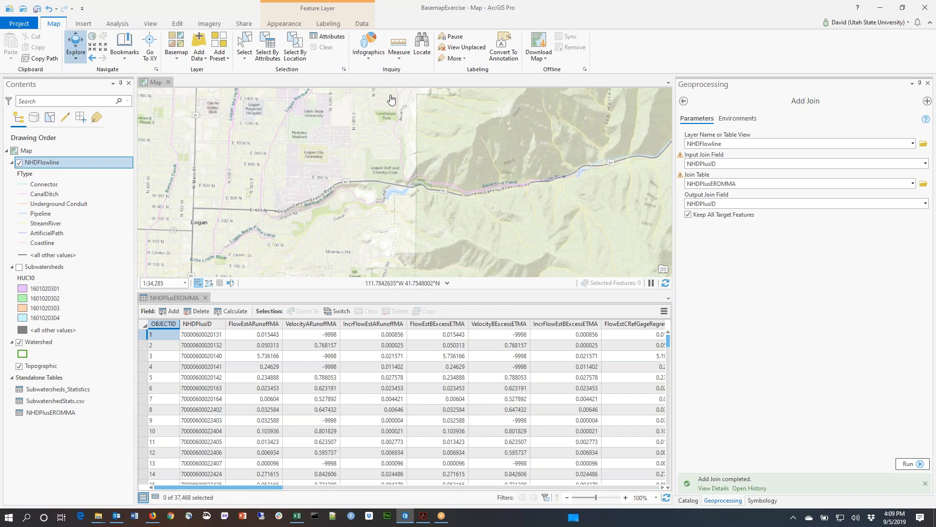
# Step: Select by location the NHDFlowline features that have their center in the Watershed layer, and zoom to the selection
pyautogui.click(299, 46)
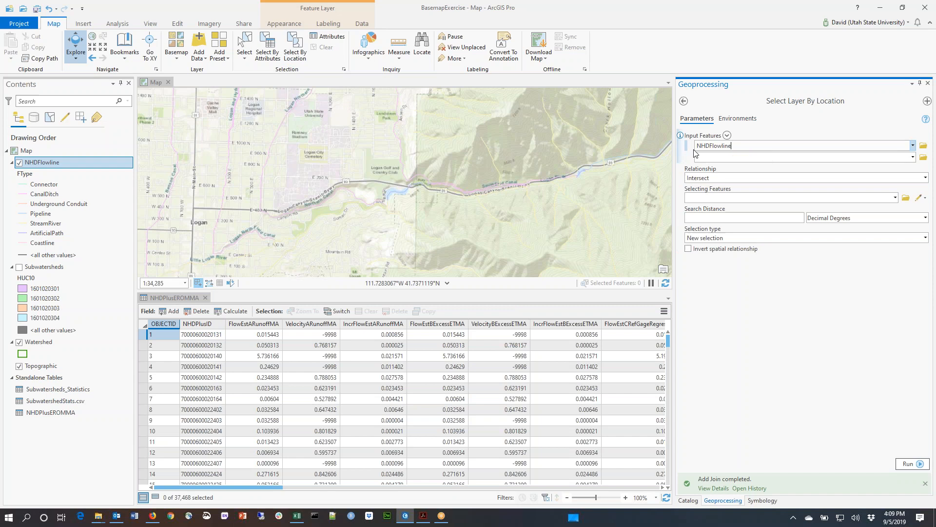
pyautogui.click(925, 178)
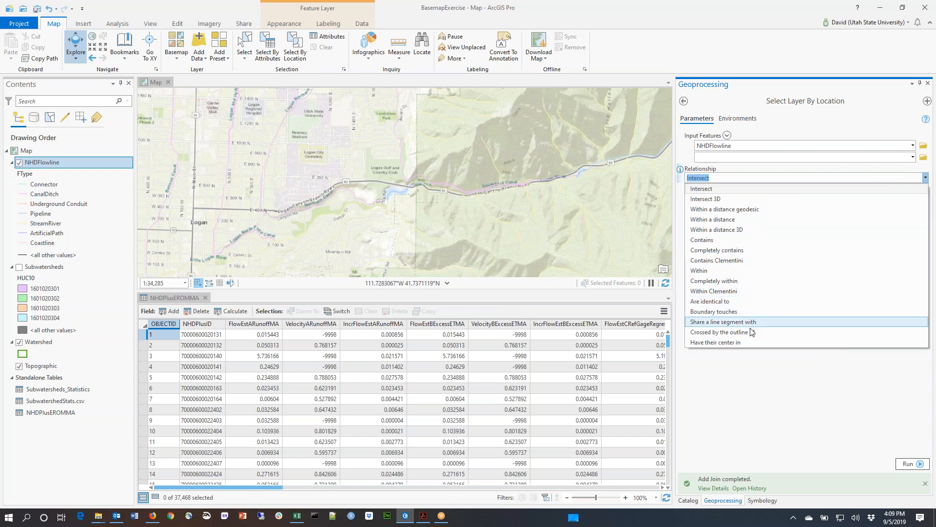
pyautogui.click(750, 344)
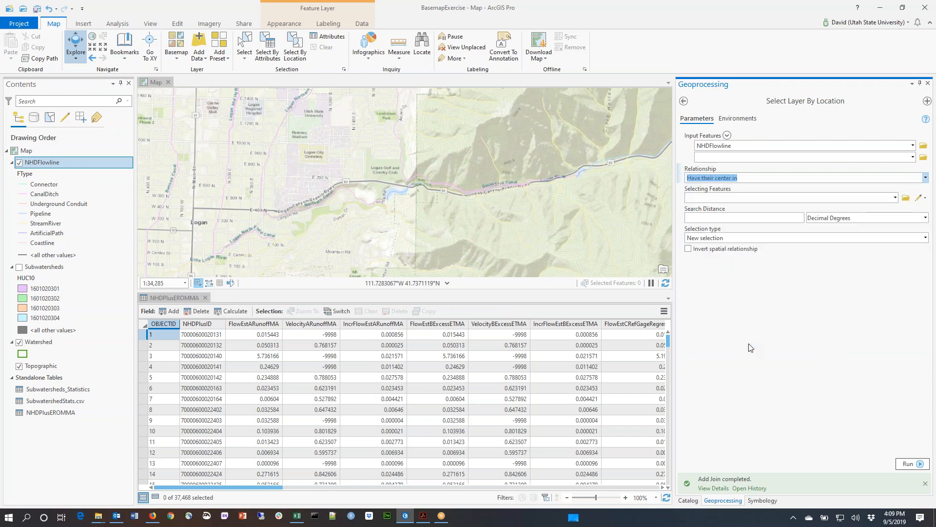
pyautogui.click(896, 197)
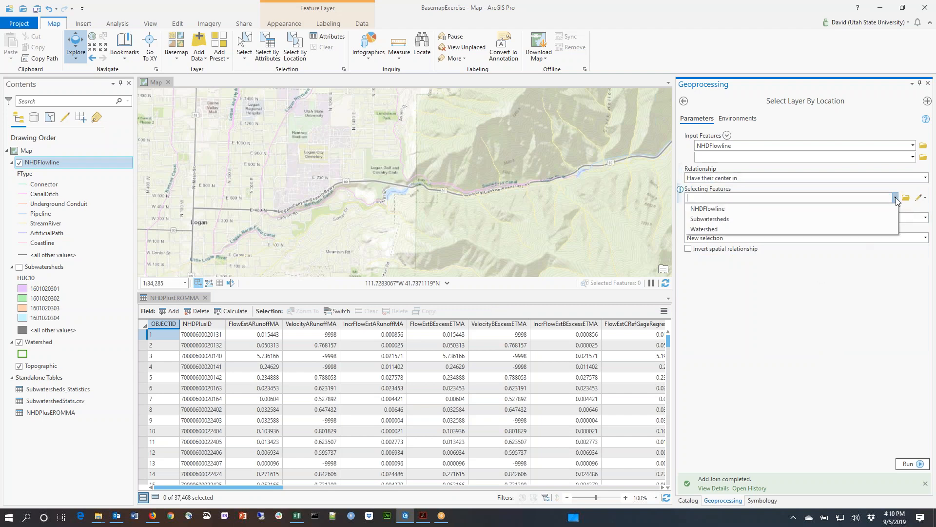
pyautogui.click(835, 230)
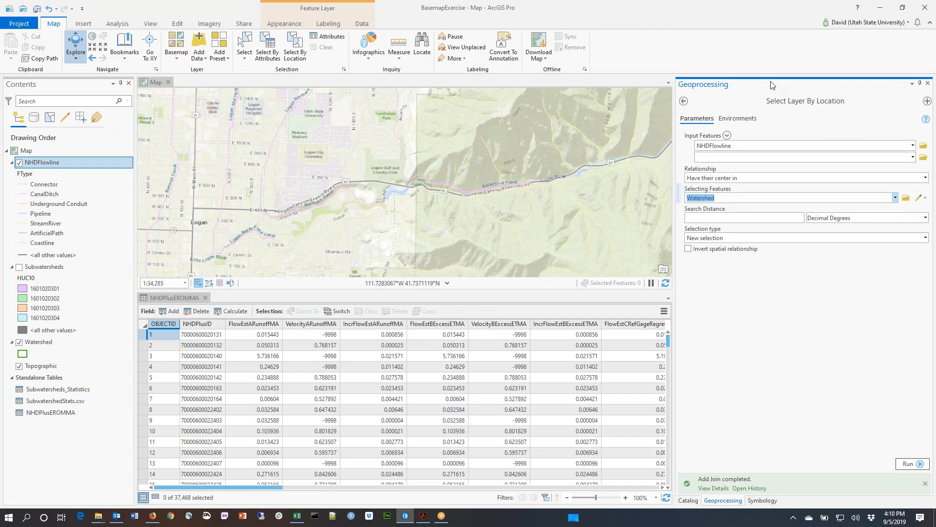
pyautogui.click(910, 464)
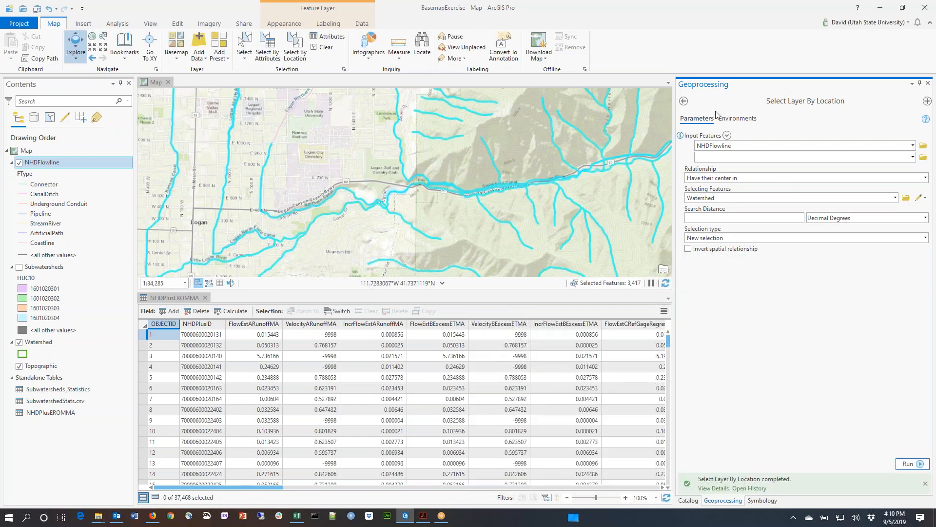
pyautogui.rightClick(75, 163)
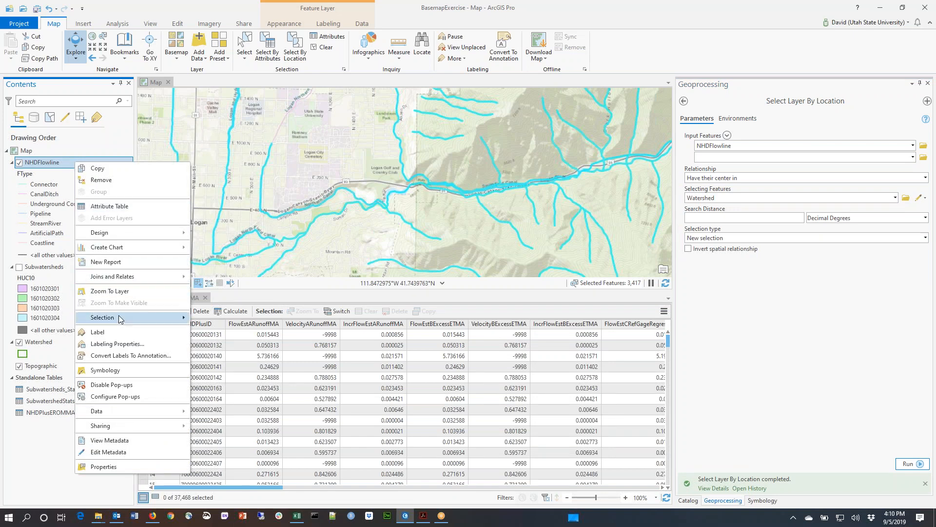
pyautogui.moveTo(120, 319)
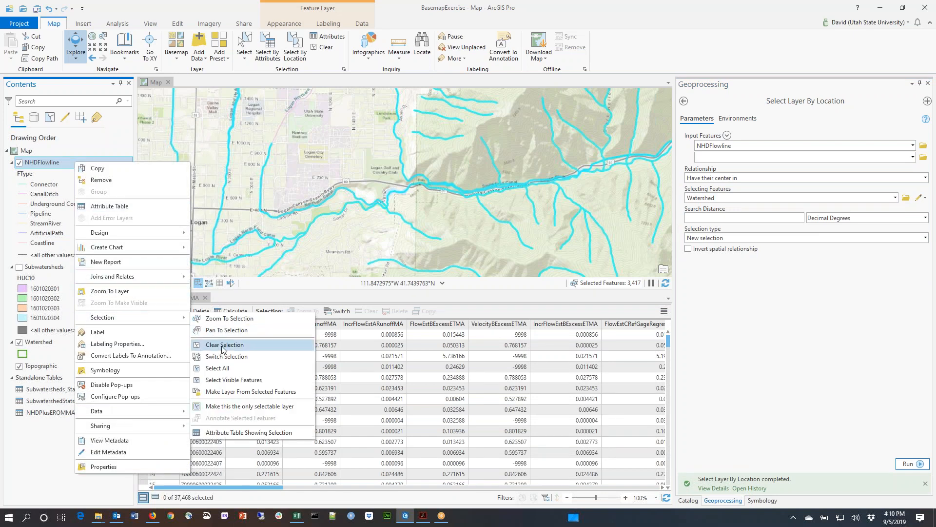
pyautogui.click(236, 319)
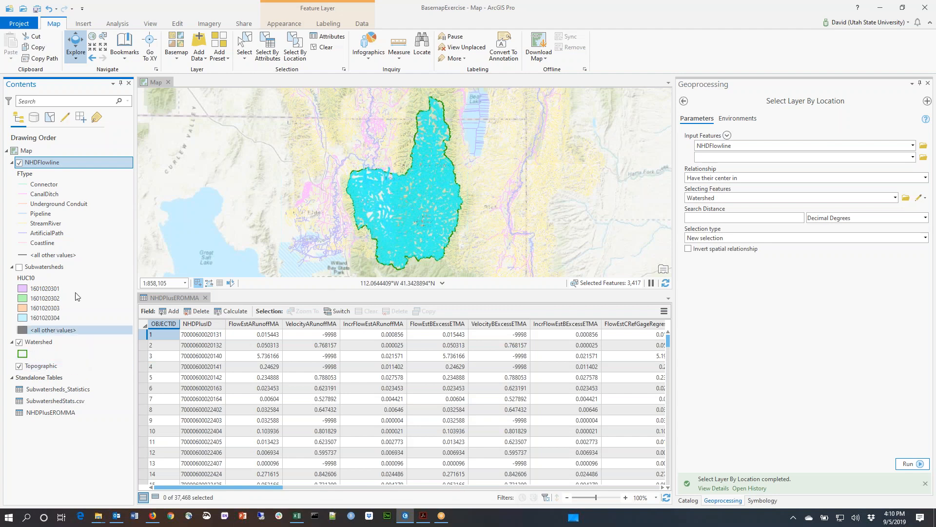
# Step: Export the selected NHDFlowline features to the LittleBearLogan feature dataset in BasemapExercise.gdb as a feature class named Flowlines
pyautogui.rightClick(62, 167)
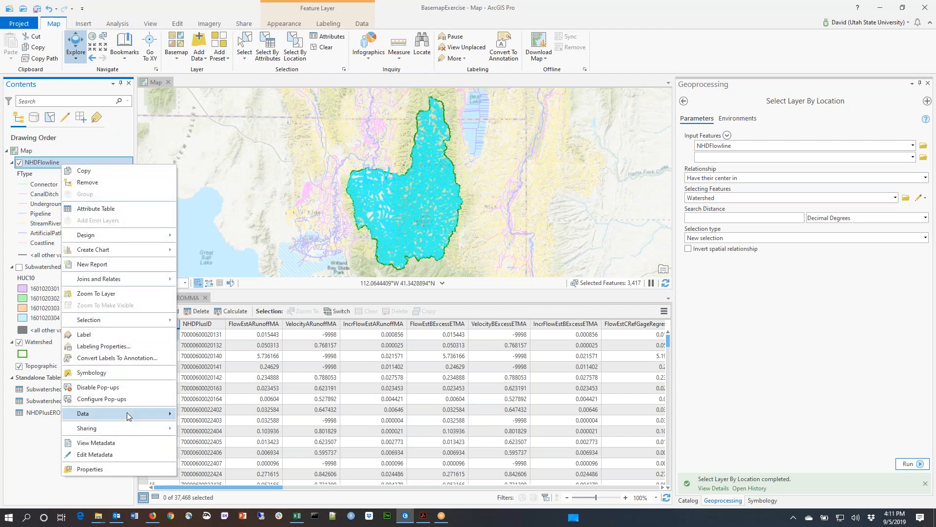
pyautogui.moveTo(127, 412)
pyautogui.click(209, 415)
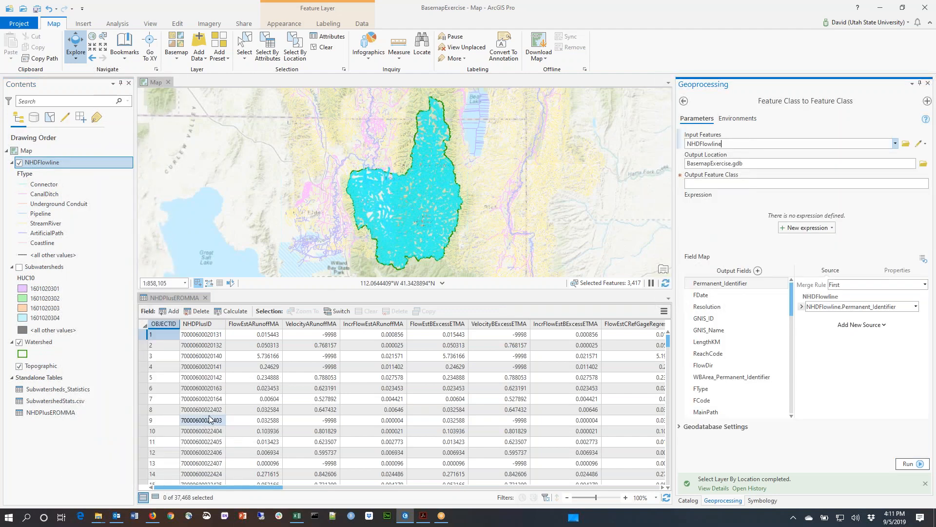
pyautogui.click(923, 165)
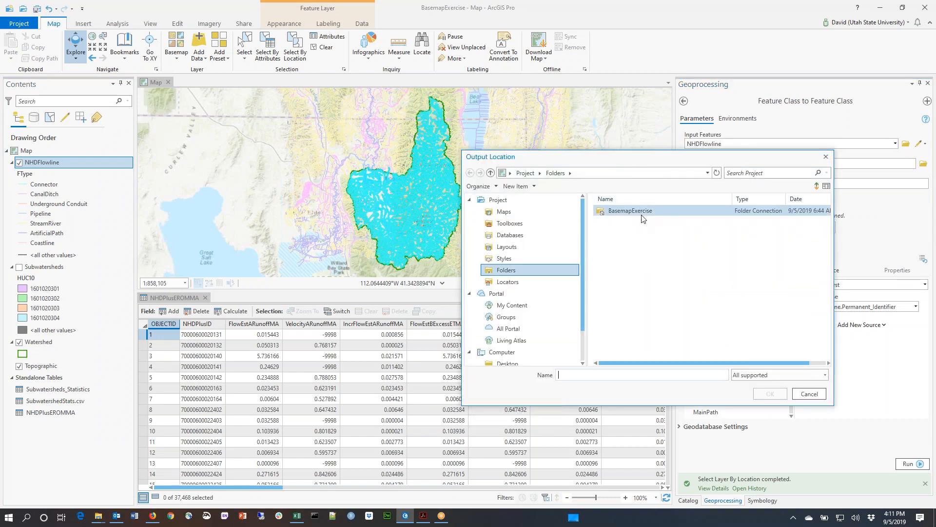
pyautogui.doubleClick(642, 219)
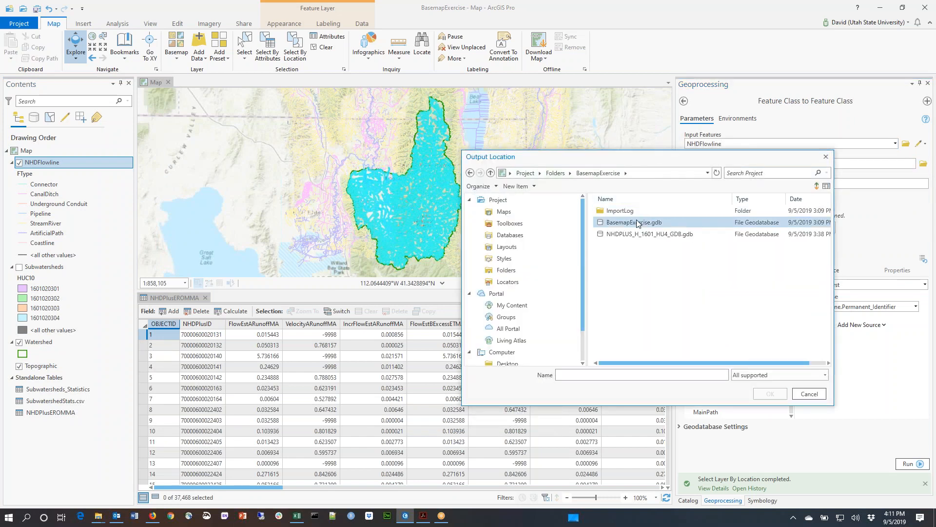
pyautogui.doubleClick(637, 223)
pyautogui.click(629, 211)
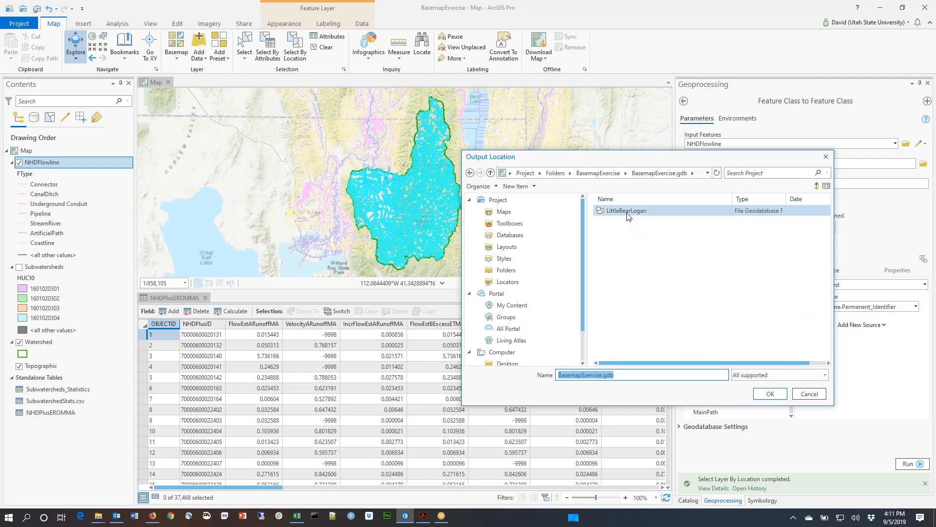
pyautogui.click(770, 394)
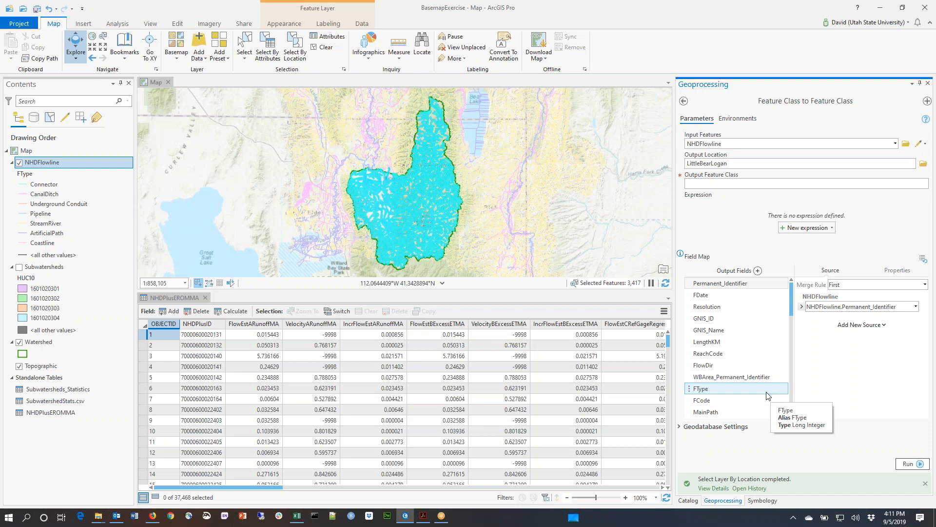
pyautogui.click(708, 185)
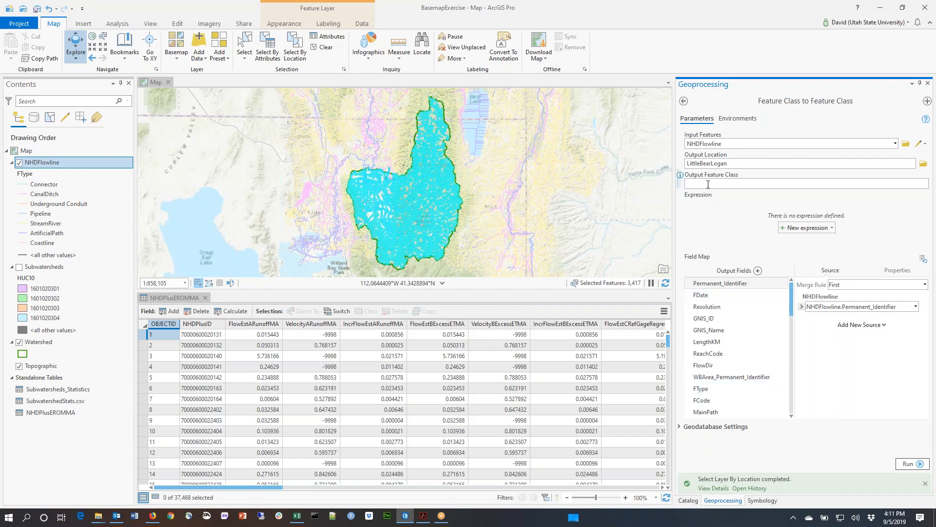
pyautogui.write('Flowlines')
pyautogui.click(920, 464)
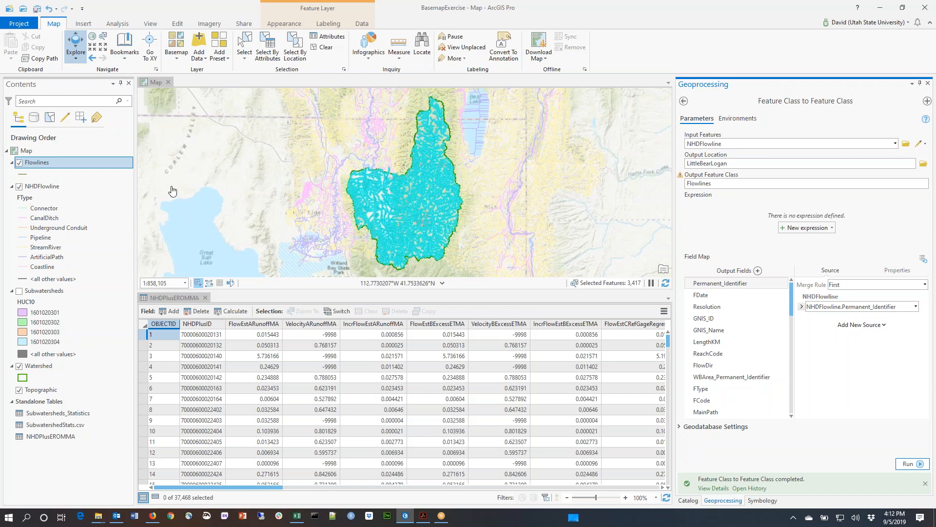
# Step: Clear the feature selection and declutter the map by hiding the NHDFlowline layer and closing the NHDPlusEROMMA table
pyautogui.click(323, 47)
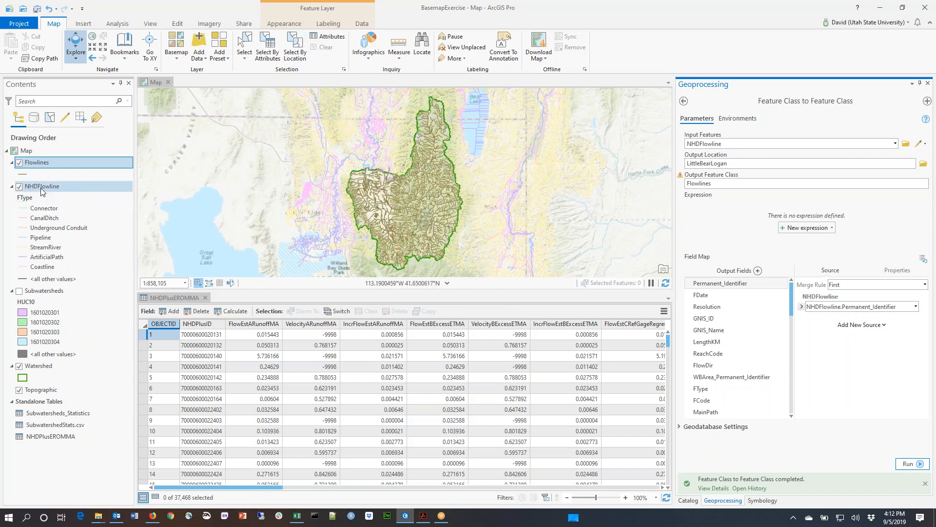
pyautogui.click(19, 187)
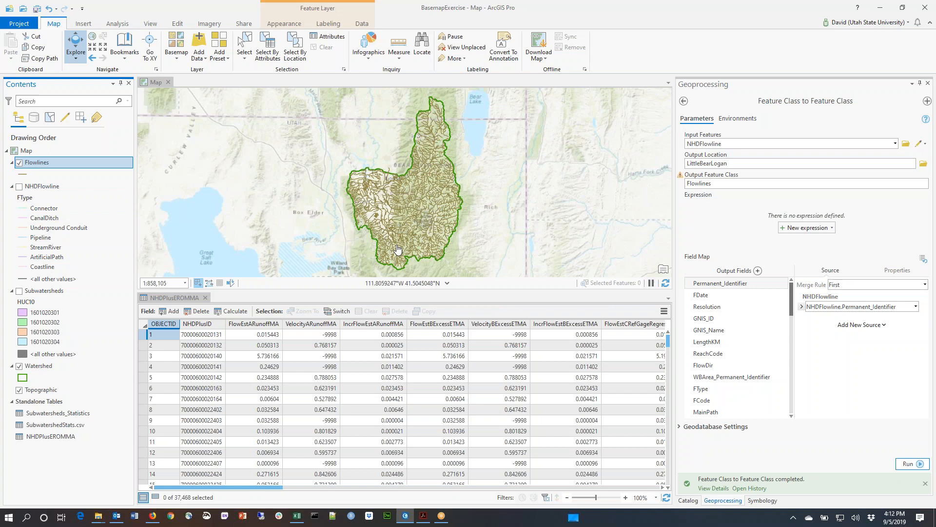
pyautogui.click(205, 297)
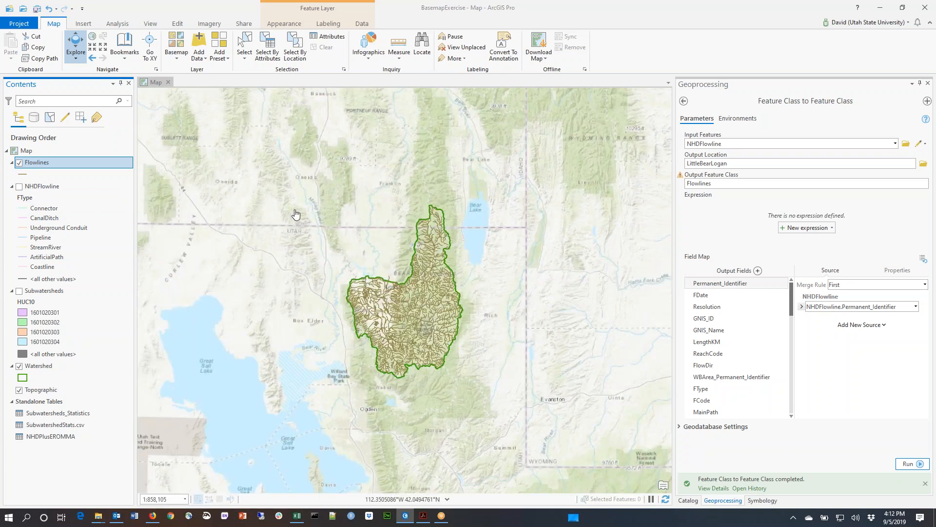
pyautogui.moveTo(297, 194); pyautogui.dragTo(470, 386)
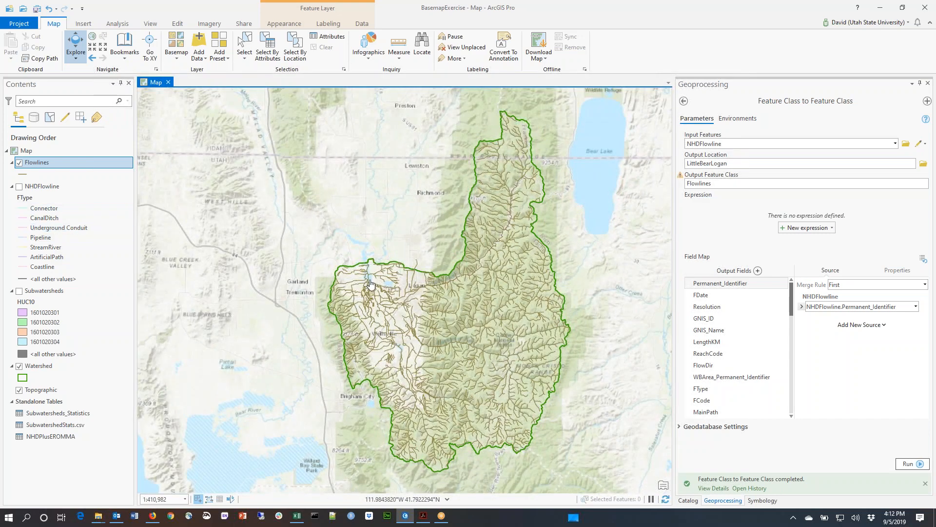
# Step: Inspect the attributes of exported Flowlines features near Logan, including the joined flow and velocity estimates
pyautogui.click(423, 291)
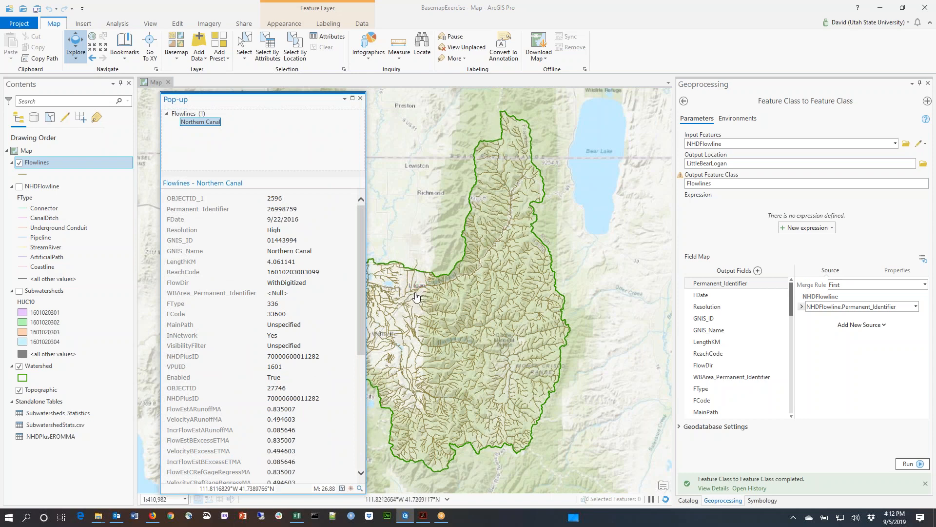
pyautogui.click(418, 293)
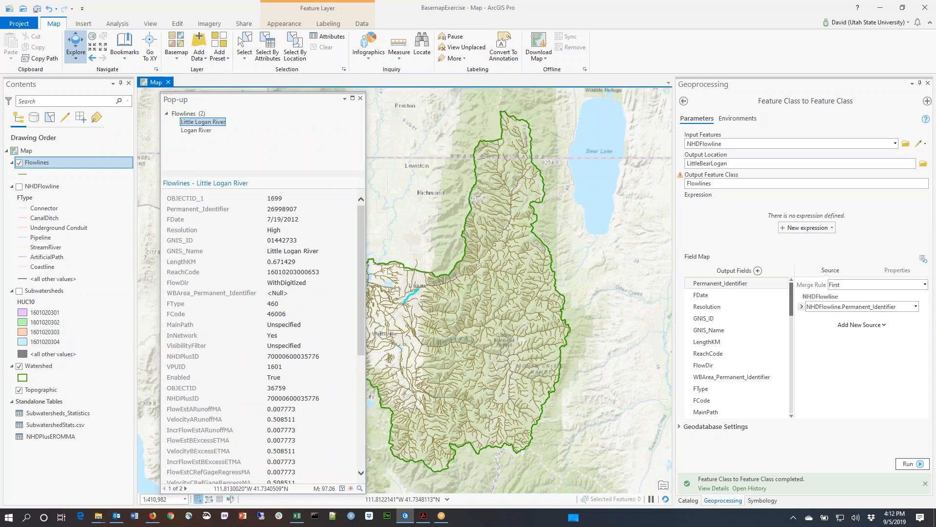
pyautogui.moveTo(363, 300); pyautogui.dragTo(369, 362)
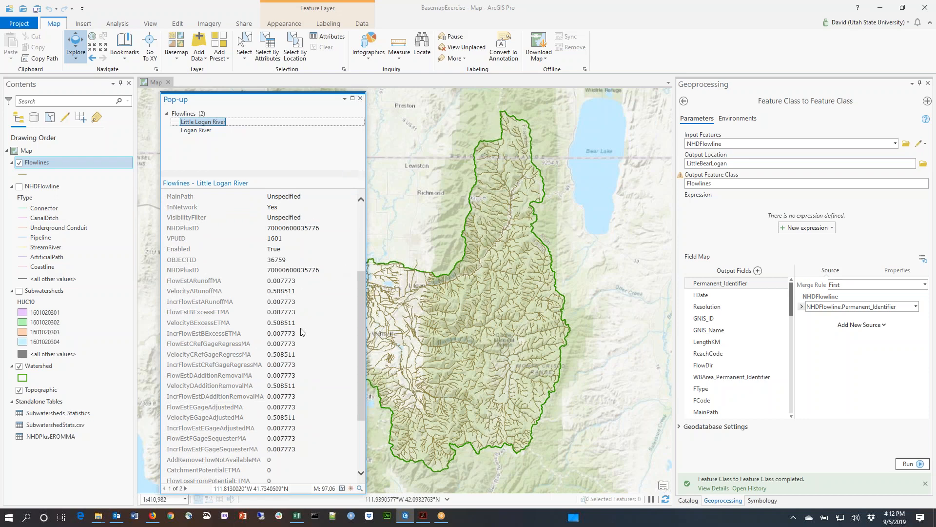
pyautogui.click(361, 99)
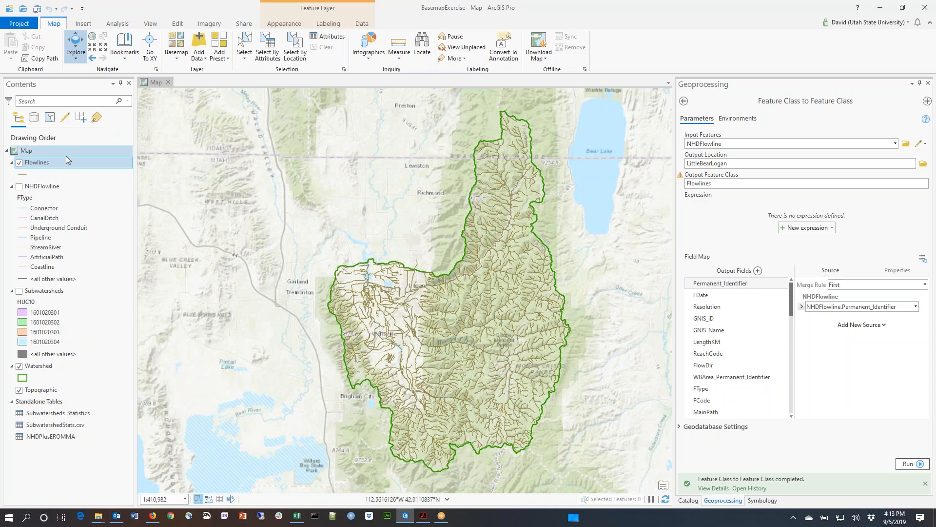
# Step: Symbolize the Flowlines layer with Graduated Symbols based on the FlowEstEGageAdjustedMA field
pyautogui.rightClick(39, 162)
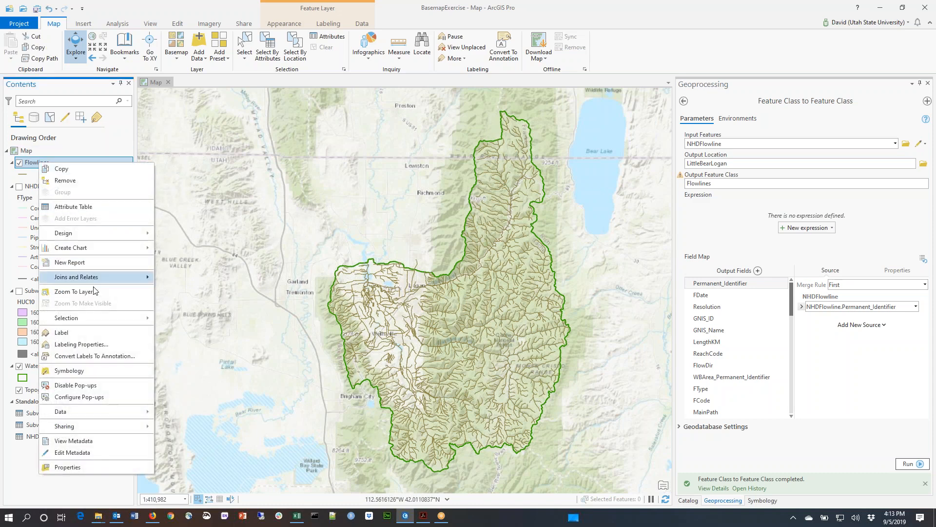
pyautogui.click(106, 370)
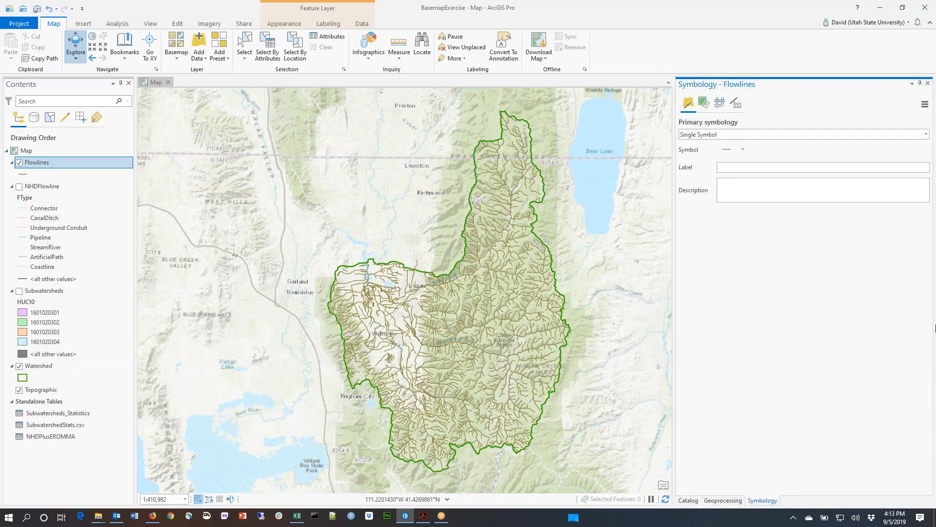
pyautogui.click(926, 134)
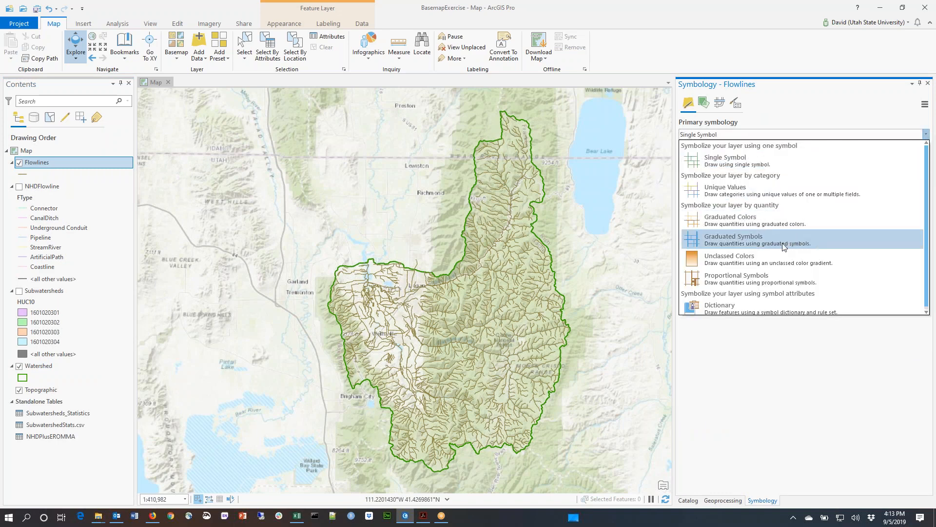
pyautogui.click(768, 243)
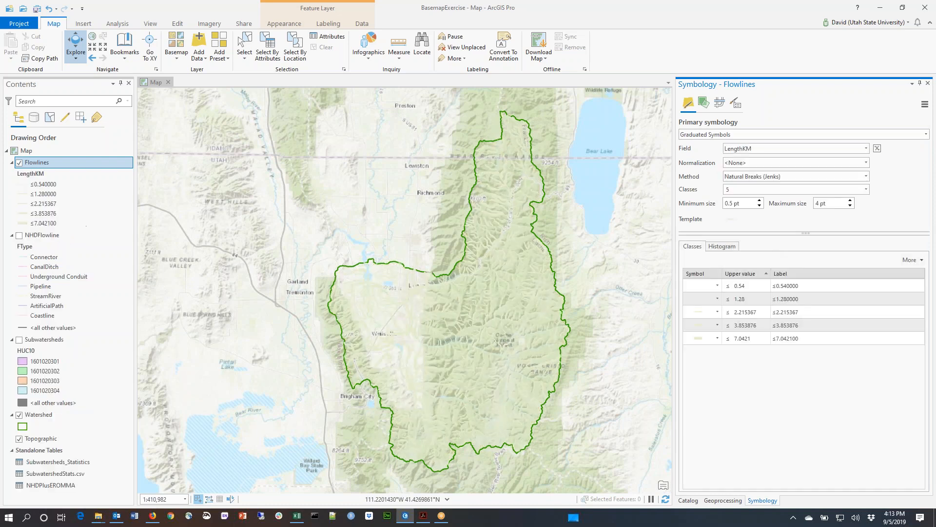
pyautogui.click(865, 149)
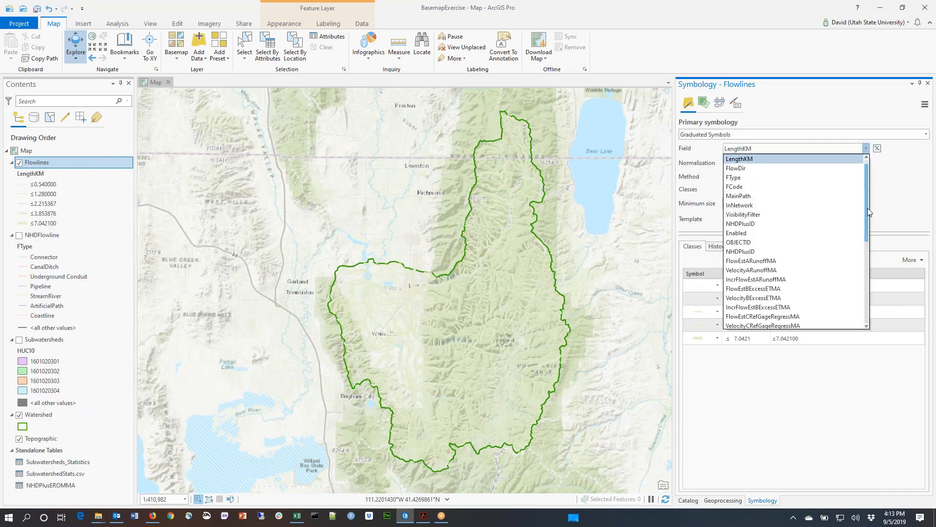
pyautogui.moveTo(865, 217); pyautogui.dragTo(880, 284)
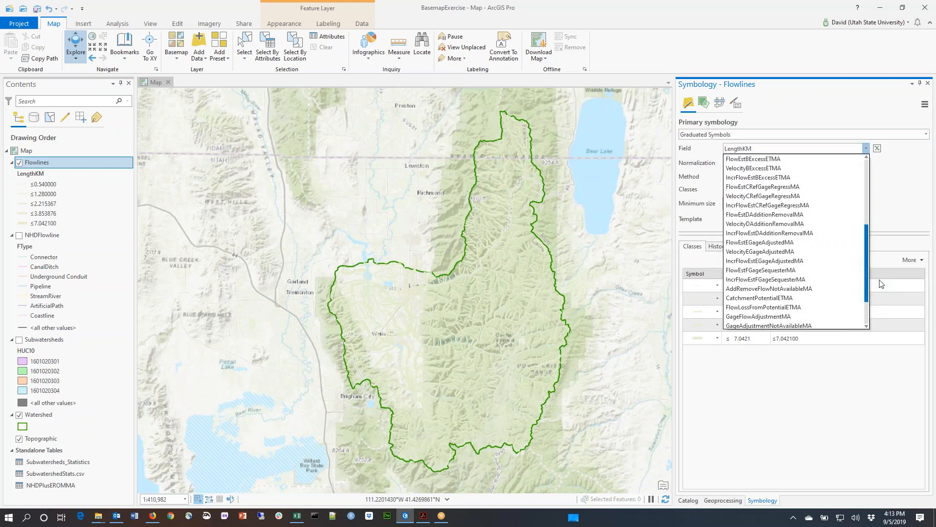
pyautogui.click(779, 245)
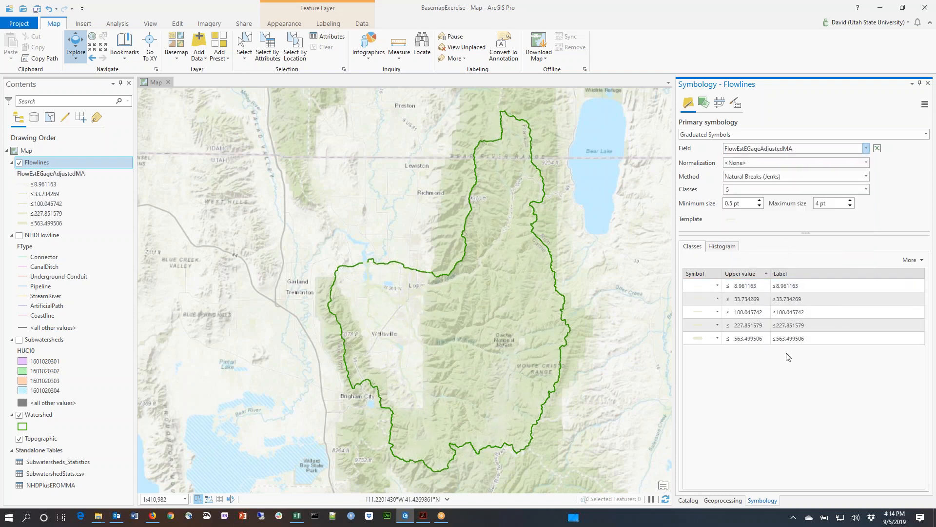
# Step: Set the template line color of the Flowlines graduated symbols to blue and apply it to all classes
pyautogui.click(701, 312)
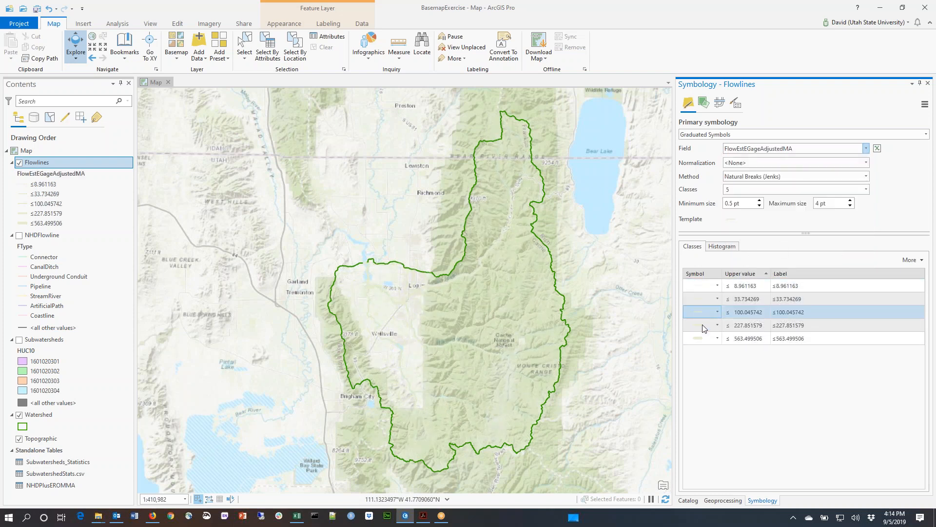
pyautogui.click(731, 219)
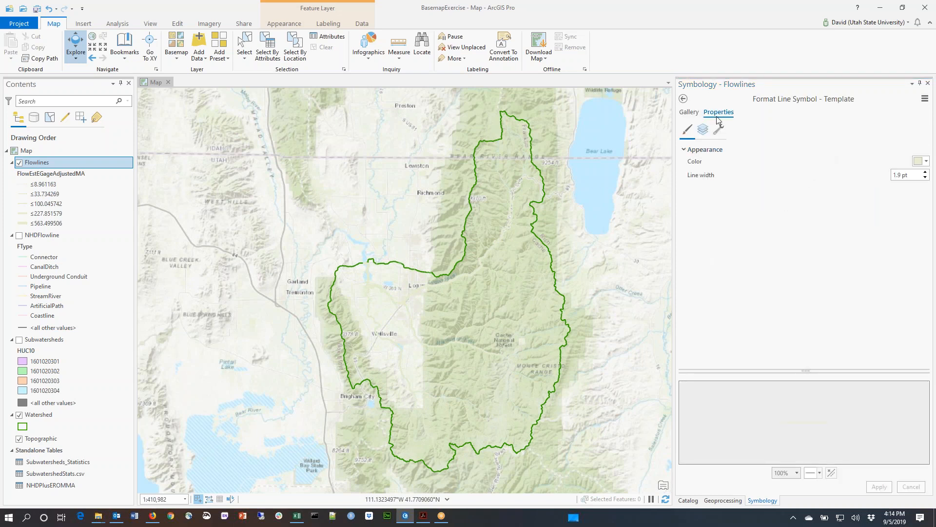
pyautogui.click(924, 162)
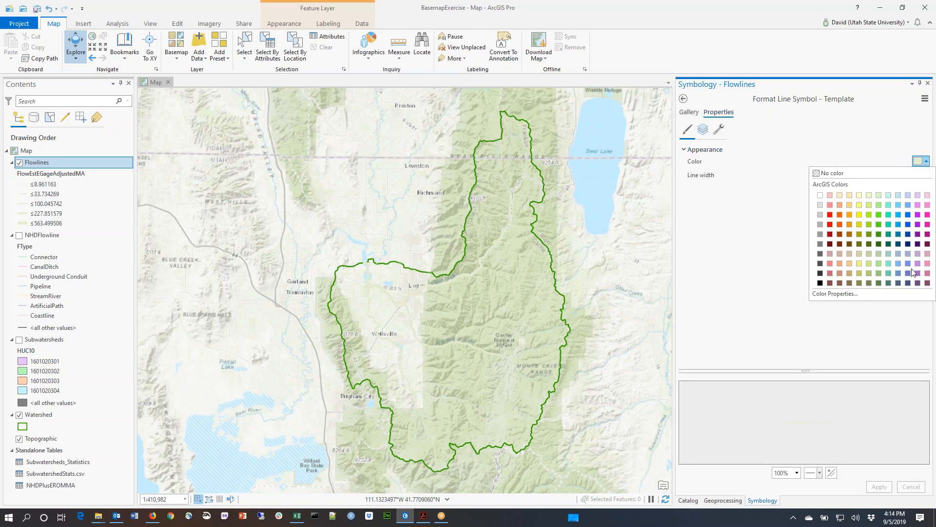
pyautogui.click(906, 224)
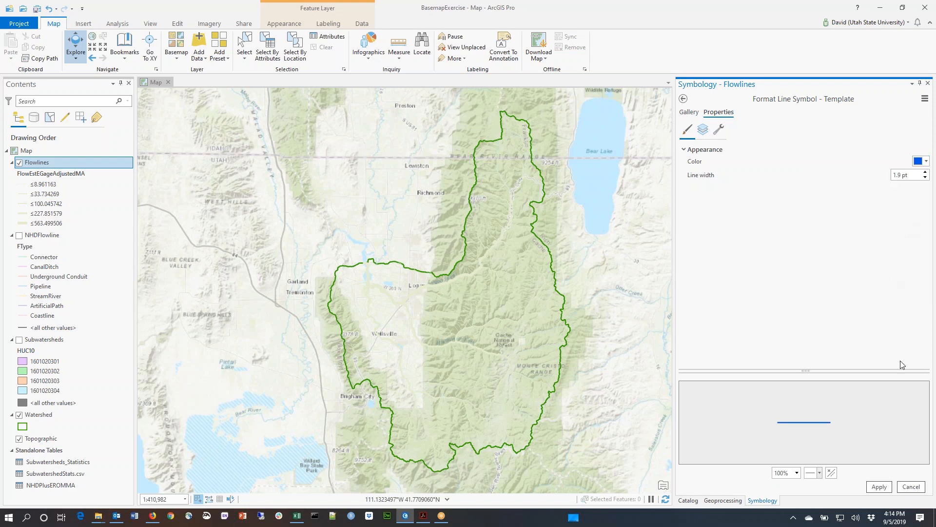
pyautogui.click(880, 487)
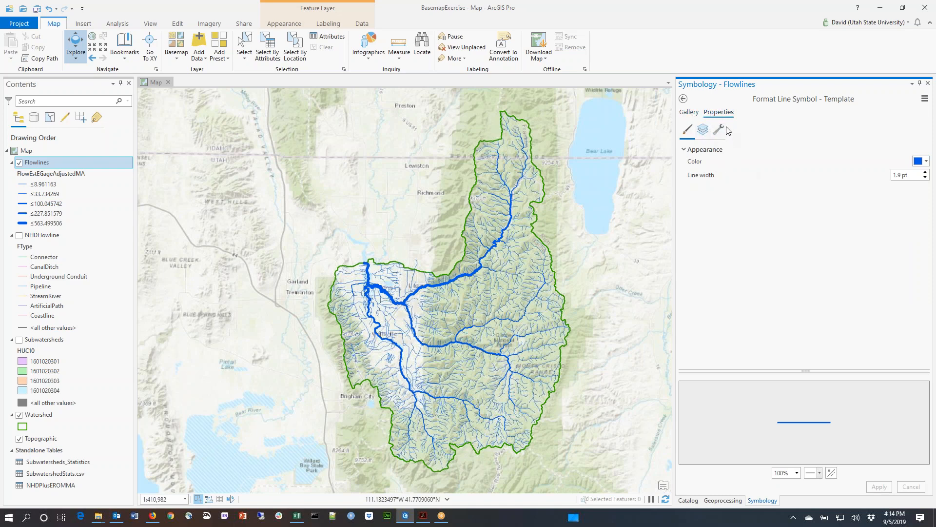
pyautogui.click(693, 113)
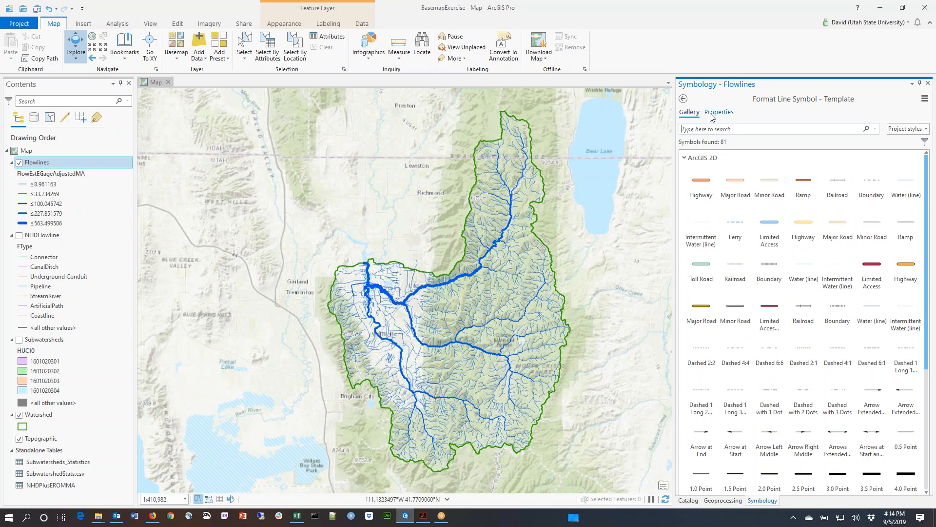
pyautogui.click(713, 113)
pyautogui.click(684, 99)
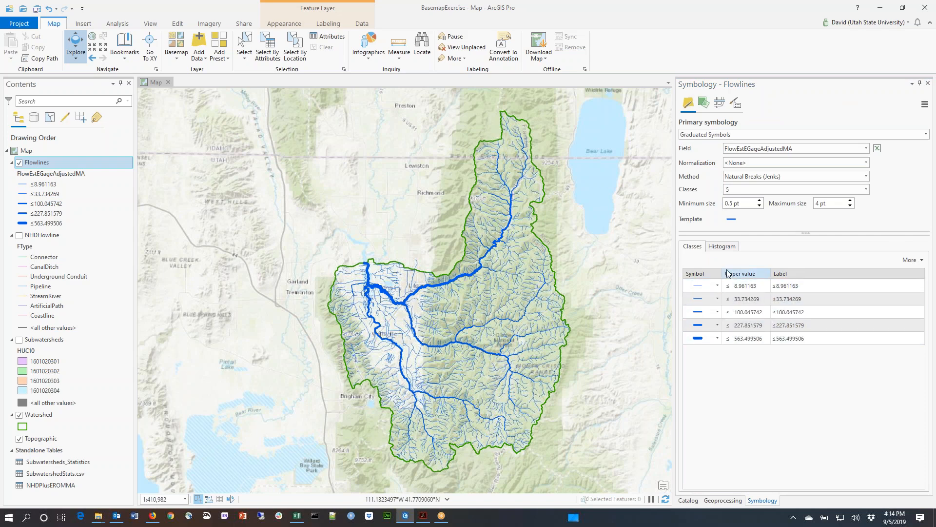
# Step: Review the upper values of the Flowlines symbol classes and save the BasemapExercise project
pyautogui.click(743, 302)
pyautogui.click(739, 341)
pyautogui.click(37, 9)
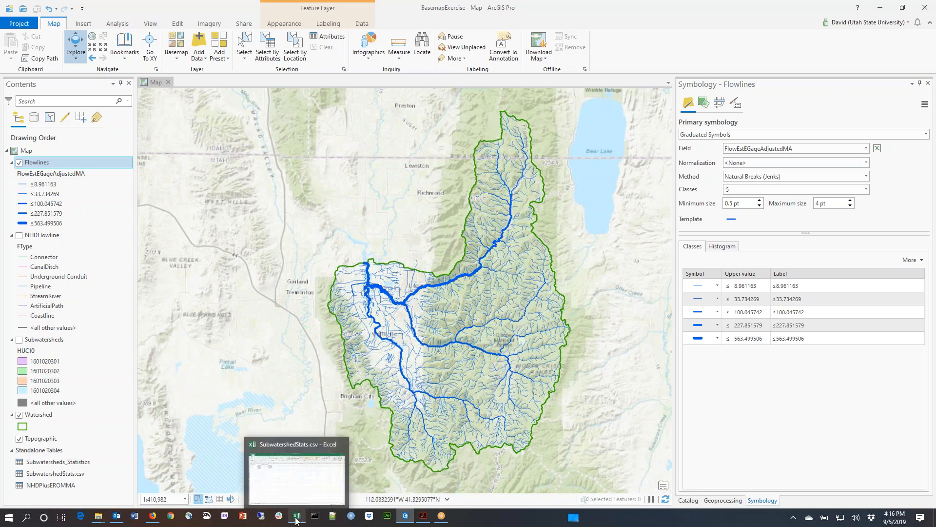
# Step: Switch to File Explorer and open Gages.xlsx from the ArcGISWork folder in Excel
pyautogui.moveTo(98, 516)
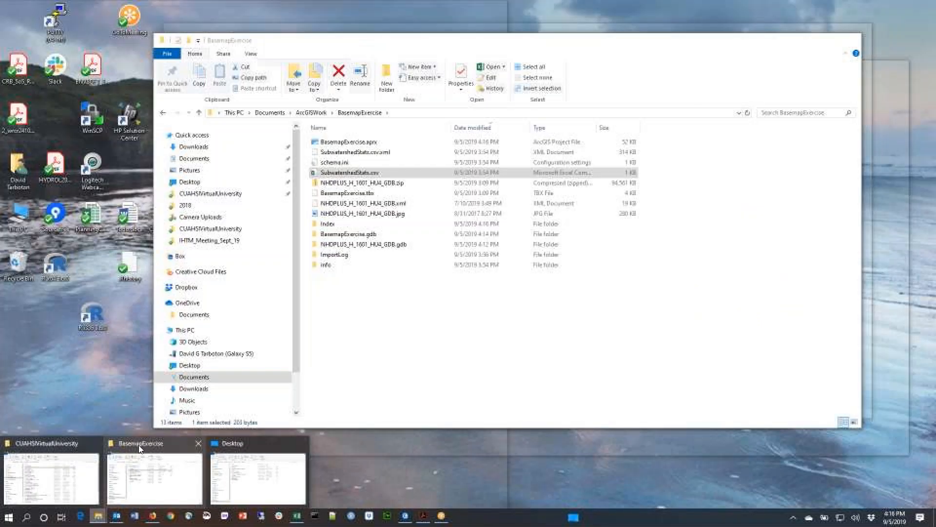
pyautogui.click(138, 445)
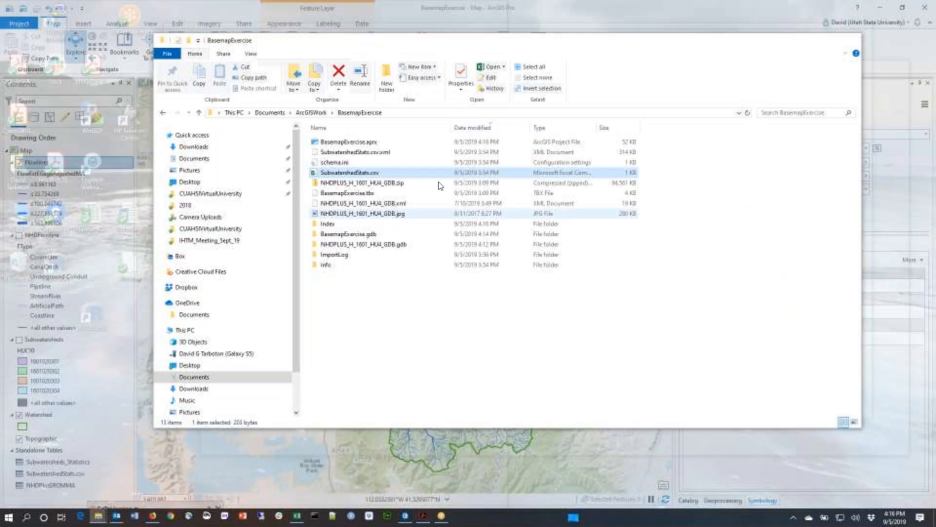
pyautogui.click(311, 113)
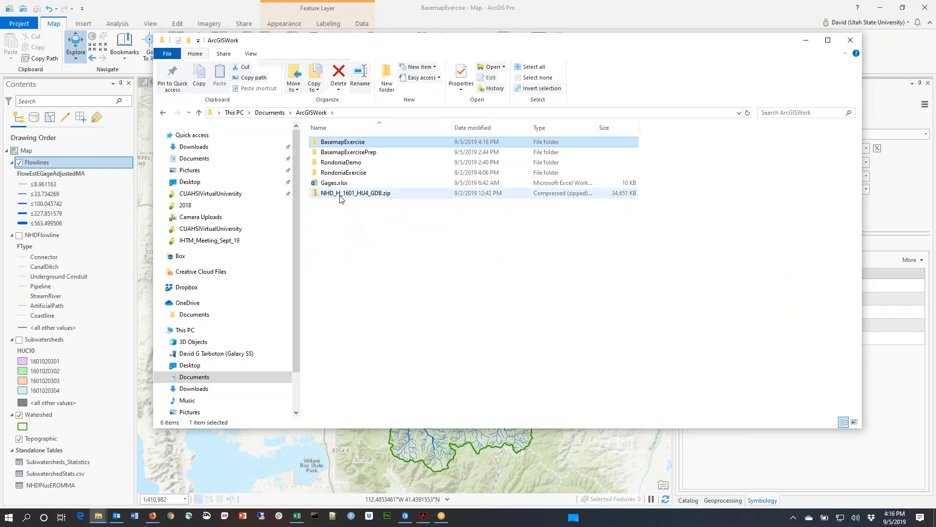
pyautogui.doubleClick(335, 184)
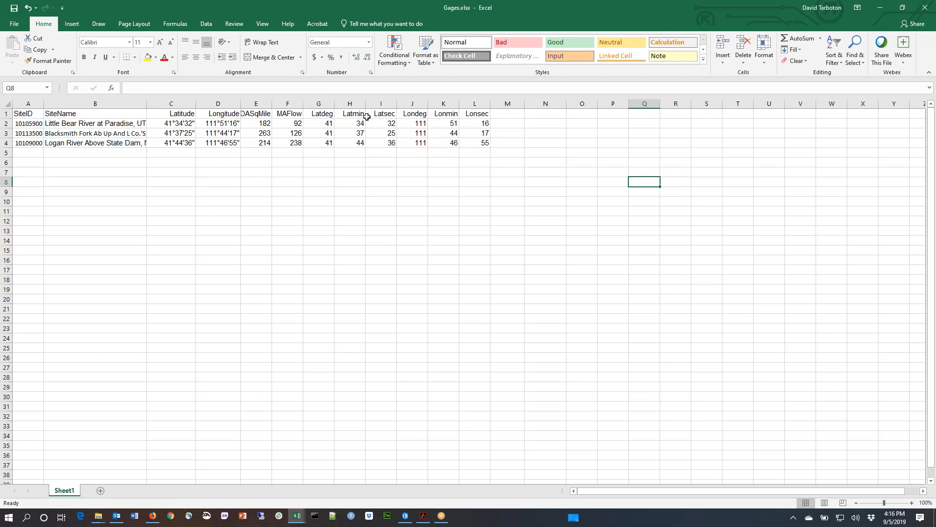
# Step: Add the column headers LatDD in cell M1 and LonDD in cell N1 of the gages sheet
pyautogui.click(507, 114)
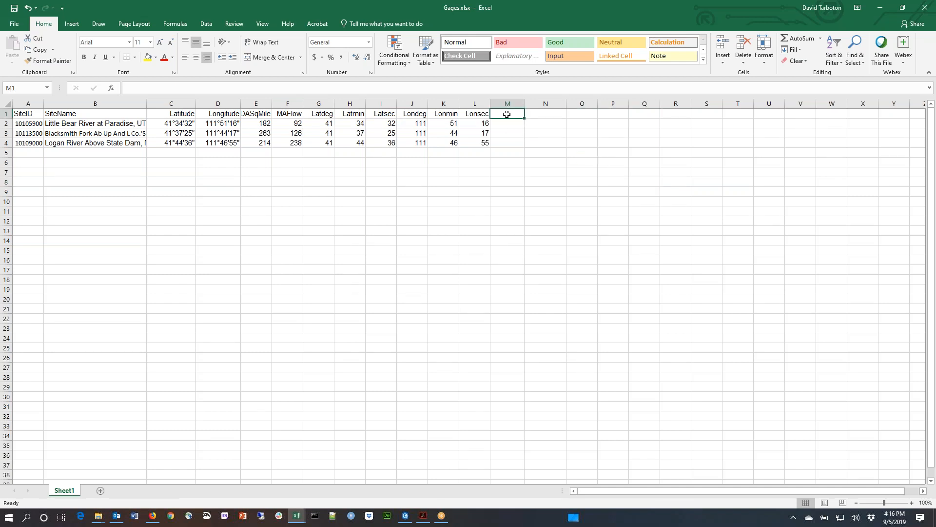
pyautogui.write('LatDD')
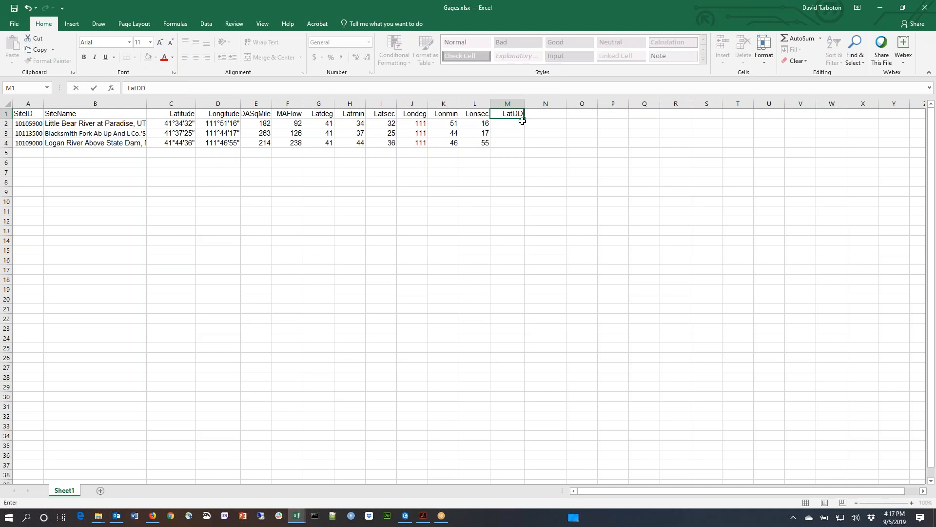
pyautogui.click(533, 117)
pyautogui.write('Lon')
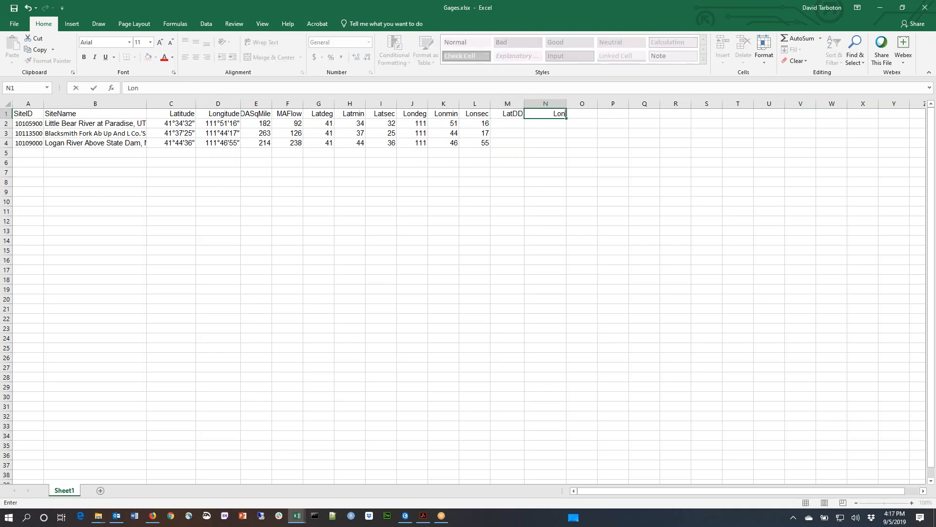
pyautogui.write('DD')
# Step: Calculate the first gage's decimal-degree latitude in cell M2 with the formula =G2+H2/60+I2/3600
pyautogui.click(515, 124)
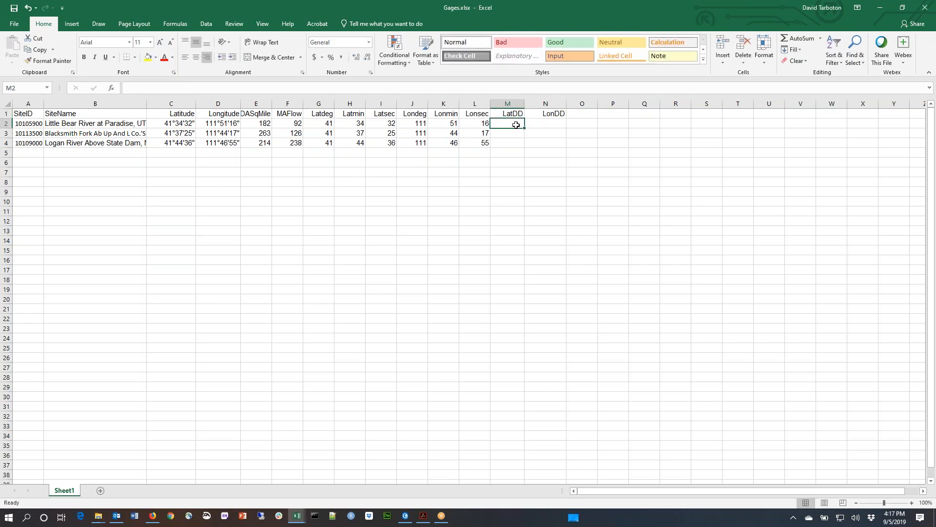
pyautogui.write('=')
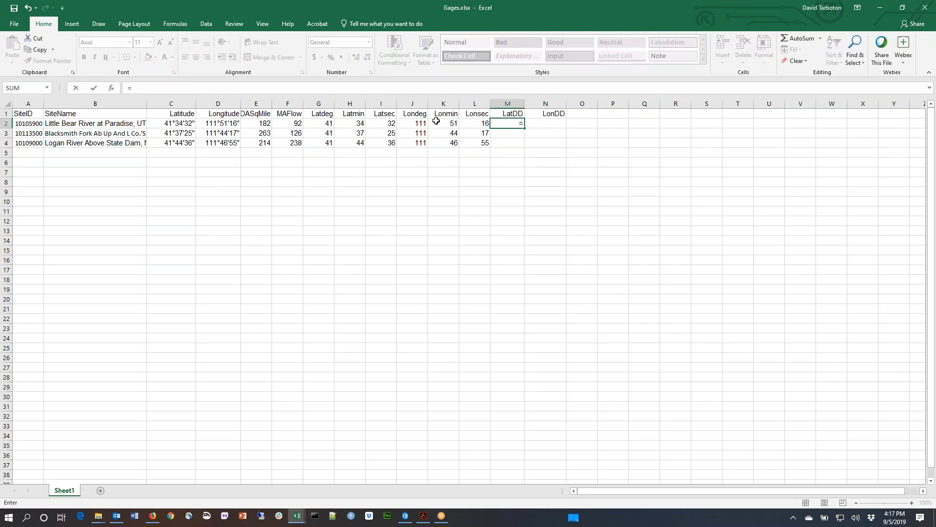
pyautogui.click(324, 123)
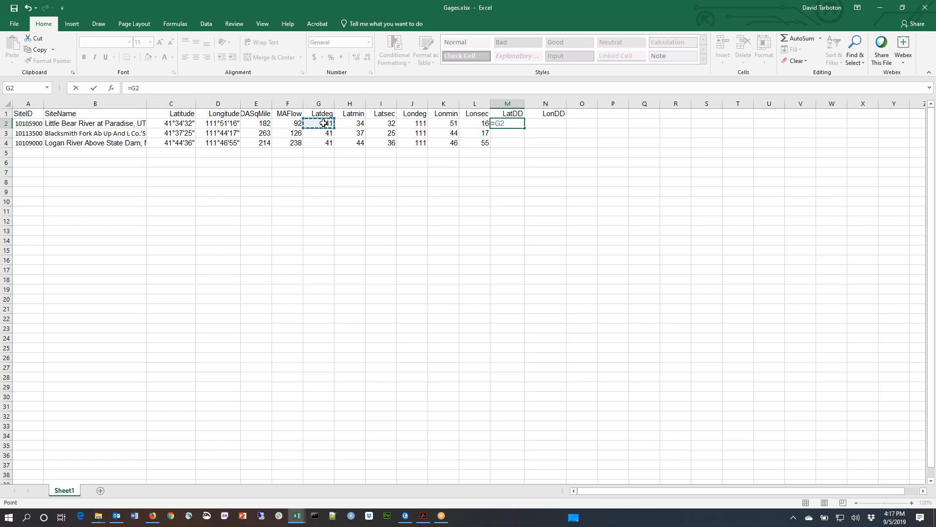
pyautogui.write('+')
pyautogui.click(352, 123)
pyautogui.write('/60+')
pyautogui.click(394, 125)
pyautogui.write('/3600')
pyautogui.press('Return')
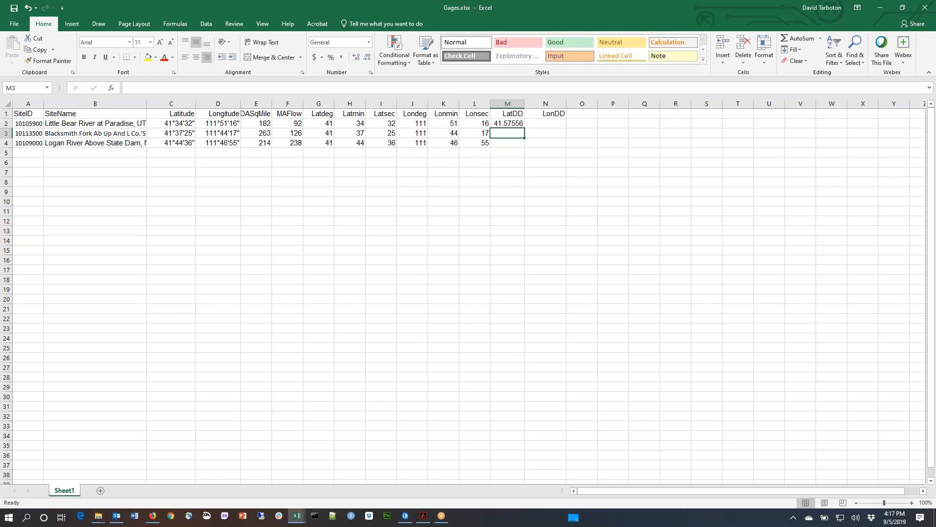
pyautogui.click(509, 124)
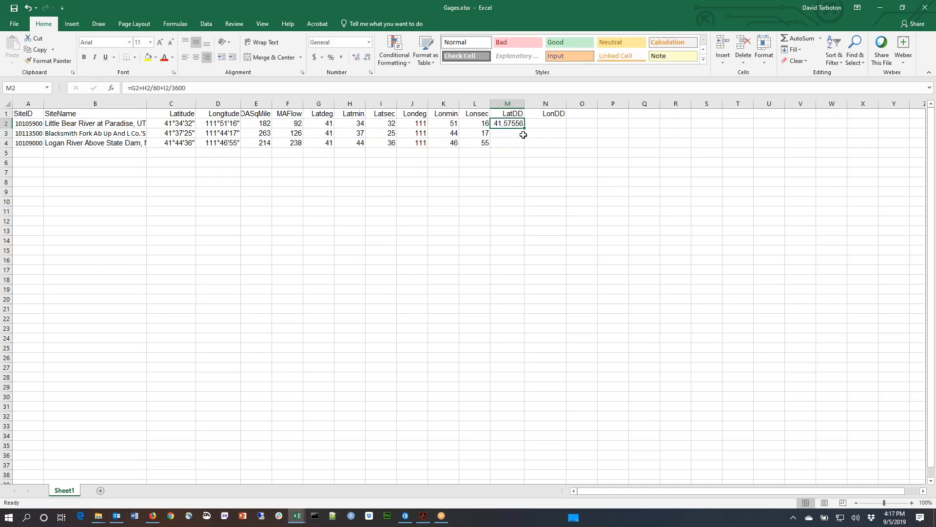
# Step: Copy the latitude formula down to M4 and calculate the first gage's longitude in N2 with =-(J2+K2/60+L2/3600)
pyautogui.moveTo(522, 133); pyautogui.dragTo(523, 147)
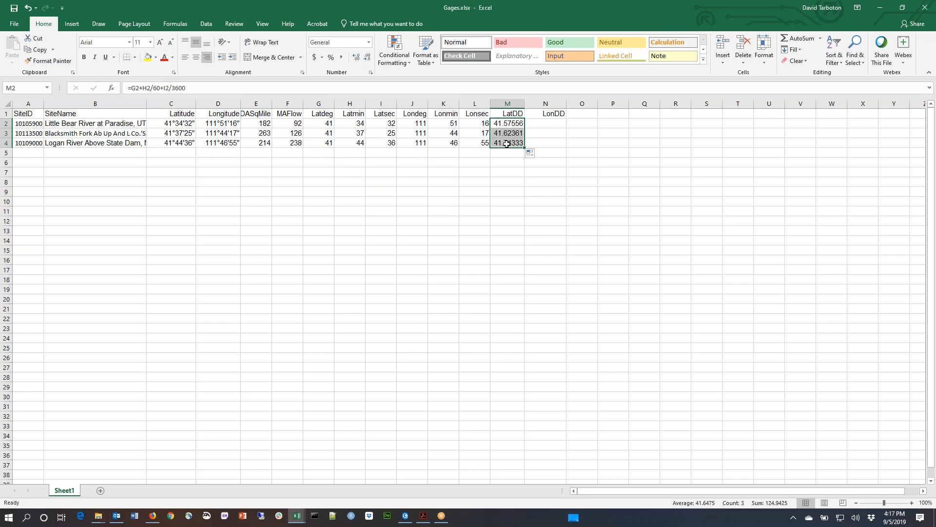
pyautogui.click(533, 122)
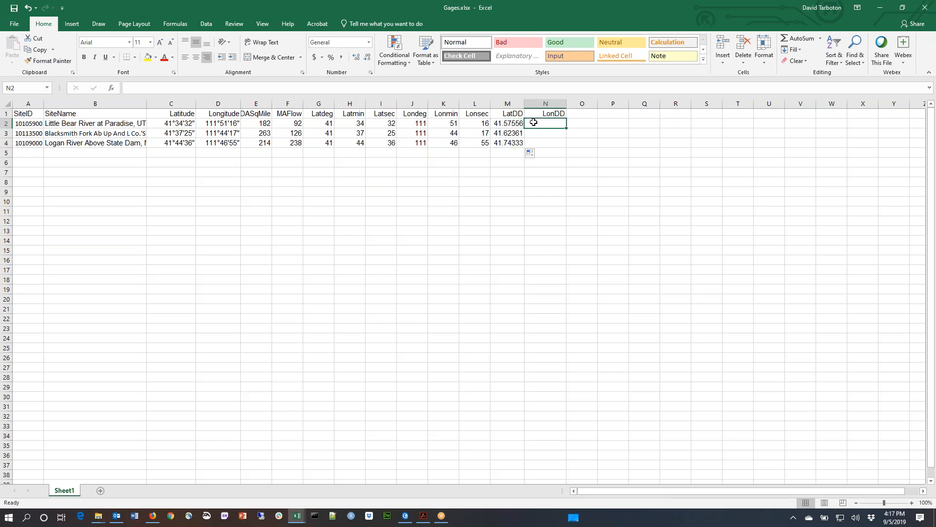
pyautogui.write('=-(')
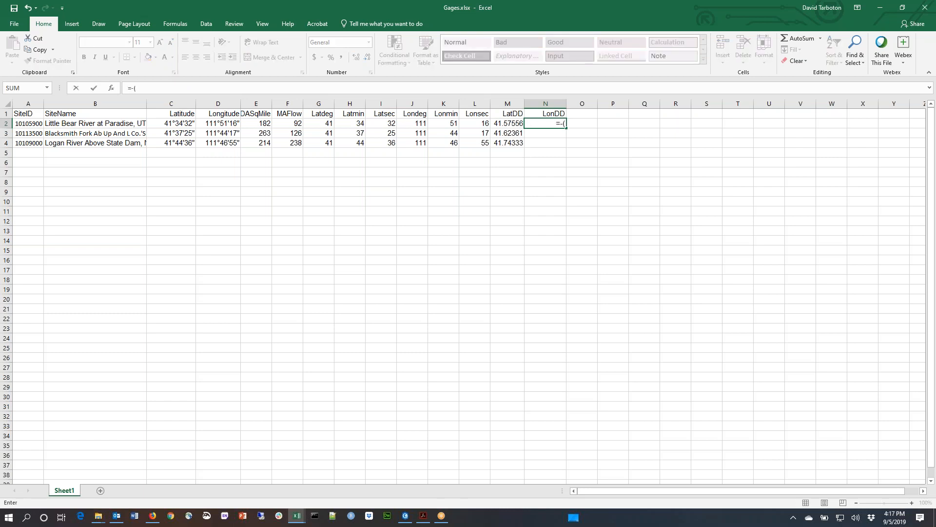
pyautogui.click(412, 122)
pyautogui.write('+')
pyautogui.click(447, 122)
pyautogui.write('/')
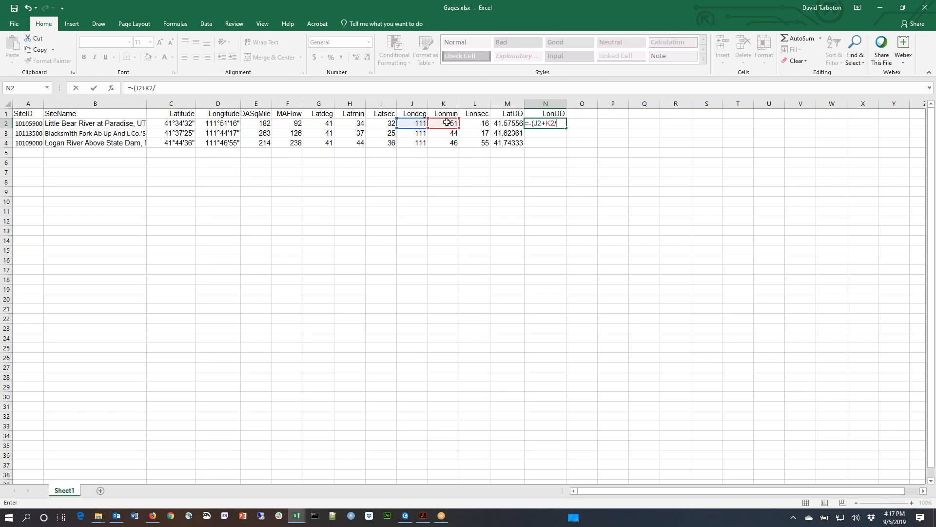
pyautogui.write('60+')
pyautogui.click(485, 126)
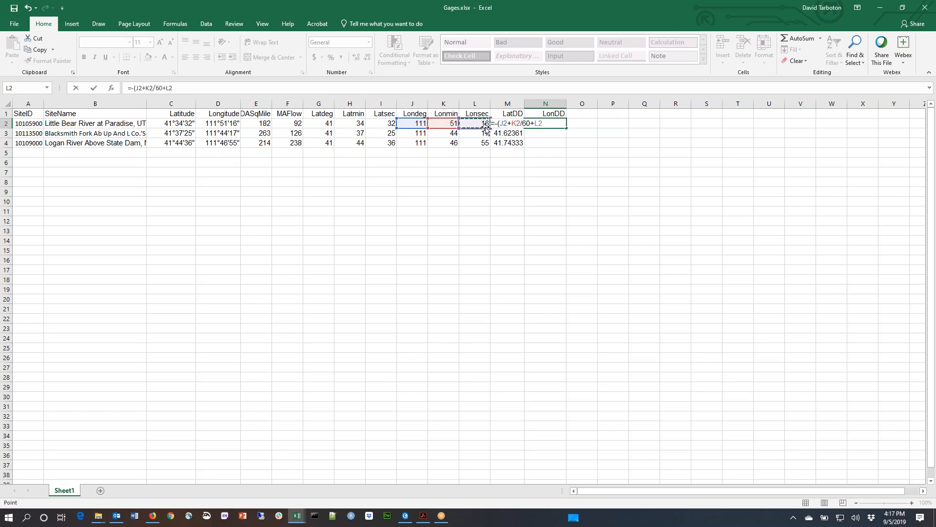
pyautogui.write('/3600)')
pyautogui.press('Return')
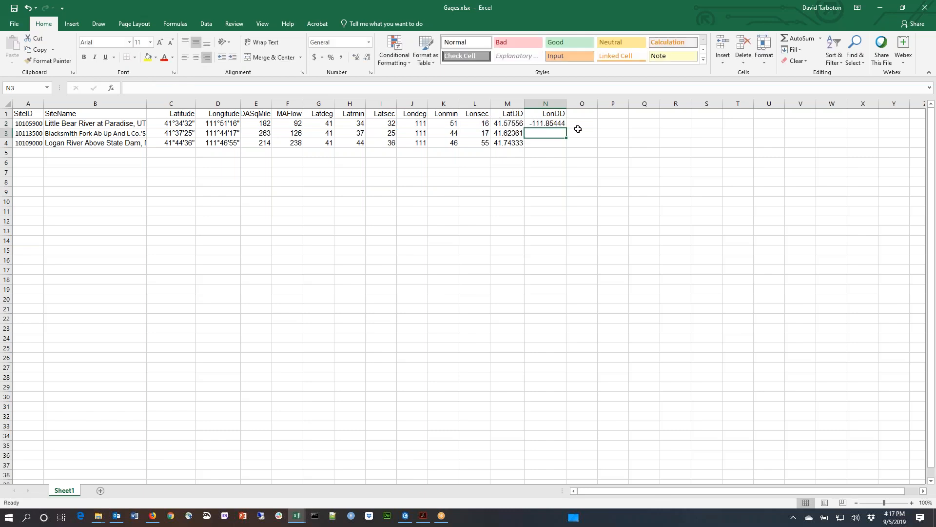
# Step: Copy the longitude formula from N2 down to N4 and slightly widen the LonDD and LatDD columns
pyautogui.click(557, 123)
pyautogui.moveTo(565, 128); pyautogui.dragTo(565, 146)
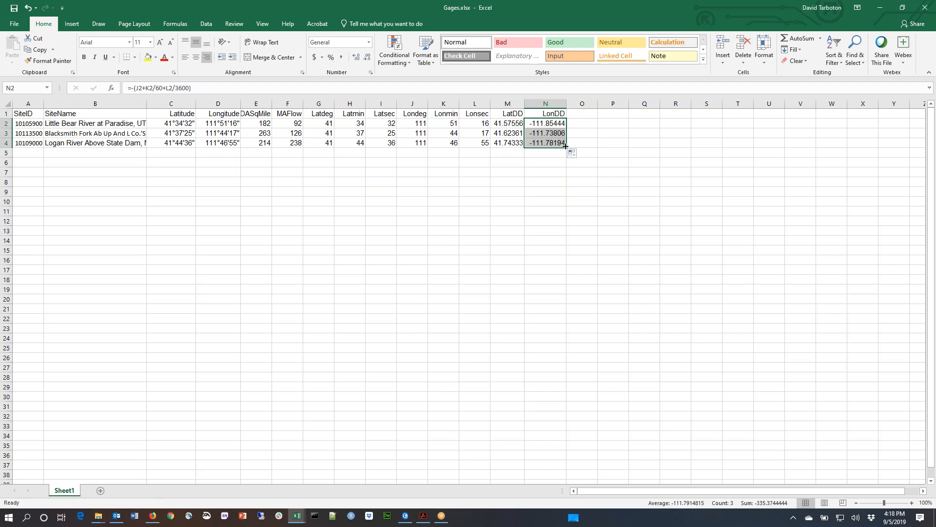
pyautogui.moveTo(566, 103); pyautogui.dragTo(570, 104)
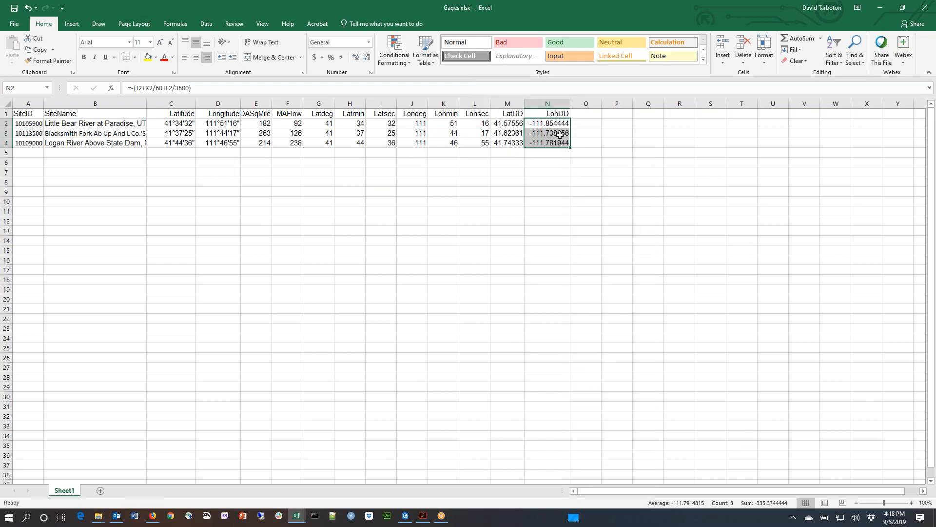
pyautogui.moveTo(523, 104); pyautogui.dragTo(527, 104)
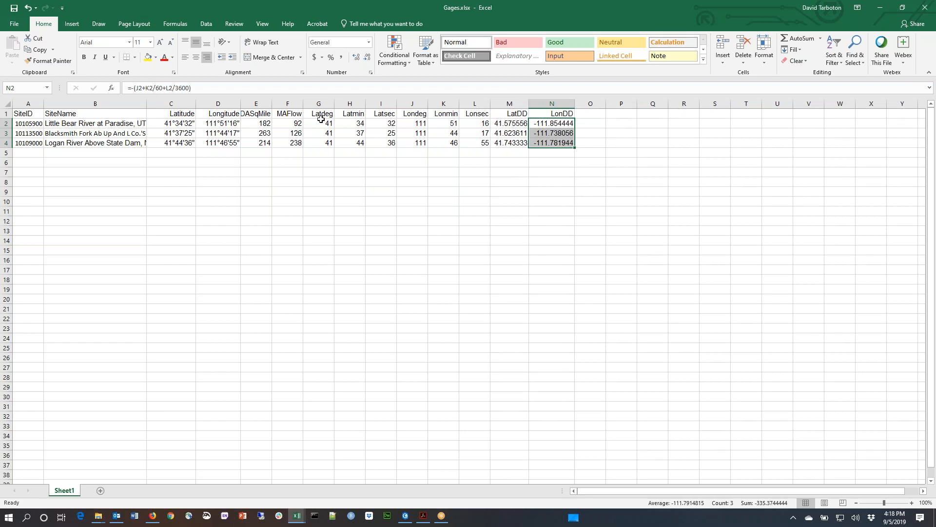
# Step: Save a copy of the workbook as Gages.csv in CSV (Comma delimited) format in the ArcGISWork\BasemapExercise folder
pyautogui.click(14, 25)
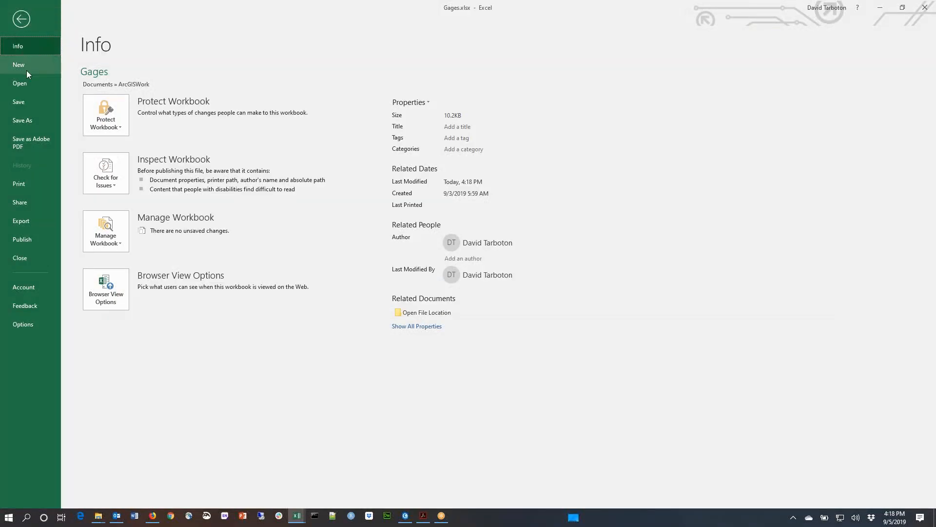
pyautogui.click(23, 123)
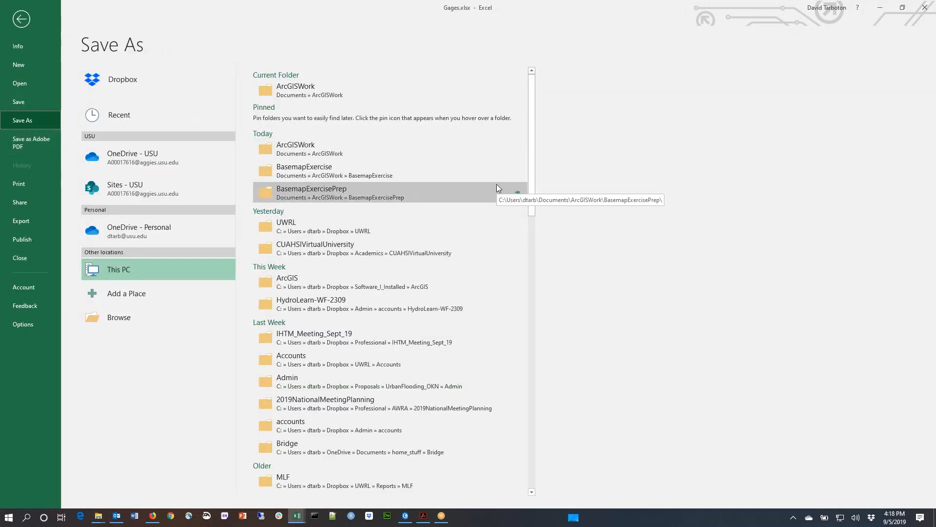
pyautogui.click(334, 89)
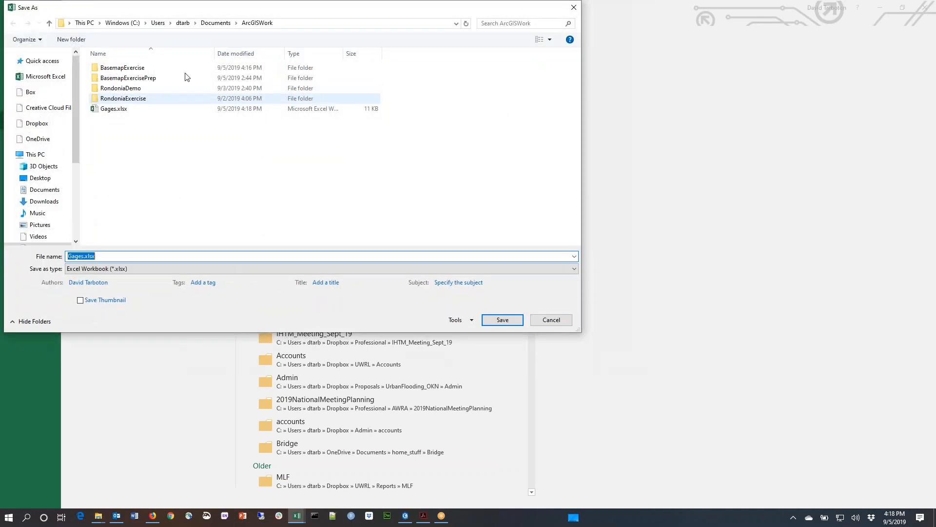
pyautogui.click(130, 70)
pyautogui.doubleClick(130, 70)
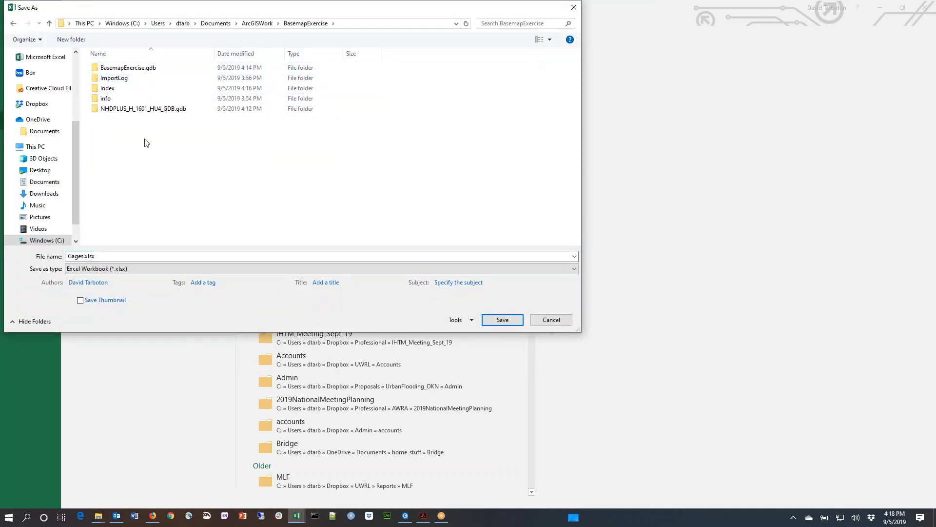
pyautogui.click(235, 270)
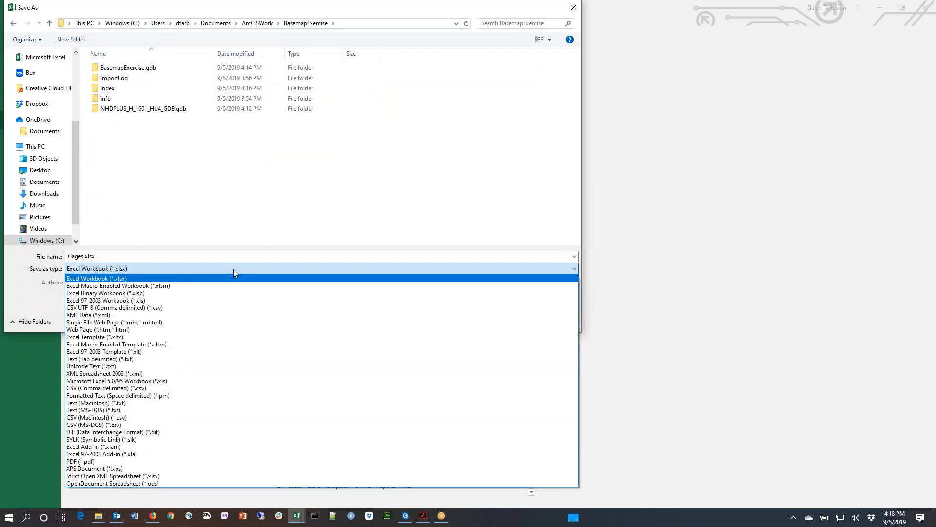
pyautogui.click(179, 389)
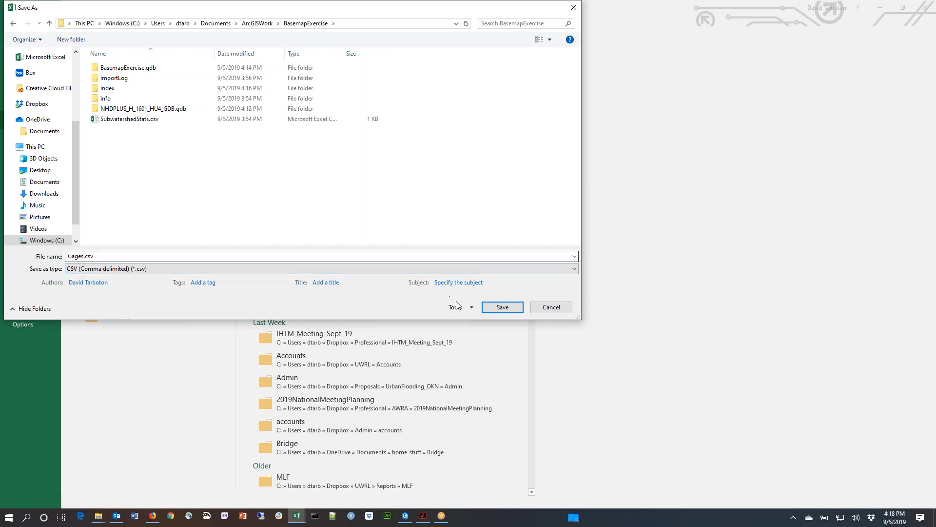
pyautogui.click(503, 307)
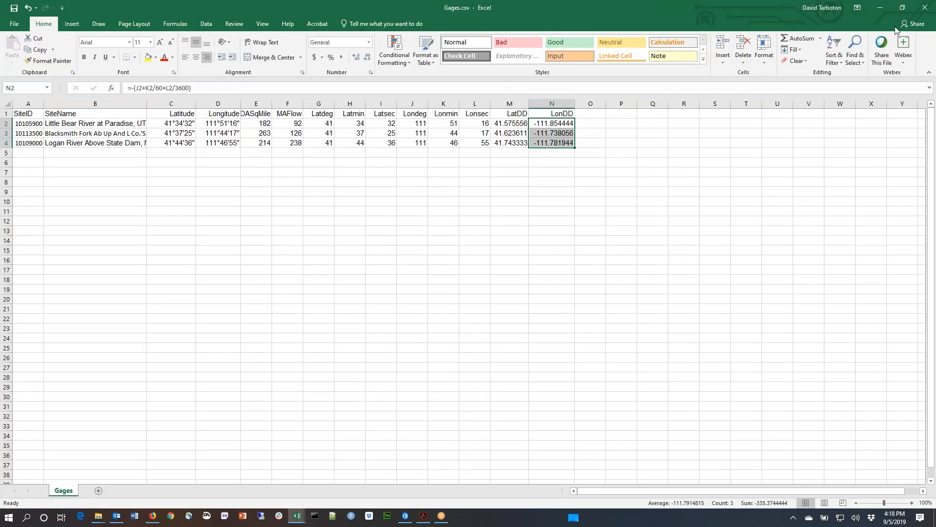
# Step: Switch to ArcGIS Pro and add Gages.csv from the refreshed BasemapExercise folder to the map
pyautogui.click(405, 515)
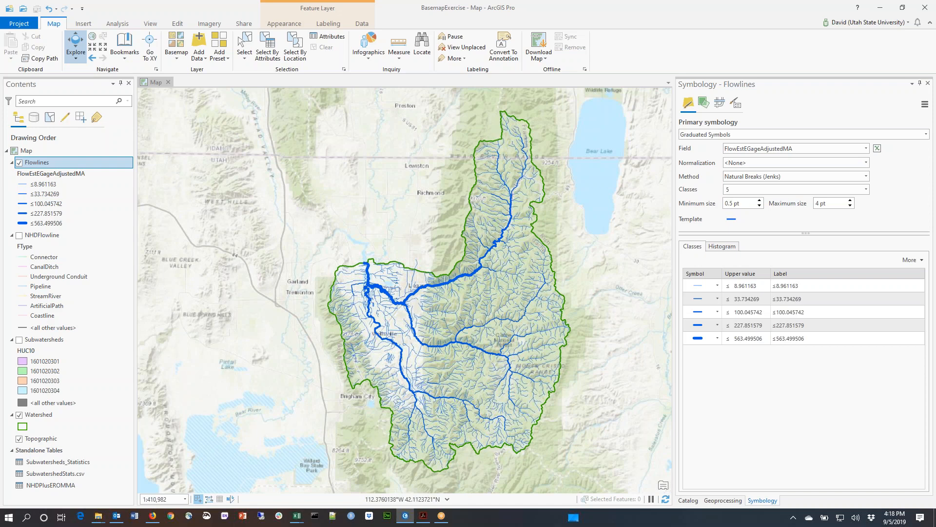
pyautogui.click(200, 43)
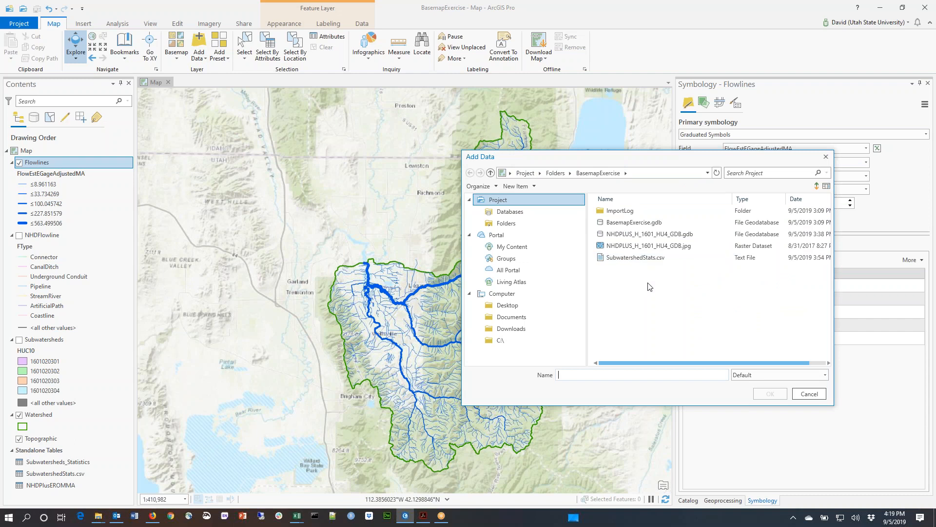
pyautogui.click(716, 174)
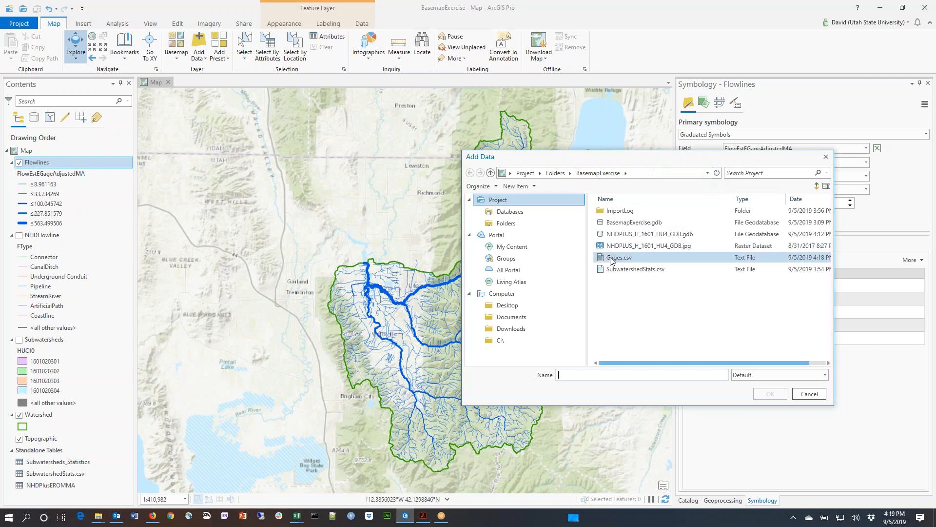
pyautogui.click(615, 258)
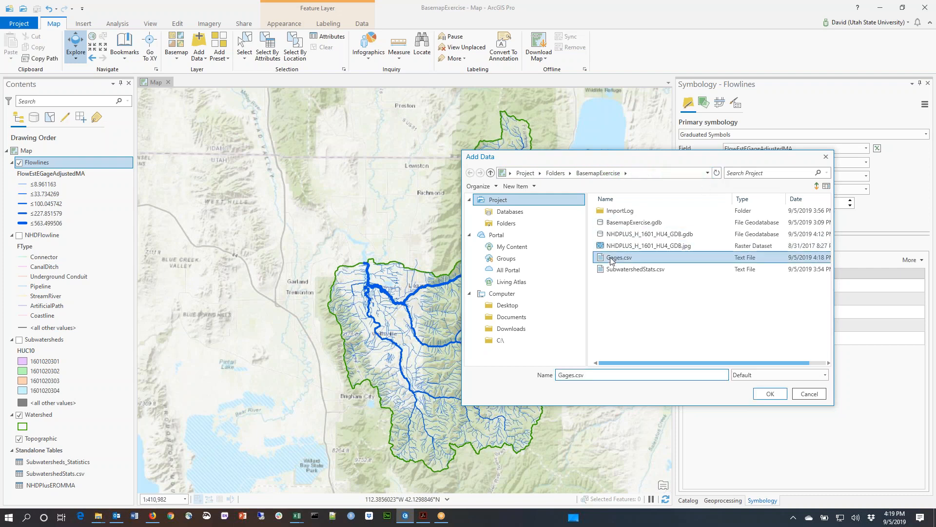
pyautogui.click(773, 393)
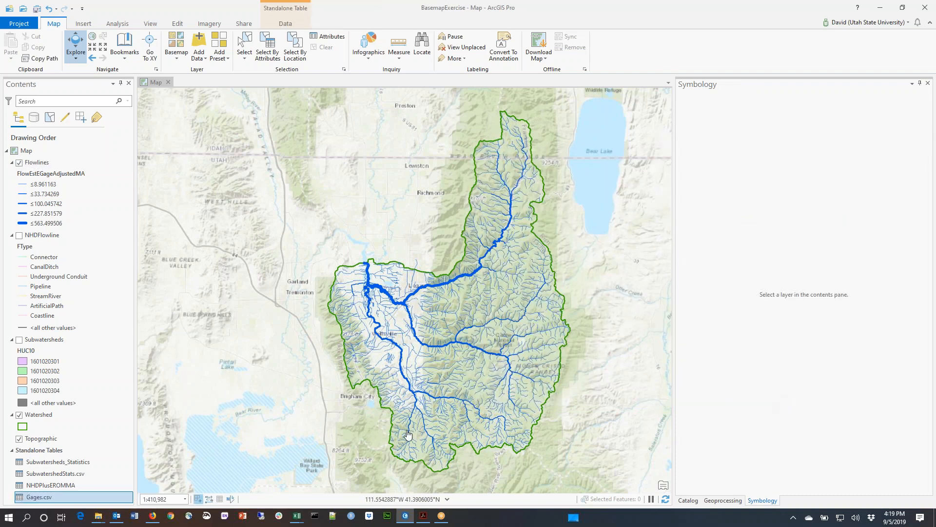
# Step: Open the Gages.csv standalone table to check its records and the LatDD and LonDD fields
pyautogui.scroll(-1, 153, 375)
pyautogui.scroll(2, 154, 375)
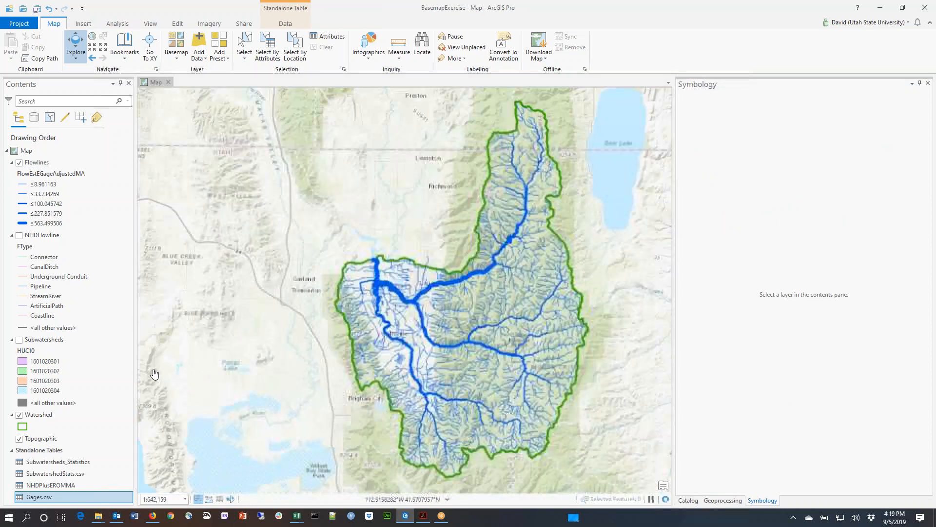
pyautogui.rightClick(62, 497)
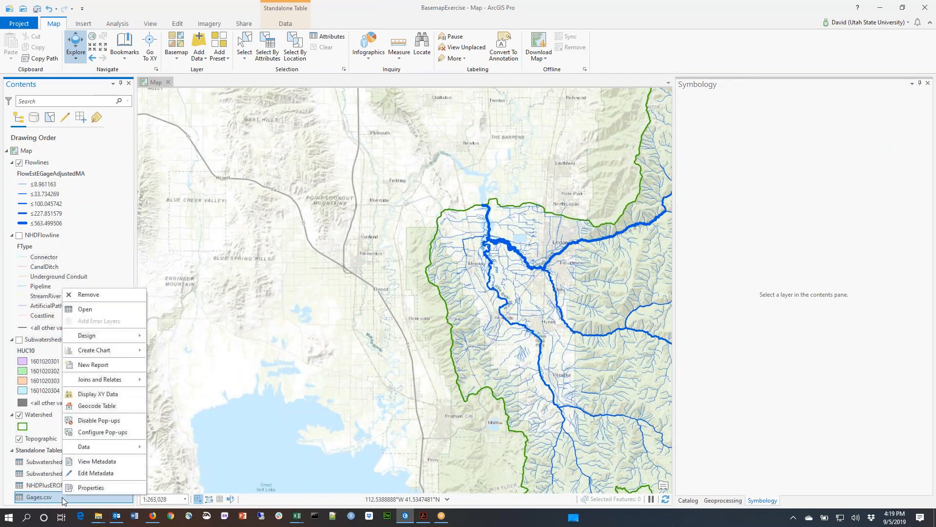
pyautogui.click(89, 309)
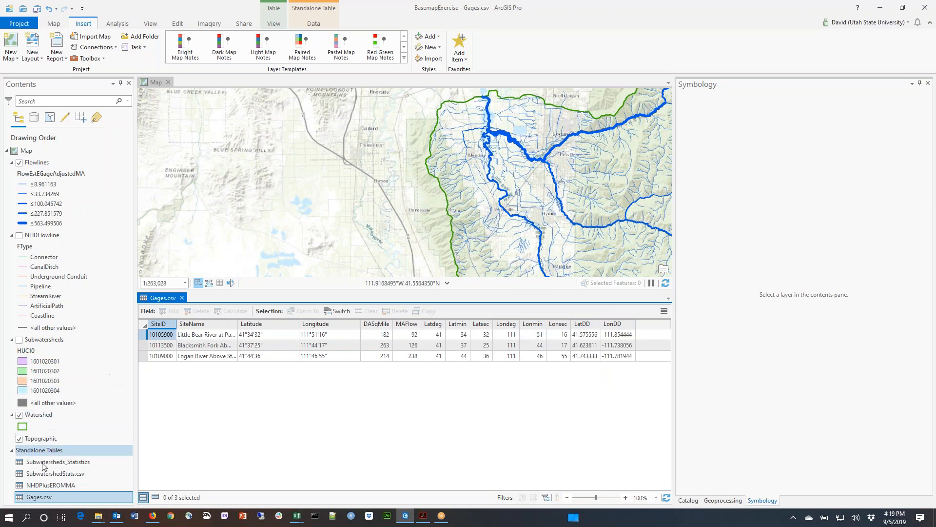
# Step: Start XY Table To Point for Gages.csv with the output feature class Gages in the LittleBearLogan dataset of BasemapExercise.gdb
pyautogui.rightClick(52, 502)
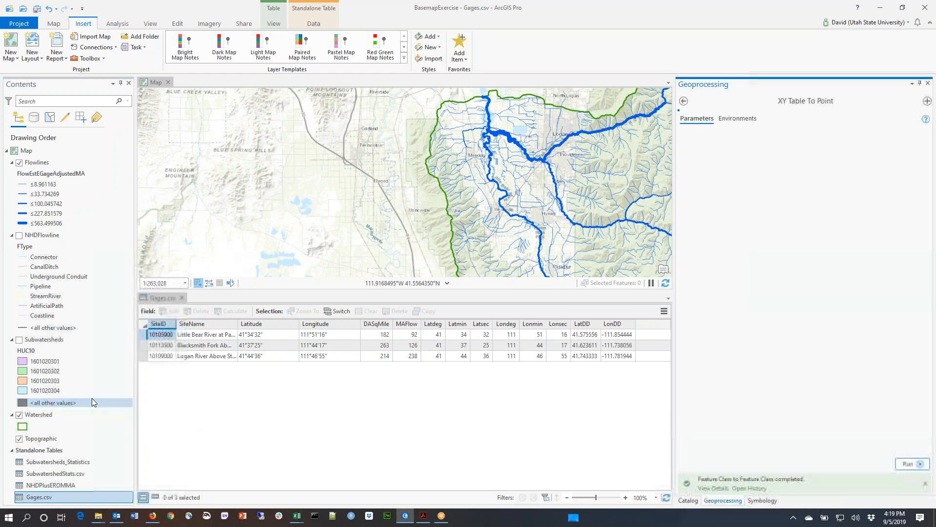
pyautogui.click(92, 396)
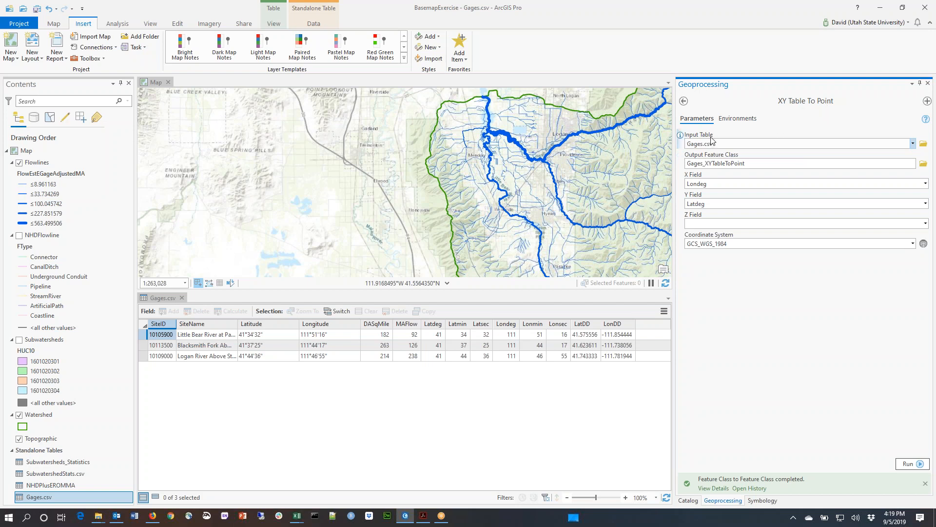
pyautogui.click(923, 164)
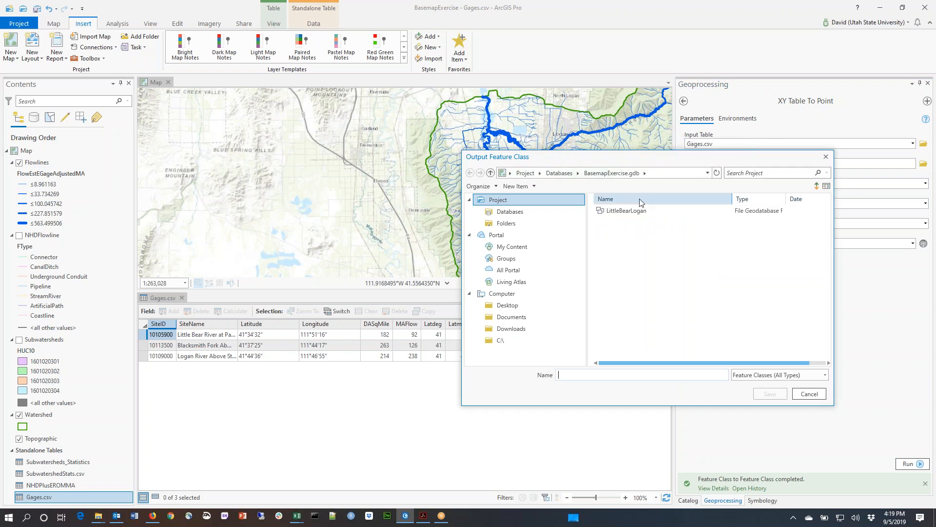
pyautogui.doubleClick(627, 212)
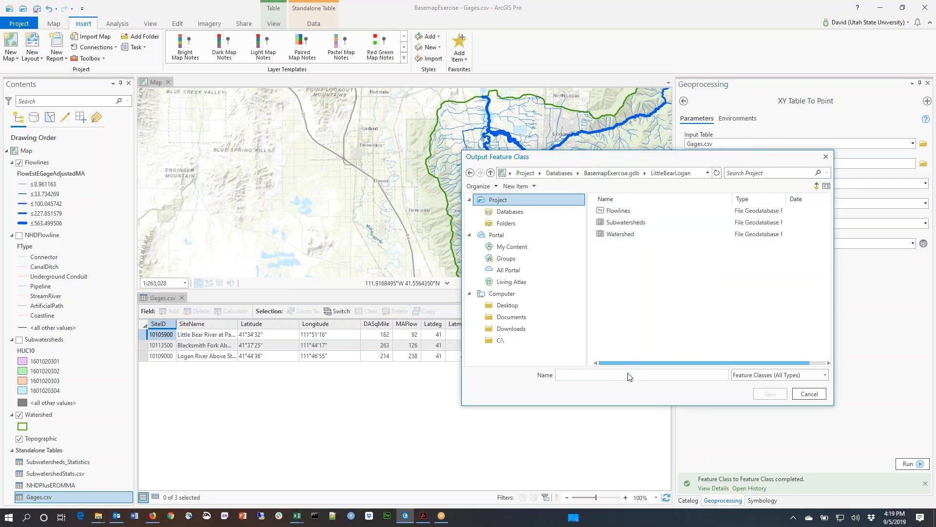
pyautogui.write('Gages')
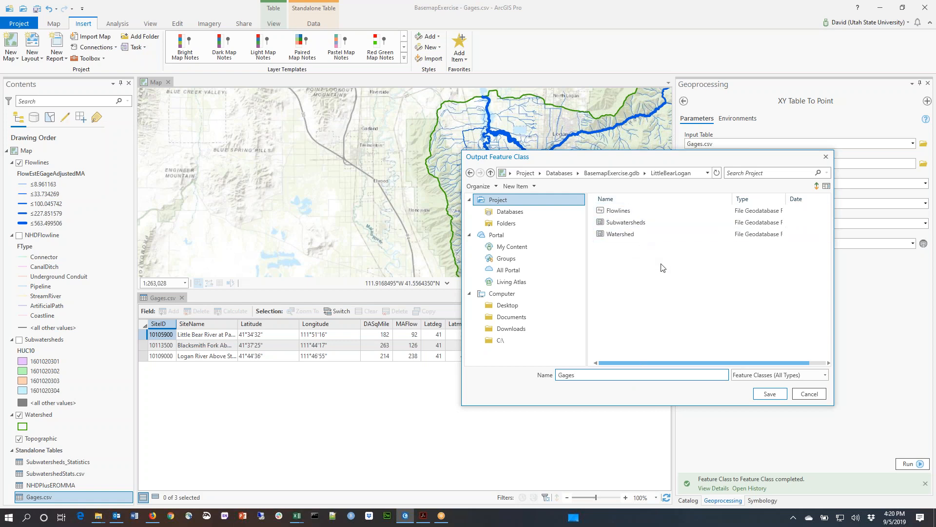
pyautogui.click(775, 395)
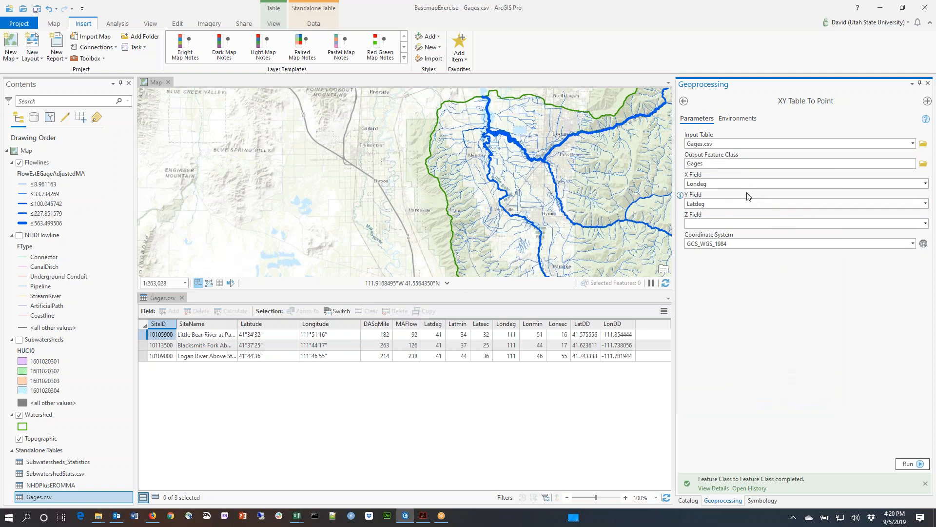
# Step: Set the X field to LonDD and the Y field to LatDD for the gage points
pyautogui.click(925, 186)
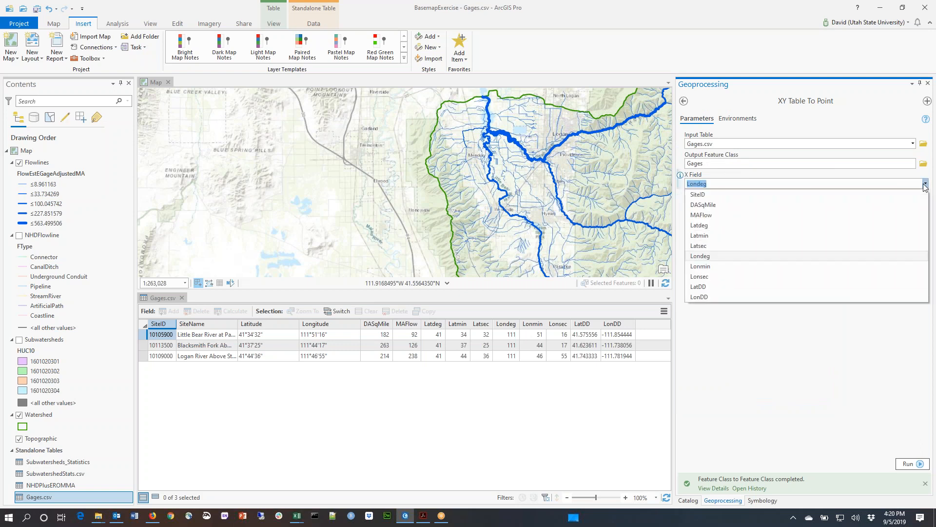
pyautogui.click(868, 297)
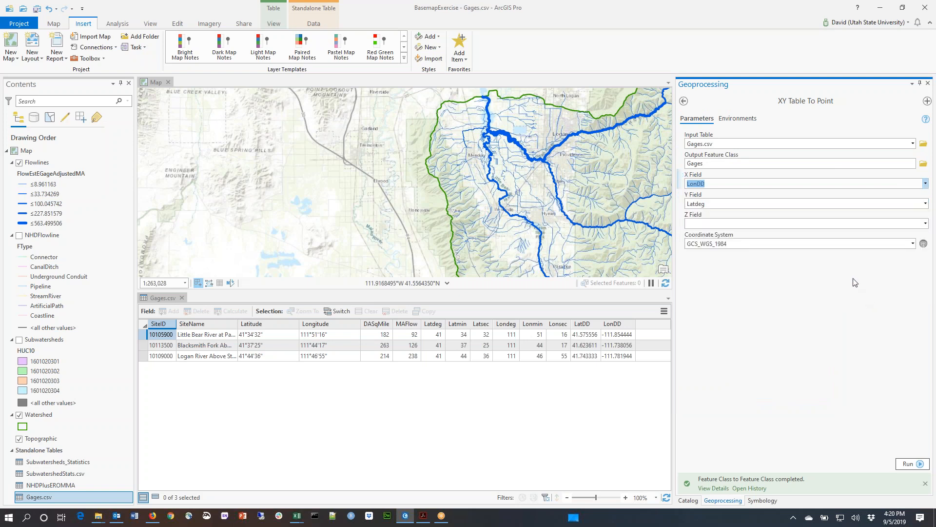
pyautogui.click(926, 204)
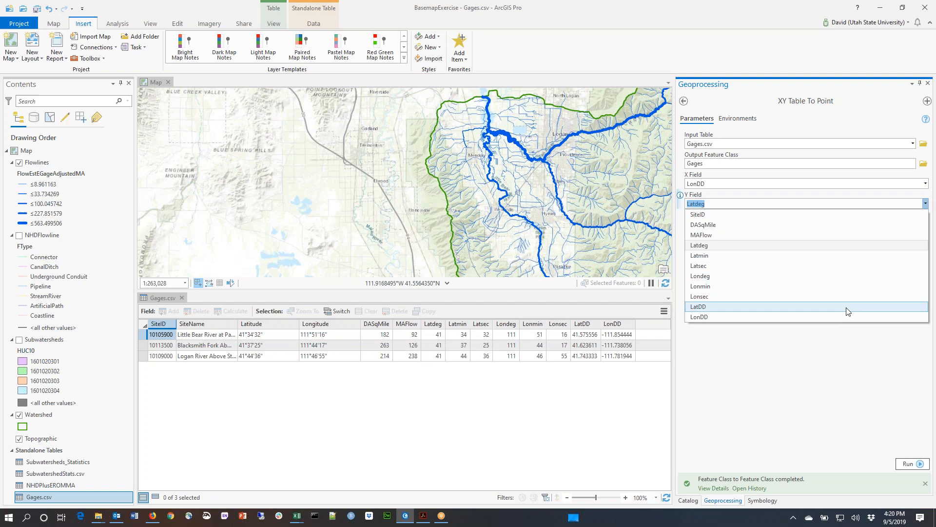
pyautogui.click(846, 308)
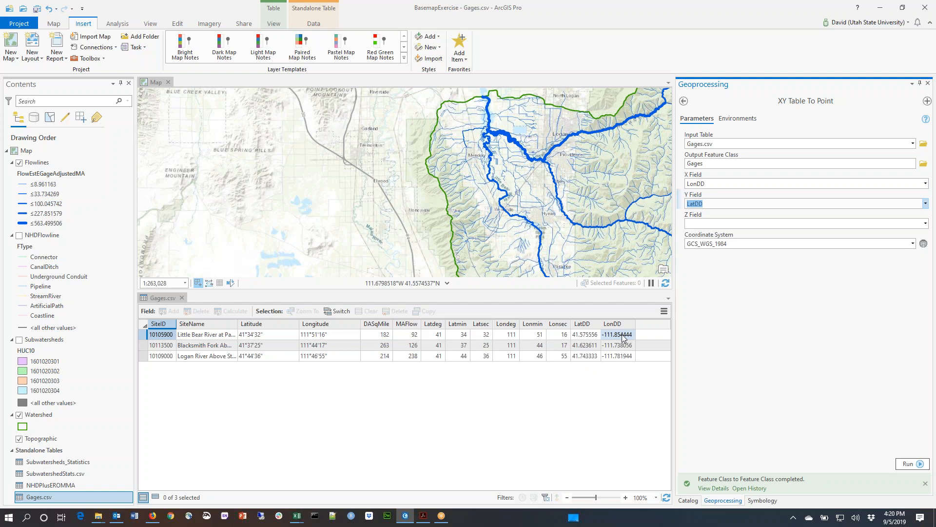
# Step: Set the coordinate system to the geographic NAD 1927 for USA and territories and run XY Table To Point
pyautogui.click(923, 244)
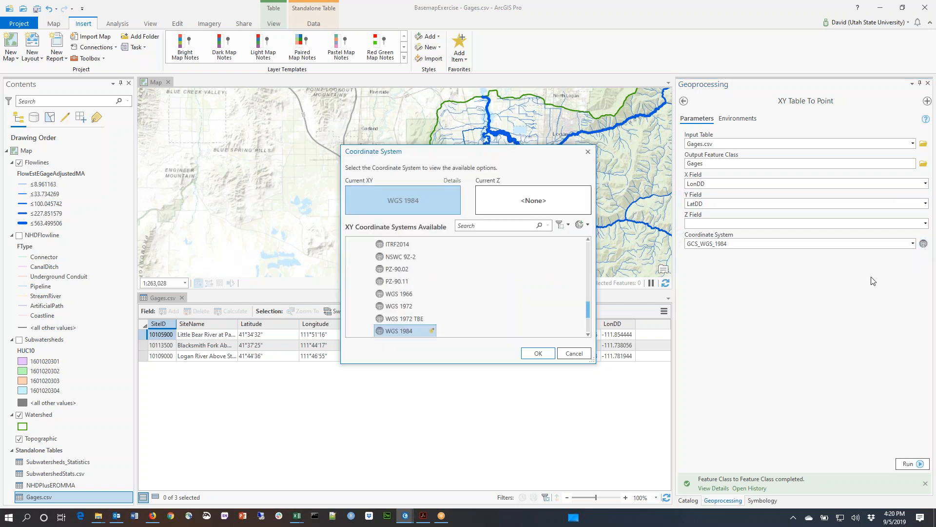
pyautogui.moveTo(589, 319); pyautogui.dragTo(583, 275)
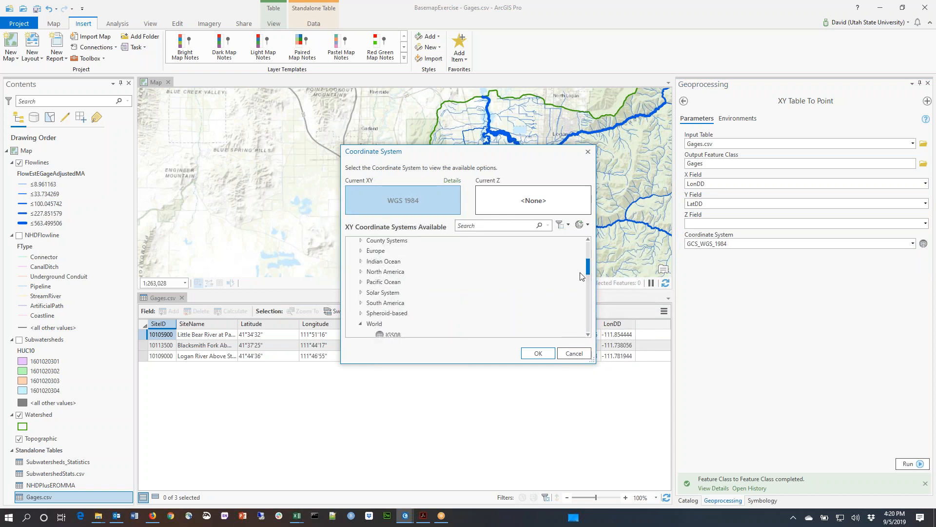
pyautogui.click(361, 274)
pyautogui.moveTo(588, 271); pyautogui.dragTo(587, 290)
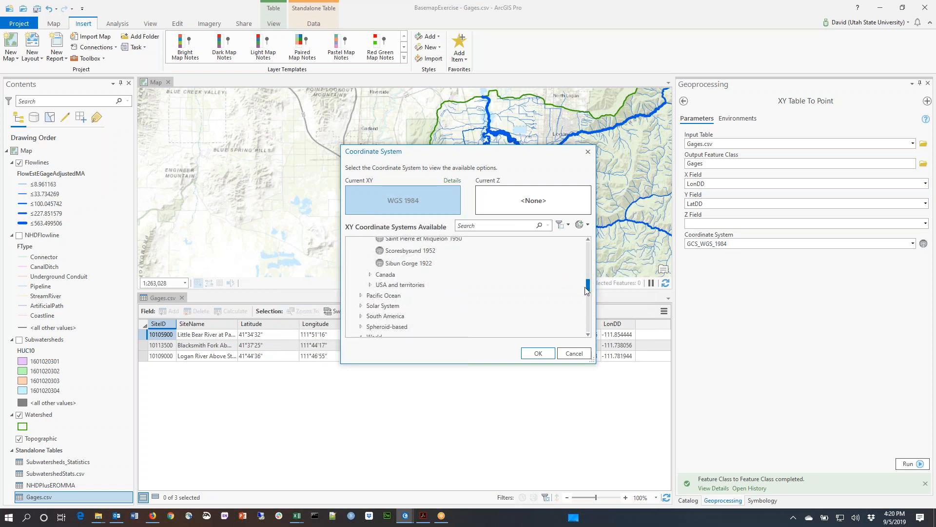
pyautogui.click(370, 285)
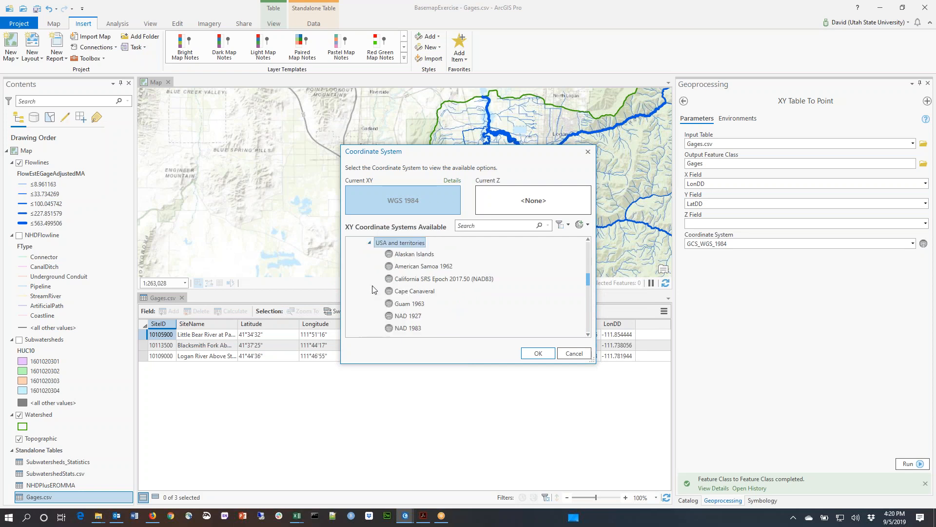
pyautogui.click(407, 316)
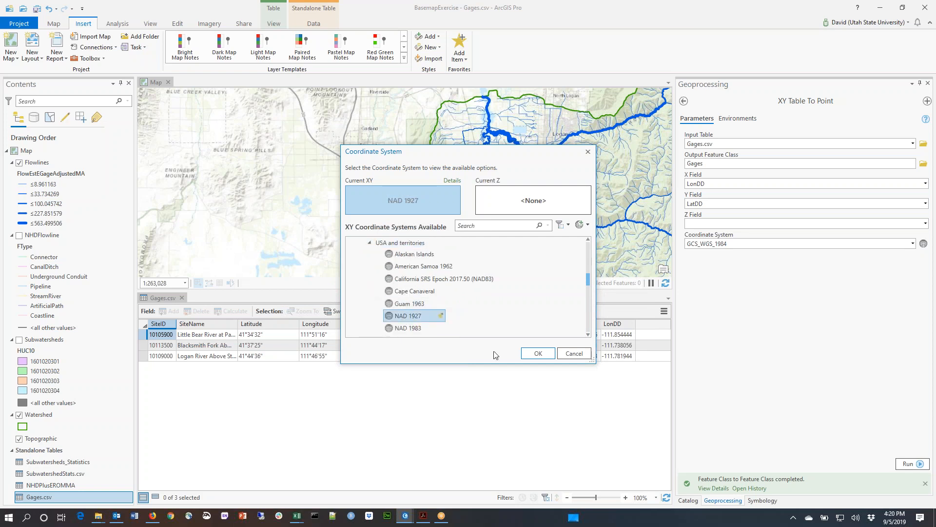
pyautogui.click(538, 354)
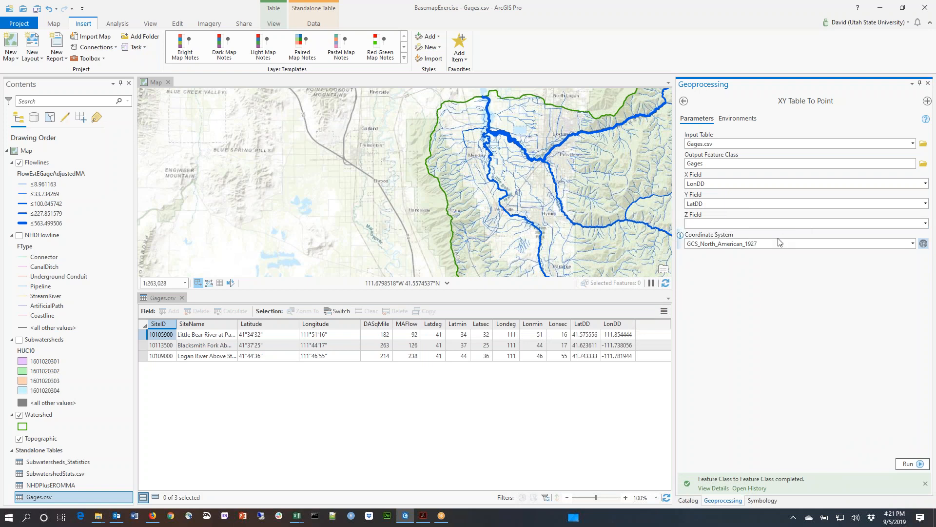
pyautogui.click(920, 463)
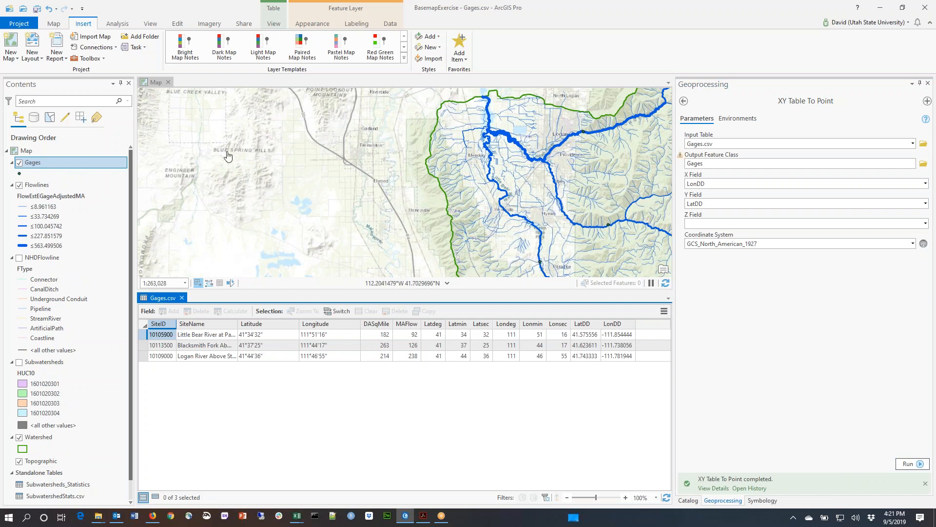
# Step: Symbolize the Gages layer with the Circle 4 point symbol, recolor it bright green, and apply the change
pyautogui.click(20, 174)
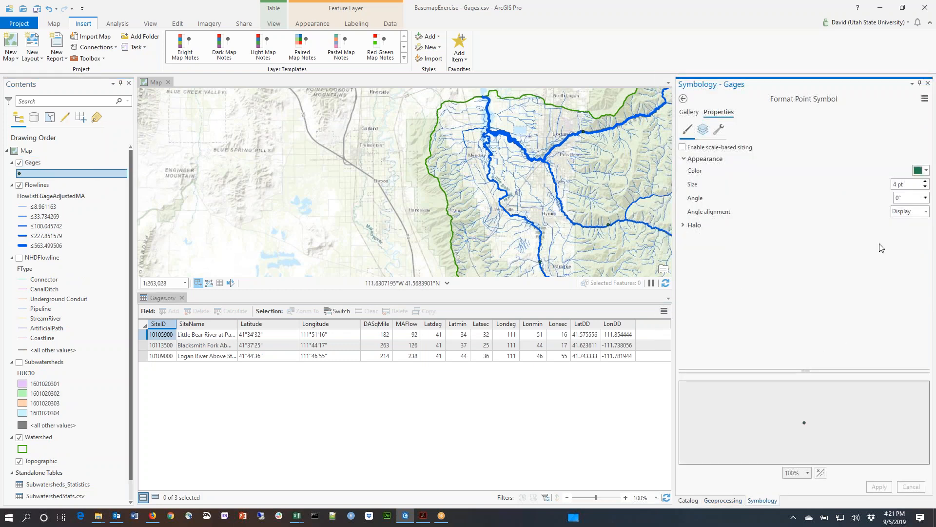
pyautogui.click(694, 114)
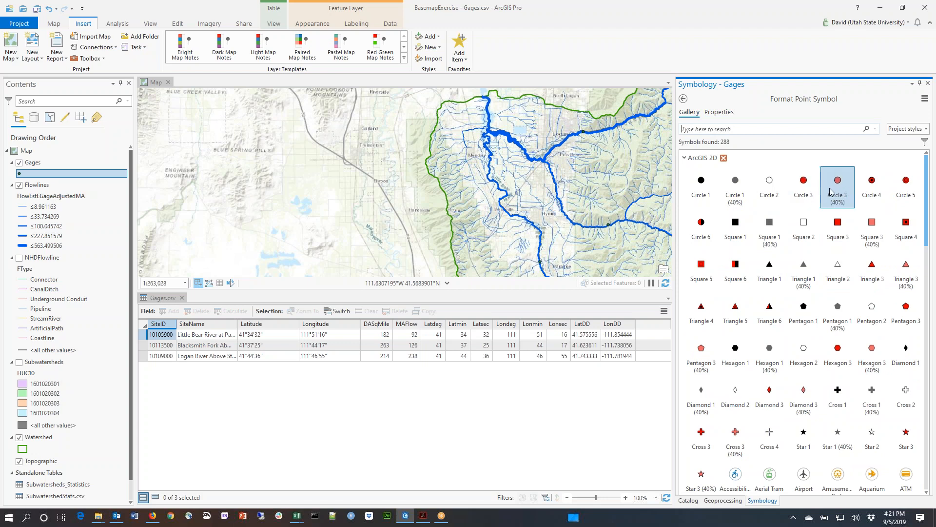
pyautogui.click(867, 187)
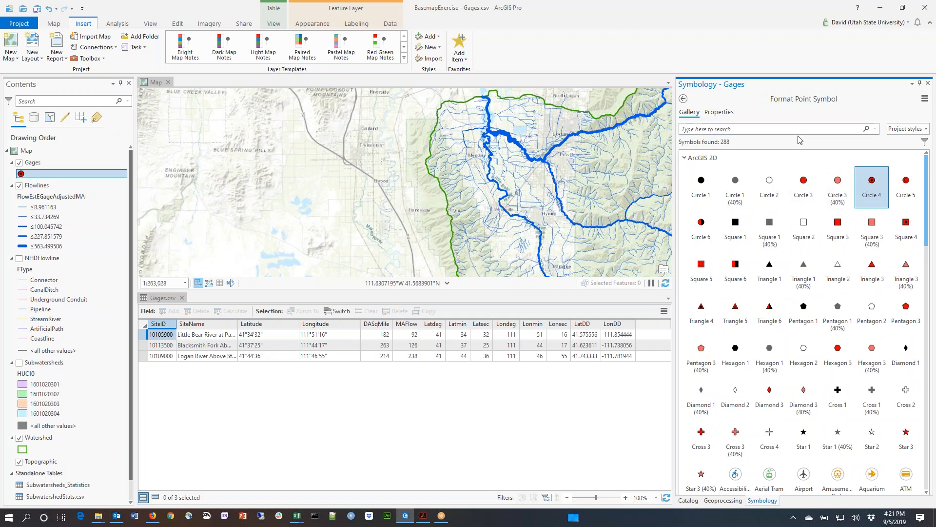
pyautogui.click(717, 113)
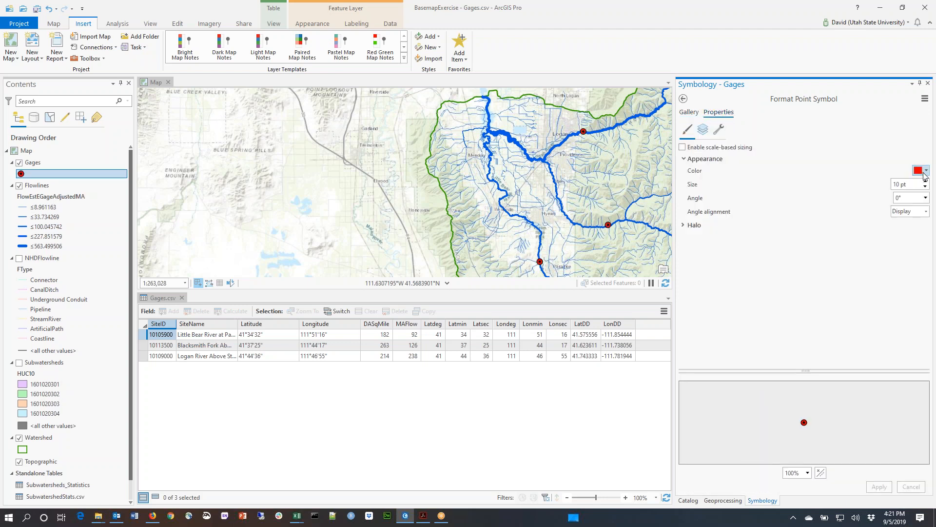
pyautogui.click(926, 172)
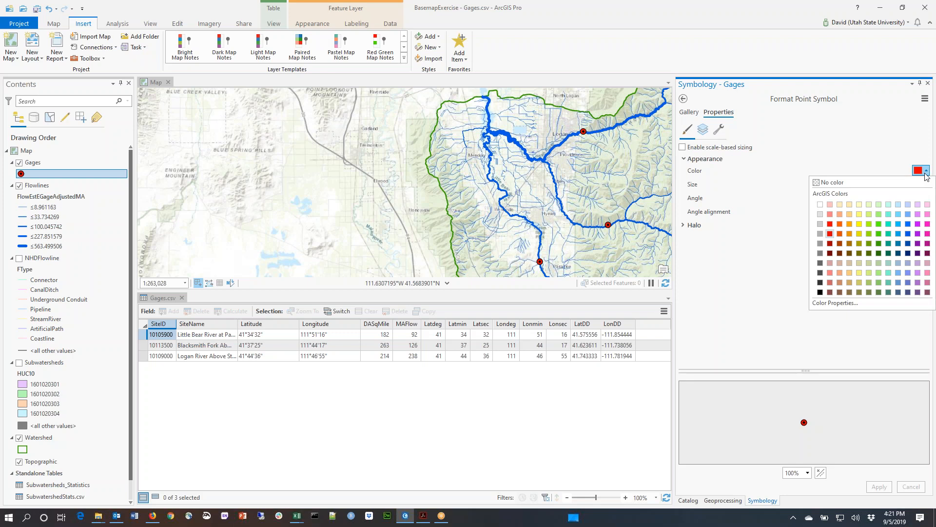
pyautogui.click(879, 224)
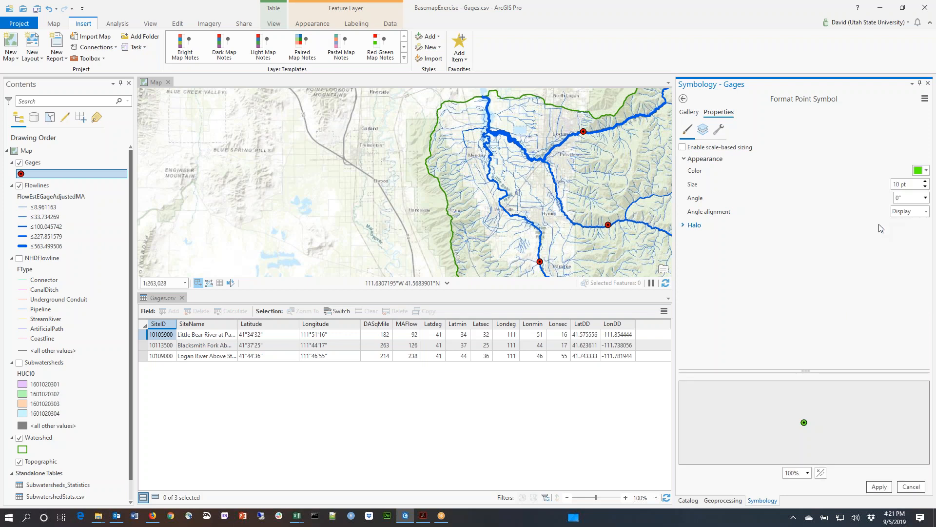
pyautogui.click(887, 490)
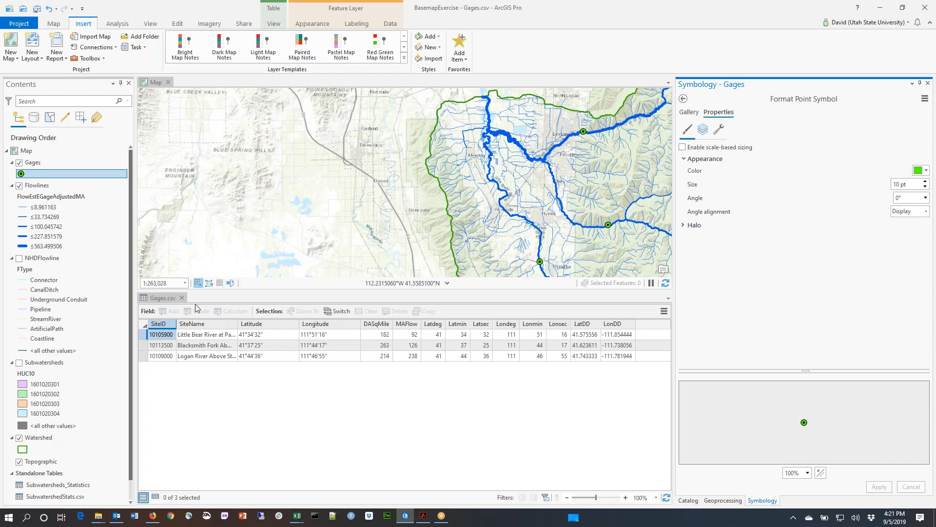
# Step: Close the Gages.csv table and turn on labels for the Gages layer
pyautogui.click(181, 297)
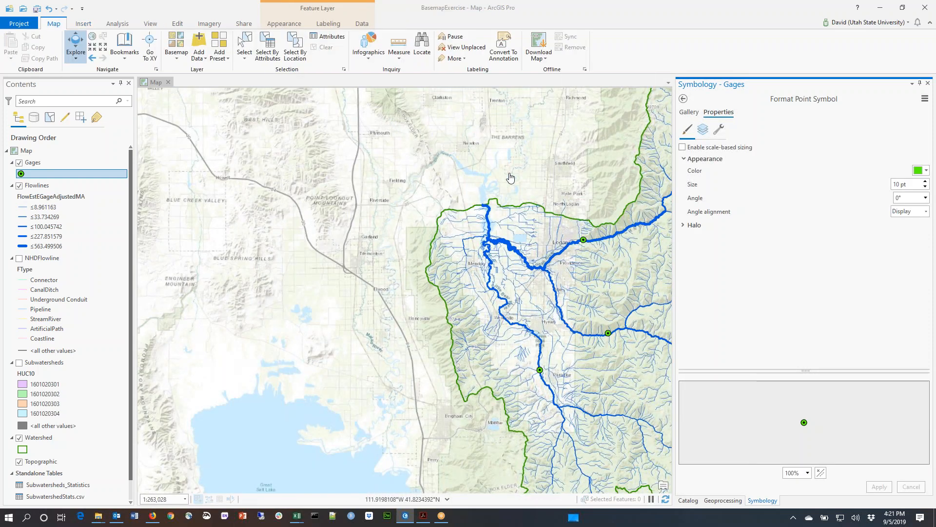
pyautogui.moveTo(570, 195); pyautogui.dragTo(434, 155)
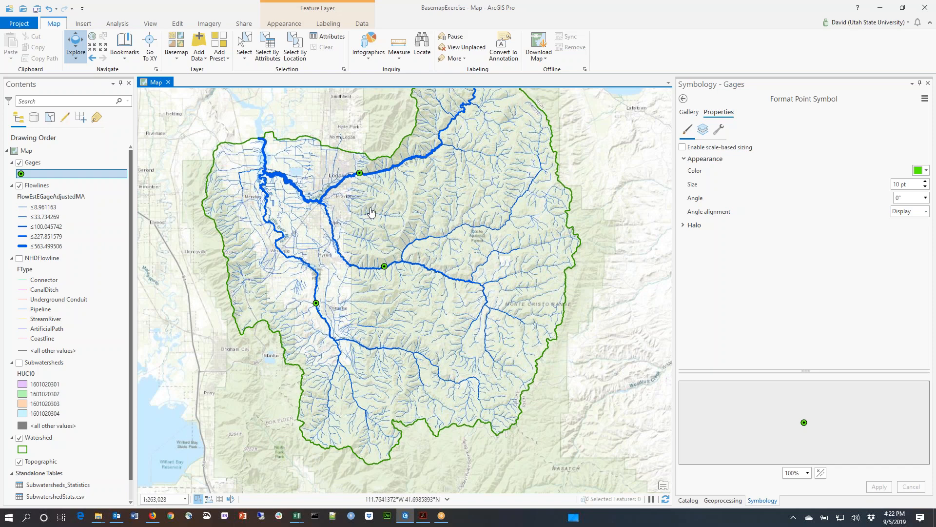
pyautogui.rightClick(60, 176)
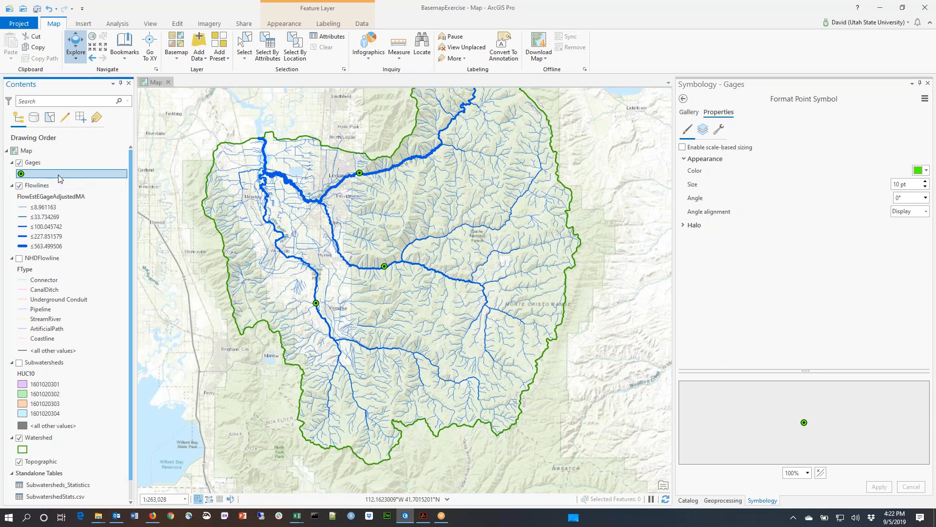
pyautogui.click(30, 166)
pyautogui.rightClick(32, 166)
pyautogui.click(30, 163)
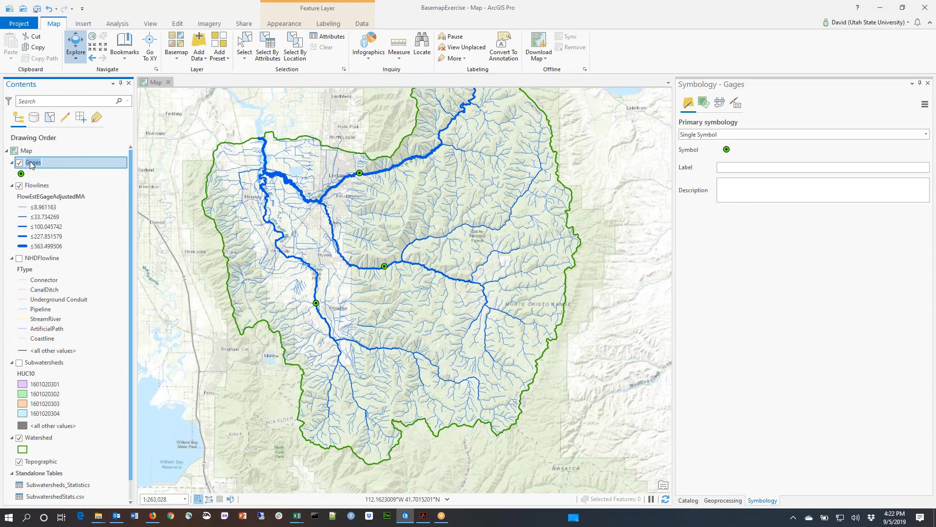
pyautogui.click(49, 165)
pyautogui.rightClick(33, 168)
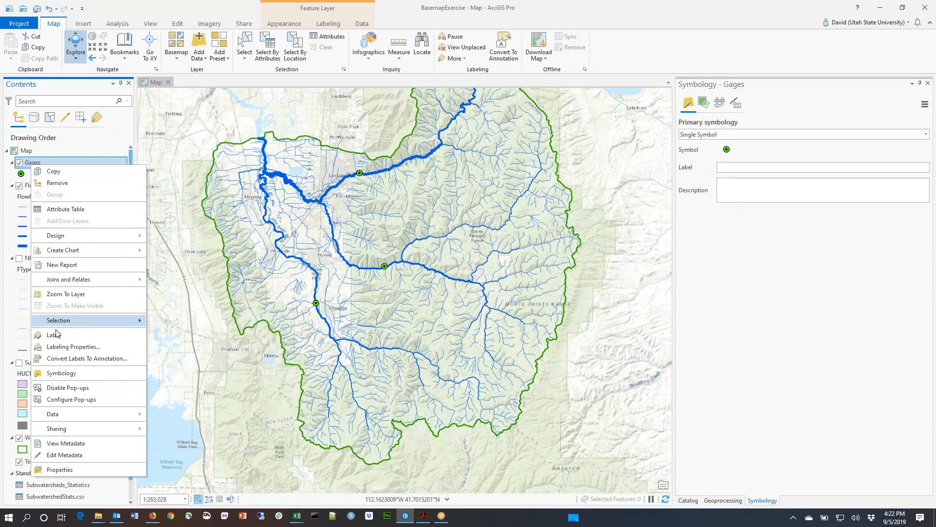
pyautogui.click(58, 336)
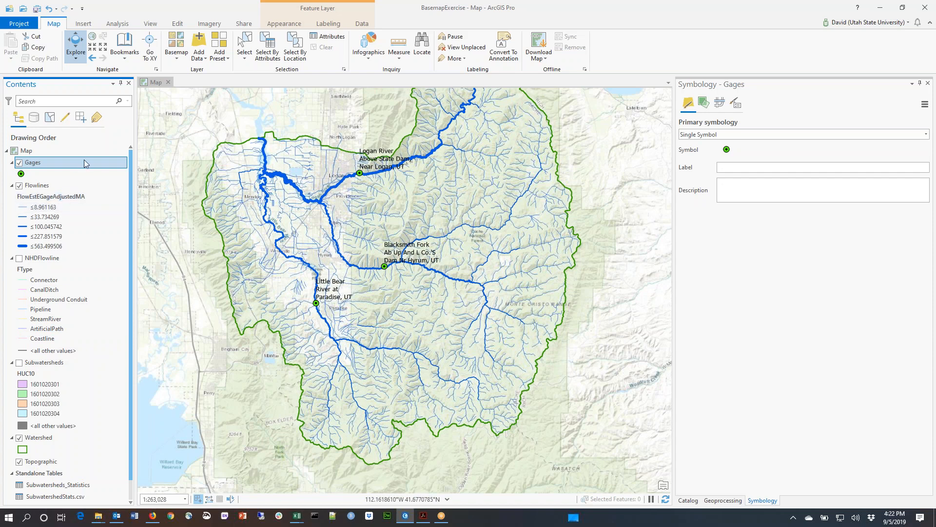
pyautogui.rightClick(67, 167)
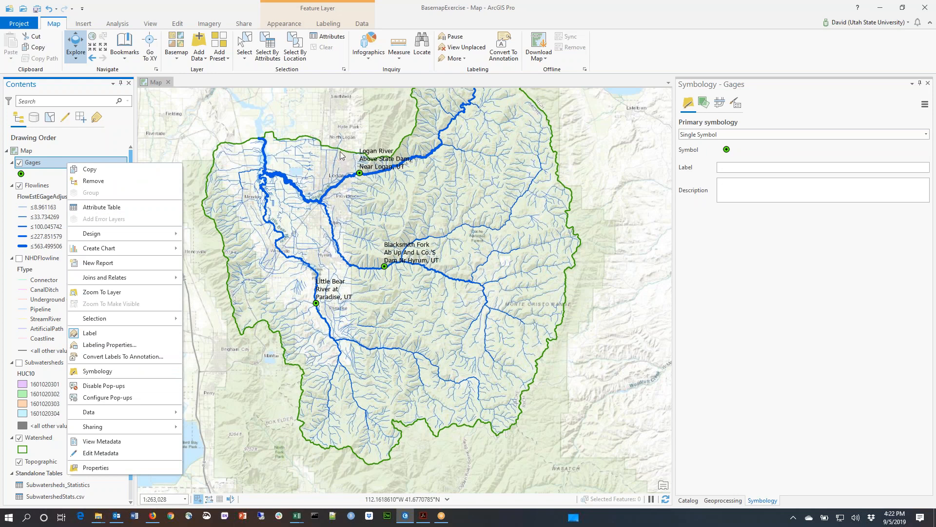
pyautogui.click(76, 43)
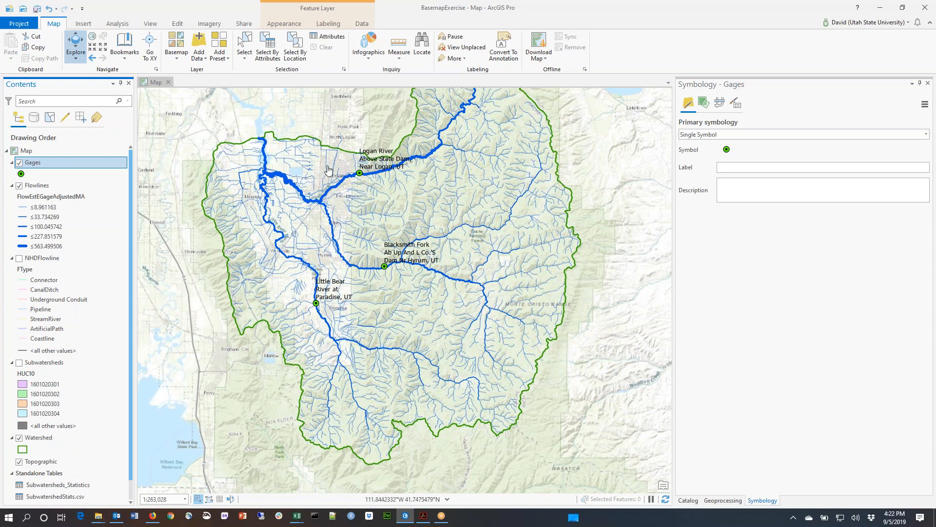
# Step: Compare the attributes of the Logan River gage near Logan with the flow estimates of the adjacent Logan River flowline
pyautogui.moveTo(360, 175); pyautogui.dragTo(381, 194)
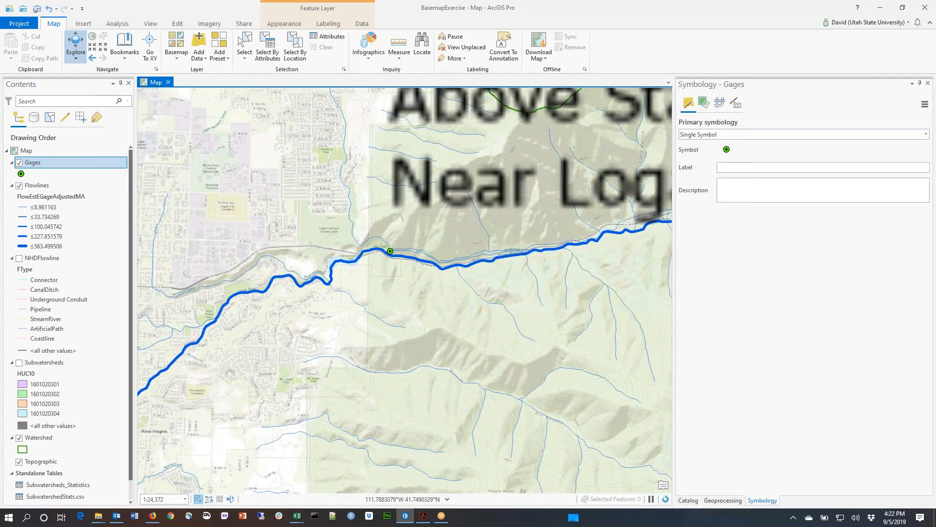
pyautogui.moveTo(353, 205); pyautogui.dragTo(430, 305)
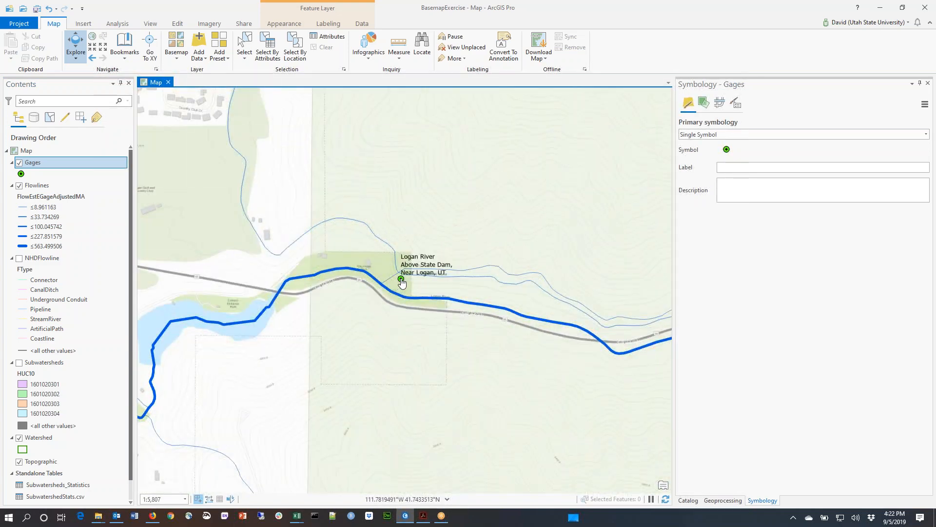
pyautogui.click(401, 280)
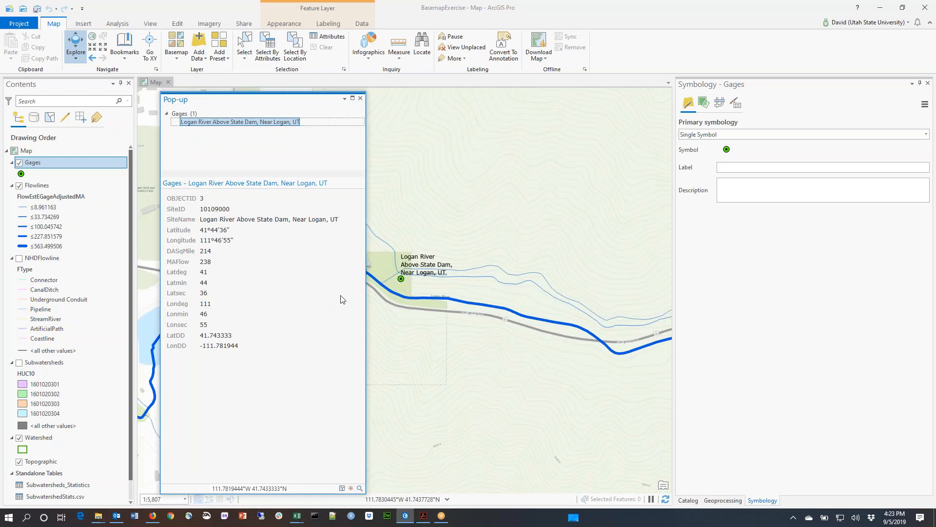
pyautogui.click(394, 297)
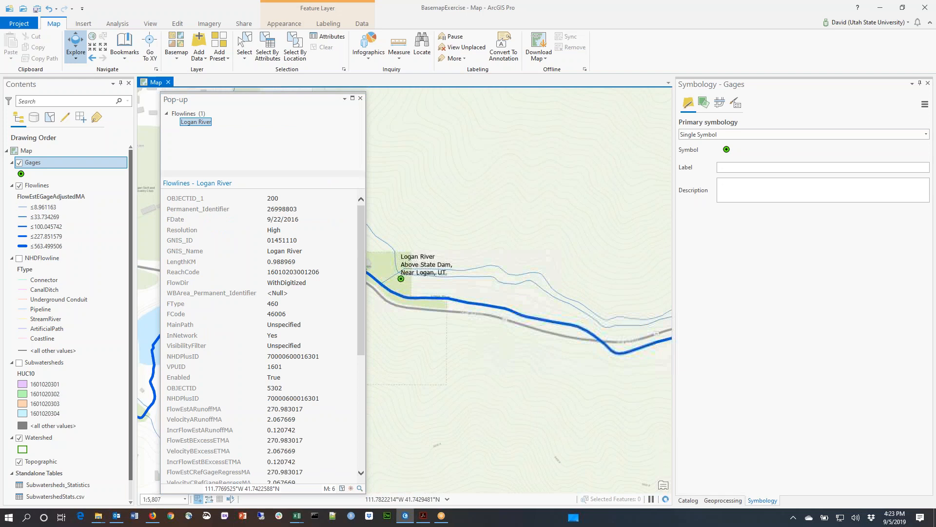
pyautogui.moveTo(364, 281); pyautogui.dragTo(363, 345)
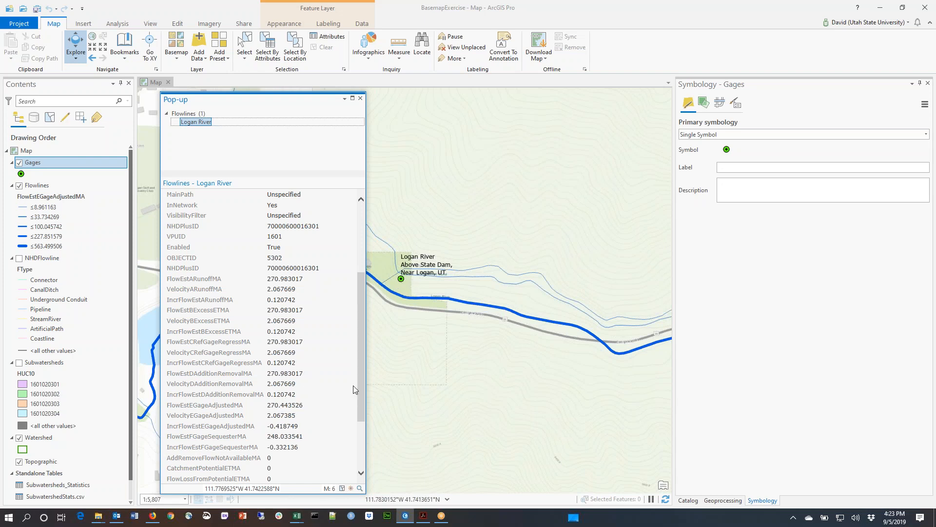
pyautogui.click(401, 280)
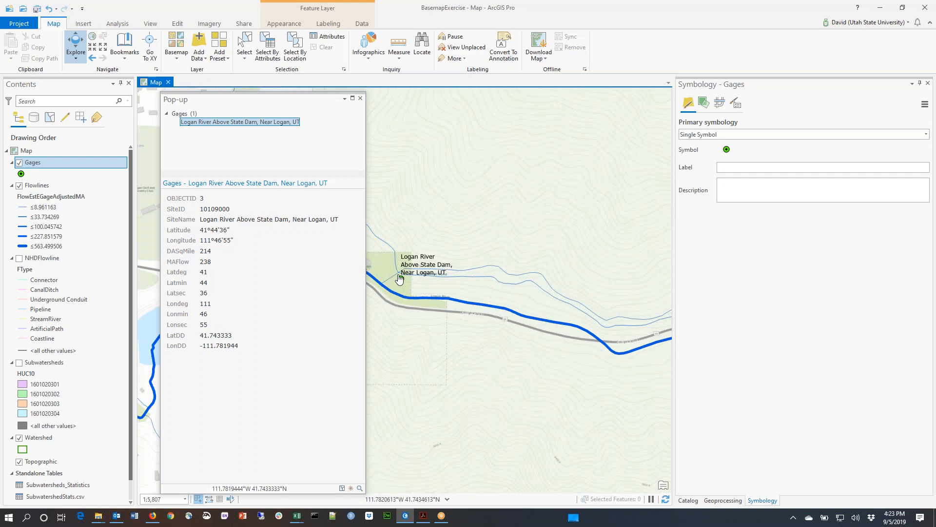
# Step: Inspect the attributes of the Blacksmith Fork gage near Hyrum
pyautogui.scroll(-3, 527, 318)
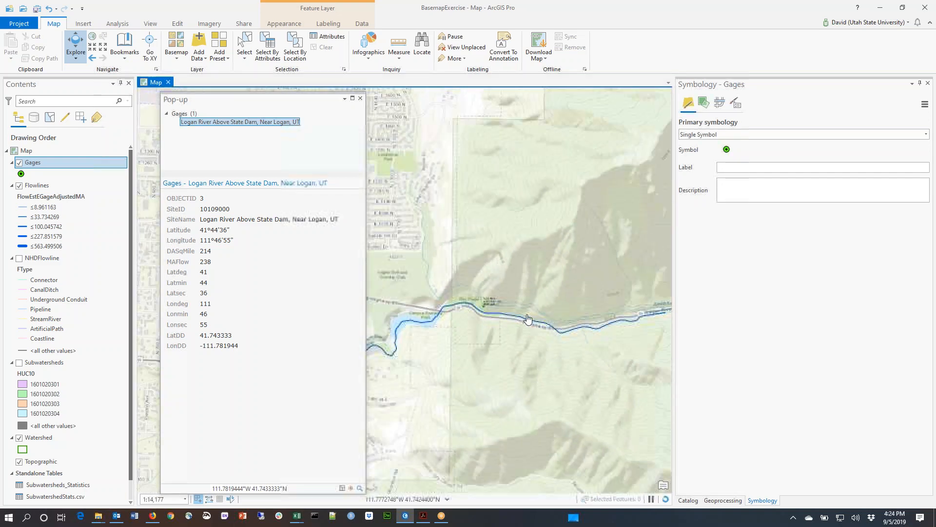
pyautogui.scroll(-3, 527, 318)
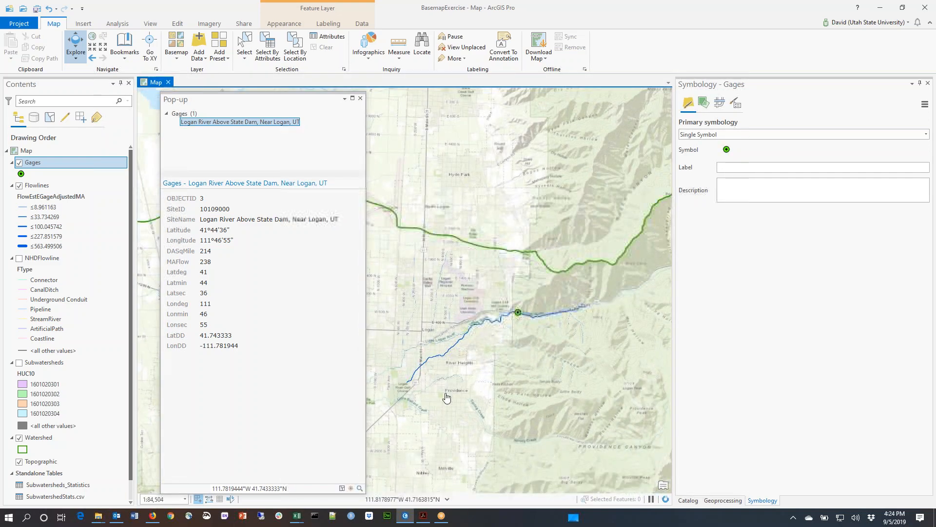
pyautogui.moveTo(444, 422); pyautogui.dragTo(527, 292)
pyautogui.click(525, 291)
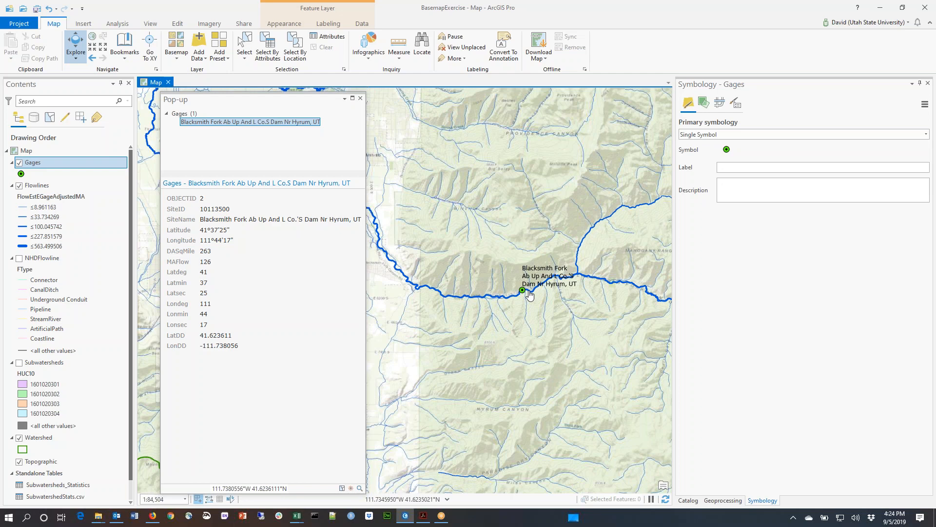
# Step: Switch to Exercise1.pdf in Acrobat and review the Summary of Items to be Turned in on the last page
pyautogui.click(423, 516)
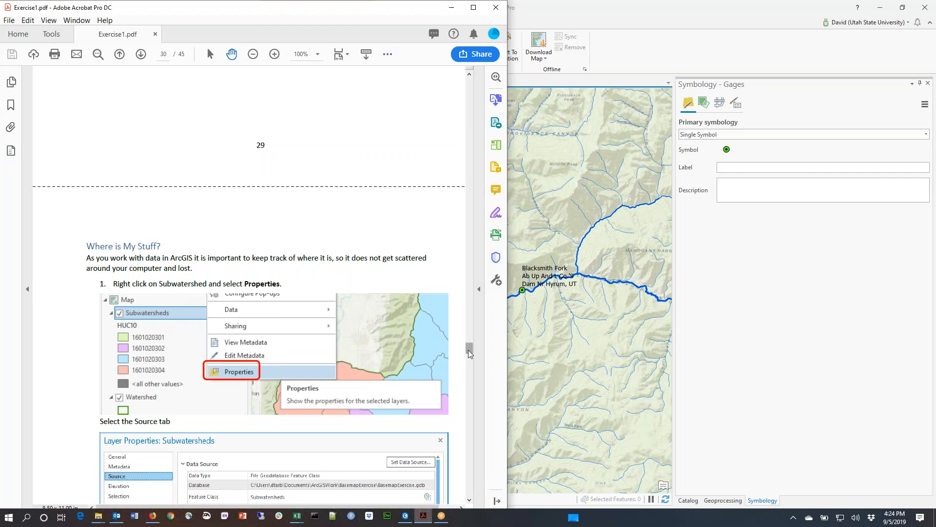
pyautogui.moveTo(470, 352); pyautogui.dragTo(465, 489)
pyautogui.scroll(-4, 358, 445)
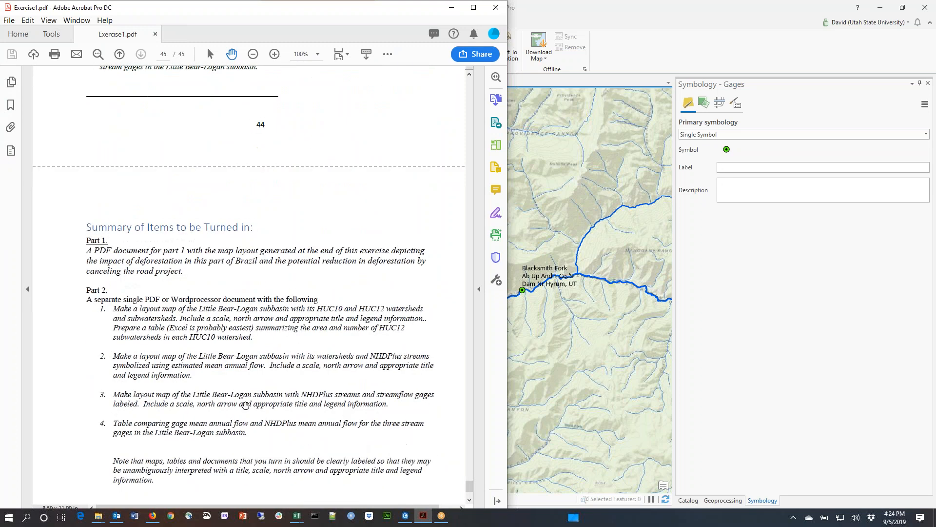
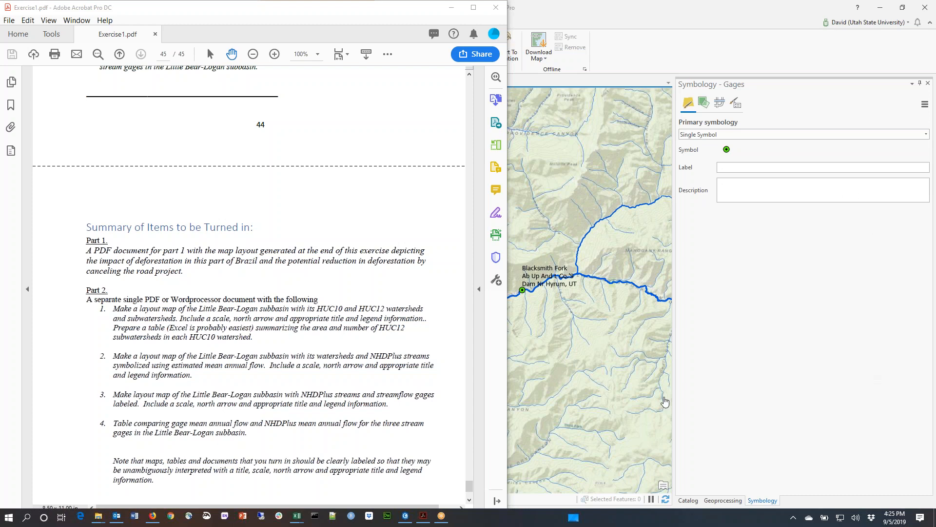
# Step: Switch back to ArcGIS Pro and remove all joins from the NHDFlowline layer
pyautogui.click(666, 10)
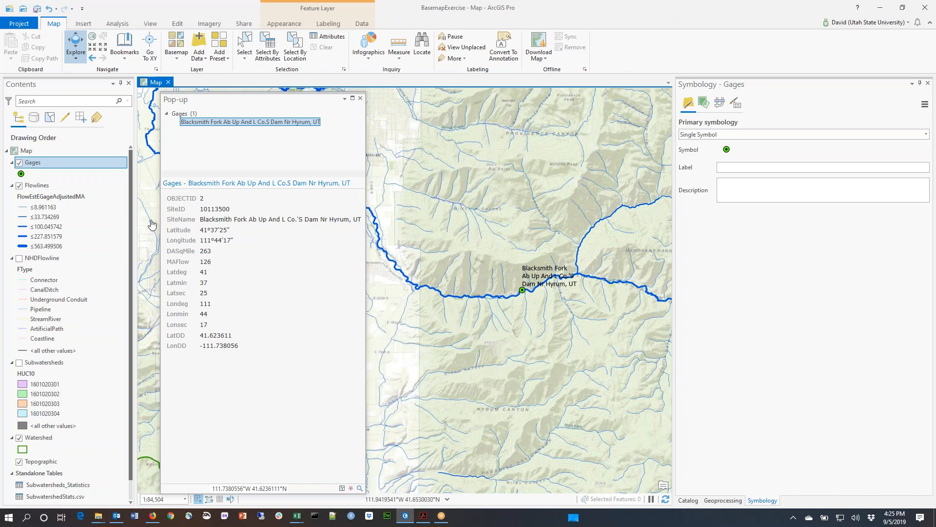
pyautogui.rightClick(46, 261)
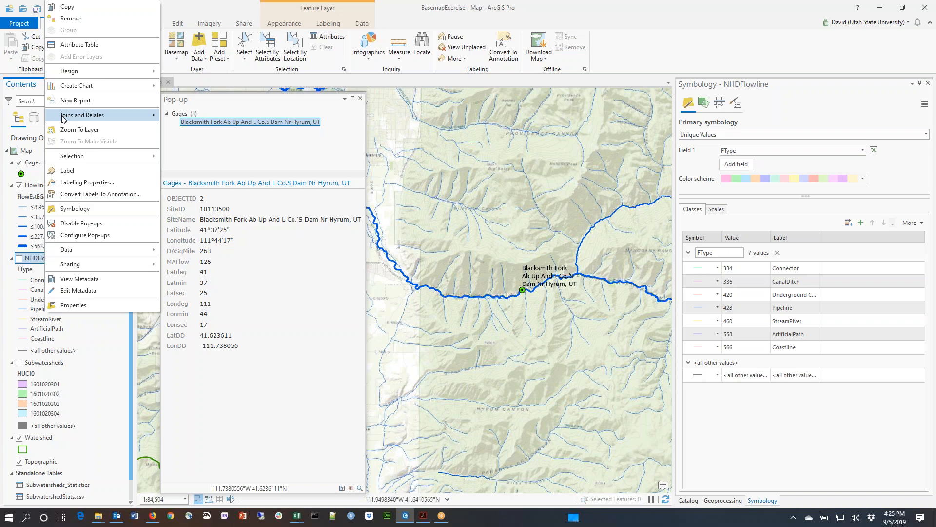
pyautogui.moveTo(63, 116)
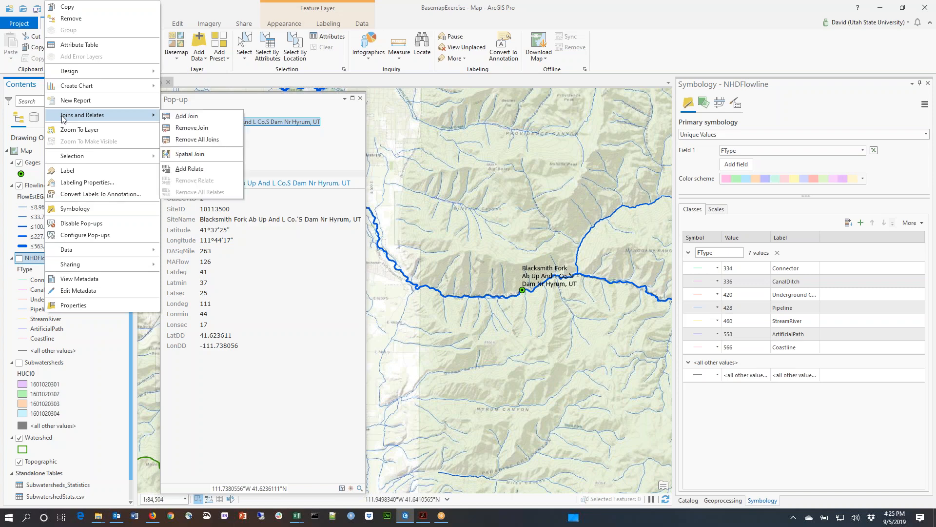
pyautogui.click(205, 145)
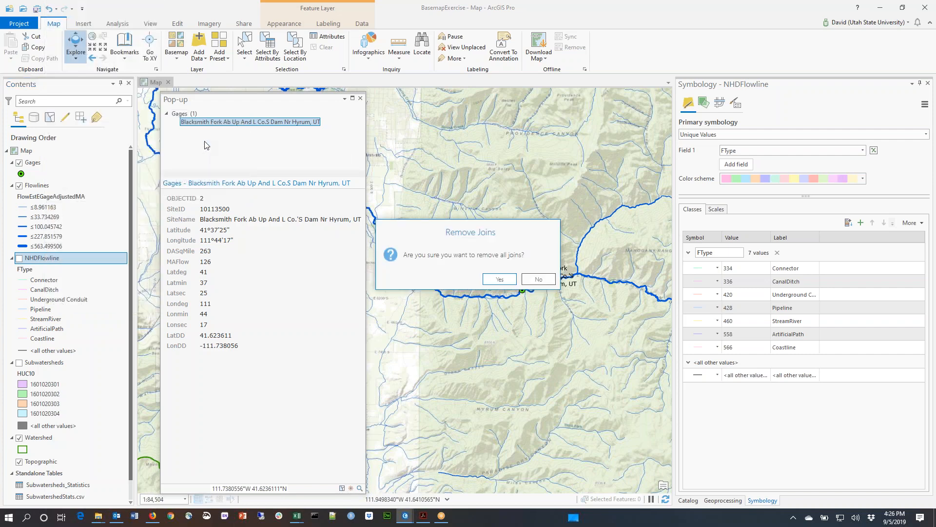
pyautogui.click(499, 279)
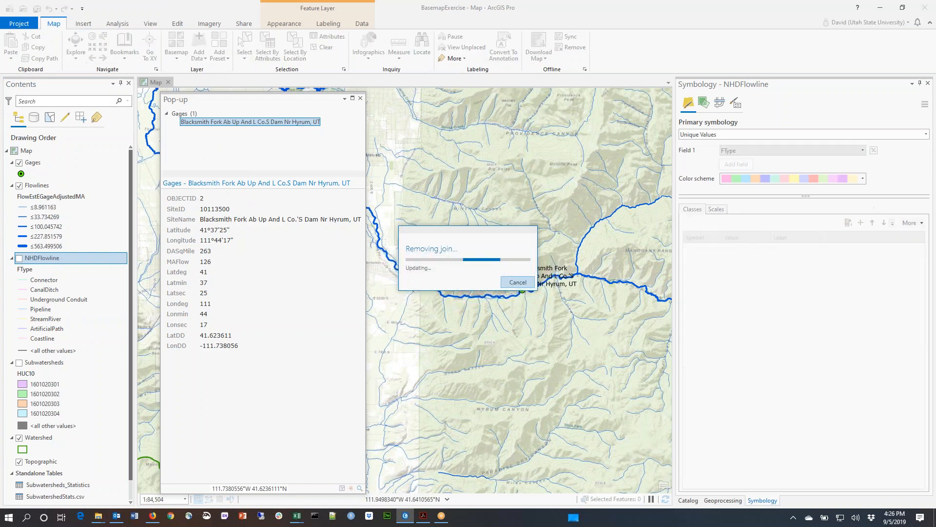